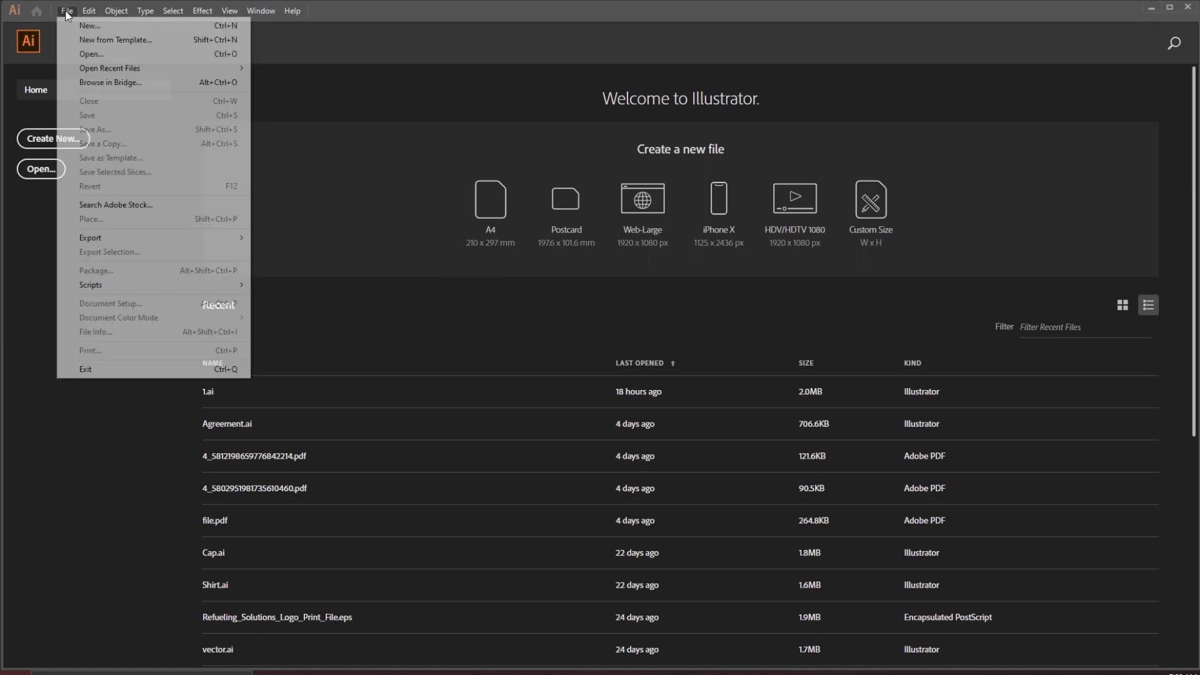
Create a new 720 × 900 px document named Sandal
{"action": "left_click", "coordinate": [65, 24]}
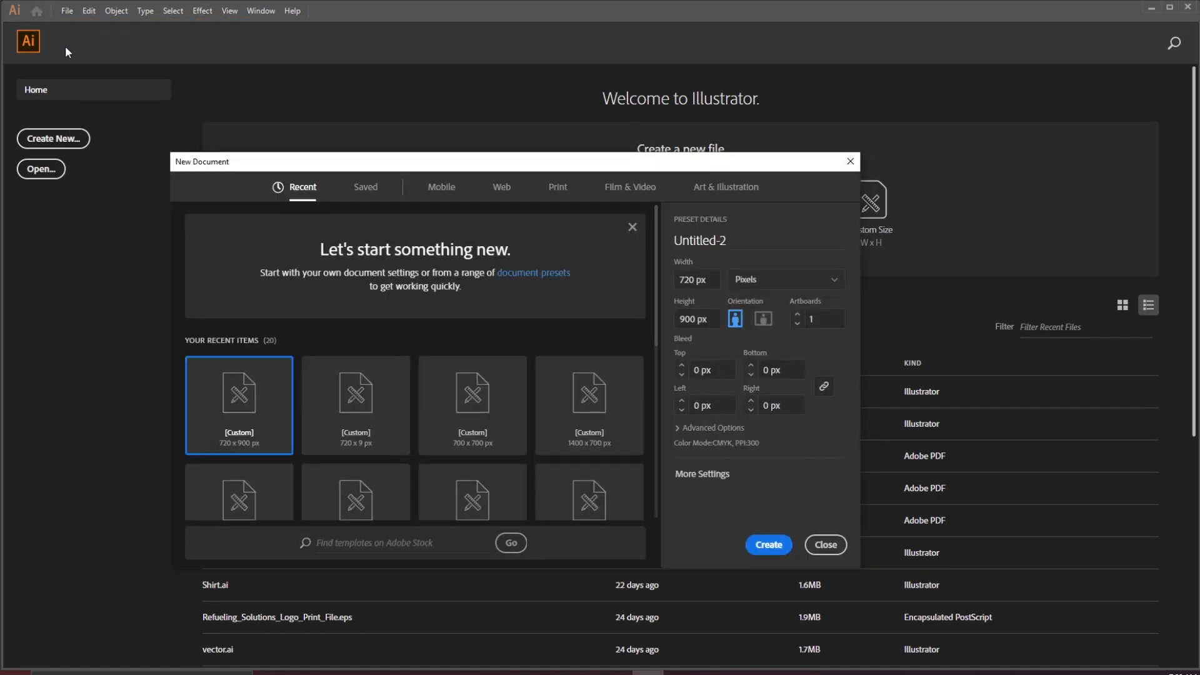
{"action": "double_click", "coordinate": [674, 285]}
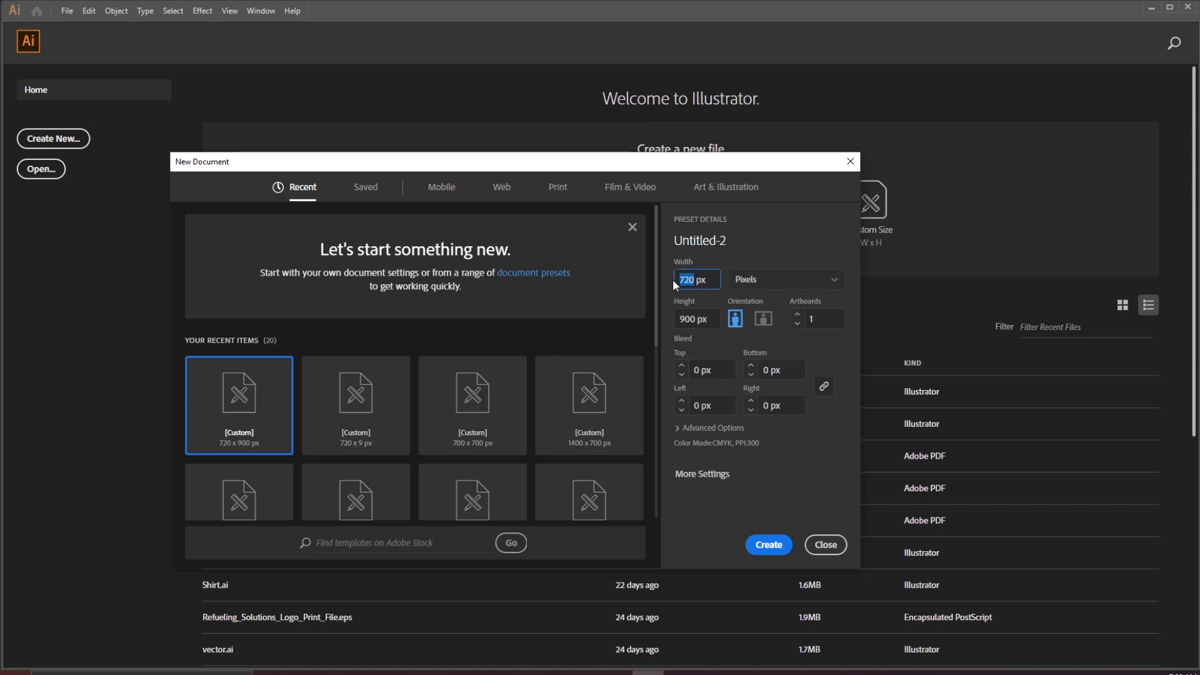
{"action": "double_click", "coordinate": [674, 320]}
{"action": "double_click", "coordinate": [716, 241]}
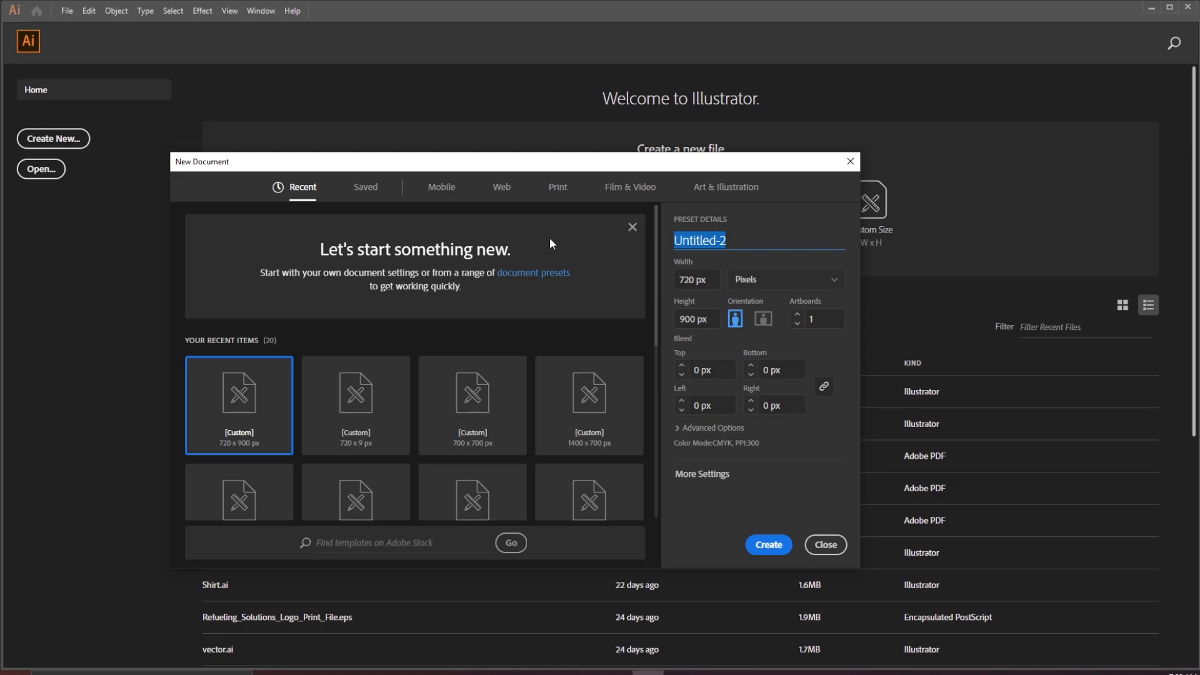
{"action": "type", "text": "Sanmdal"}
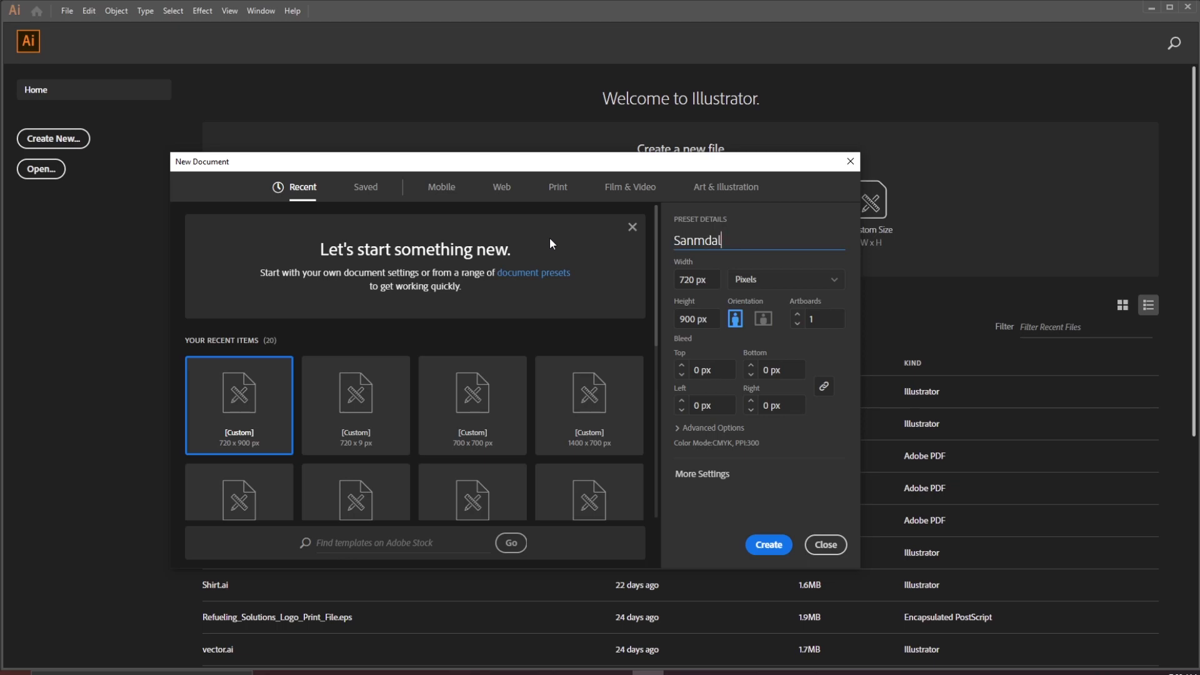
{"action": "key", "text": "BackSpace"}
{"action": "key", "text": "BackSpace"}
{"action": "key", "text": "BackSpace"}
{"action": "key", "text": "BackSpace"}
{"action": "type", "text": "dal"}
{"action": "left_click", "coordinate": [768, 546]}
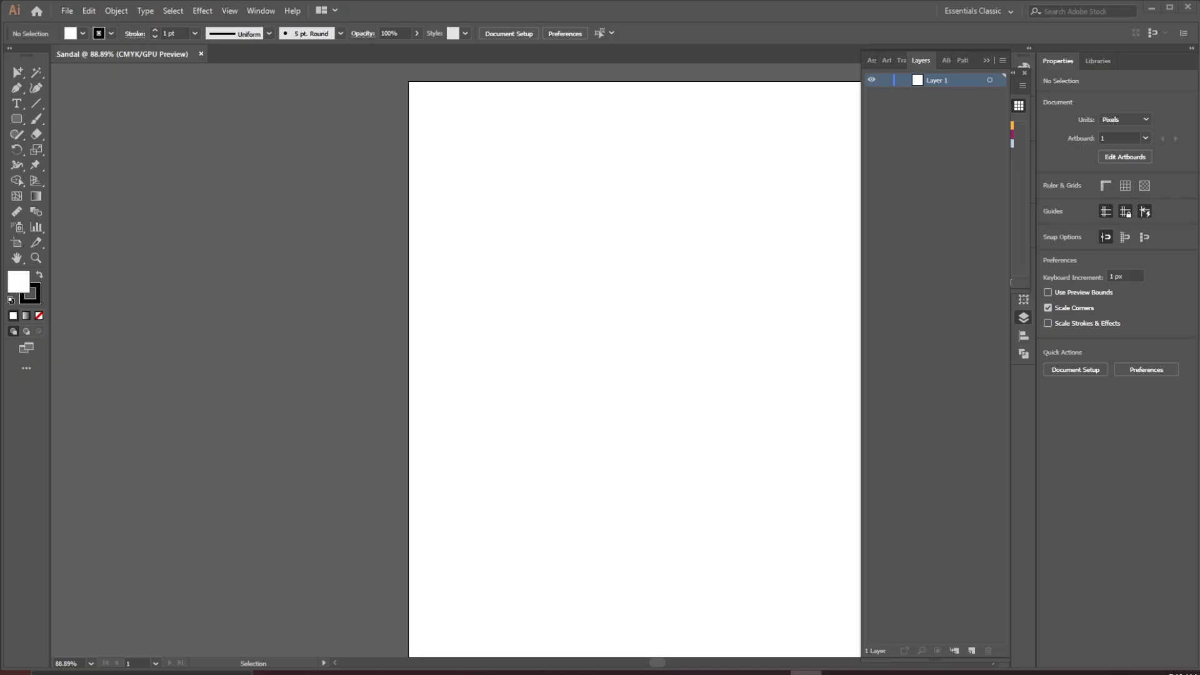
Place the foot photo BG.jpg and scale it to fill the whole artboard
{"action": "left_click_drag", "start_coordinate": [192, 365], "coordinate": [449, 145]}
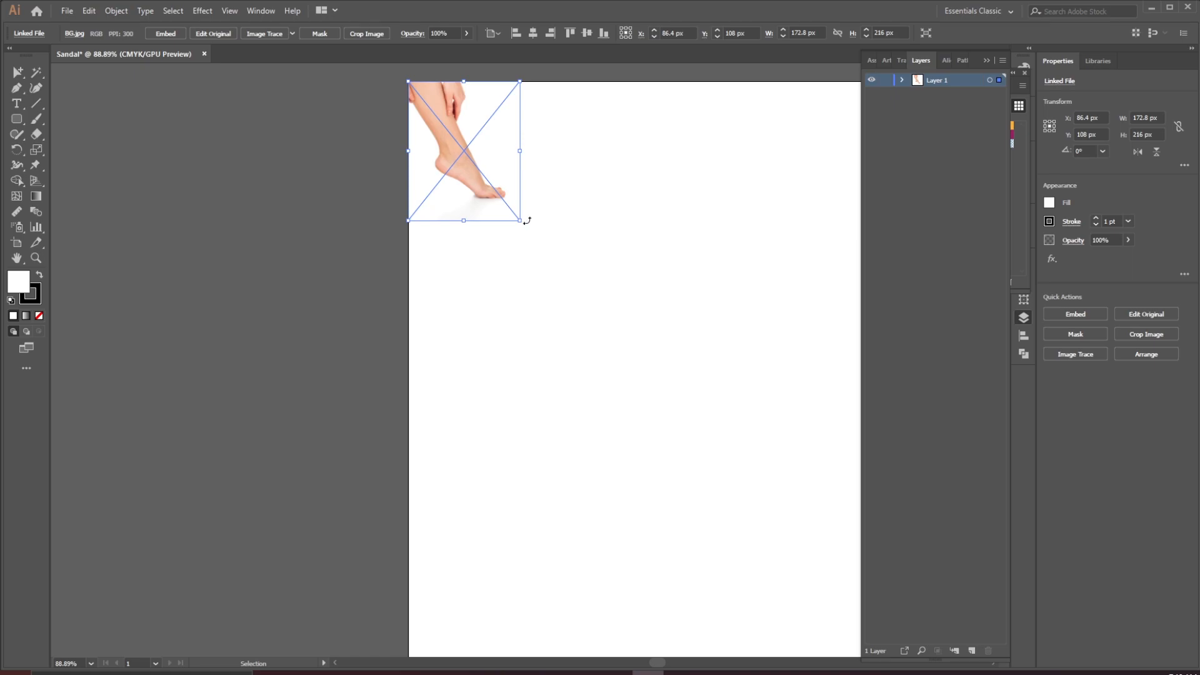
{"action": "left_click_drag", "start_coordinate": [518, 219], "coordinate": [873, 494]}
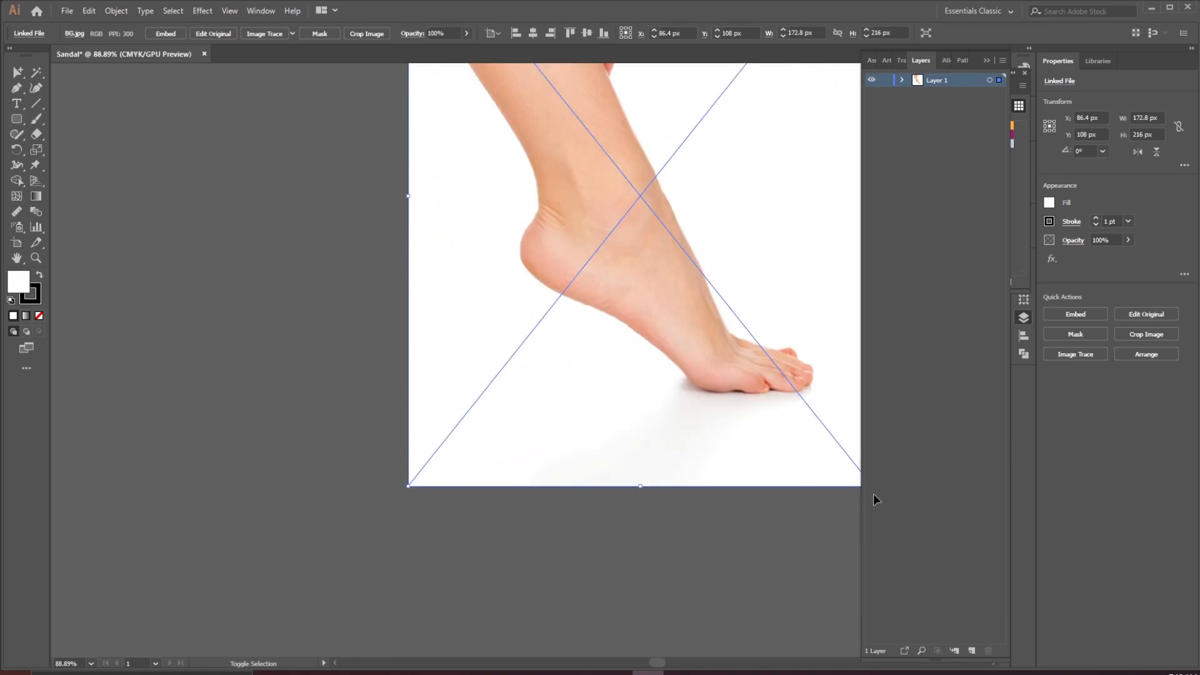
{"action": "left_click_drag", "start_coordinate": [655, 187], "coordinate": [524, 353]}
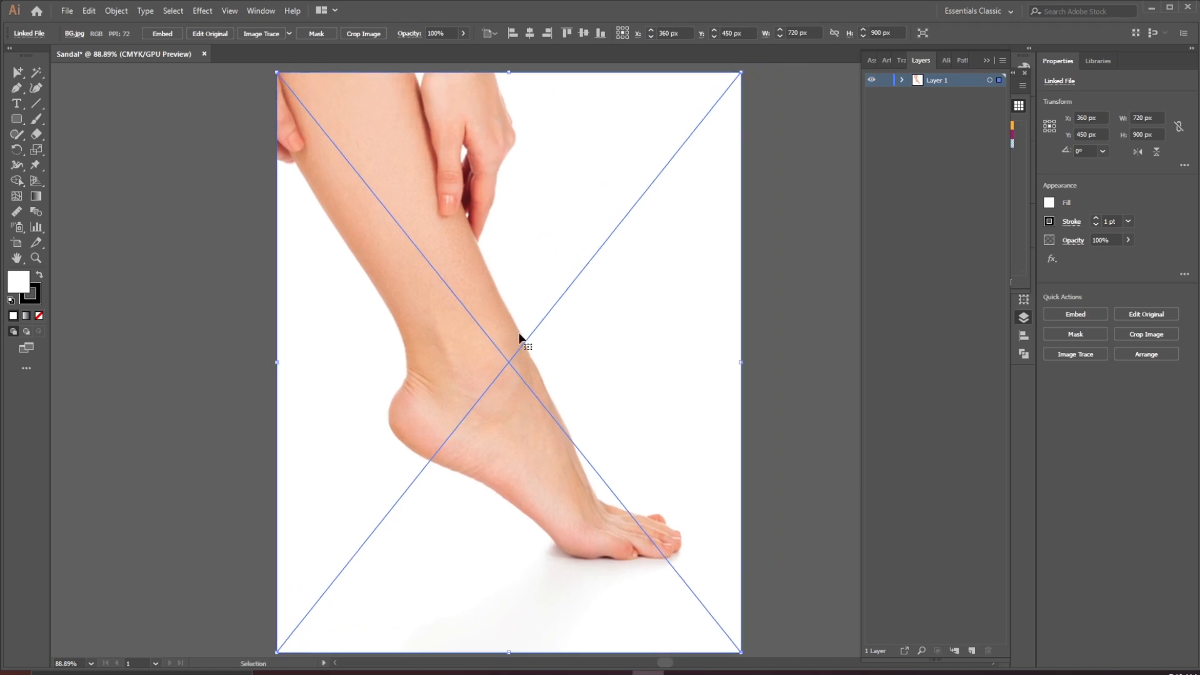
Lock the photo layer and add a new layer above it
{"action": "left_click", "coordinate": [885, 81]}
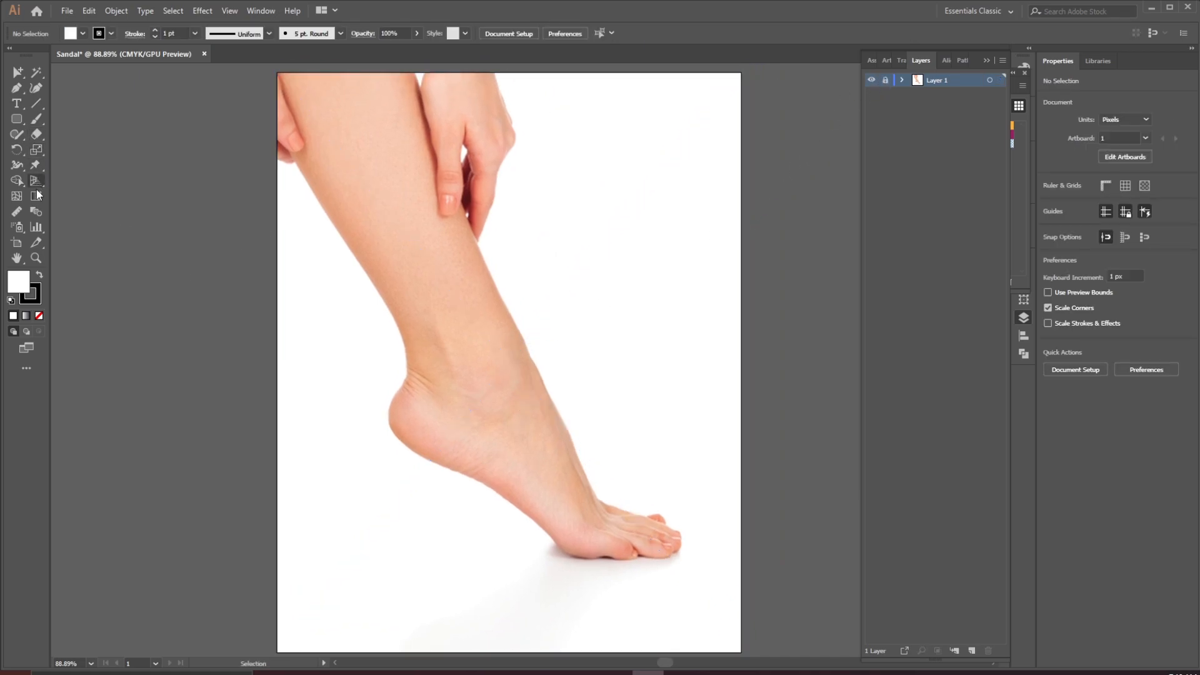
{"action": "left_click", "coordinate": [15, 105]}
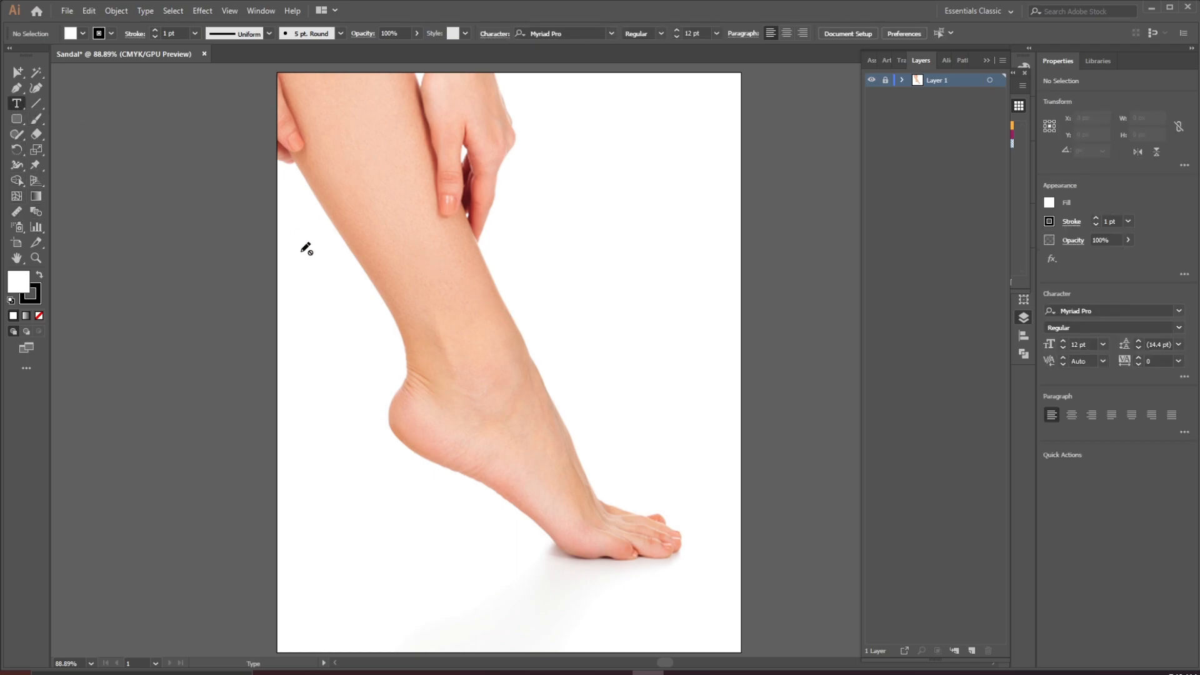
{"action": "left_click", "coordinate": [971, 651]}
Type the letter S on the leg with the Type tool and set its size to 60 pt
{"action": "left_click", "coordinate": [420, 321]}
{"action": "type", "text": "S"}
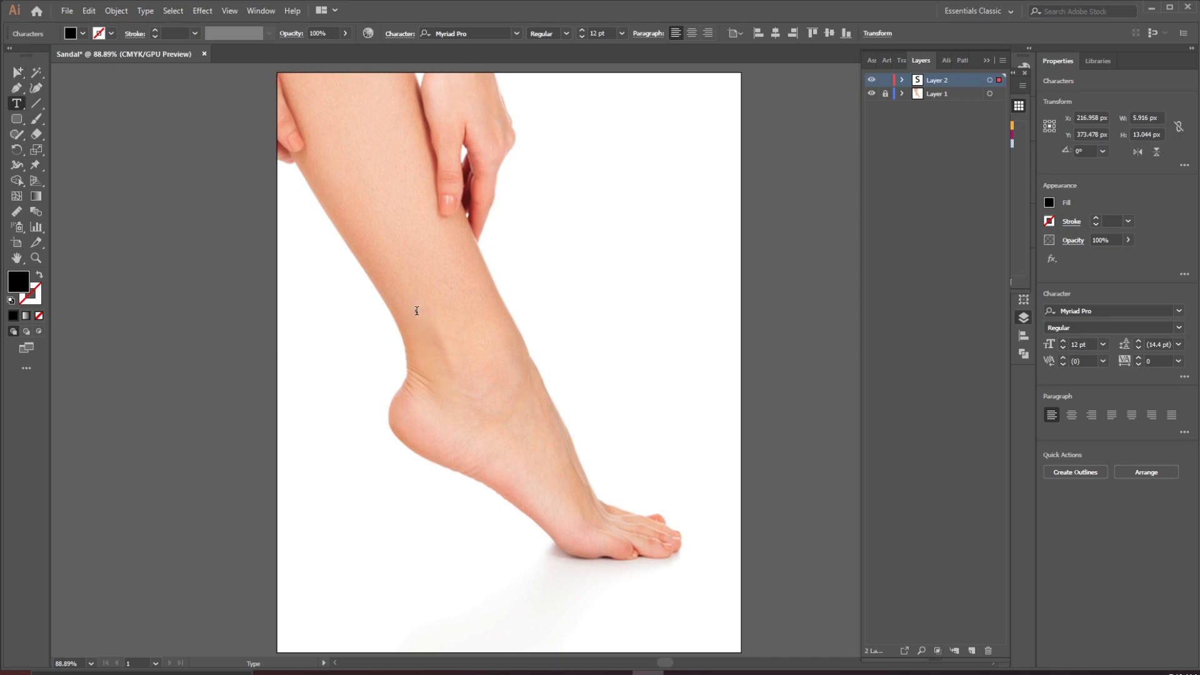
{"action": "left_click", "coordinate": [621, 33]}
{"action": "left_click", "coordinate": [638, 249]}
Scale the S up to about 285 pt and move it over the ankle
{"action": "left_click", "coordinate": [31, 74]}
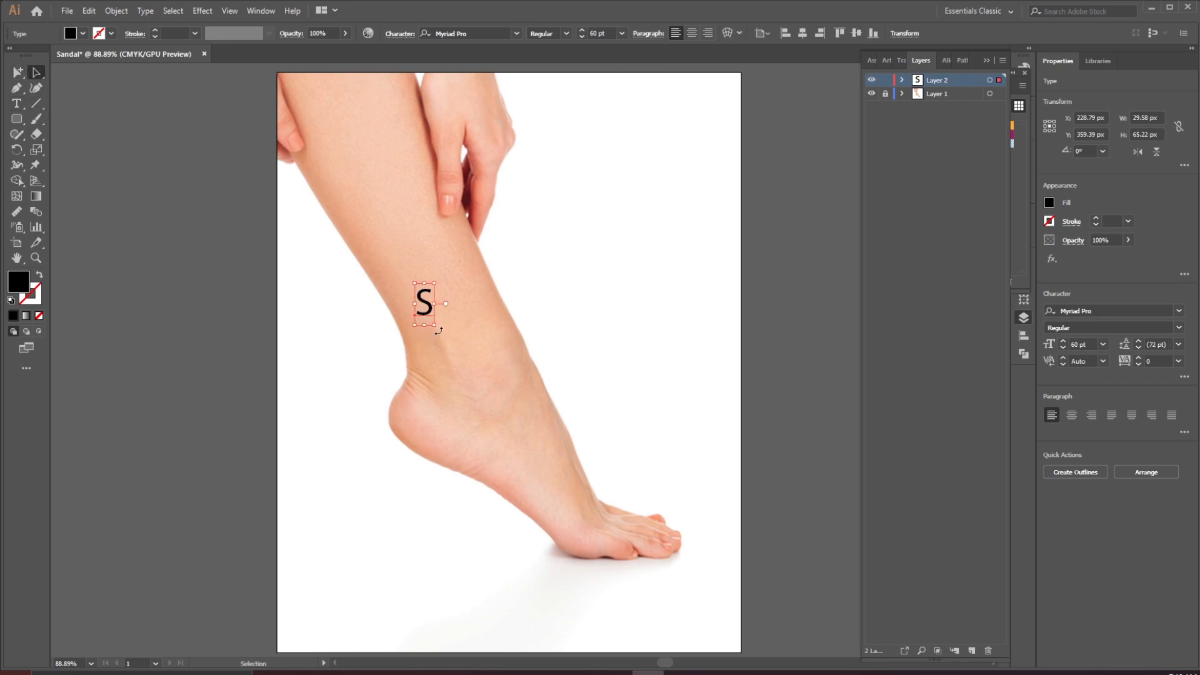
{"action": "left_click_drag", "start_coordinate": [435, 323], "coordinate": [531, 483]}
{"action": "left_click_drag", "start_coordinate": [453, 366], "coordinate": [429, 342]}
Change the S's font to Playfair Display Regular
{"action": "left_click", "coordinate": [475, 34]}
{"action": "type", "text": "play"}
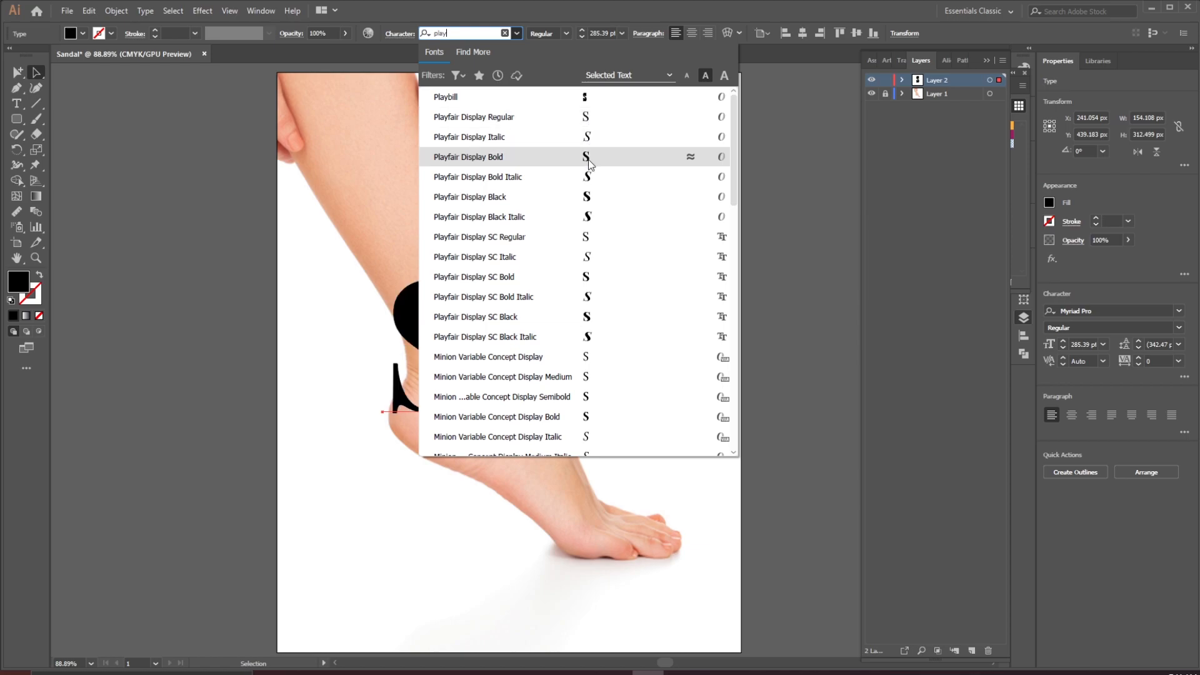
{"action": "left_click", "coordinate": [586, 123]}
Enlarge the S to about 335 pt, rotate it about 319°, and position it around the heel and ankle
{"action": "left_click_drag", "start_coordinate": [440, 344], "coordinate": [431, 384]}
{"action": "left_click_drag", "start_coordinate": [474, 292], "coordinate": [493, 258]}
{"action": "mouse_move", "coordinate": [430, 352]}
{"action": "left_mouse_down"}
{"action": "mouse_move", "coordinate": [422, 365]}
{"action": "mouse_move", "coordinate": [421, 354]}
{"action": "left_mouse_up"}
{"action": "left_click_drag", "start_coordinate": [488, 256], "coordinate": [538, 298]}
{"action": "left_click_drag", "start_coordinate": [427, 368], "coordinate": [441, 377]}
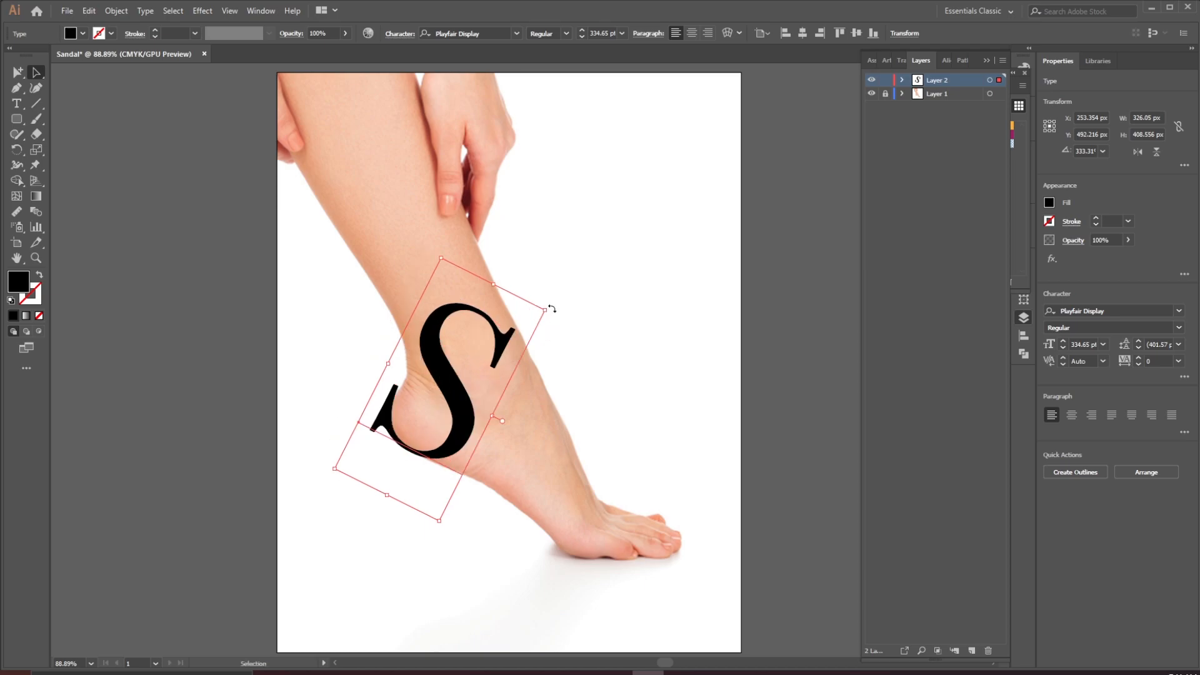
{"action": "left_click_drag", "start_coordinate": [553, 307], "coordinate": [564, 330]}
{"action": "left_click_drag", "start_coordinate": [445, 366], "coordinate": [449, 370]}
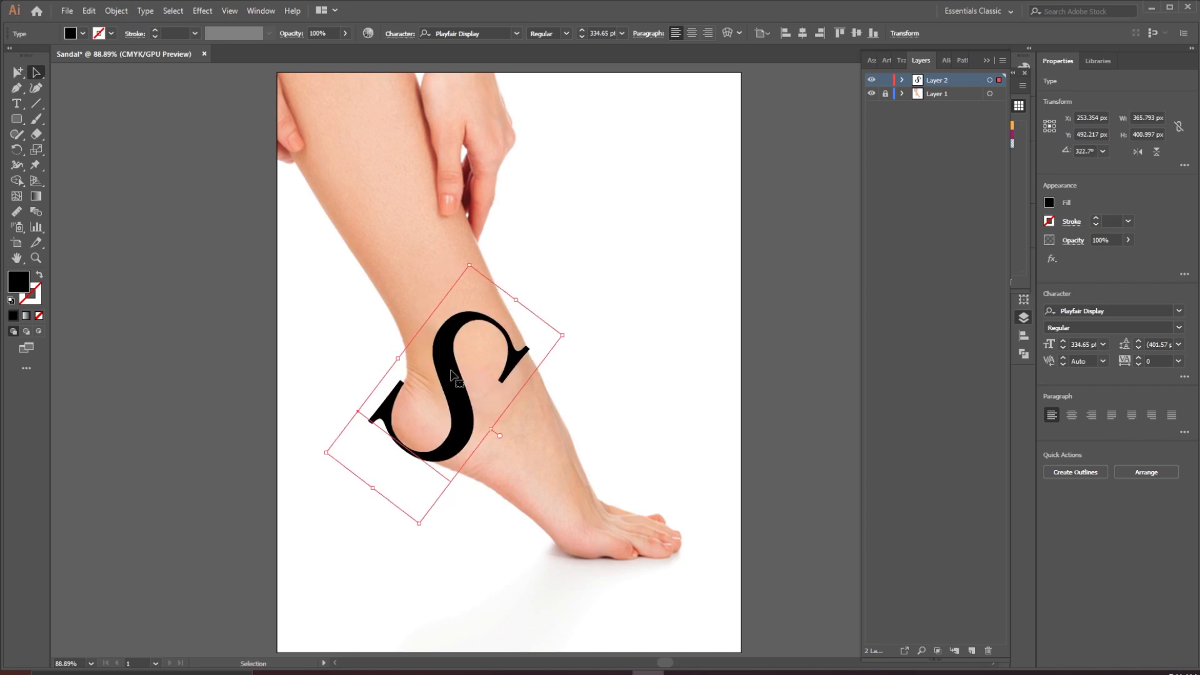
{"action": "left_click_drag", "start_coordinate": [579, 336], "coordinate": [577, 350]}
{"action": "left_click_drag", "start_coordinate": [447, 389], "coordinate": [455, 382]}
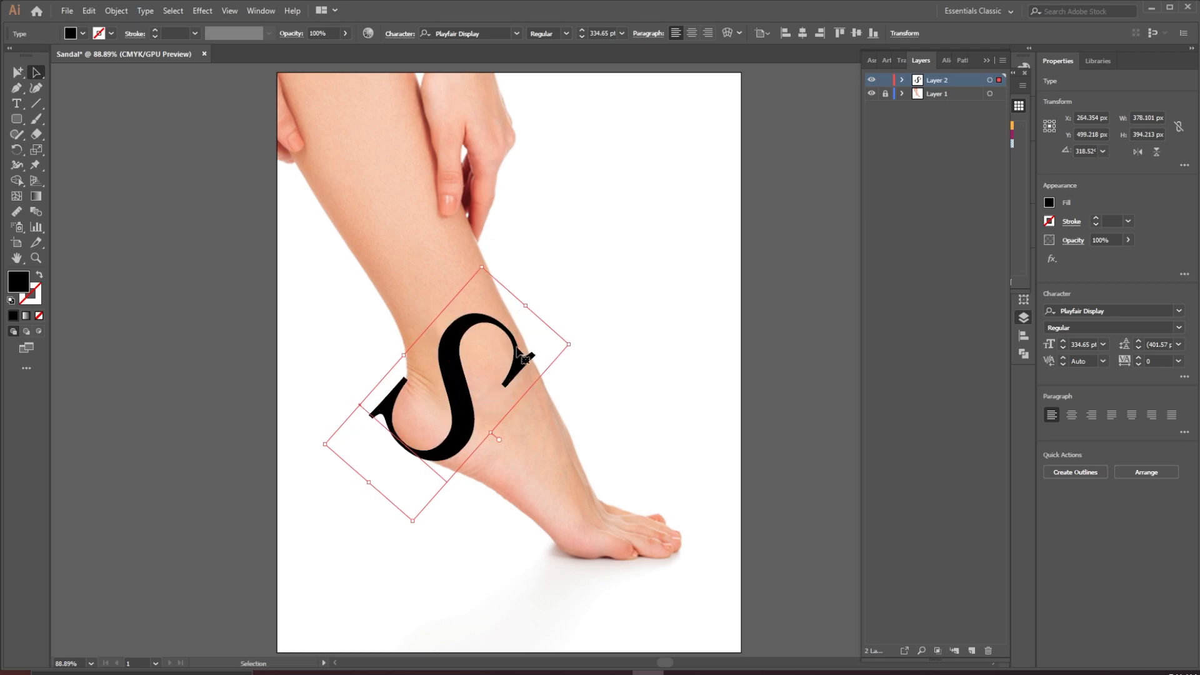
Duplicate the S into the empty upper right area and reselect the original on the ankle
{"action": "left_click", "coordinate": [489, 352]}
{"action": "left_click_drag", "start_coordinate": [489, 352], "coordinate": [651, 156]}
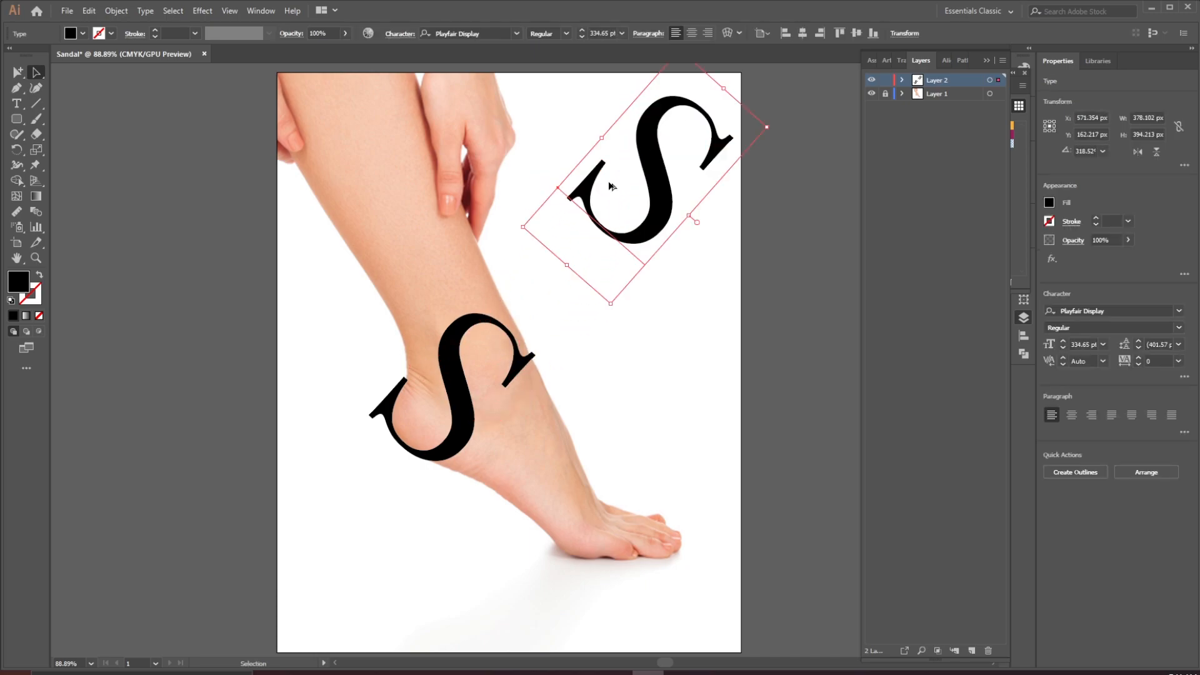
{"action": "left_click", "coordinate": [456, 398]}
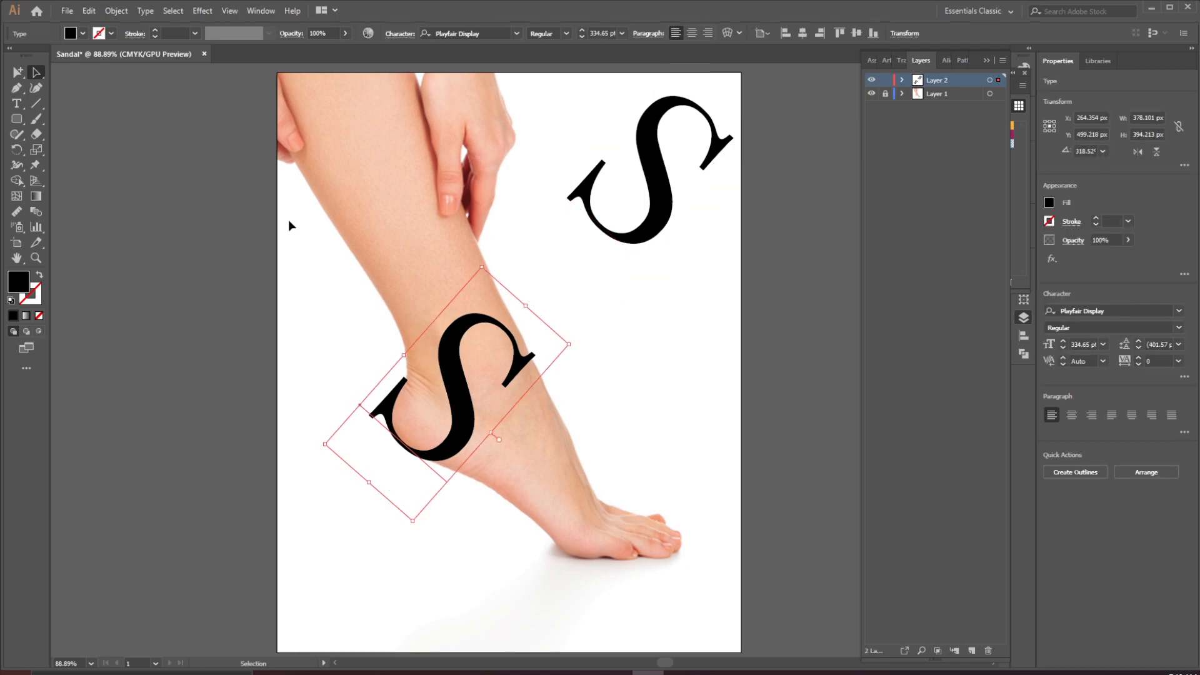
Apply Envelope Distort Make with Mesh to the ankle S with 1 row and 1 column
{"action": "left_click", "coordinate": [117, 11]}
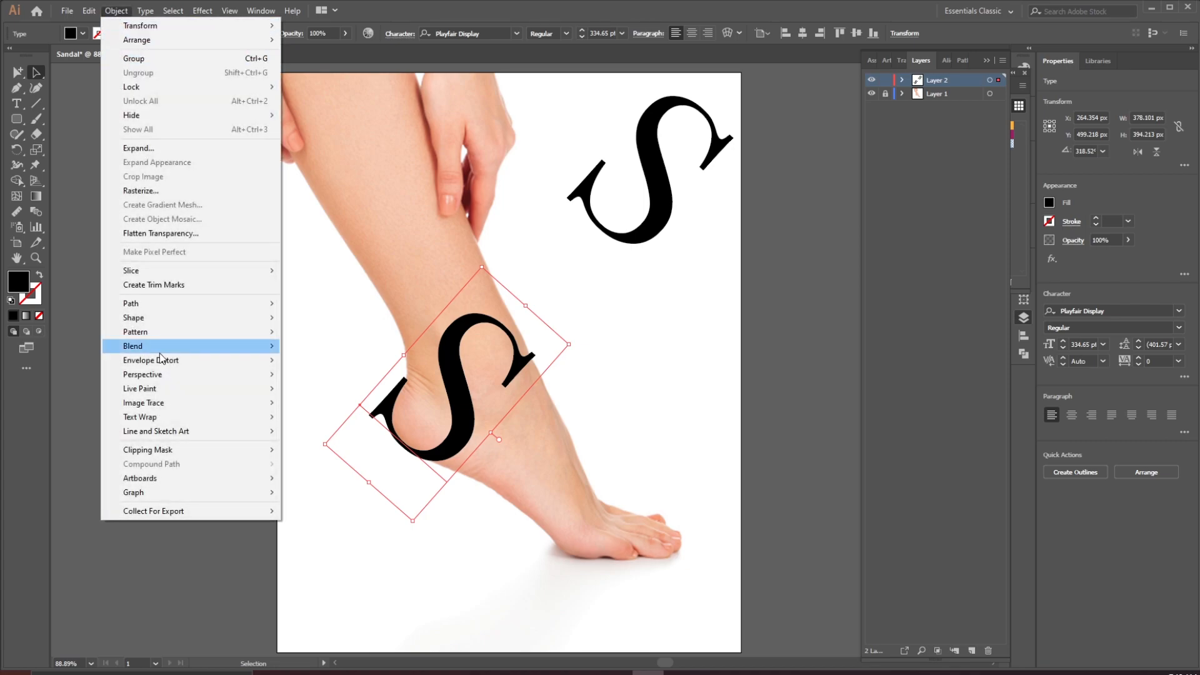
{"action": "mouse_move", "coordinate": [175, 362]}
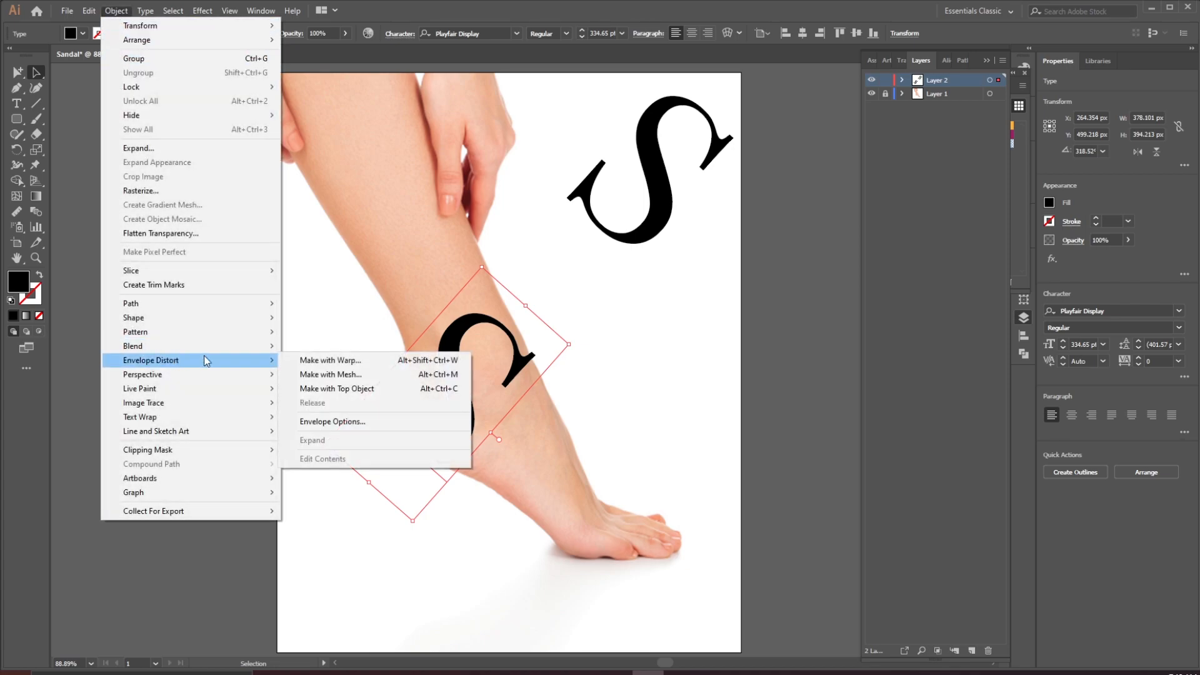
{"action": "left_click", "coordinate": [382, 375]}
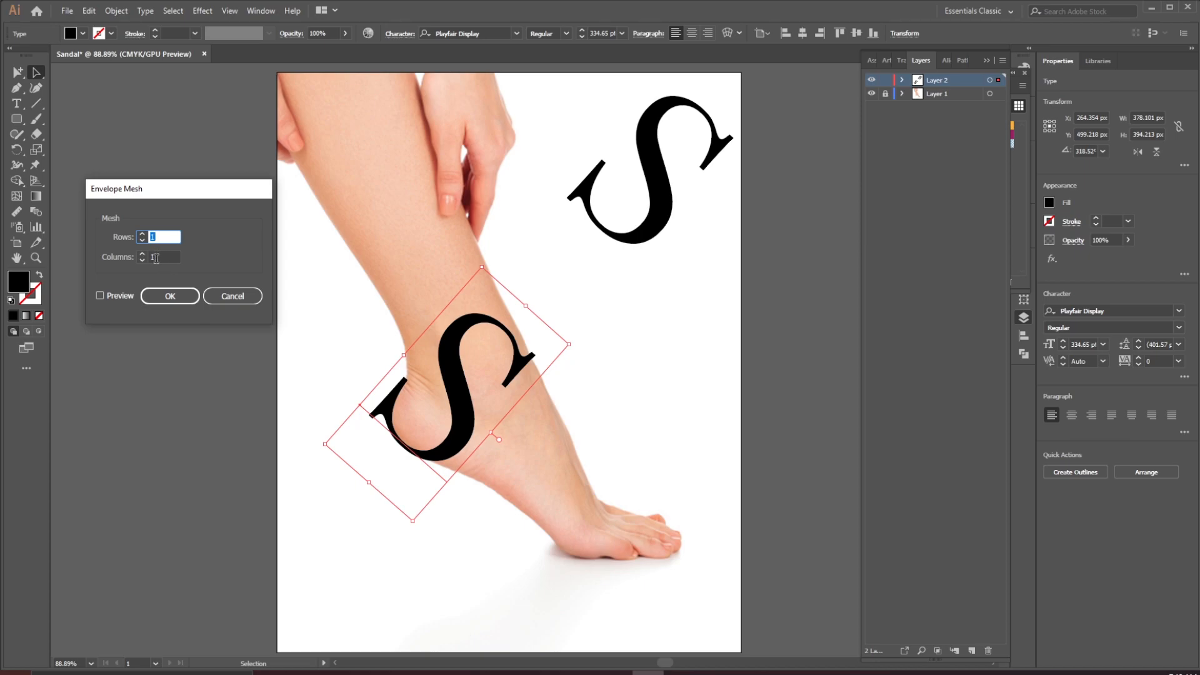
{"action": "left_click", "coordinate": [170, 299]}
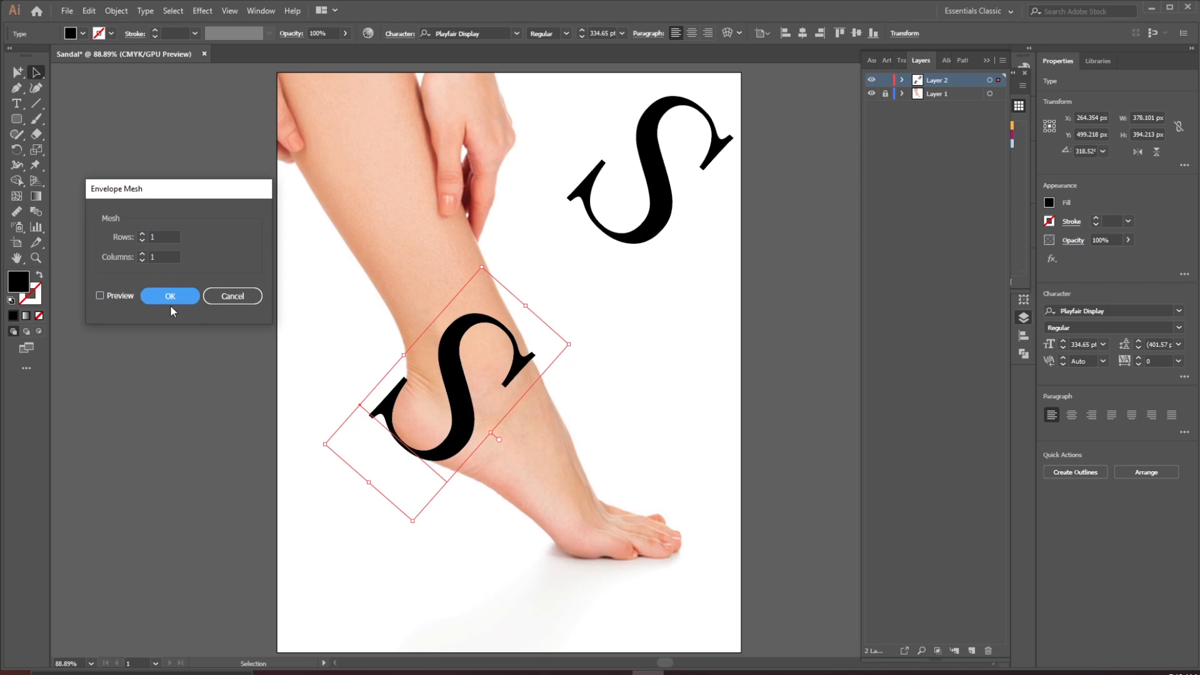
{"action": "left_click", "coordinate": [170, 300]}
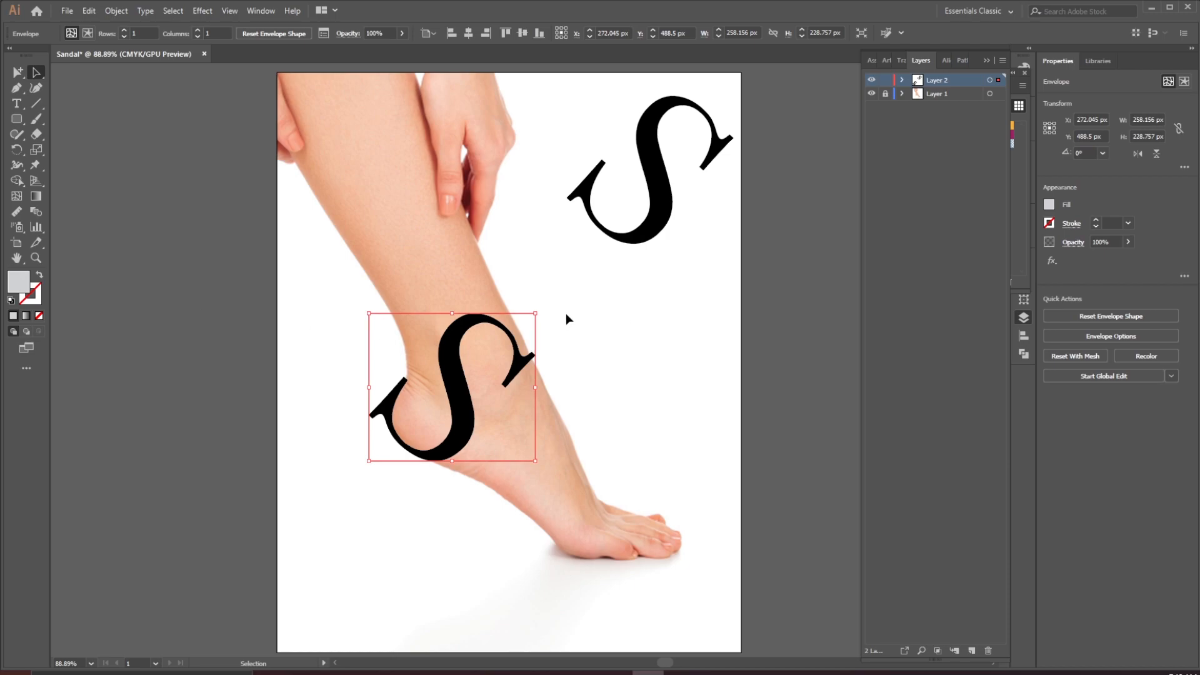
Add mesh points on the envelope's right edge and top edge with the Mesh tool
{"action": "key", "text": "u"}
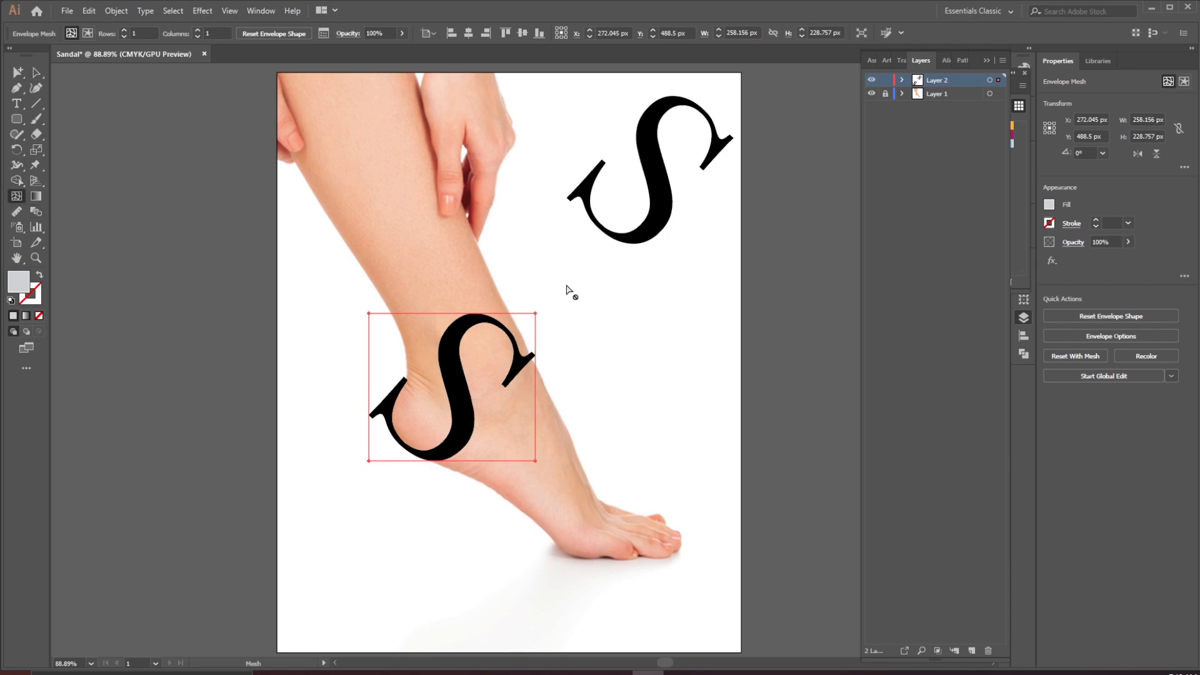
{"action": "left_click", "coordinate": [536, 392]}
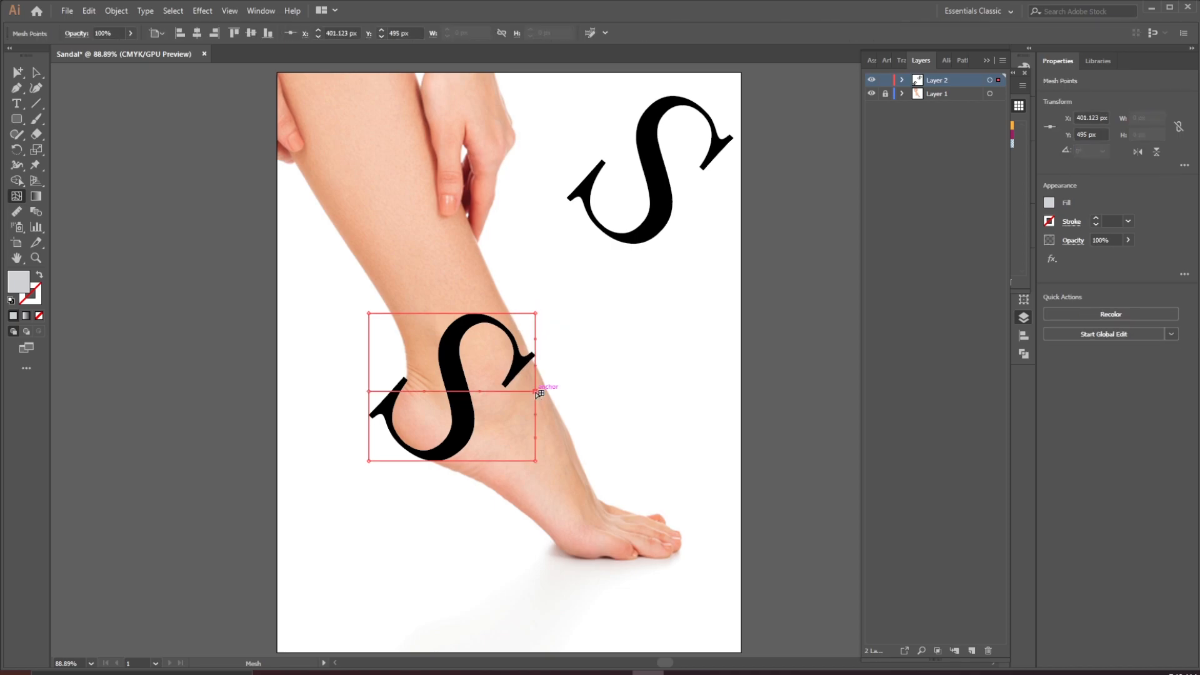
{"action": "left_click", "coordinate": [440, 313]}
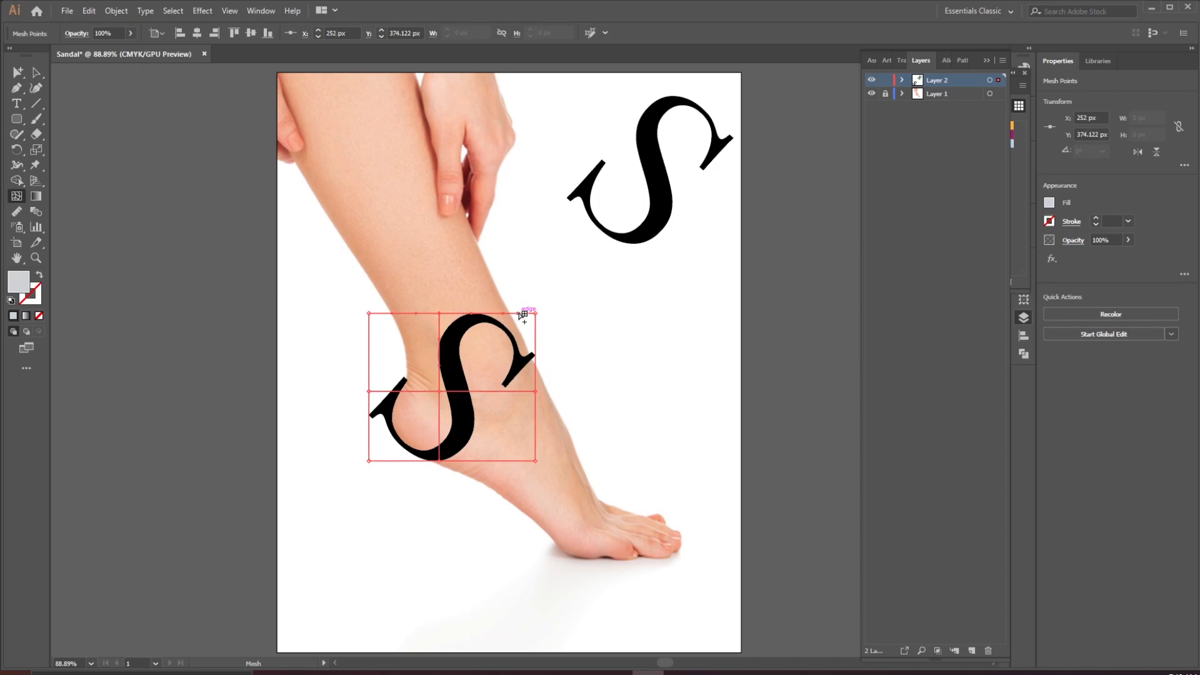
Drag the envelope's top mesh points up and left so the S follows the leg's curve
{"action": "left_click_drag", "start_coordinate": [441, 314], "coordinate": [439, 263]}
{"action": "left_click_drag", "start_coordinate": [536, 313], "coordinate": [524, 252]}
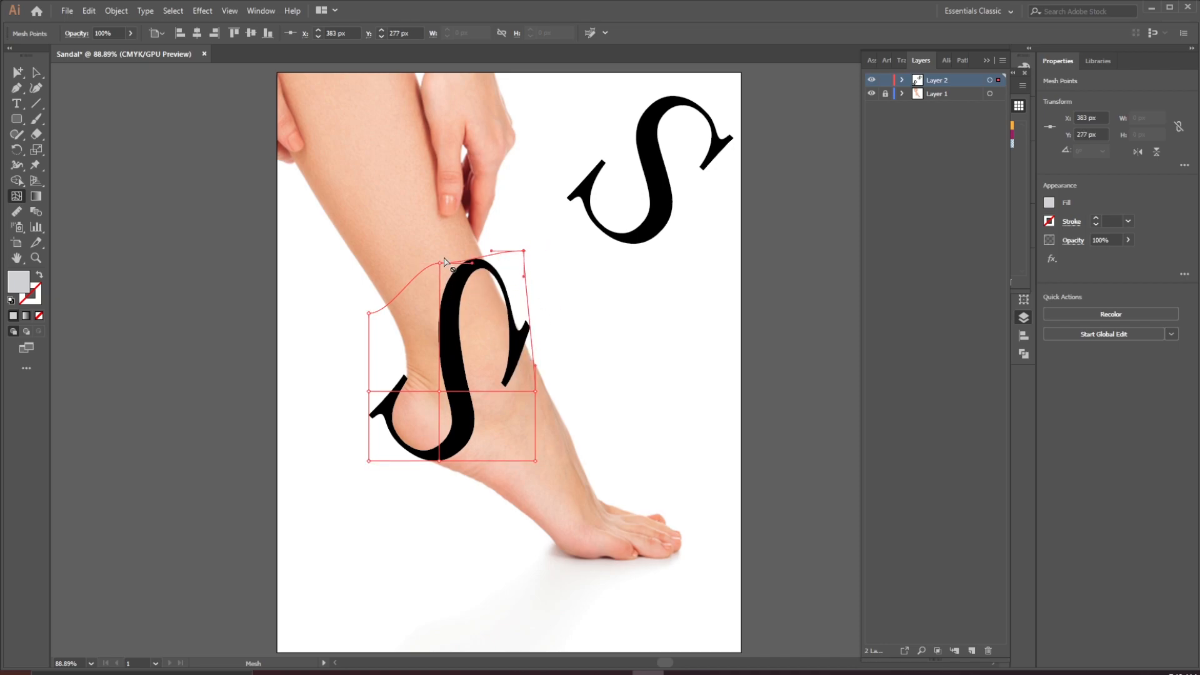
{"action": "left_click_drag", "start_coordinate": [441, 263], "coordinate": [401, 257]}
{"action": "left_click_drag", "start_coordinate": [525, 252], "coordinate": [514, 236]}
{"action": "left_click_drag", "start_coordinate": [400, 256], "coordinate": [388, 257]}
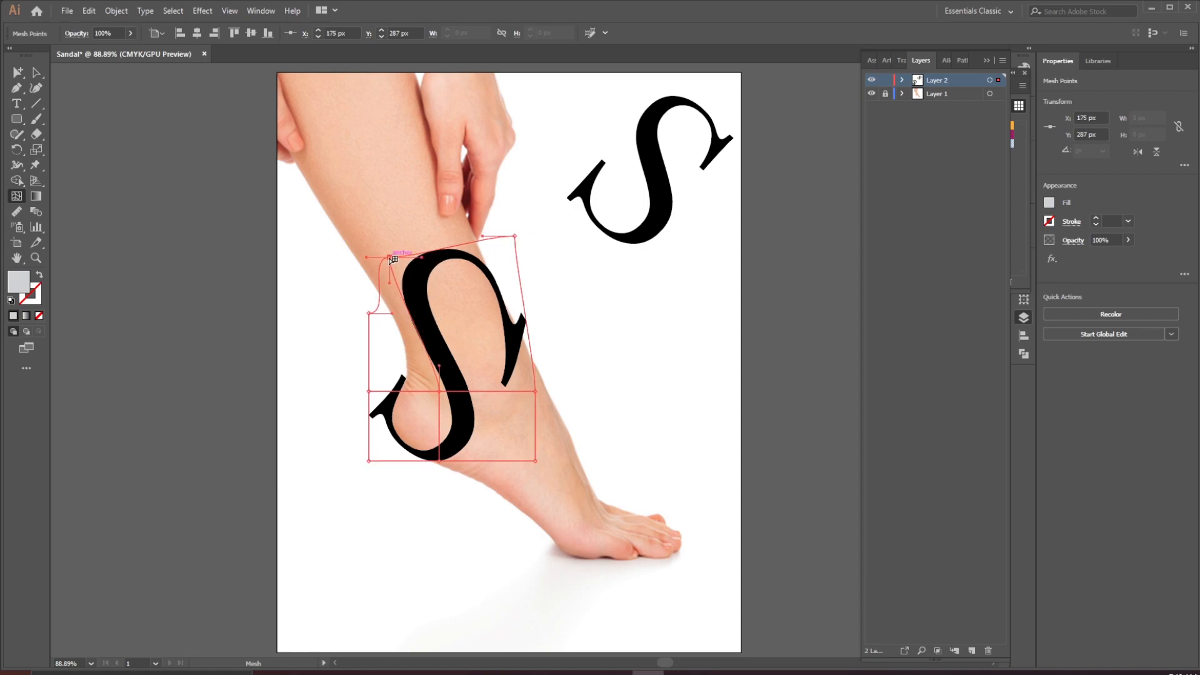
{"action": "left_click_drag", "start_coordinate": [514, 236], "coordinate": [508, 227]}
{"action": "left_click_drag", "start_coordinate": [423, 252], "coordinate": [419, 228]}
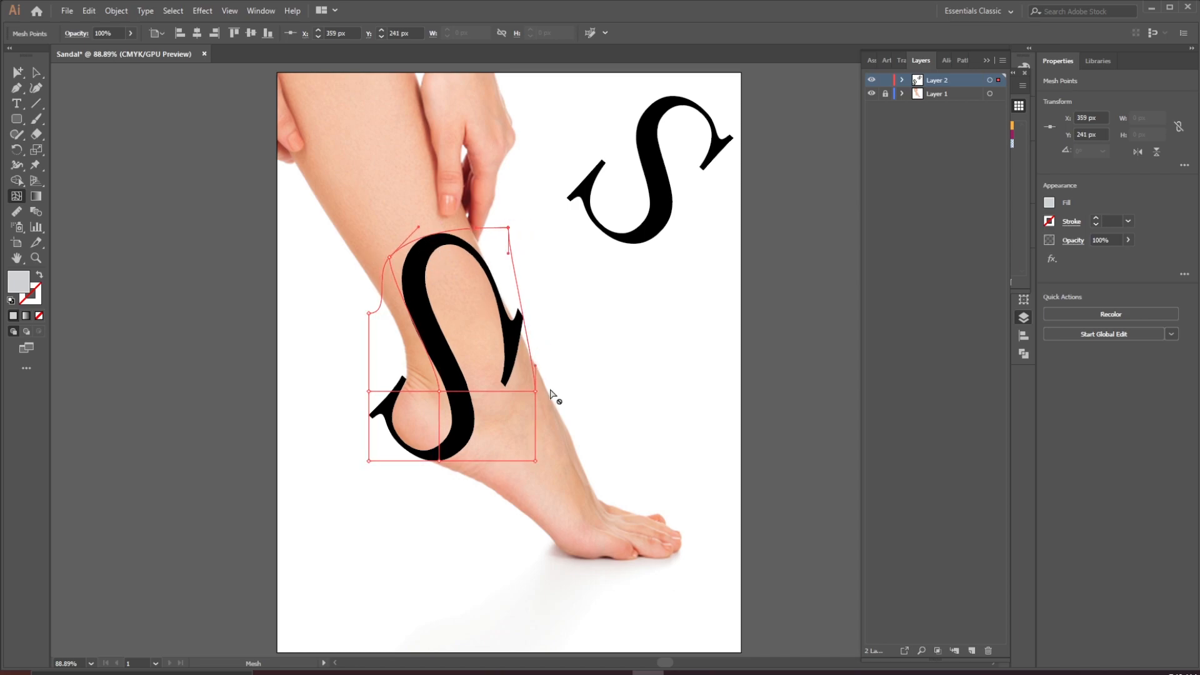
Raise the right-edge mesh point and adjust the top-left and right handles to wrap the S around the ankle
{"action": "left_click_drag", "start_coordinate": [535, 391], "coordinate": [541, 339]}
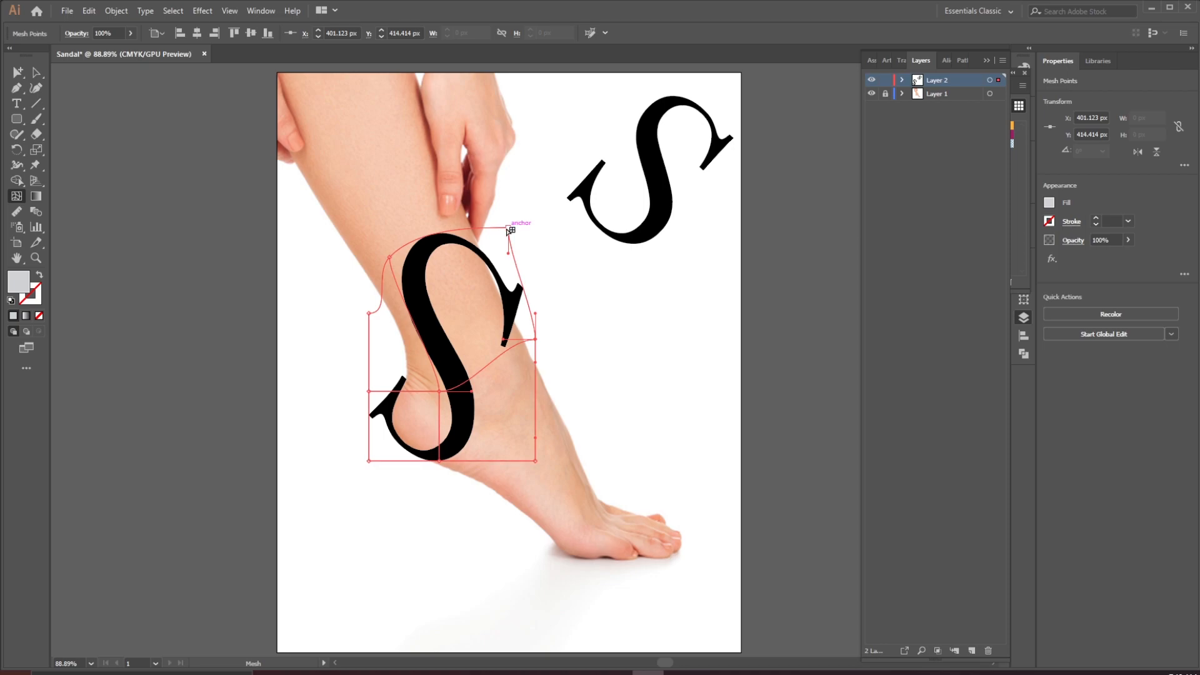
{"action": "left_click_drag", "start_coordinate": [536, 341], "coordinate": [528, 339]}
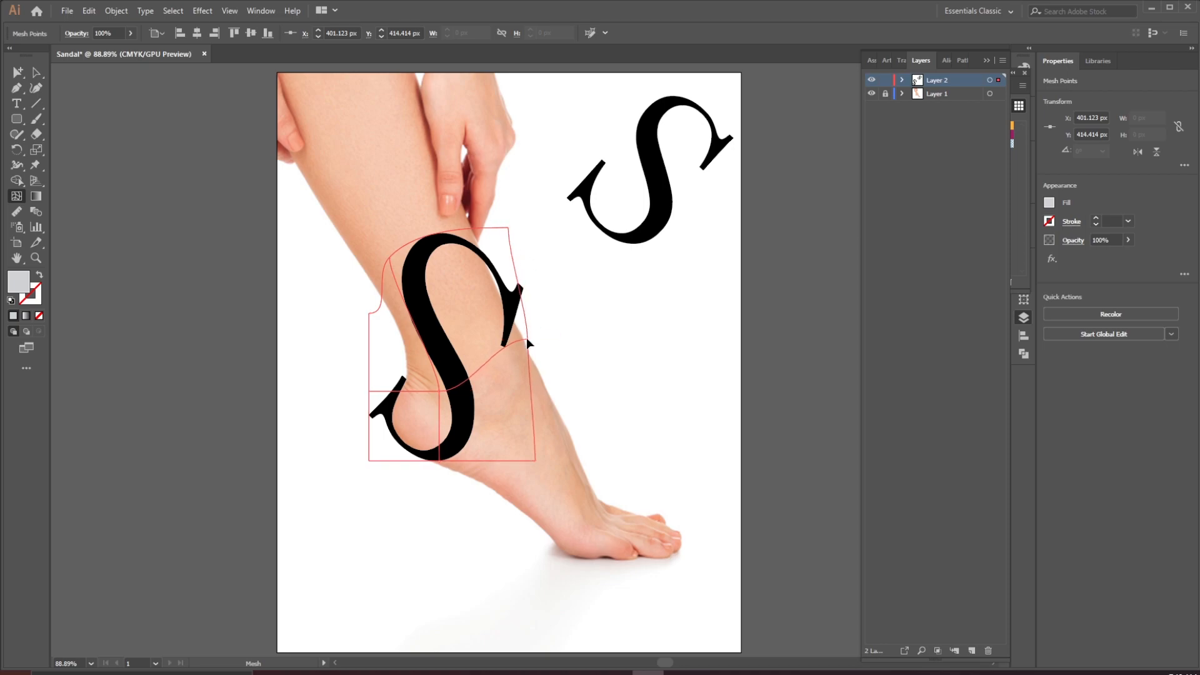
{"action": "left_click", "coordinate": [509, 227]}
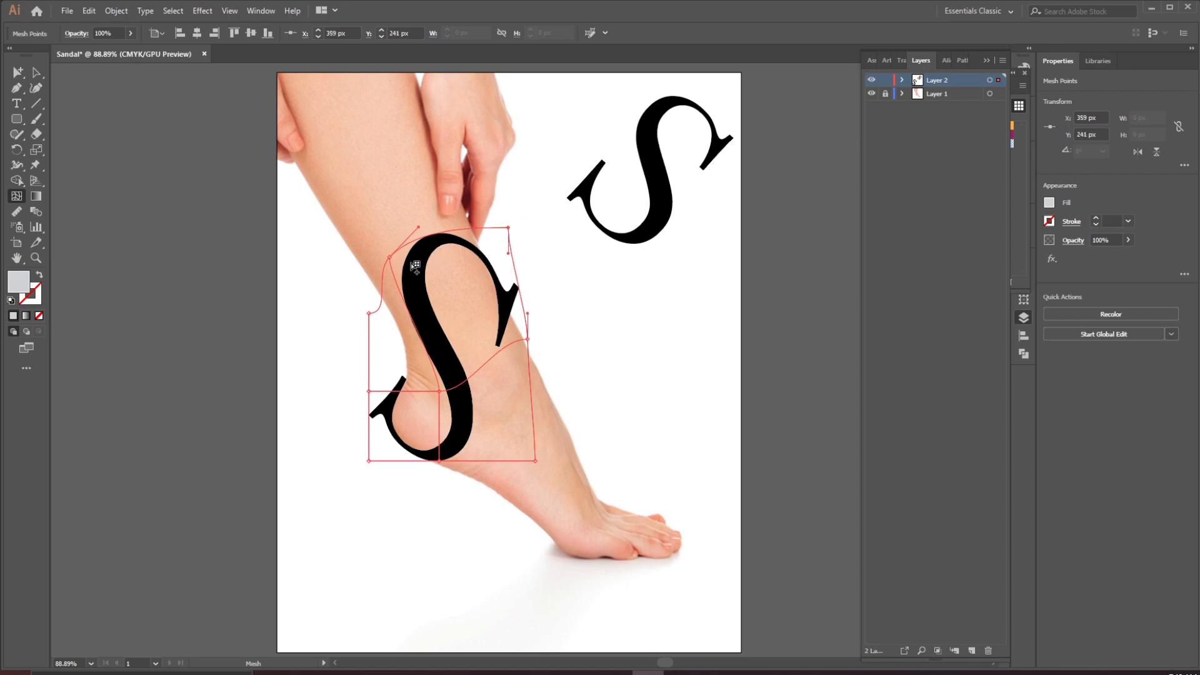
{"action": "left_click_drag", "start_coordinate": [390, 257], "coordinate": [384, 259]}
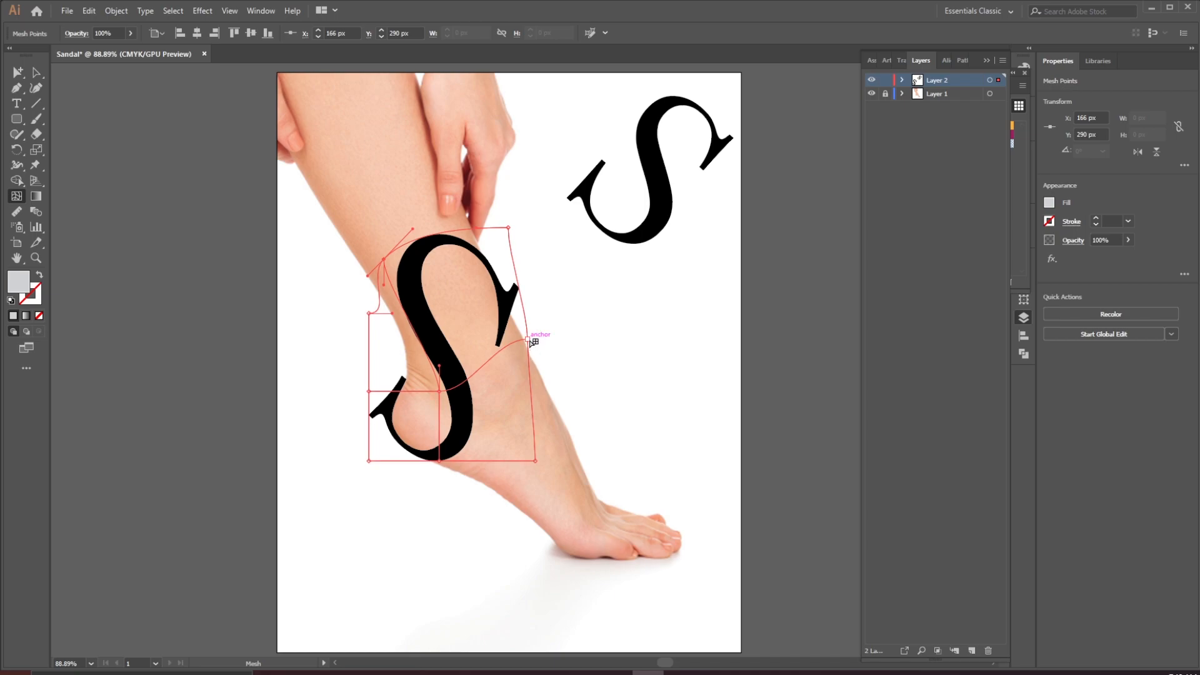
{"action": "left_click", "coordinate": [528, 336]}
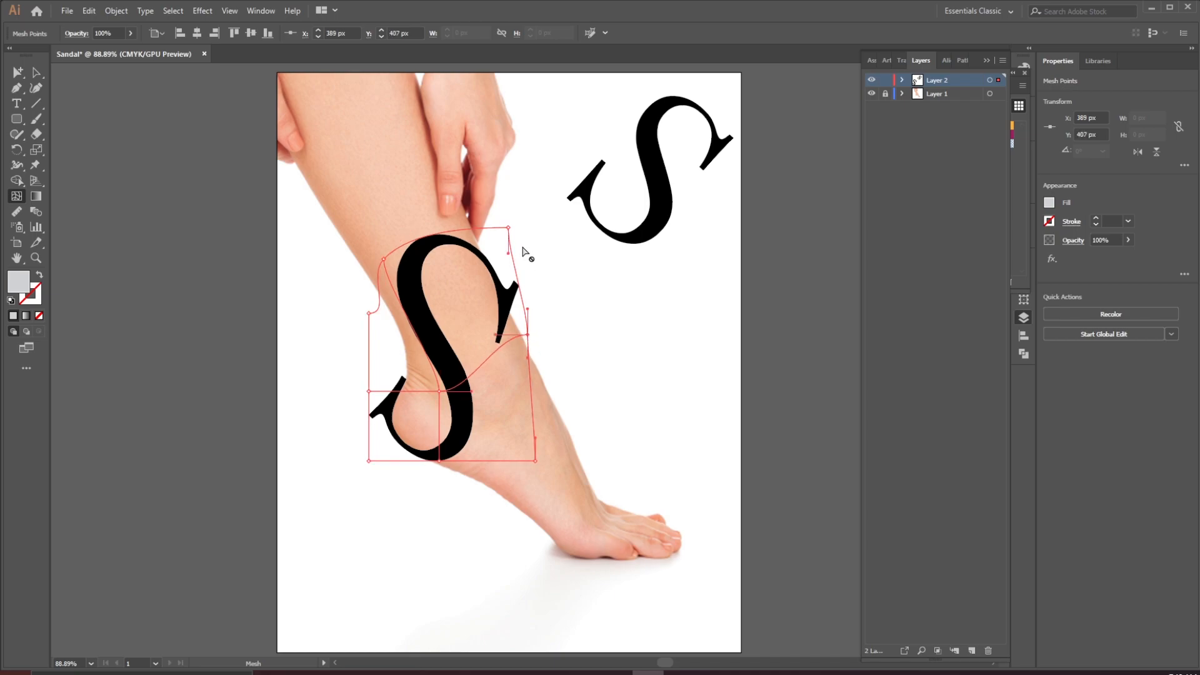
Expand the mesh-enveloped S on the ankle into regular editable artwork
{"action": "left_click_drag", "start_coordinate": [508, 228], "coordinate": [506, 228]}
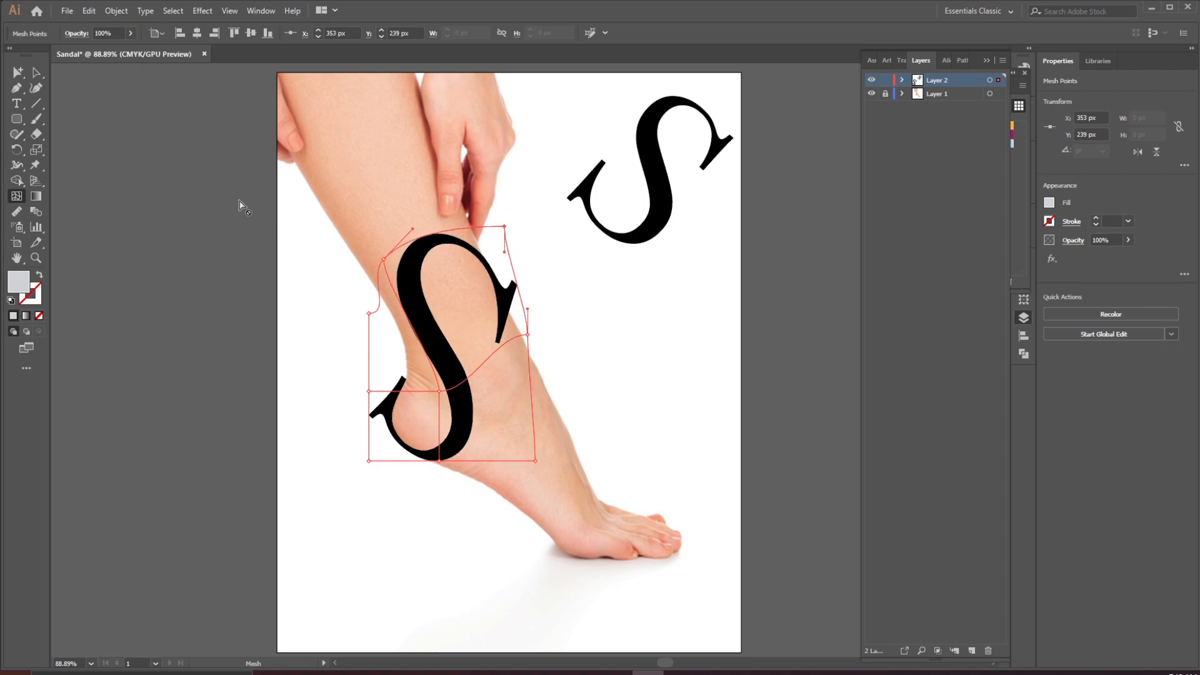
{"action": "left_click", "coordinate": [35, 72]}
{"action": "left_click", "coordinate": [171, 260]}
{"action": "left_click", "coordinate": [413, 262]}
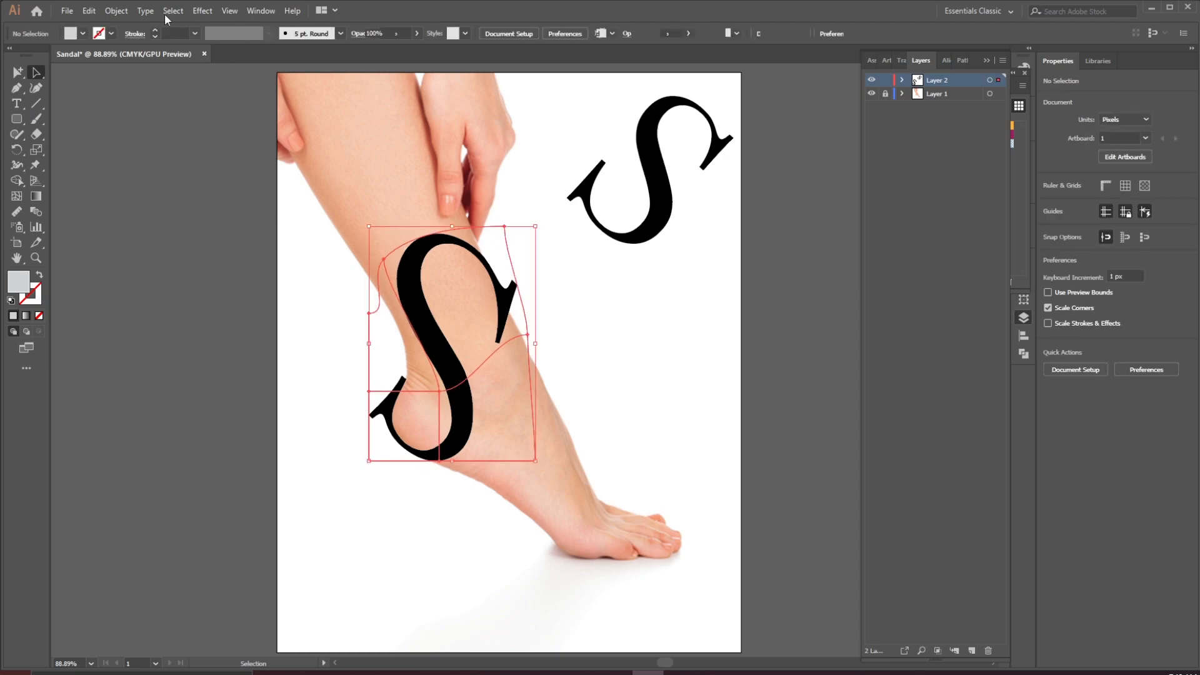
{"action": "left_click", "coordinate": [115, 12]}
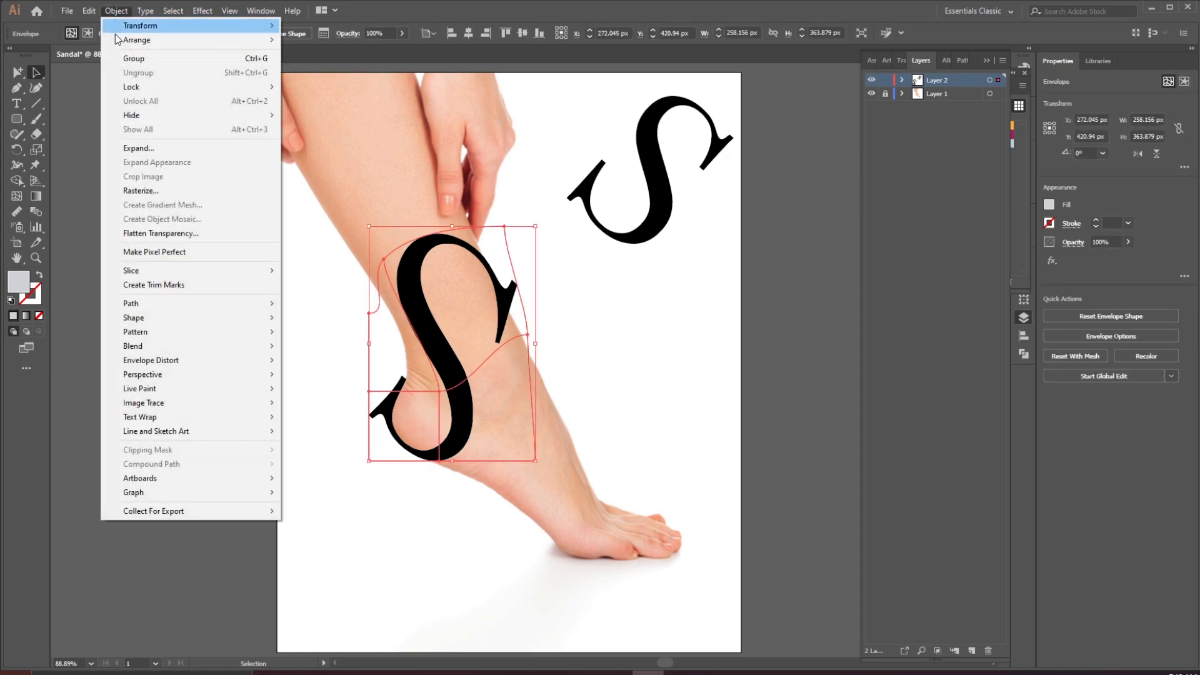
{"action": "left_click", "coordinate": [147, 150]}
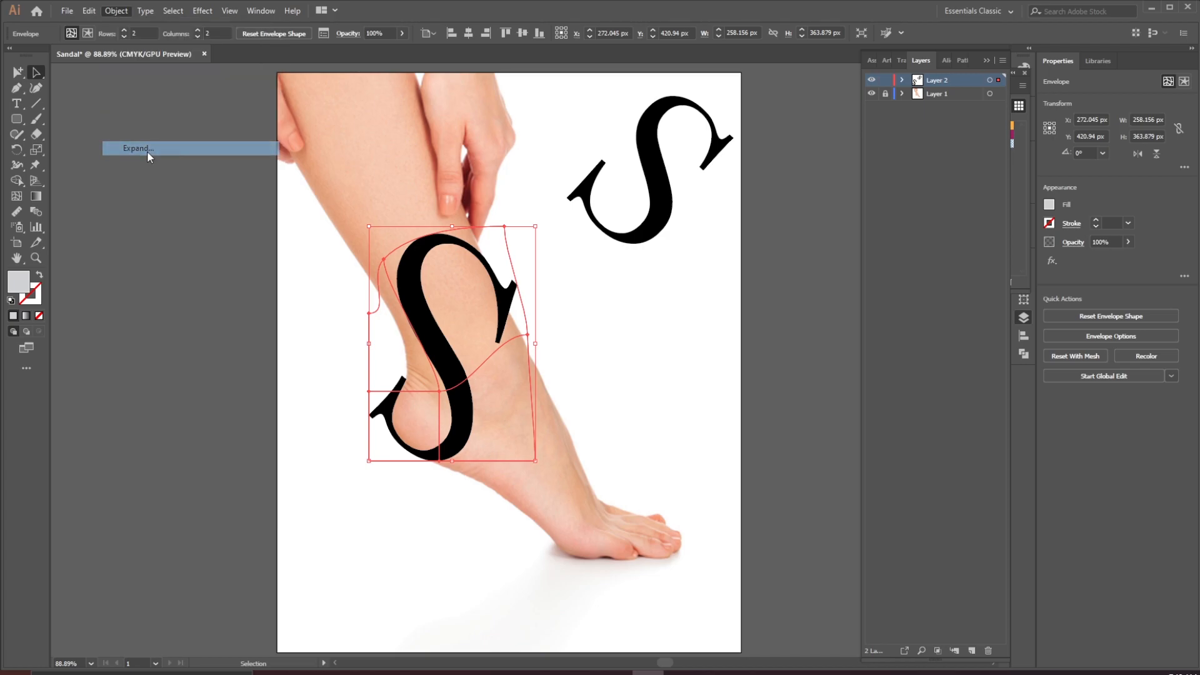
{"action": "left_click", "coordinate": [222, 315]}
{"action": "left_click", "coordinate": [557, 320]}
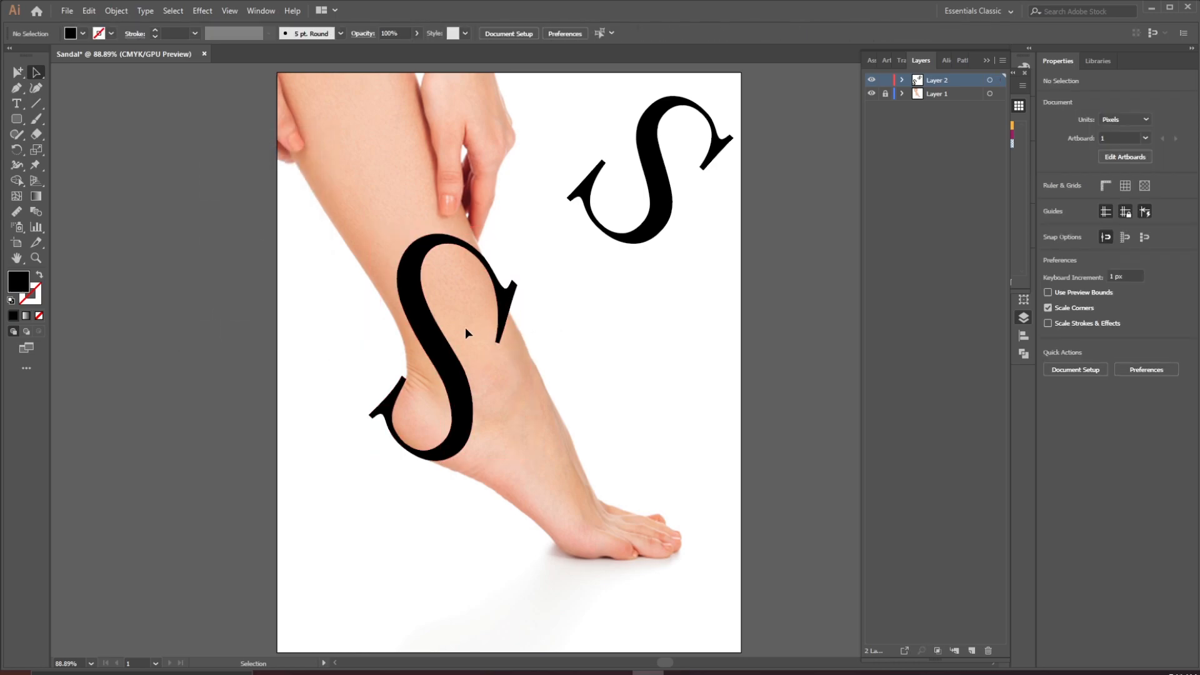
Select the expanded S and merge its overlapping pieces into one shape with the Shape Builder tool
{"action": "left_click_drag", "start_coordinate": [429, 335], "coordinate": [440, 343]}
{"action": "left_click_drag", "start_coordinate": [442, 343], "coordinate": [445, 342]}
{"action": "left_click_drag", "start_coordinate": [536, 240], "coordinate": [533, 242]}
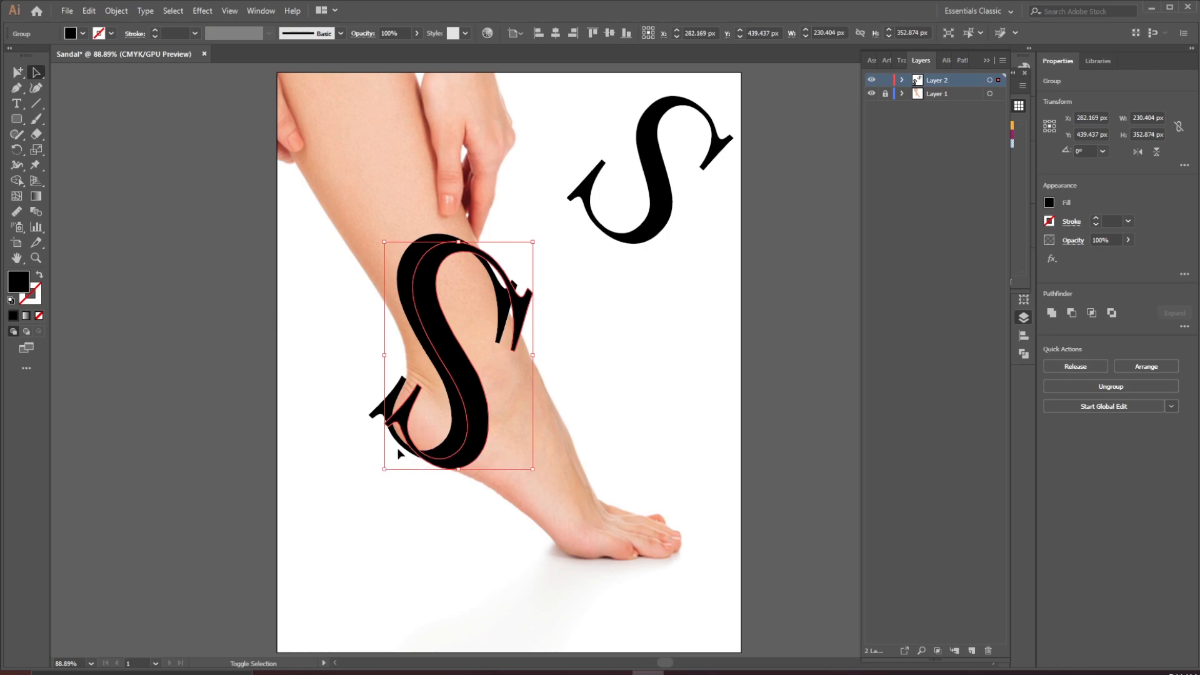
{"action": "left_click_drag", "start_coordinate": [279, 267], "coordinate": [570, 526]}
{"action": "left_click_drag", "start_coordinate": [280, 375], "coordinate": [477, 524]}
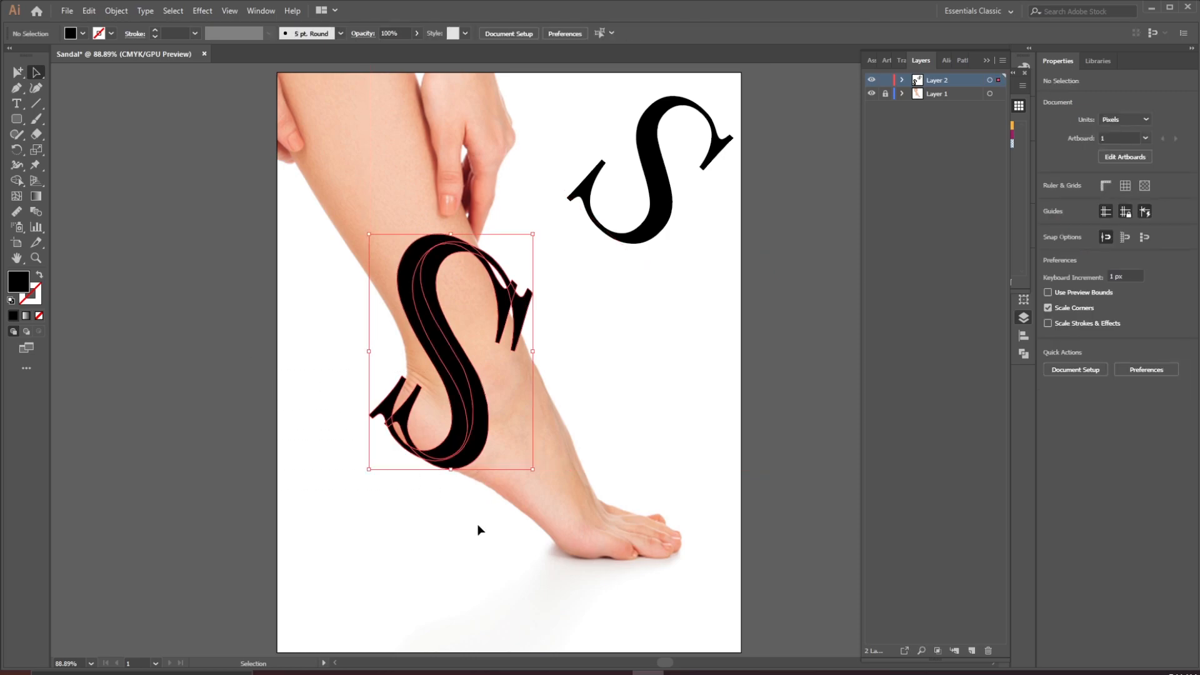
{"action": "left_click", "coordinate": [15, 180]}
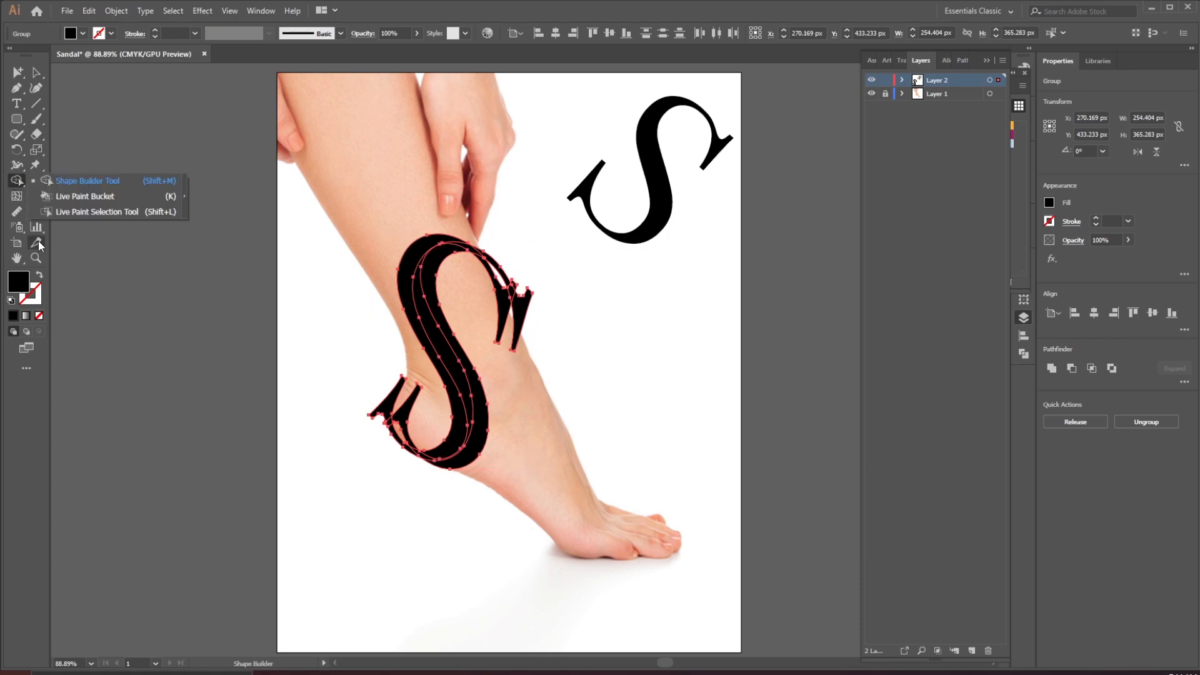
{"action": "left_click", "coordinate": [73, 181]}
{"action": "left_click_drag", "start_coordinate": [520, 322], "coordinate": [525, 320]}
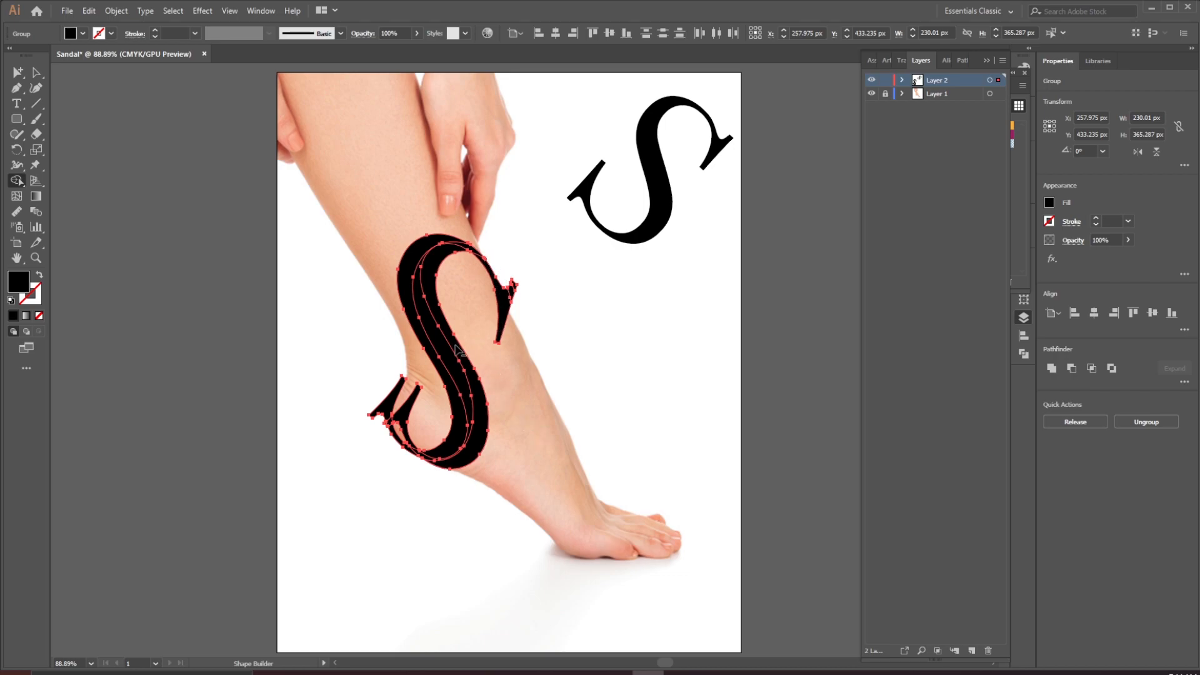
{"action": "left_click", "coordinate": [403, 416], "text": "alt"}
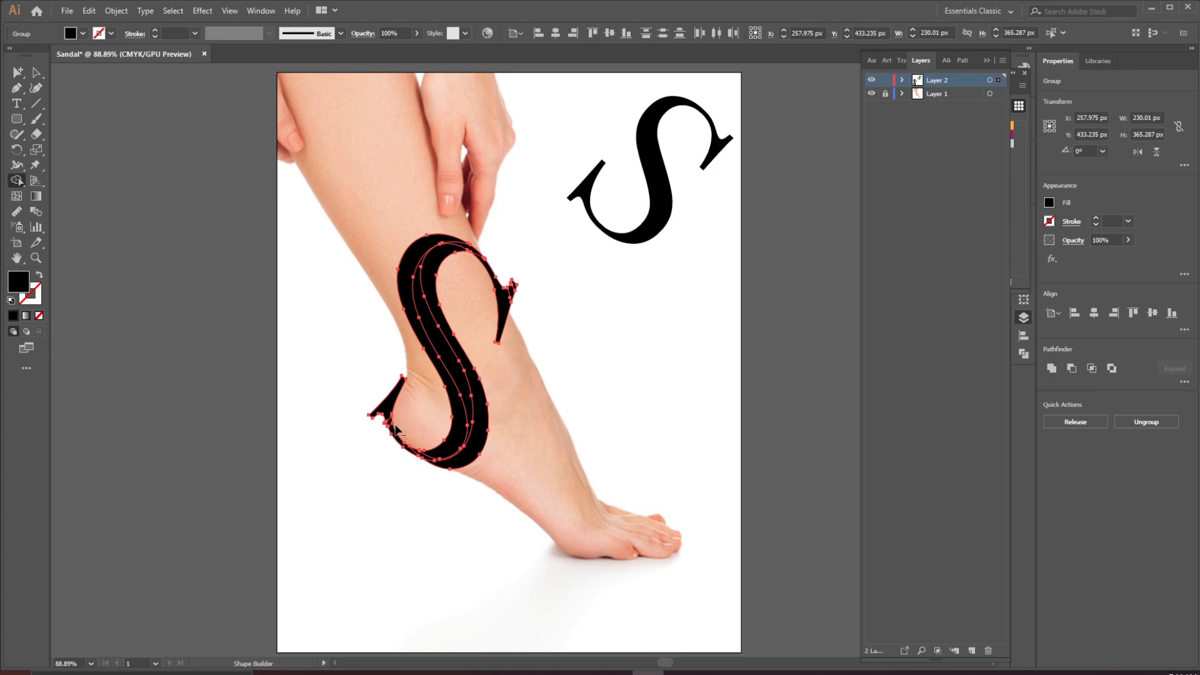
{"action": "left_click_drag", "start_coordinate": [373, 398], "coordinate": [565, 563]}
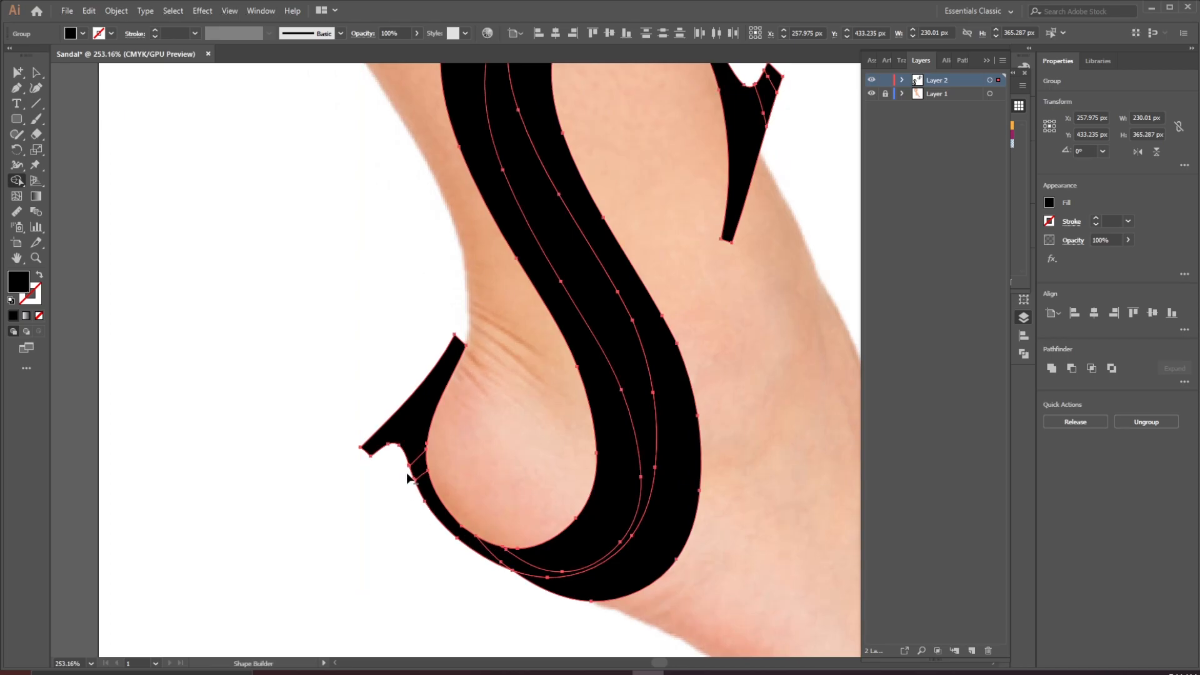
{"action": "left_click_drag", "start_coordinate": [619, 290], "coordinate": [384, 469]}
{"action": "left_click", "coordinate": [36, 73]}
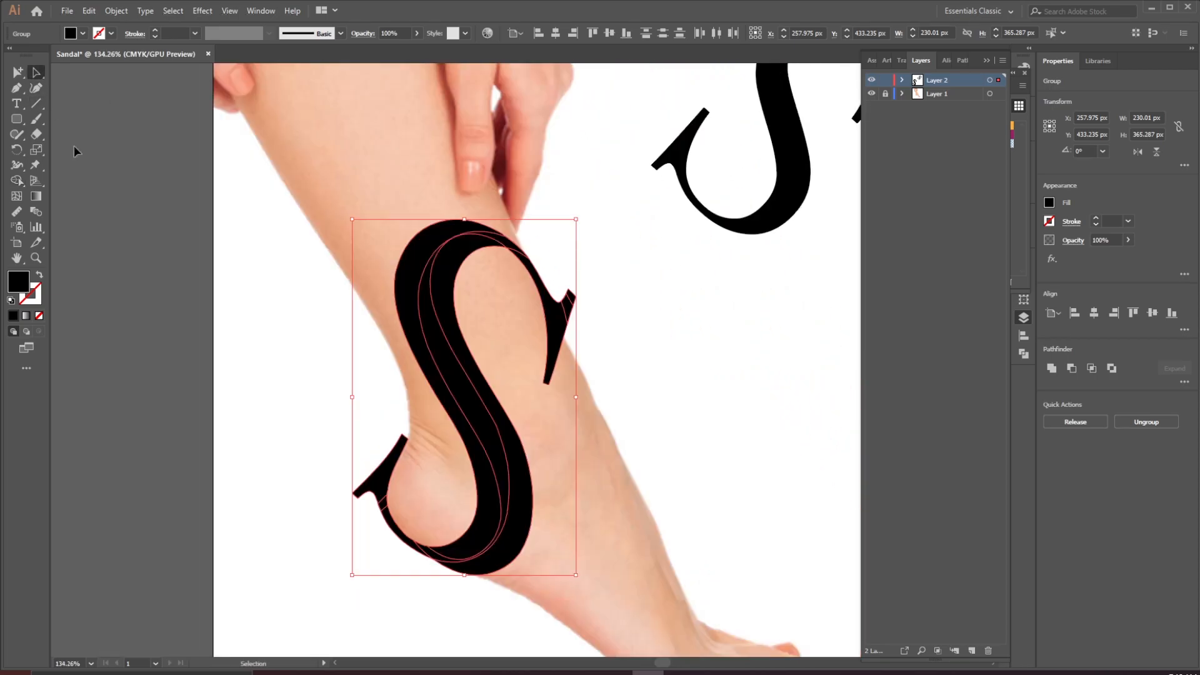
{"action": "left_click_drag", "start_coordinate": [214, 182], "coordinate": [697, 617]}
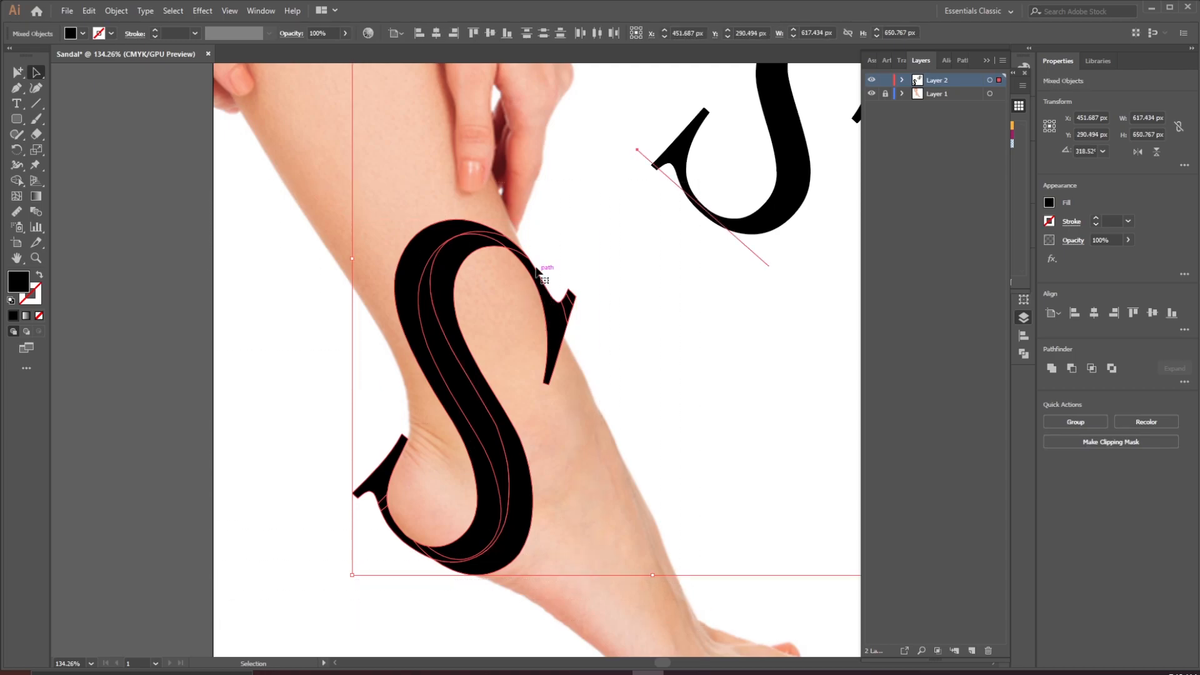
{"action": "left_click", "coordinate": [282, 247]}
{"action": "left_click_drag", "start_coordinate": [563, 177], "coordinate": [452, 263]}
{"action": "left_click_drag", "start_coordinate": [642, 201], "coordinate": [556, 330]}
{"action": "left_click_drag", "start_coordinate": [605, 286], "coordinate": [702, 287]}
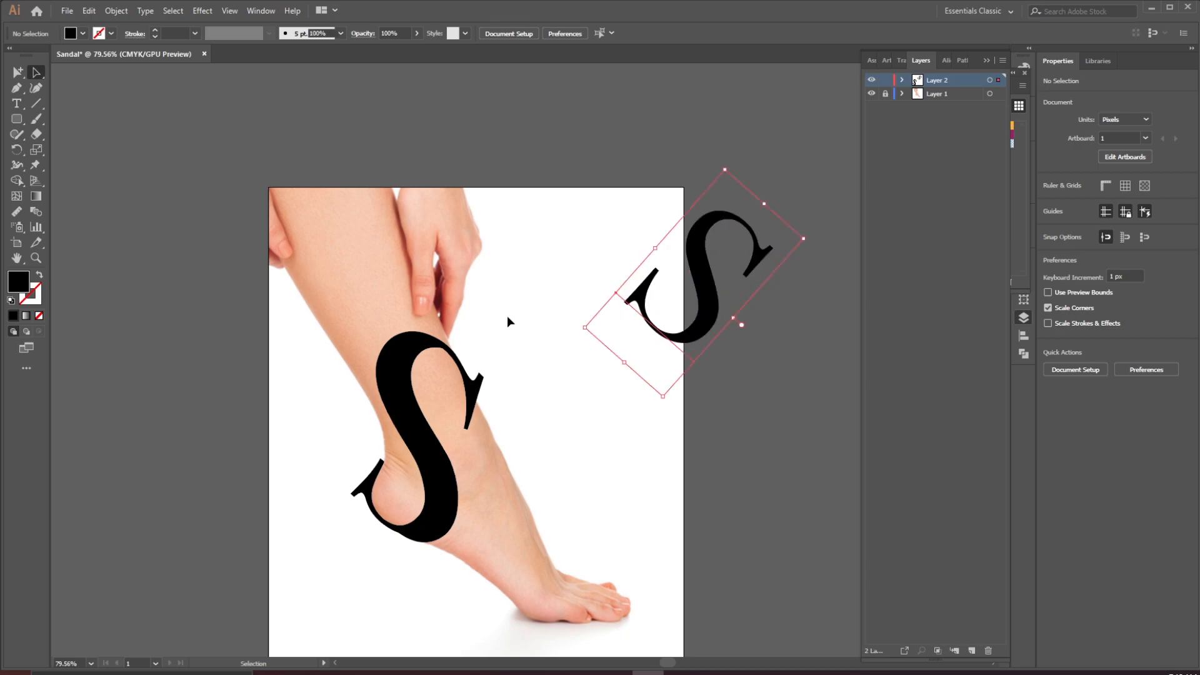
{"action": "left_click_drag", "start_coordinate": [273, 462], "coordinate": [351, 618]}
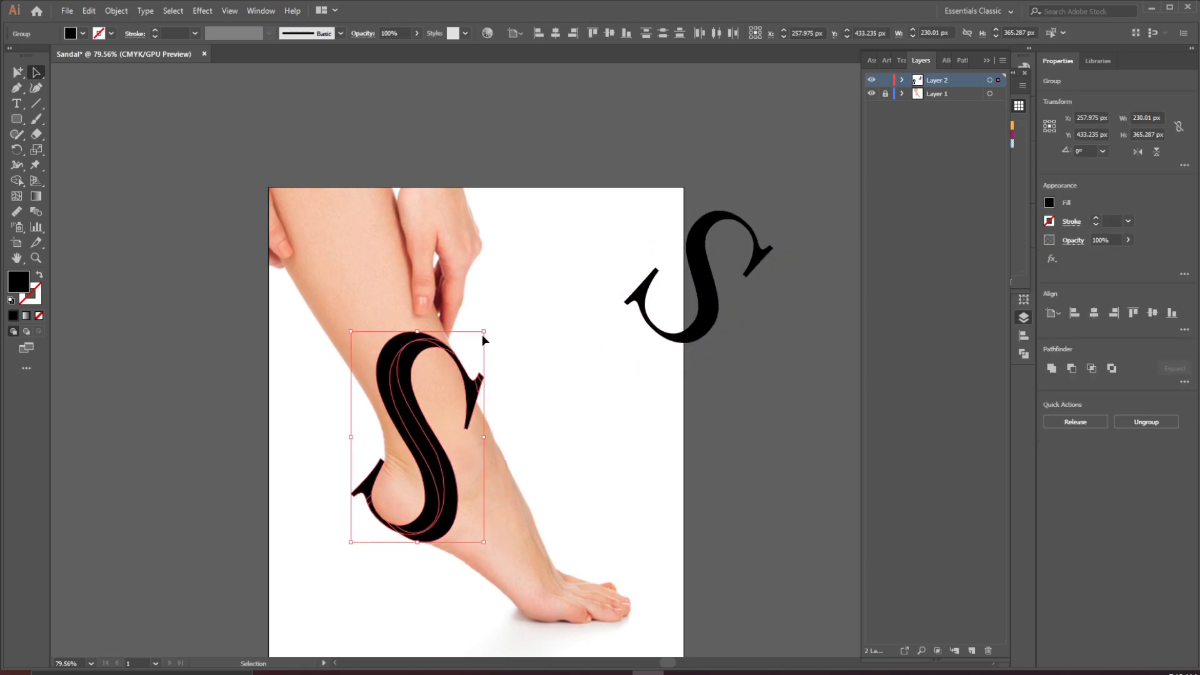
{"action": "left_click_drag", "start_coordinate": [486, 333], "coordinate": [489, 326]}
Draw a closed Pen shape covering the S's upper-right serif terminal near the ankle
{"action": "scroll", "coordinate": [485, 393], "scroll_direction": "up", "scroll_amount": 4}
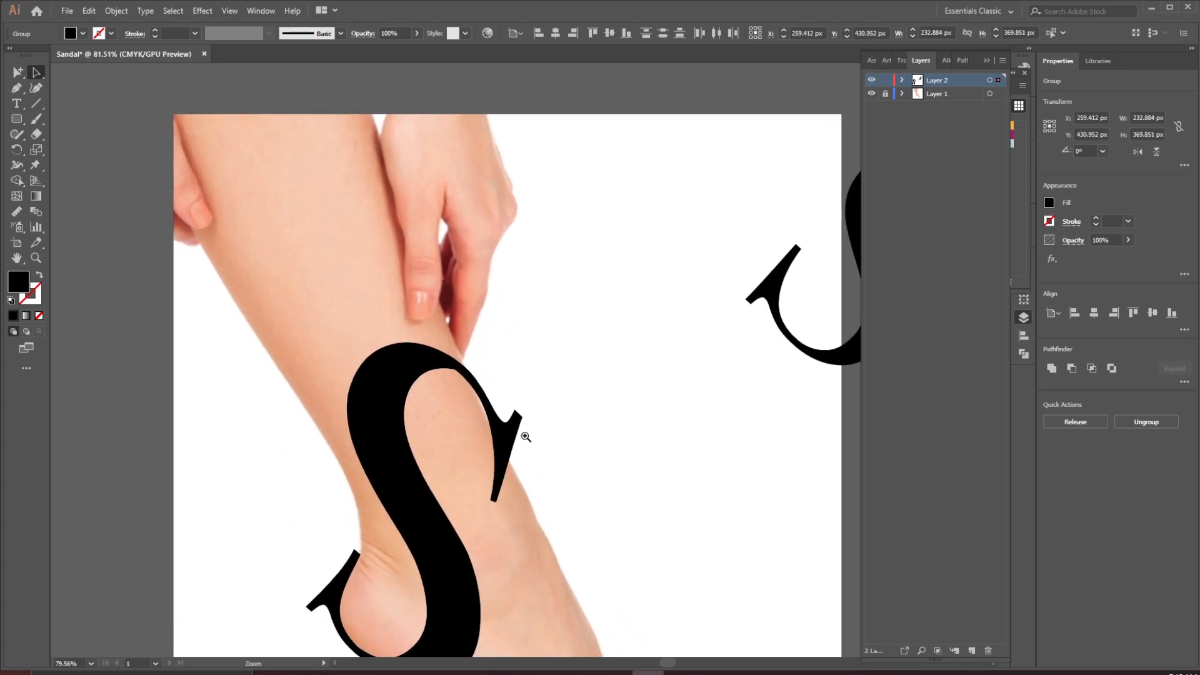
{"action": "scroll", "coordinate": [457, 395], "scroll_direction": "up", "scroll_amount": 2}
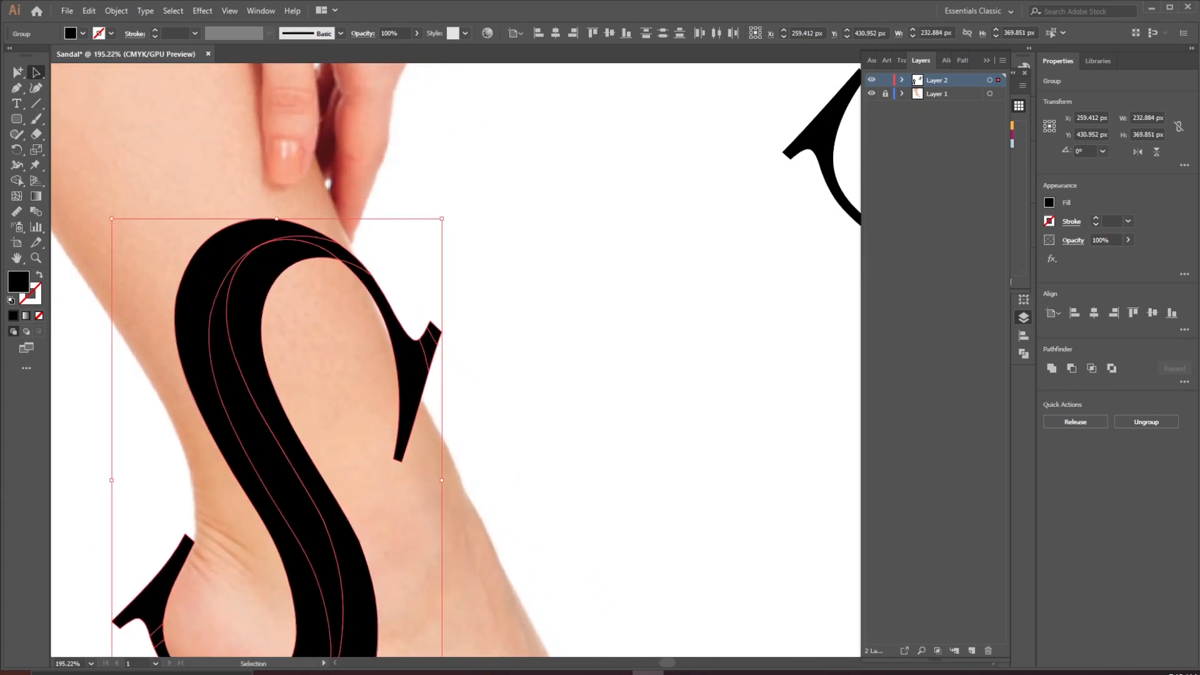
{"action": "left_click", "coordinate": [17, 87]}
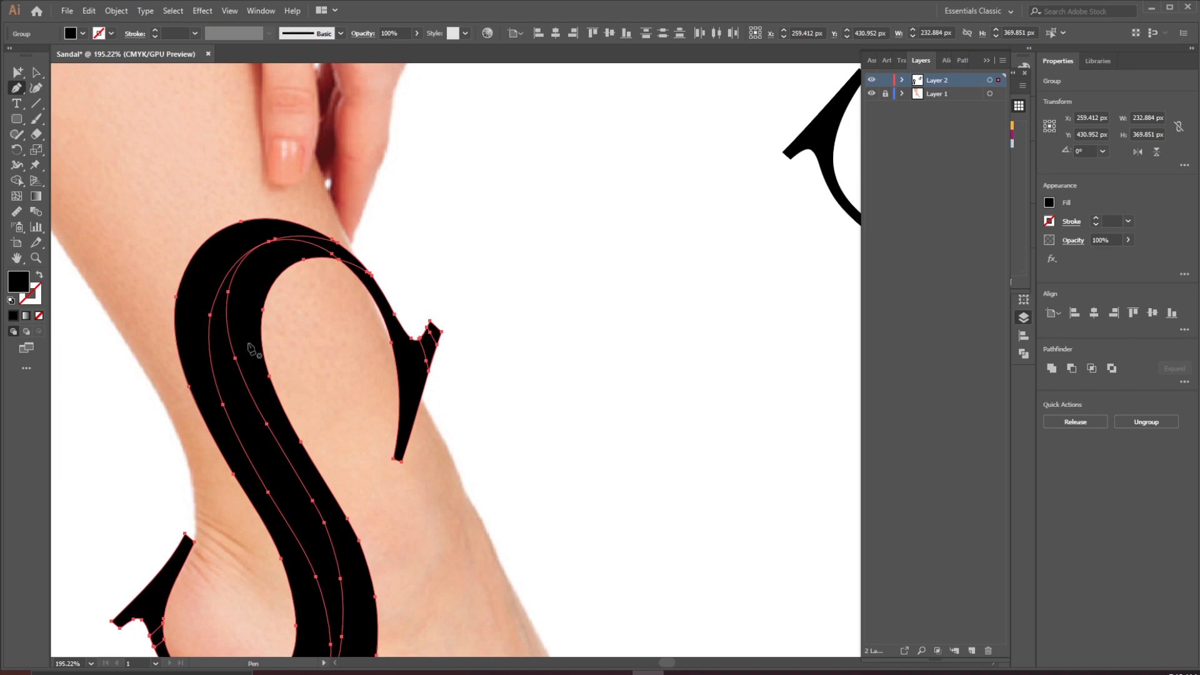
{"action": "left_click", "coordinate": [399, 291]}
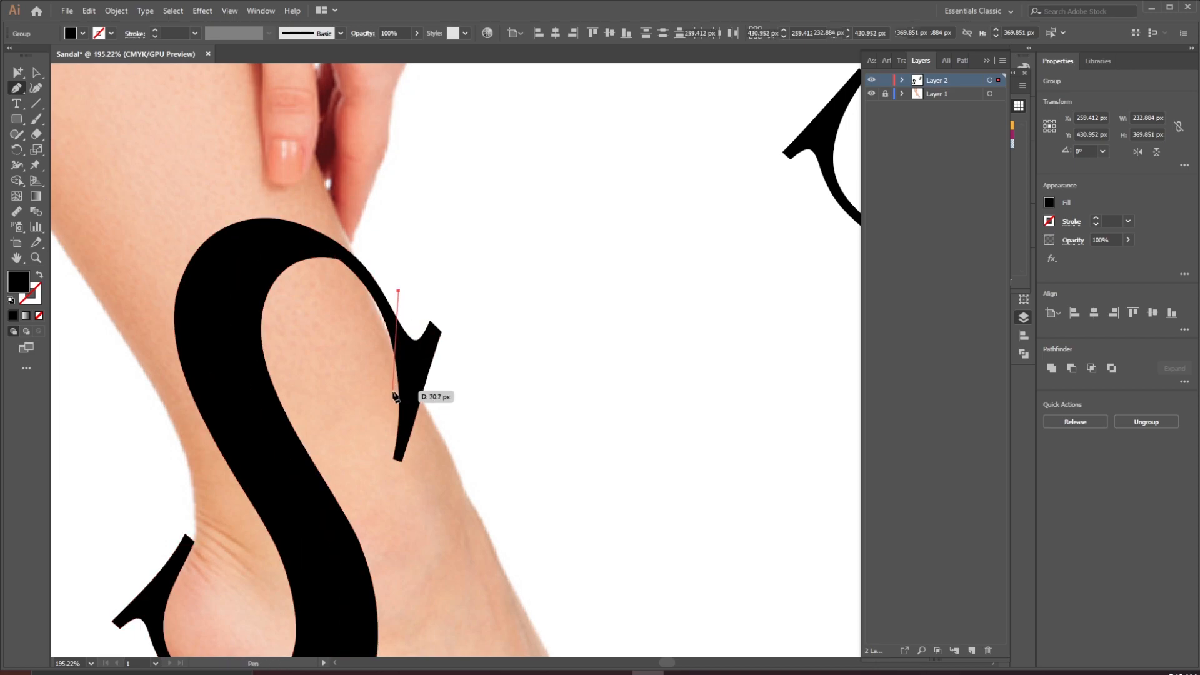
{"action": "left_click_drag", "start_coordinate": [395, 489], "coordinate": [409, 488]}
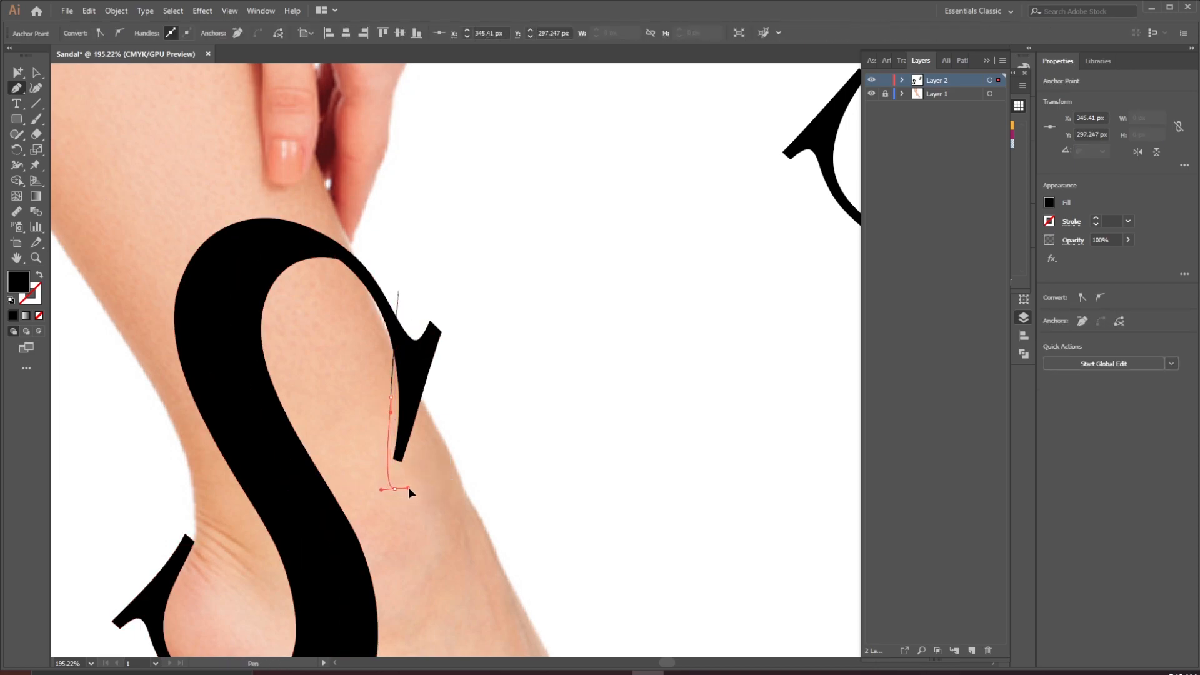
{"action": "left_click_drag", "start_coordinate": [456, 393], "coordinate": [463, 360]}
{"action": "left_click_drag", "start_coordinate": [455, 291], "coordinate": [394, 319]}
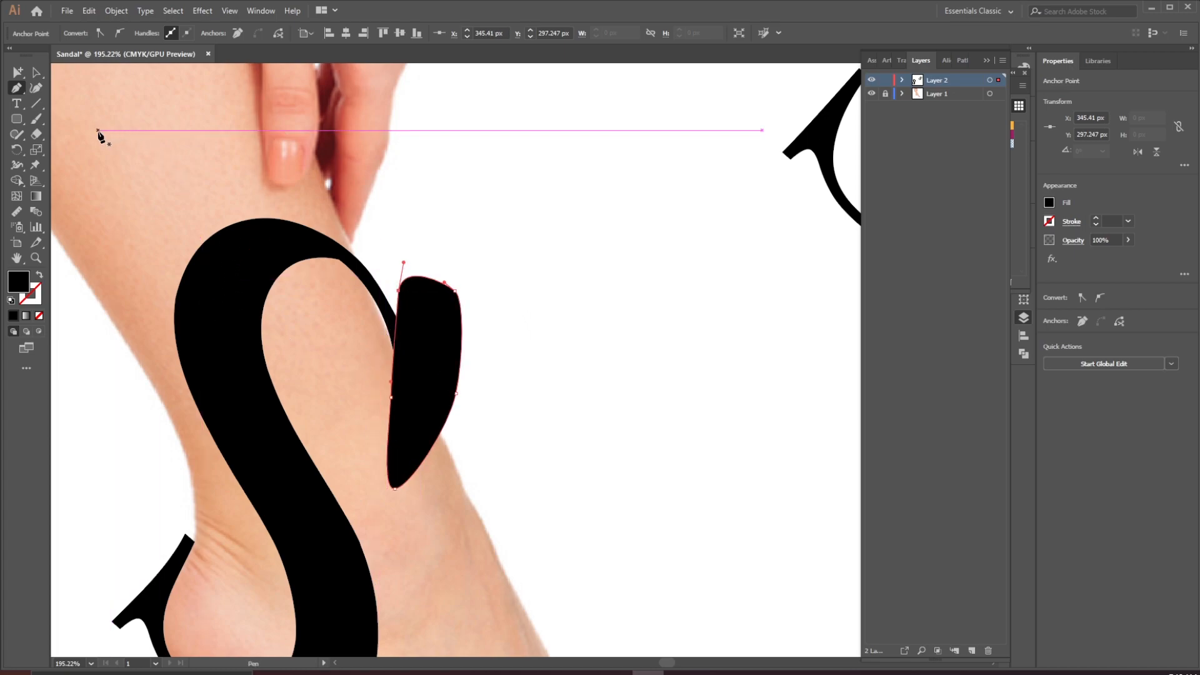
Select the S and the new shape, then cut away the upper-right serif with the Shape Builder tool
{"action": "left_click", "coordinate": [16, 180]}
{"action": "left_click", "coordinate": [35, 75]}
{"action": "left_click_drag", "start_coordinate": [535, 243], "coordinate": [85, 614]}
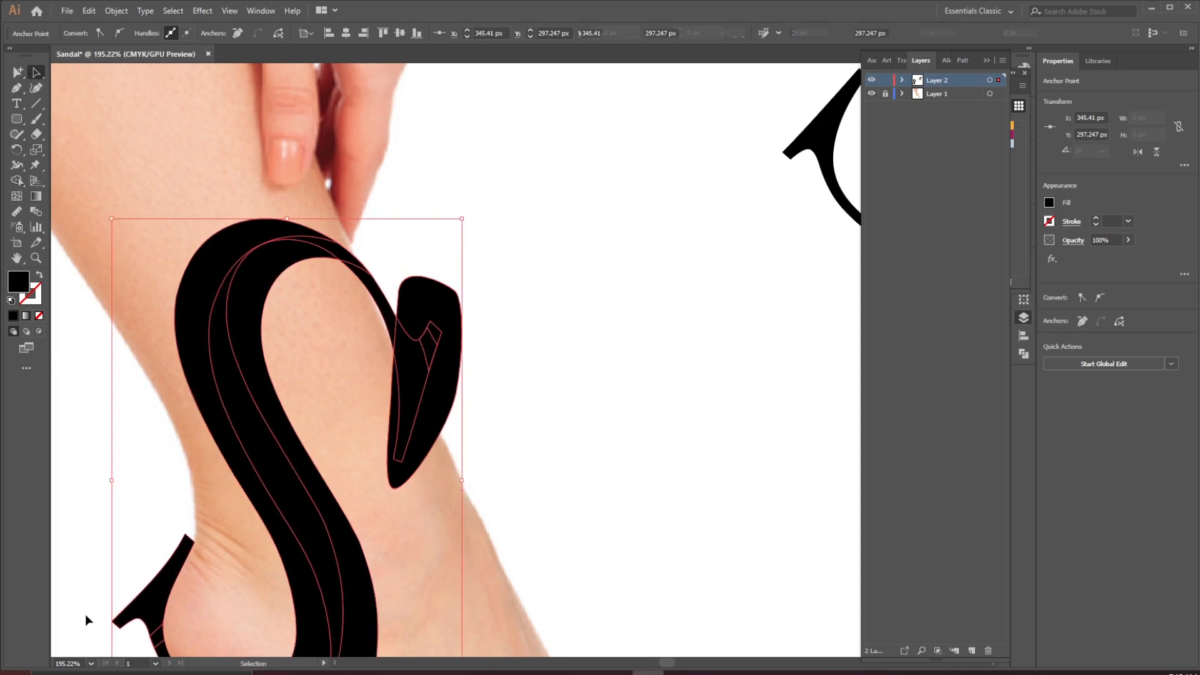
{"action": "left_click", "coordinate": [16, 180]}
{"action": "mouse_move", "coordinate": [523, 247]}
{"action": "left_mouse_down"}
{"action": "mouse_move", "coordinate": [426, 325]}
{"action": "mouse_move", "coordinate": [410, 361]}
{"action": "left_mouse_up"}
{"action": "left_click_drag", "start_coordinate": [405, 460], "coordinate": [407, 456]}
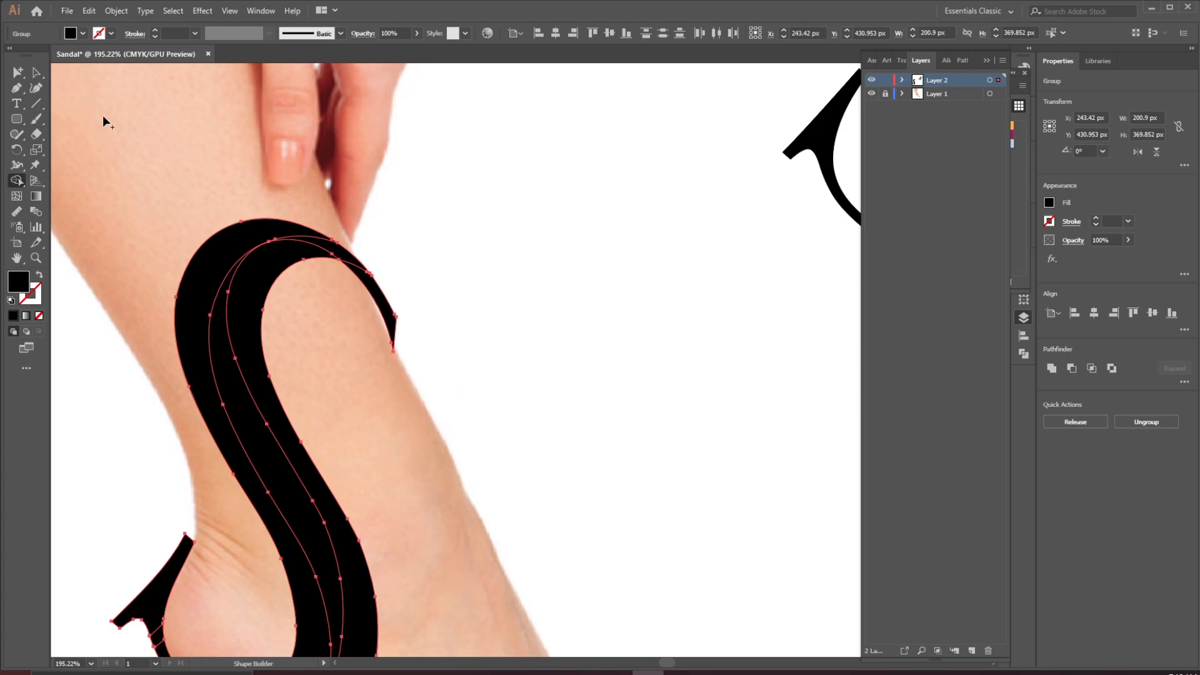
Fit the artboard in the window and unite the S's pieces into a single path
{"action": "key", "text": "ctrl+0"}
{"action": "key", "text": "v"}
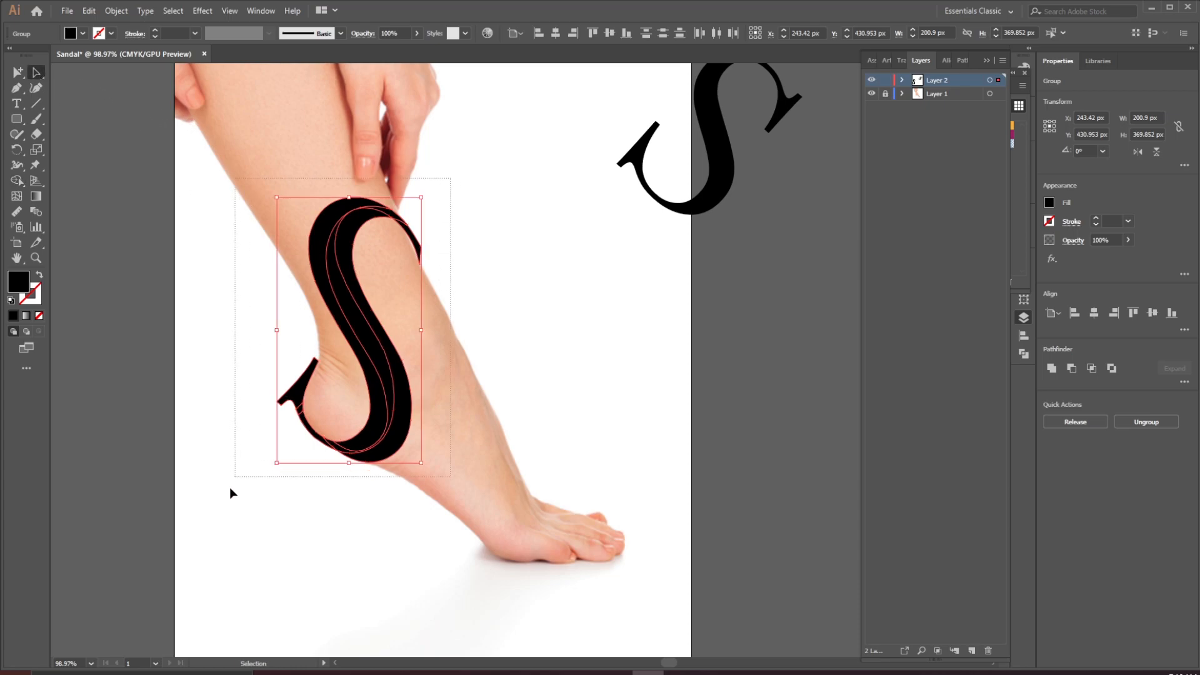
{"action": "left_click", "coordinate": [1051, 369]}
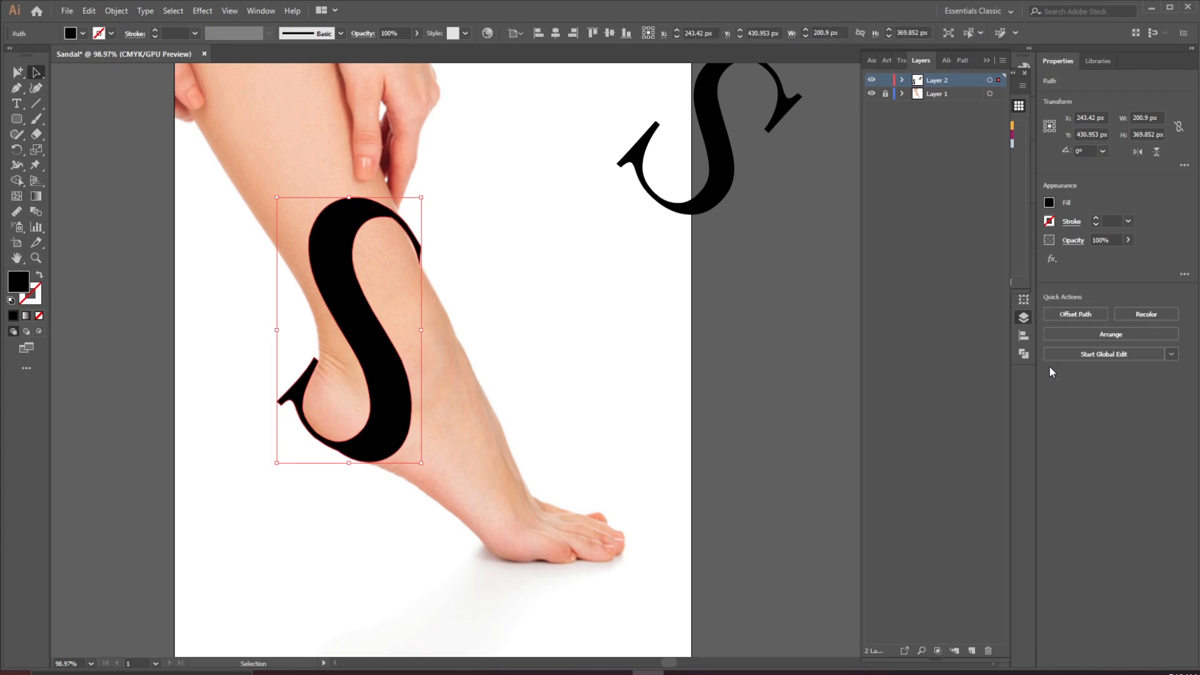
Nudge the anchor point at the S's upper-right tip slightly to refine the point
{"action": "key", "text": "ctrl+space"}
{"action": "left_click_drag", "start_coordinate": [350, 268], "coordinate": [389, 336]}
{"action": "left_click_drag", "start_coordinate": [318, 300], "coordinate": [395, 368]}
{"action": "left_click_drag", "start_coordinate": [417, 398], "coordinate": [386, 348]}
{"action": "left_click_drag", "start_coordinate": [324, 280], "coordinate": [380, 335]}
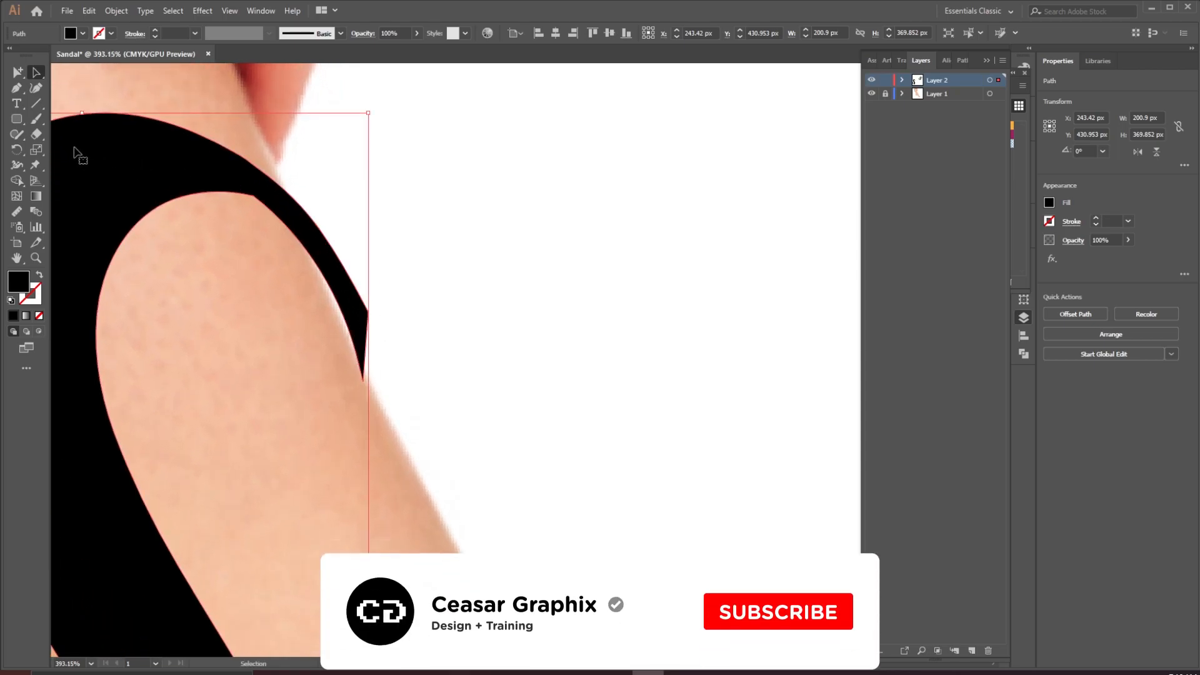
{"action": "left_click", "coordinate": [22, 79]}
{"action": "left_click", "coordinate": [87, 92]}
{"action": "key", "text": "ctrl+space"}
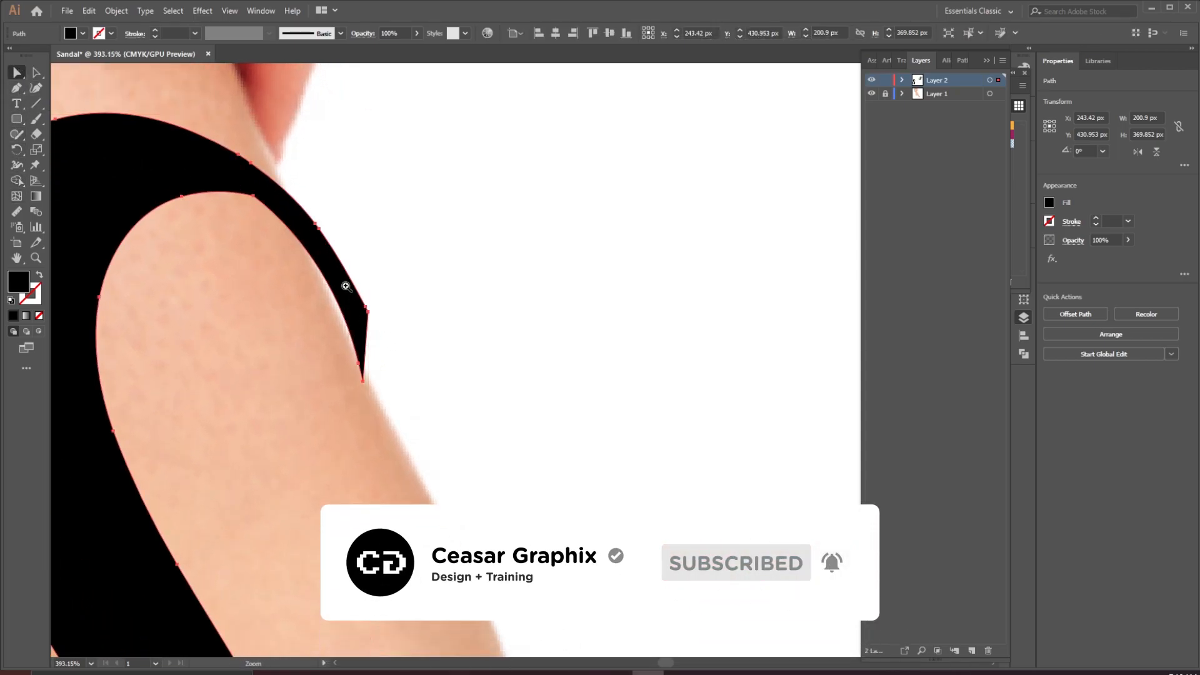
{"action": "left_click_drag", "start_coordinate": [346, 285], "coordinate": [412, 364]}
{"action": "left_click_drag", "start_coordinate": [377, 324], "coordinate": [383, 397]}
{"action": "left_click_drag", "start_coordinate": [382, 318], "coordinate": [384, 343]}
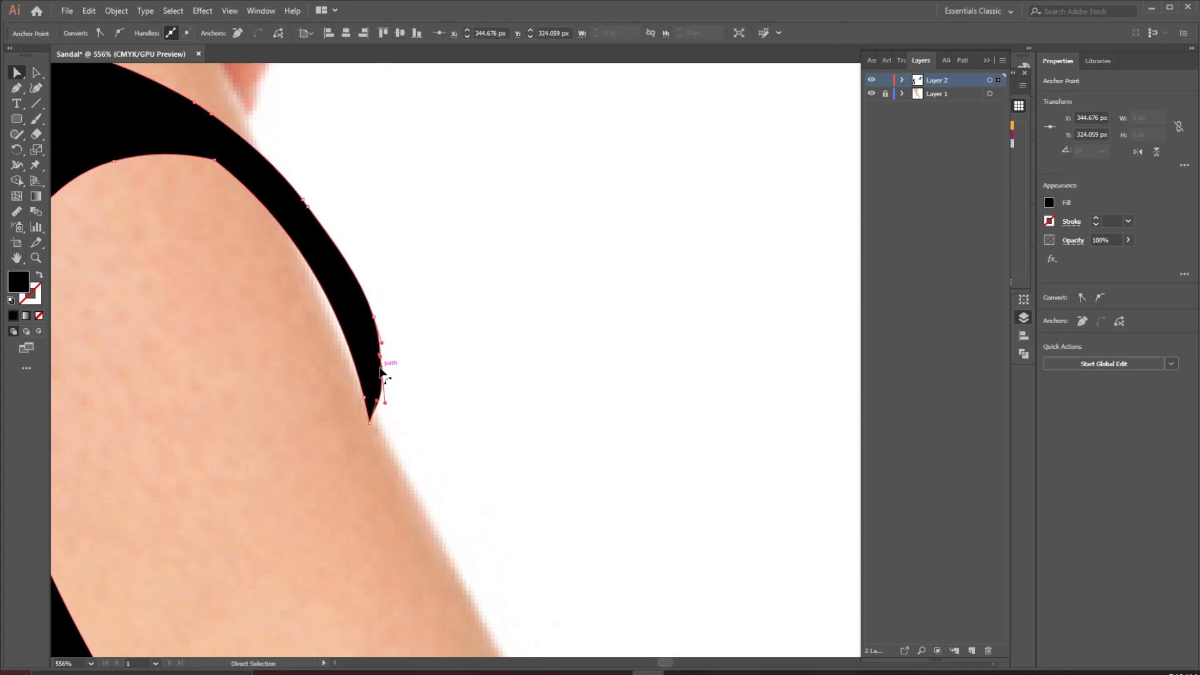
{"action": "left_click_drag", "start_coordinate": [387, 404], "coordinate": [382, 400]}
{"action": "left_click", "coordinate": [403, 348]}
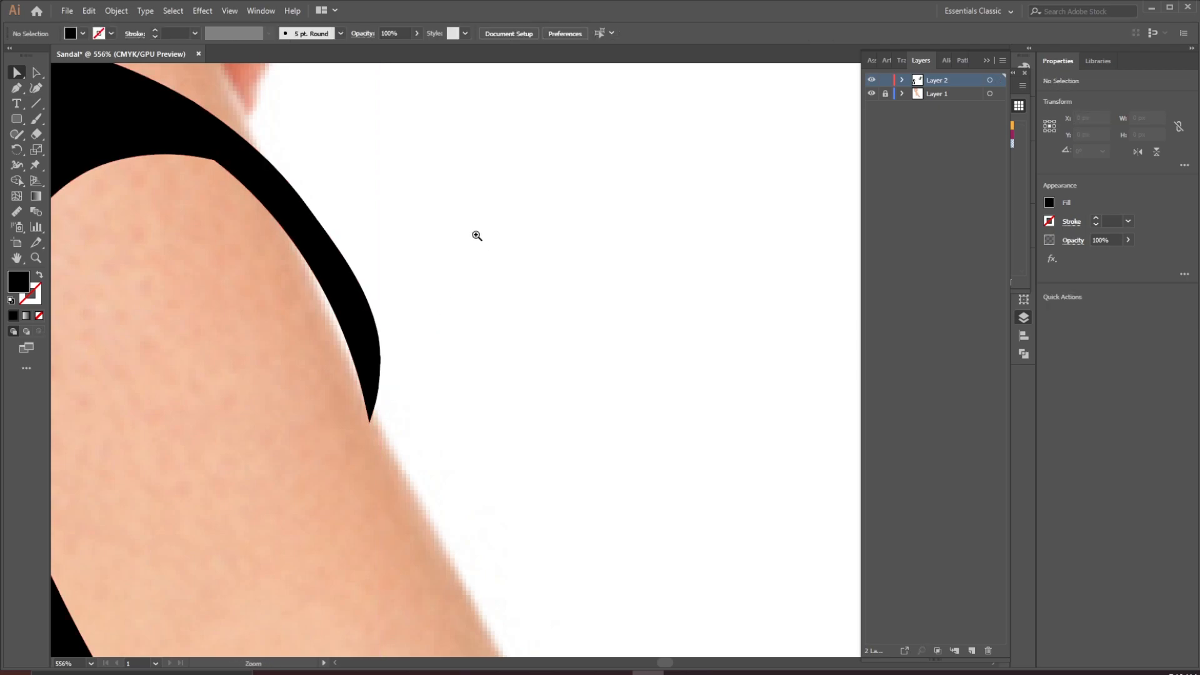
Delete an extra anchor point on the inner curve of the S's upper arm with the Pen tool
{"action": "left_click_drag", "start_coordinate": [478, 233], "coordinate": [338, 314]}
{"action": "left_click_drag", "start_coordinate": [324, 205], "coordinate": [387, 351]}
{"action": "left_click", "coordinate": [363, 333]}
{"action": "left_click_drag", "start_coordinate": [356, 309], "coordinate": [396, 361]}
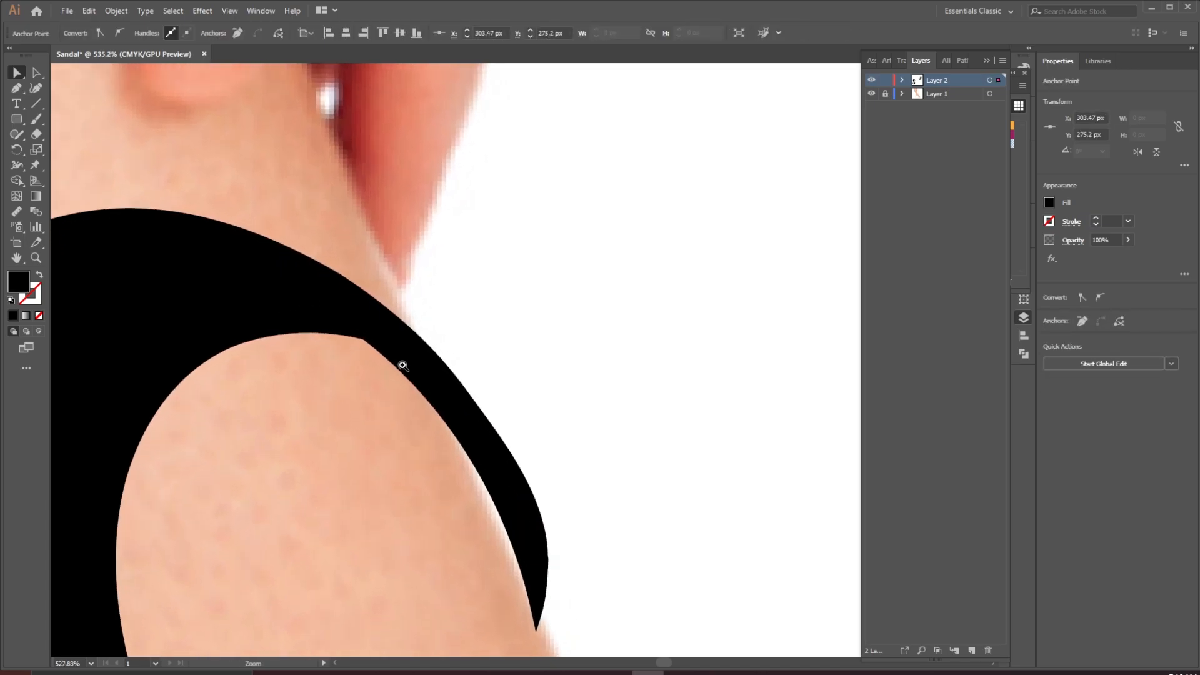
{"action": "left_click", "coordinate": [396, 359]}
{"action": "scroll", "coordinate": [397, 358], "scroll_direction": "down", "scroll_amount": 3}
{"action": "left_click", "coordinate": [19, 89]}
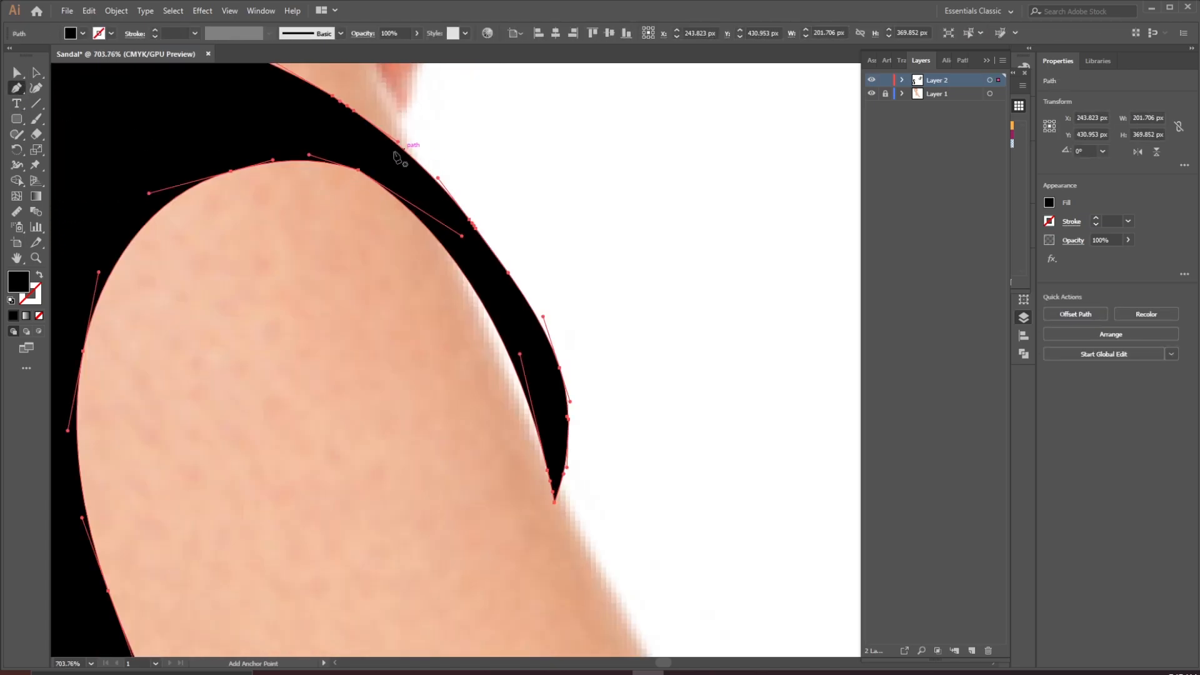
{"action": "left_click", "coordinate": [359, 169]}
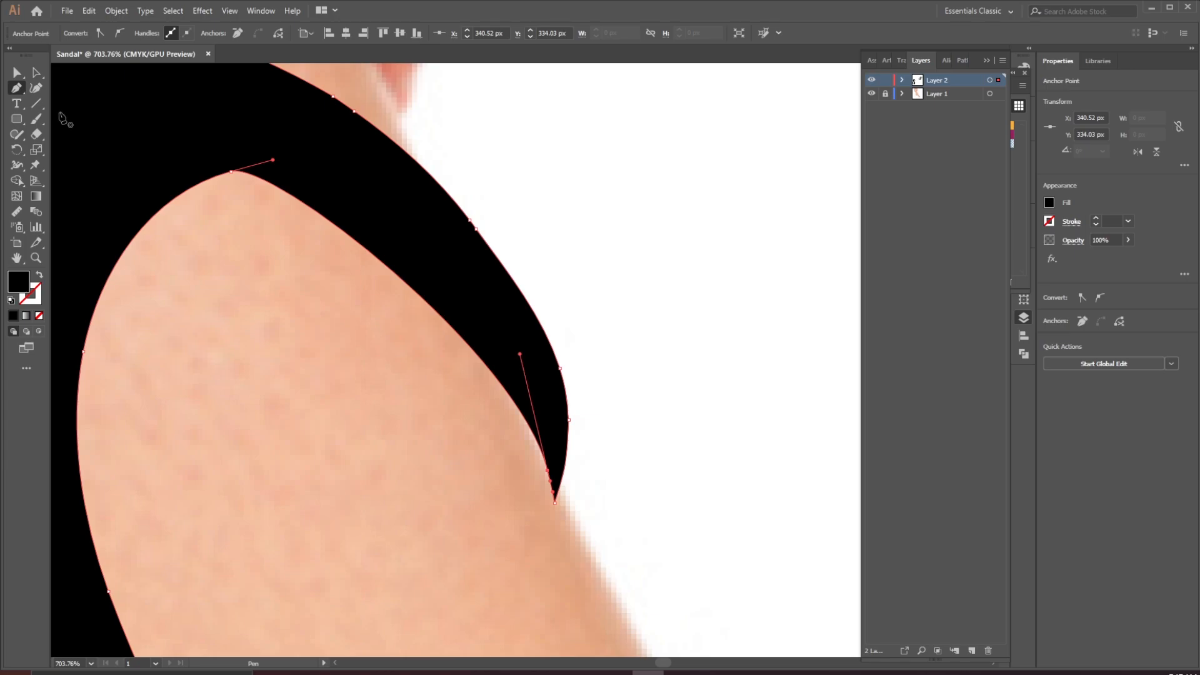
Adjust the direction handles along the inner curve of the S's upper arm to smooth it
{"action": "left_click", "coordinate": [13, 70]}
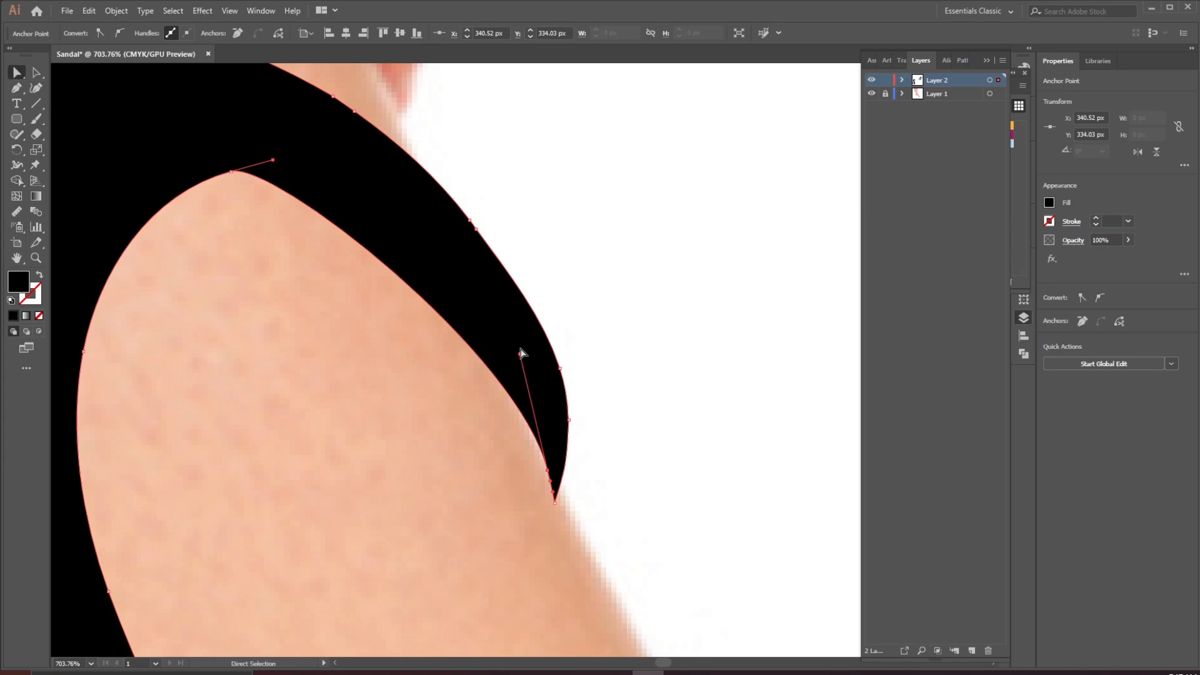
{"action": "left_click_drag", "start_coordinate": [521, 356], "coordinate": [511, 302]}
{"action": "left_click_drag", "start_coordinate": [273, 164], "coordinate": [313, 165]}
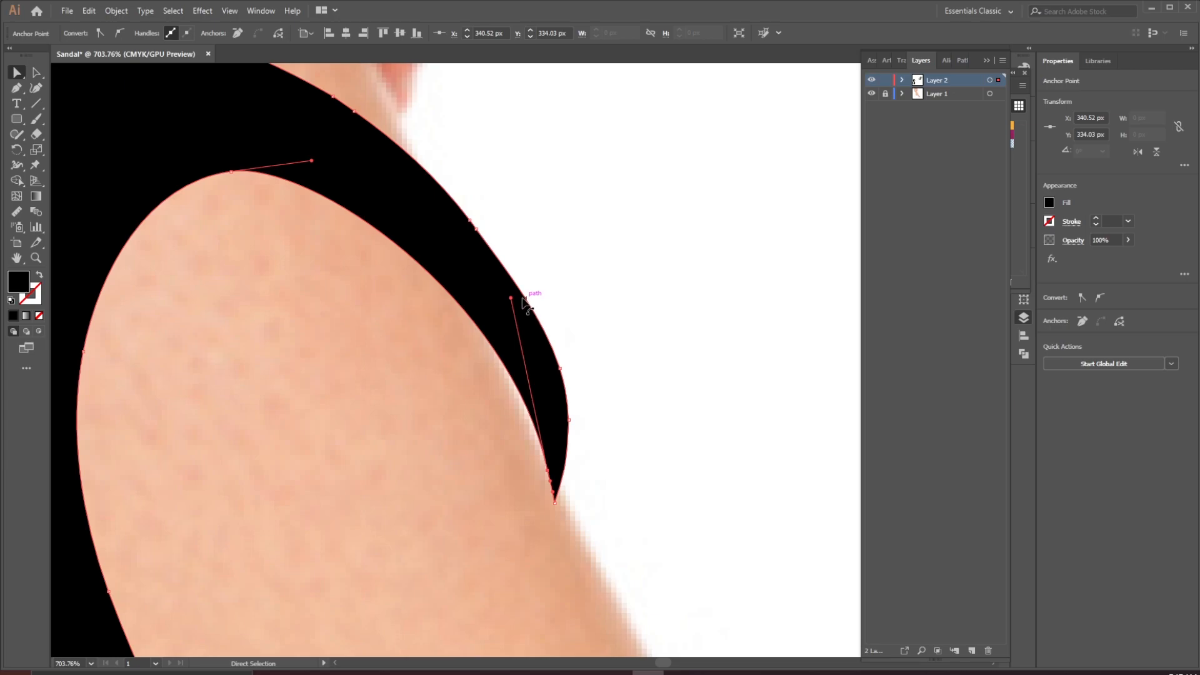
{"action": "left_click", "coordinate": [482, 236]}
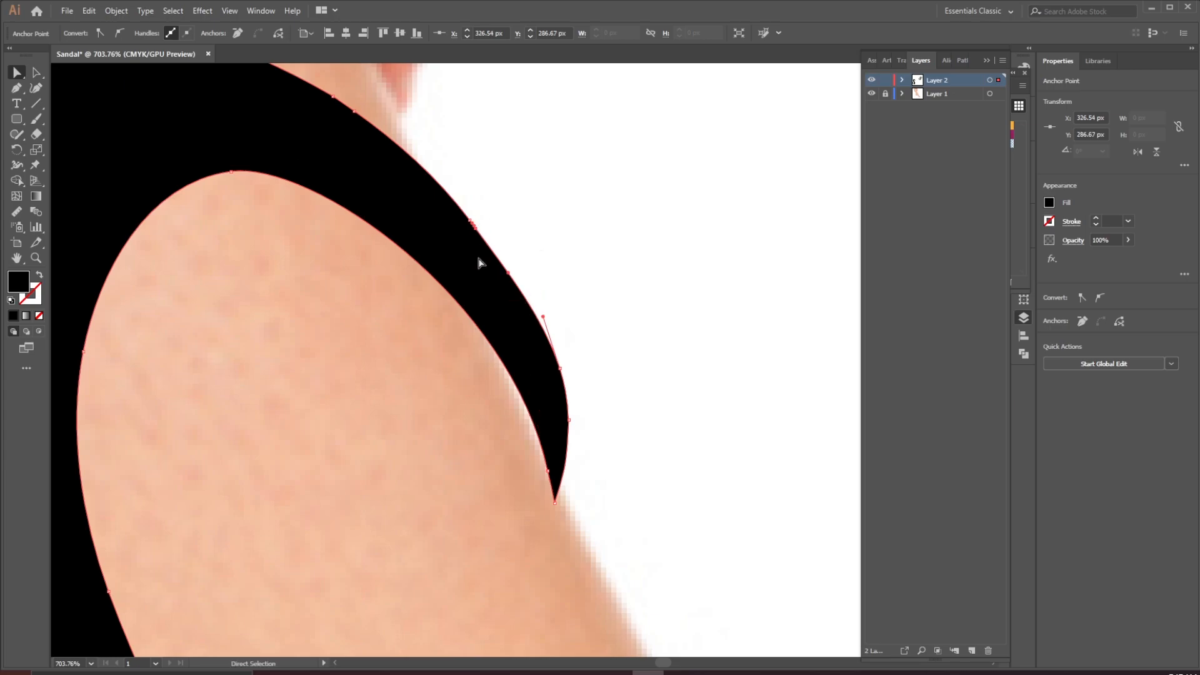
Delete two anchor points along the outer curve of the S's upper arm with the Pen tool
{"action": "left_click", "coordinate": [17, 88]}
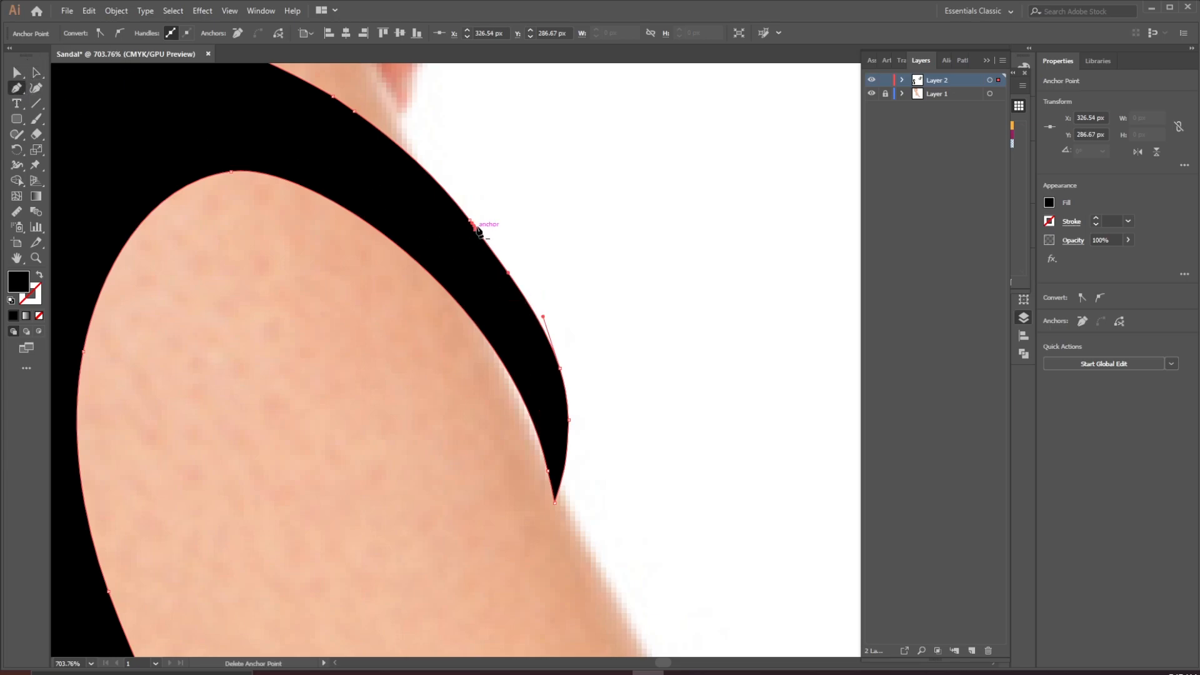
{"action": "left_click", "coordinate": [477, 231]}
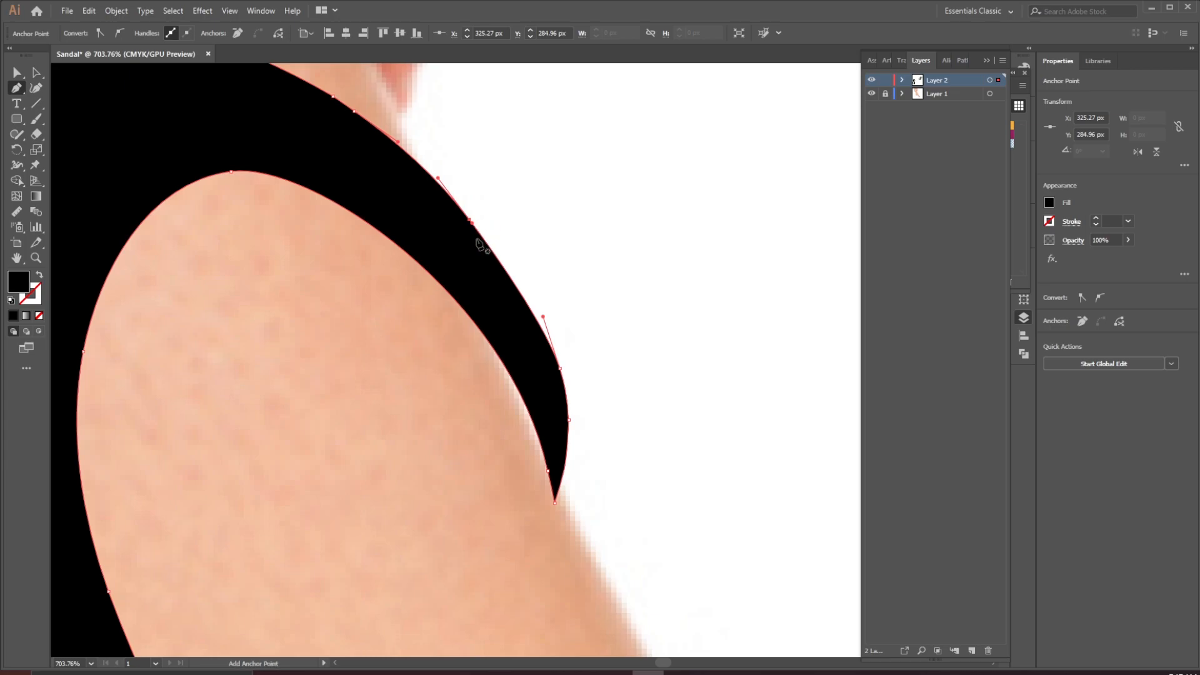
{"action": "left_click", "coordinate": [471, 222]}
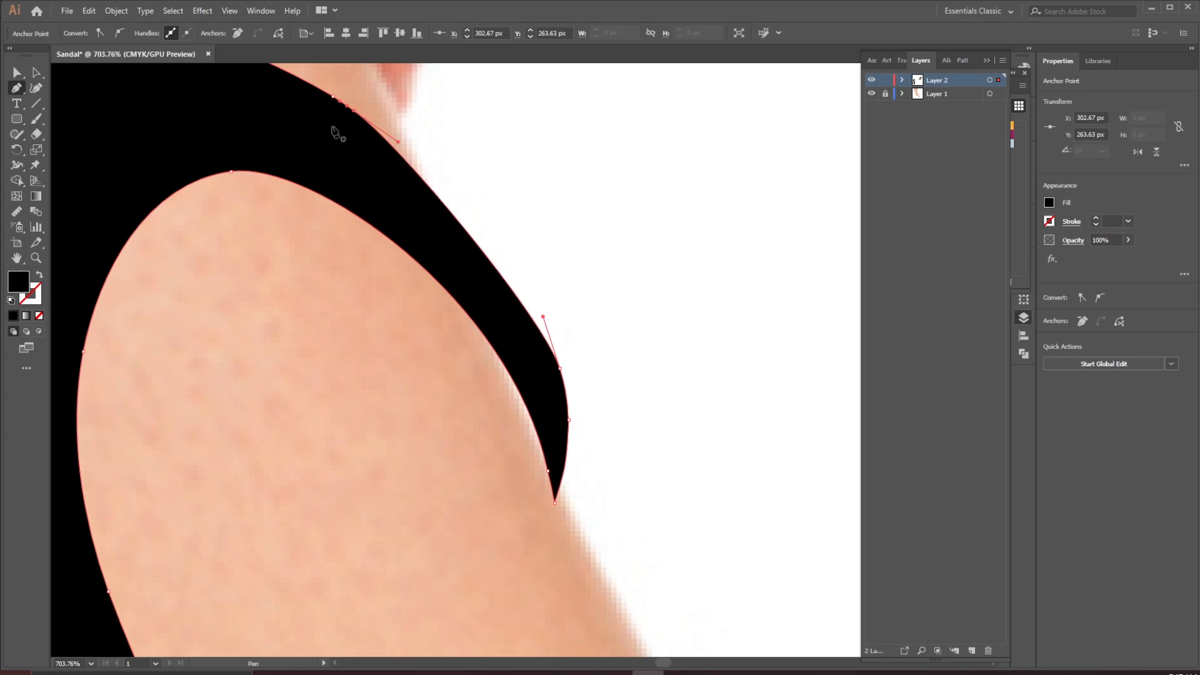
Adjust the direction handle and anchor on the outer curve of the S's upper arm to smooth it
{"action": "left_click", "coordinate": [17, 72]}
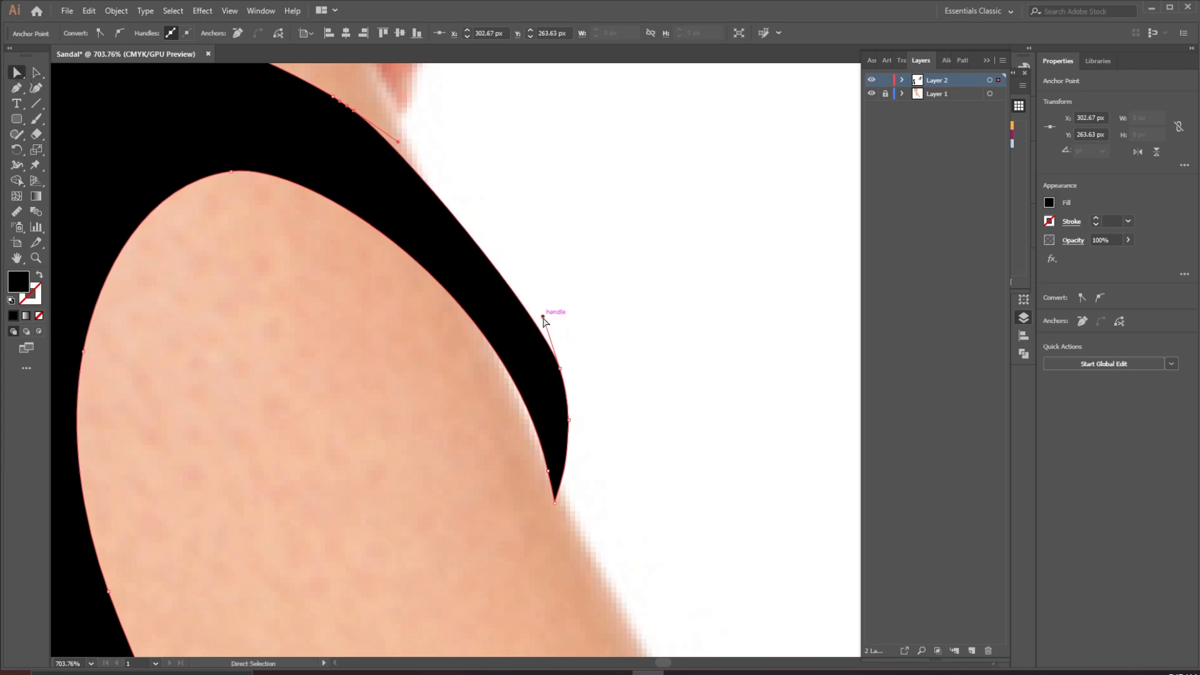
{"action": "left_click_drag", "start_coordinate": [543, 318], "coordinate": [523, 272]}
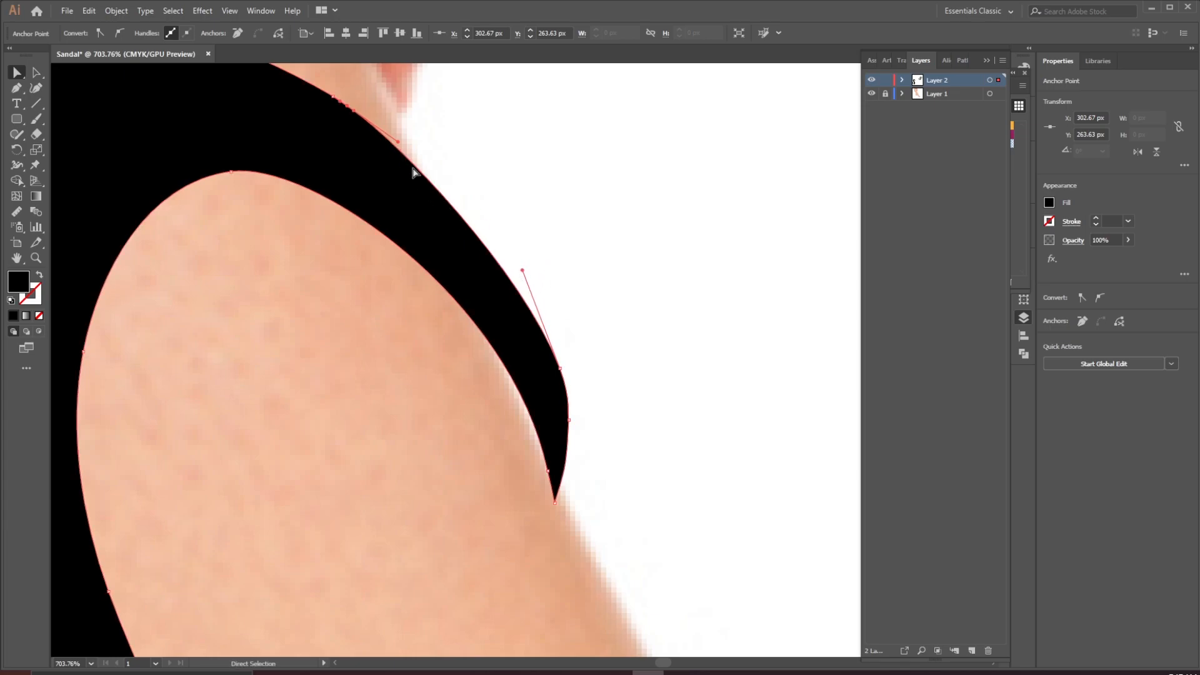
{"action": "left_click_drag", "start_coordinate": [398, 143], "coordinate": [404, 143]}
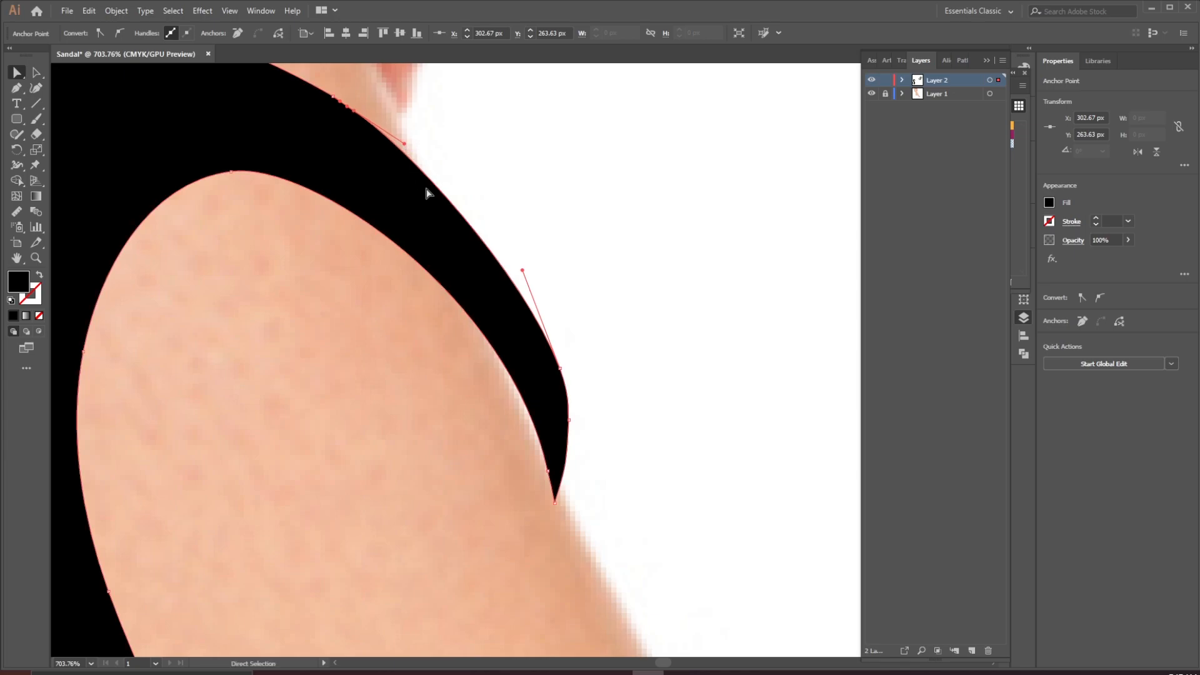
Reposition the anchor points near the pointed end of the S's upper arm to reshape the tip
{"action": "left_click", "coordinate": [550, 474]}
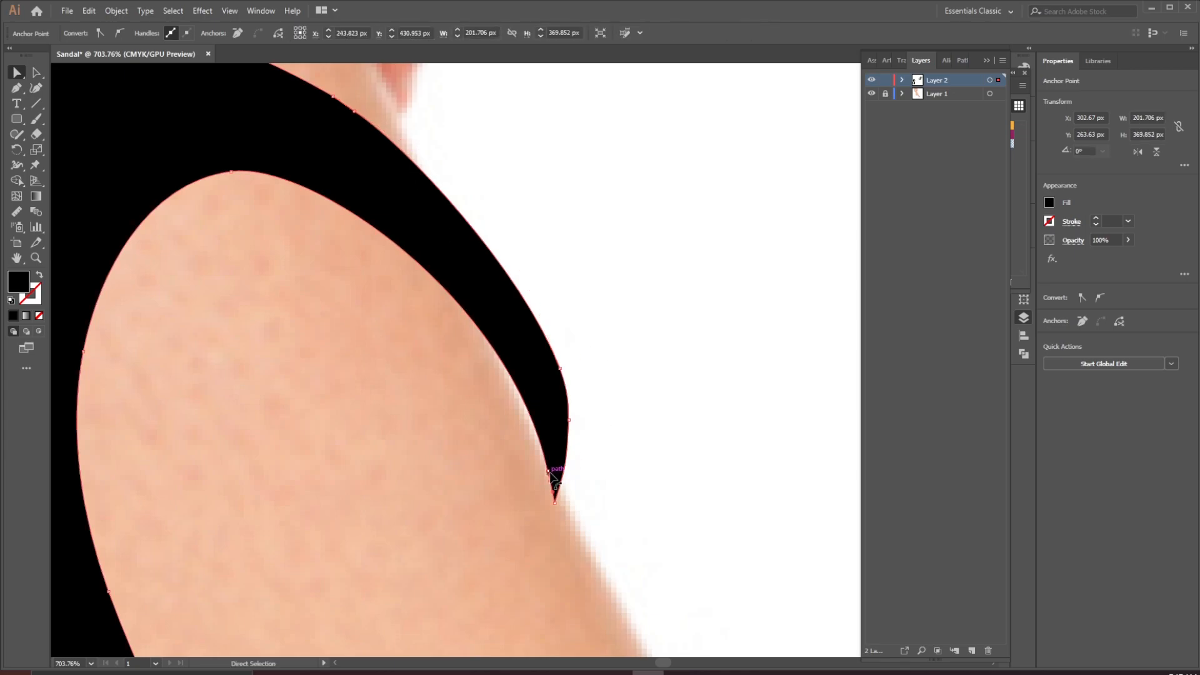
{"action": "left_click_drag", "start_coordinate": [548, 471], "coordinate": [545, 463]}
{"action": "left_click", "coordinate": [555, 505]}
{"action": "left_click_drag", "start_coordinate": [556, 506], "coordinate": [565, 504]}
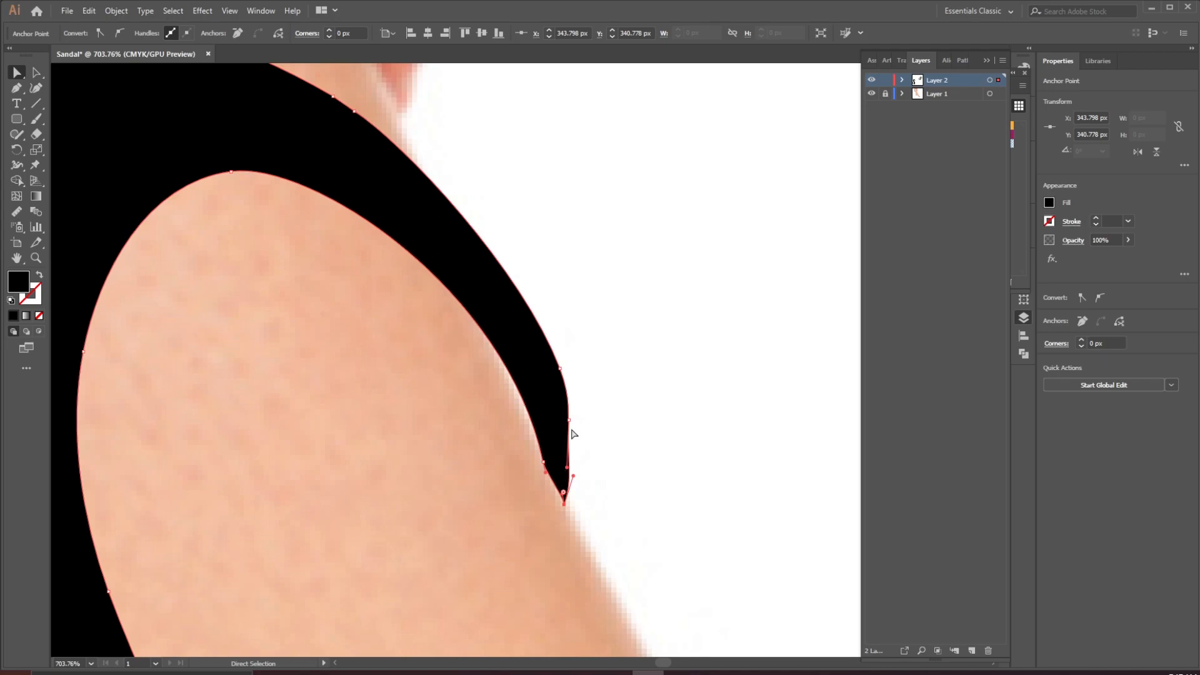
Refine the handles and tip point at the end of the S's arm to smooth the curve, then deselect
{"action": "left_click", "coordinate": [568, 419]}
{"action": "mouse_move", "coordinate": [567, 470]}
{"action": "left_mouse_down"}
{"action": "mouse_move", "coordinate": [576, 477]}
{"action": "mouse_move", "coordinate": [570, 457]}
{"action": "left_mouse_up"}
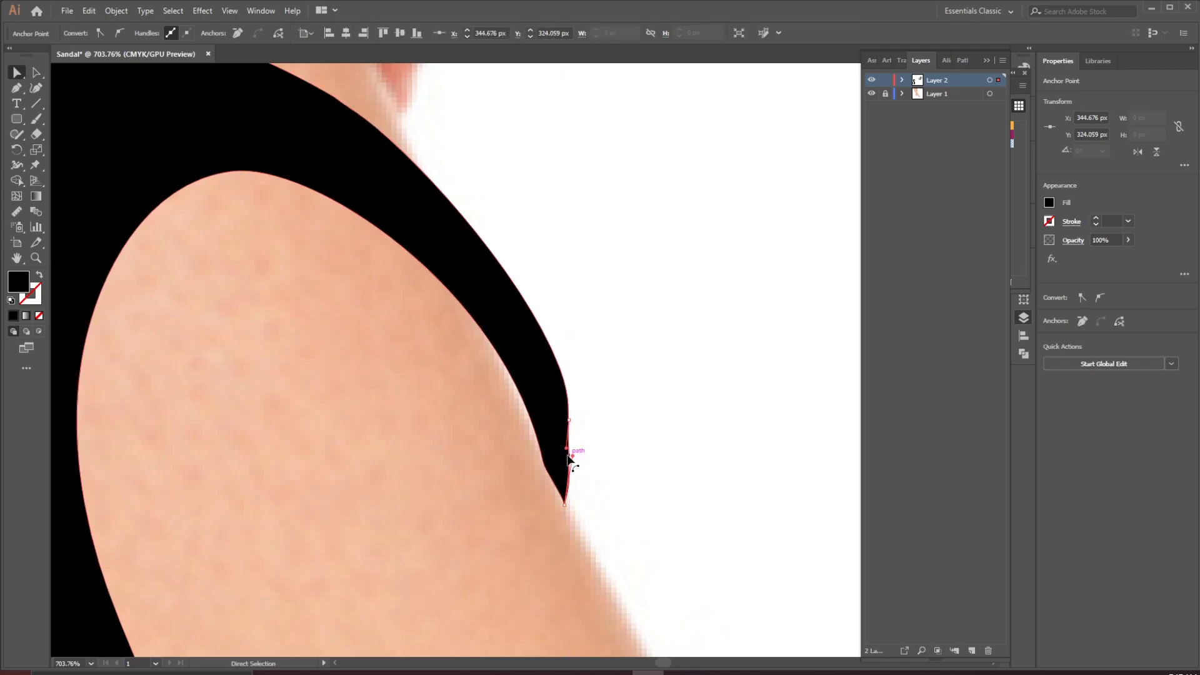
{"action": "left_click", "coordinate": [544, 463]}
{"action": "left_click_drag", "start_coordinate": [565, 505], "coordinate": [564, 509]}
{"action": "left_click", "coordinate": [616, 396]}
Fit the artboard in view, duplicate the spare S text onto the foot, and retype the copy as A
{"action": "left_click_drag", "start_coordinate": [628, 297], "coordinate": [273, 411]}
{"action": "key", "text": "ctrl+0"}
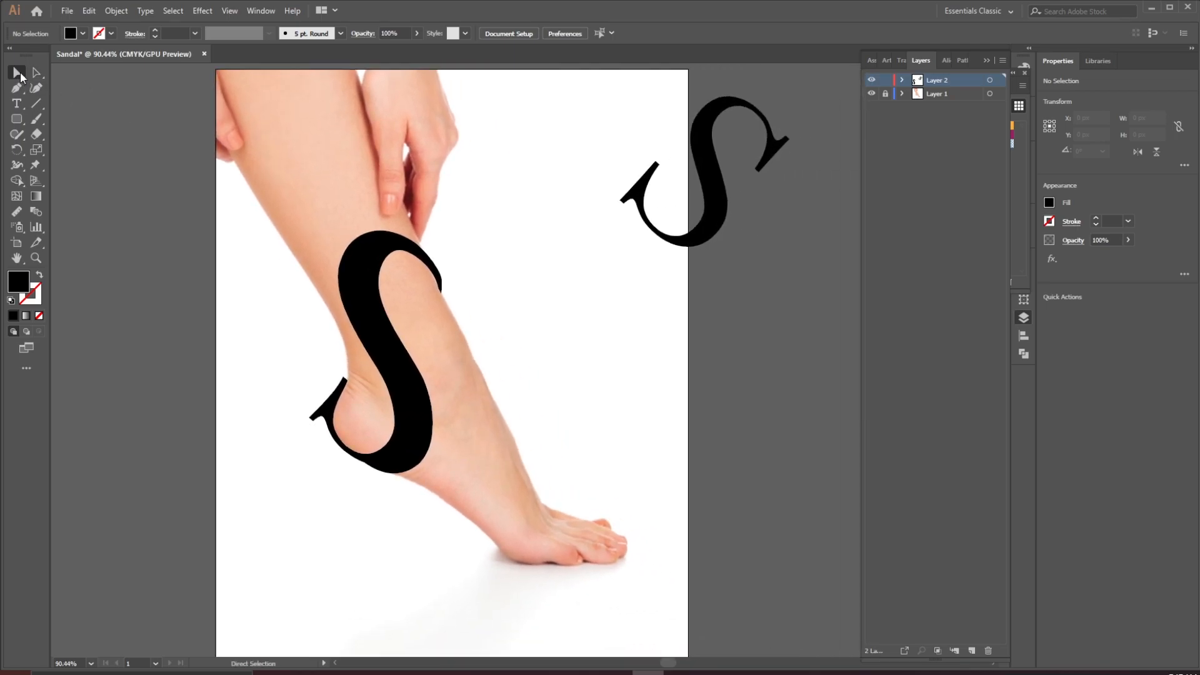
{"action": "left_click", "coordinate": [19, 73]}
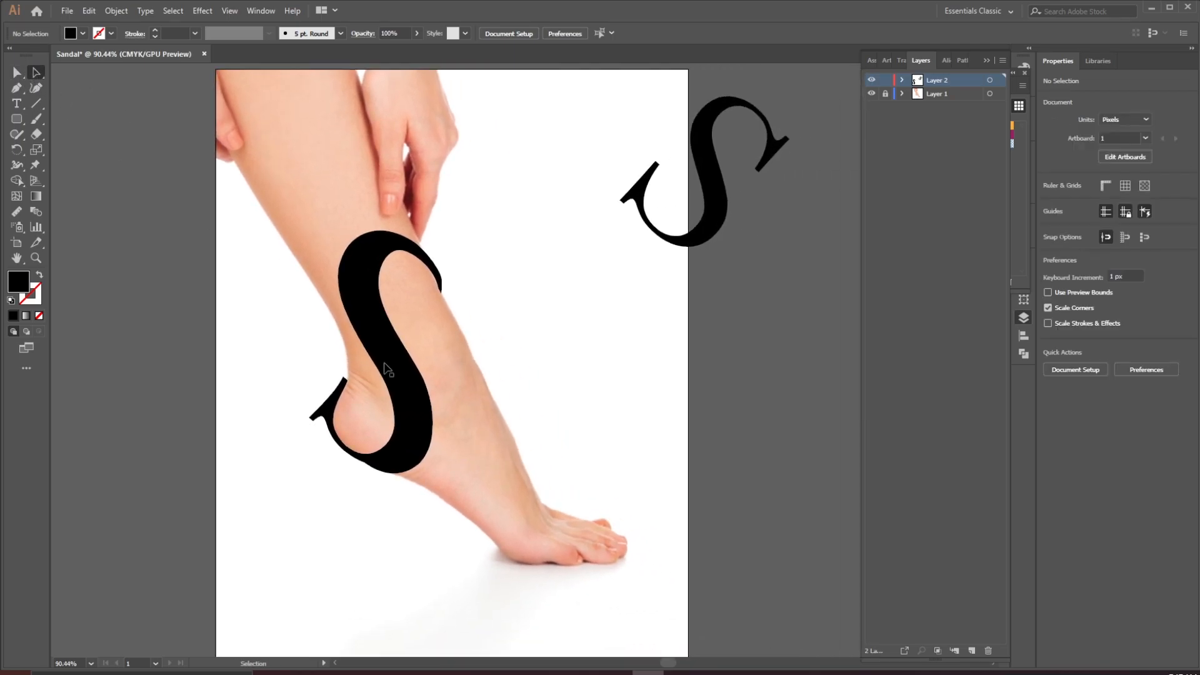
{"action": "left_click_drag", "start_coordinate": [690, 204], "coordinate": [494, 425]}
{"action": "double_click", "coordinate": [477, 408]}
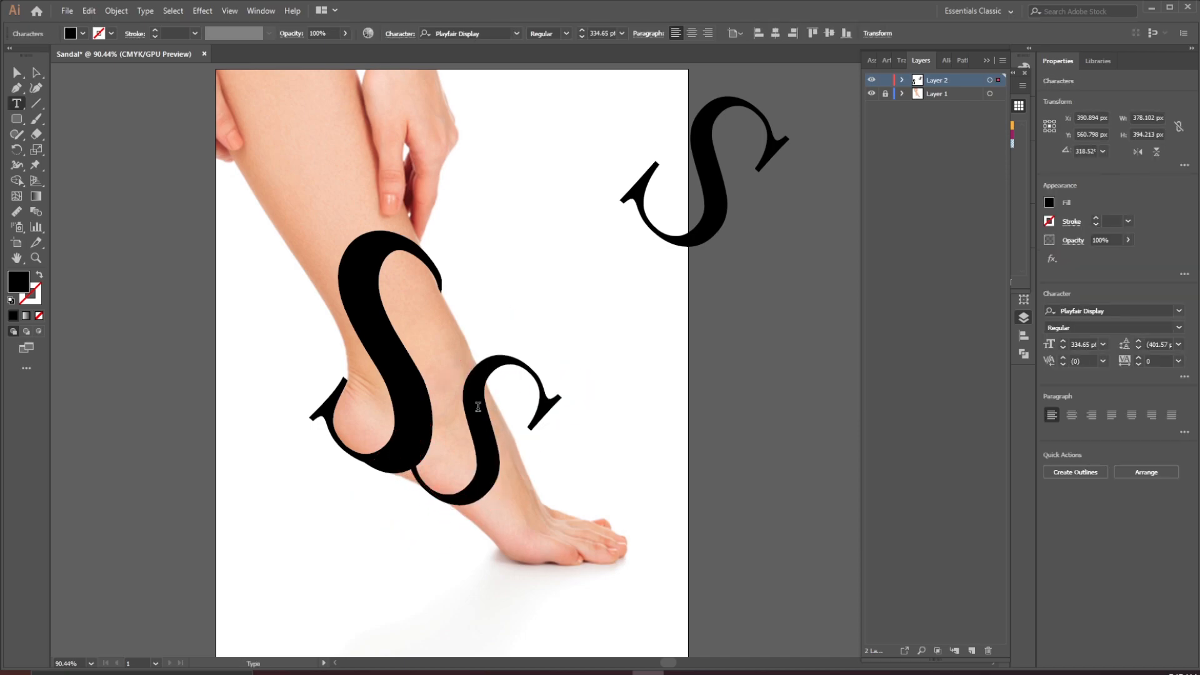
{"action": "key", "text": "ctrl+a"}
{"action": "type", "text": "A"}
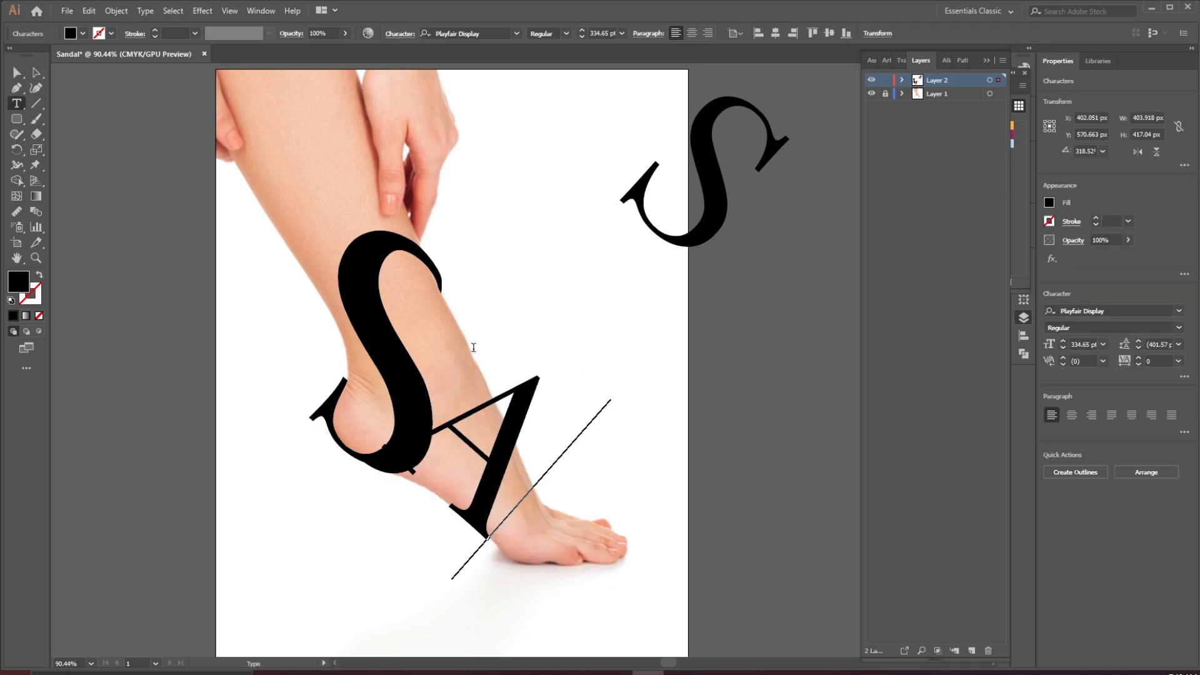
Move, shrink and rotate the A so it sits across the instep beside the S's lower curve
{"action": "left_click", "coordinate": [35, 73]}
{"action": "left_click_drag", "start_coordinate": [501, 452], "coordinate": [519, 478]}
{"action": "left_click_drag", "start_coordinate": [633, 430], "coordinate": [536, 460]}
{"action": "left_click_drag", "start_coordinate": [475, 493], "coordinate": [583, 416]}
{"action": "left_click_drag", "start_coordinate": [513, 428], "coordinate": [510, 448]}
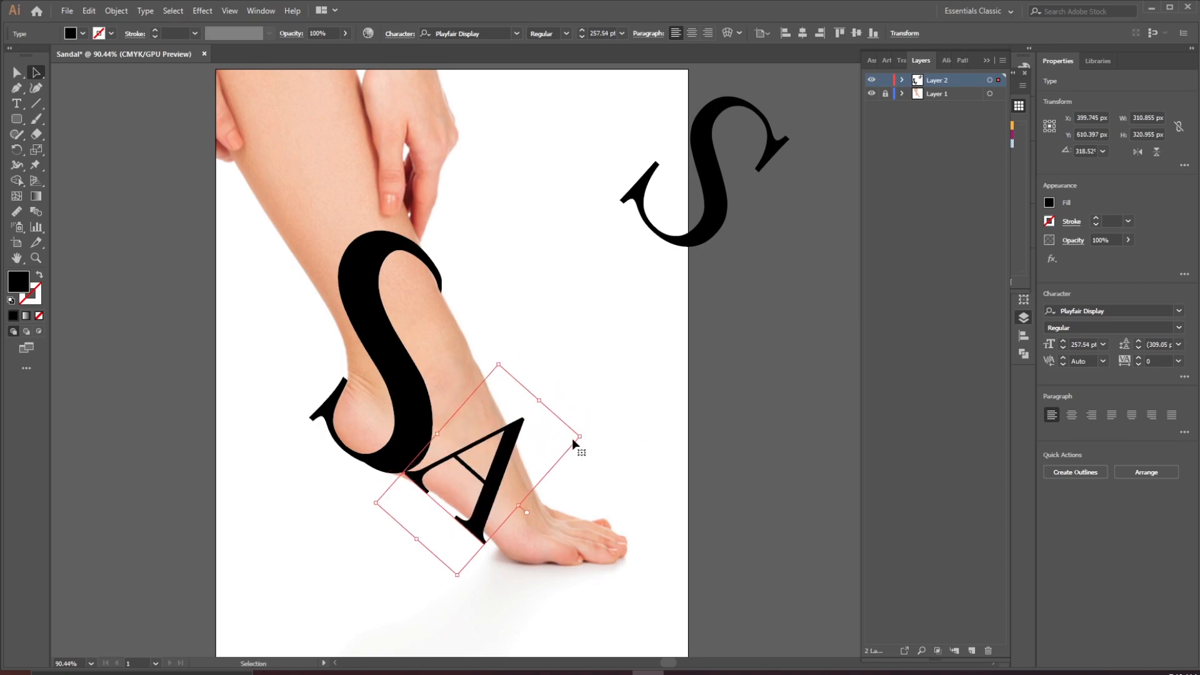
{"action": "left_click_drag", "start_coordinate": [590, 440], "coordinate": [612, 417]}
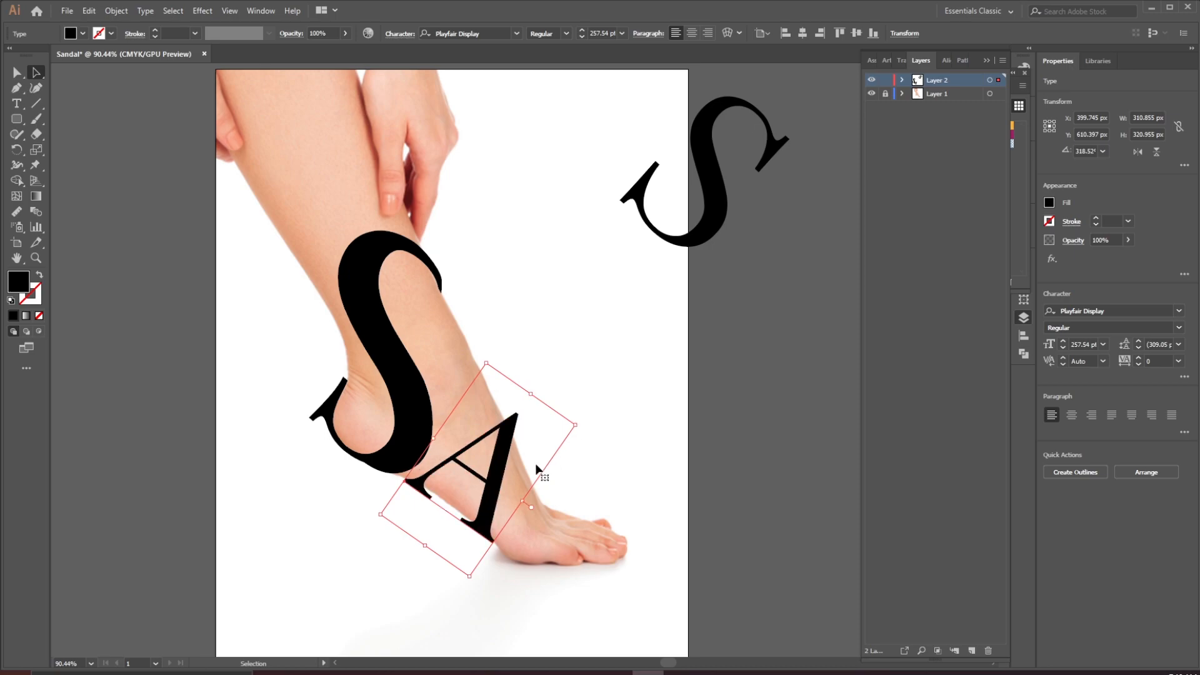
{"action": "left_click_drag", "start_coordinate": [498, 476], "coordinate": [495, 474]}
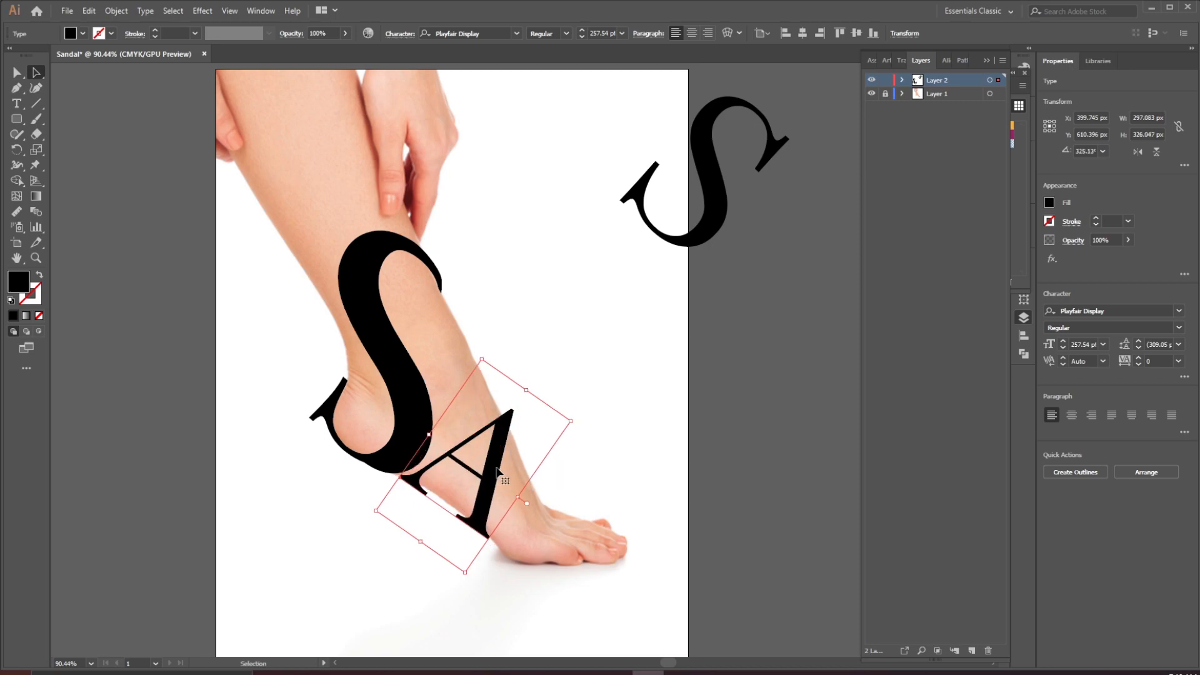
Fine-tune the A's size, rotation and position over the instep to about 248 pt
{"action": "left_click_drag", "start_coordinate": [526, 391], "coordinate": [517, 404]}
{"action": "left_click_drag", "start_coordinate": [489, 451], "coordinate": [482, 443]}
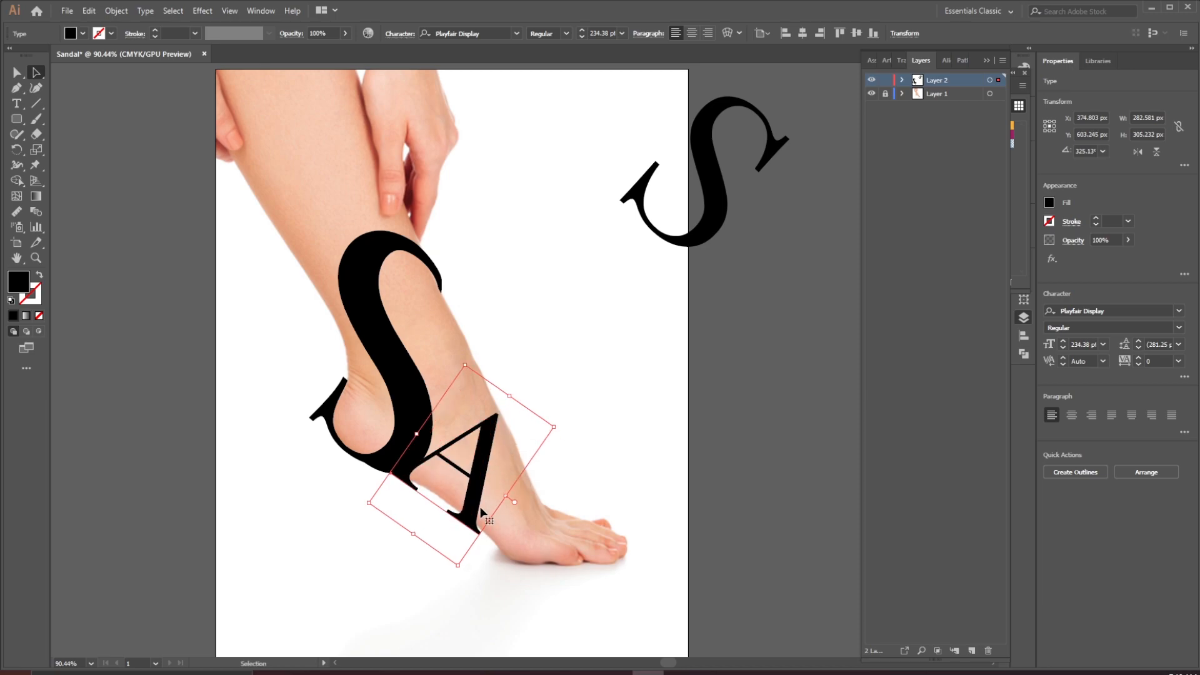
{"action": "left_click_drag", "start_coordinate": [480, 480], "coordinate": [483, 479]}
{"action": "left_click_drag", "start_coordinate": [512, 398], "coordinate": [515, 393]}
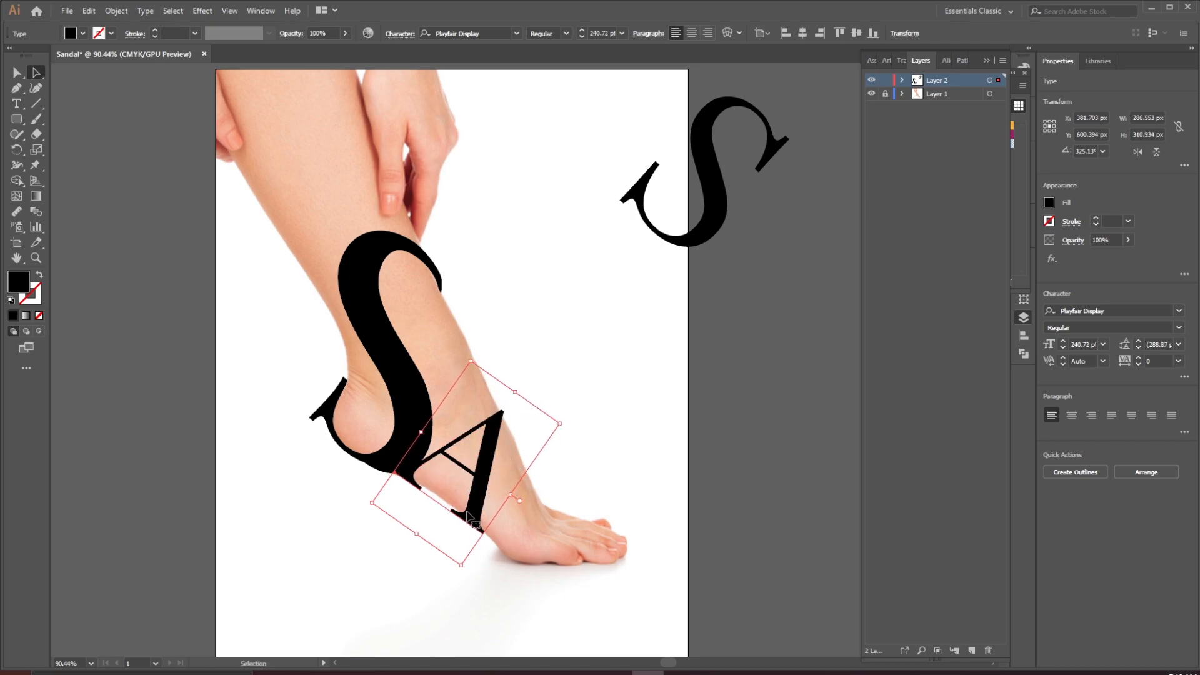
{"action": "left_click_drag", "start_coordinate": [467, 507], "coordinate": [473, 513]}
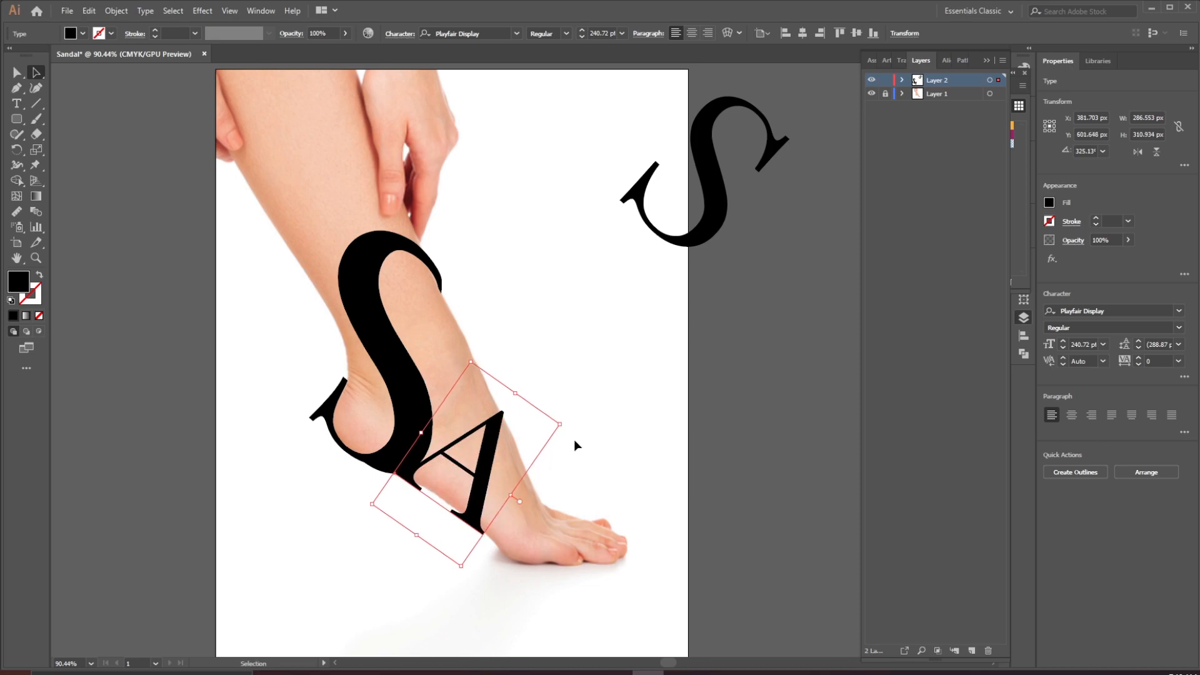
{"action": "left_click_drag", "start_coordinate": [567, 424], "coordinate": [564, 420]}
{"action": "left_click_drag", "start_coordinate": [487, 440], "coordinate": [481, 443]}
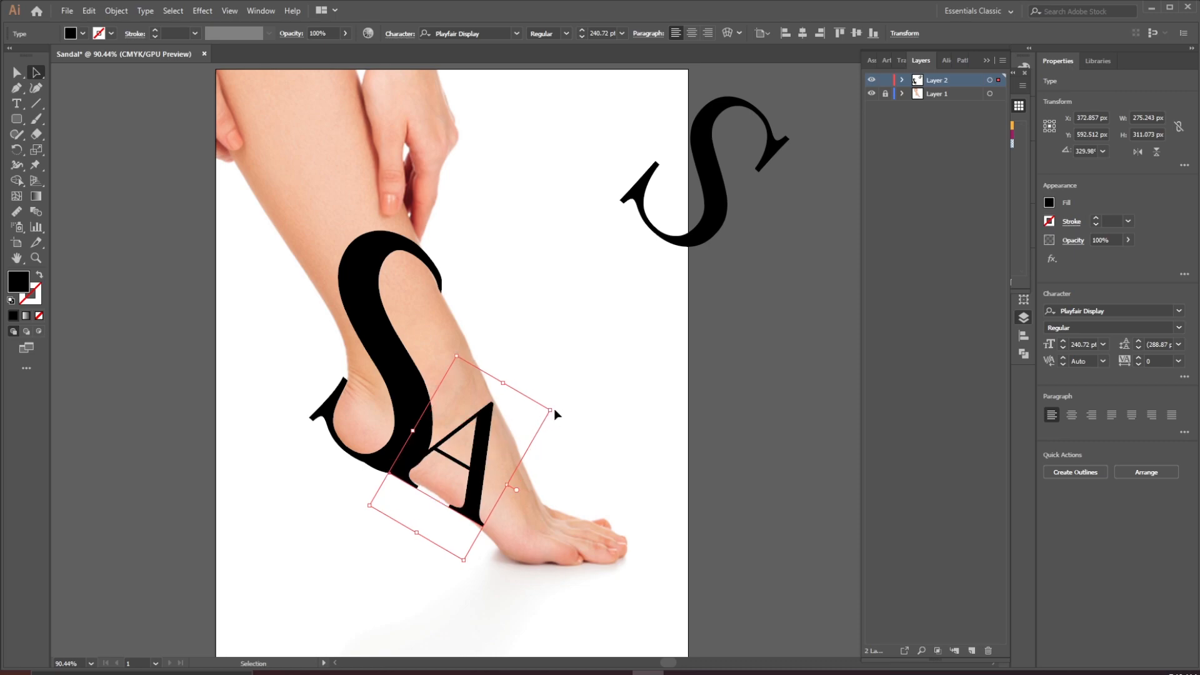
{"action": "left_click_drag", "start_coordinate": [558, 407], "coordinate": [558, 413]}
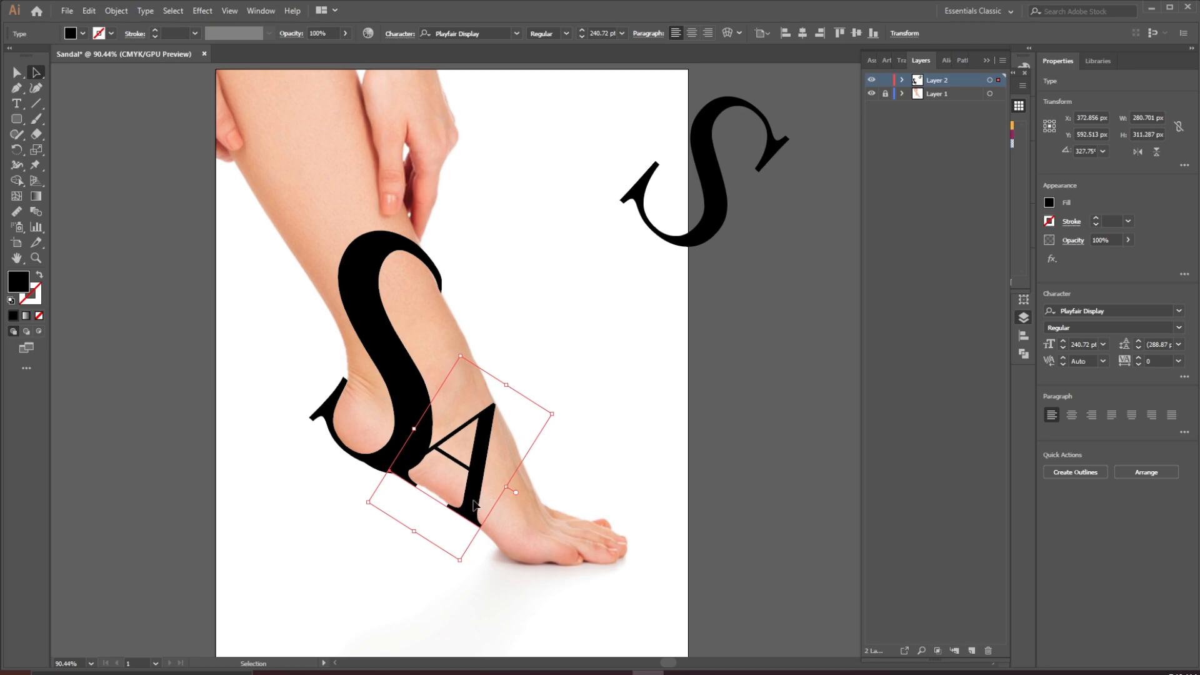
{"action": "left_click", "coordinate": [633, 371]}
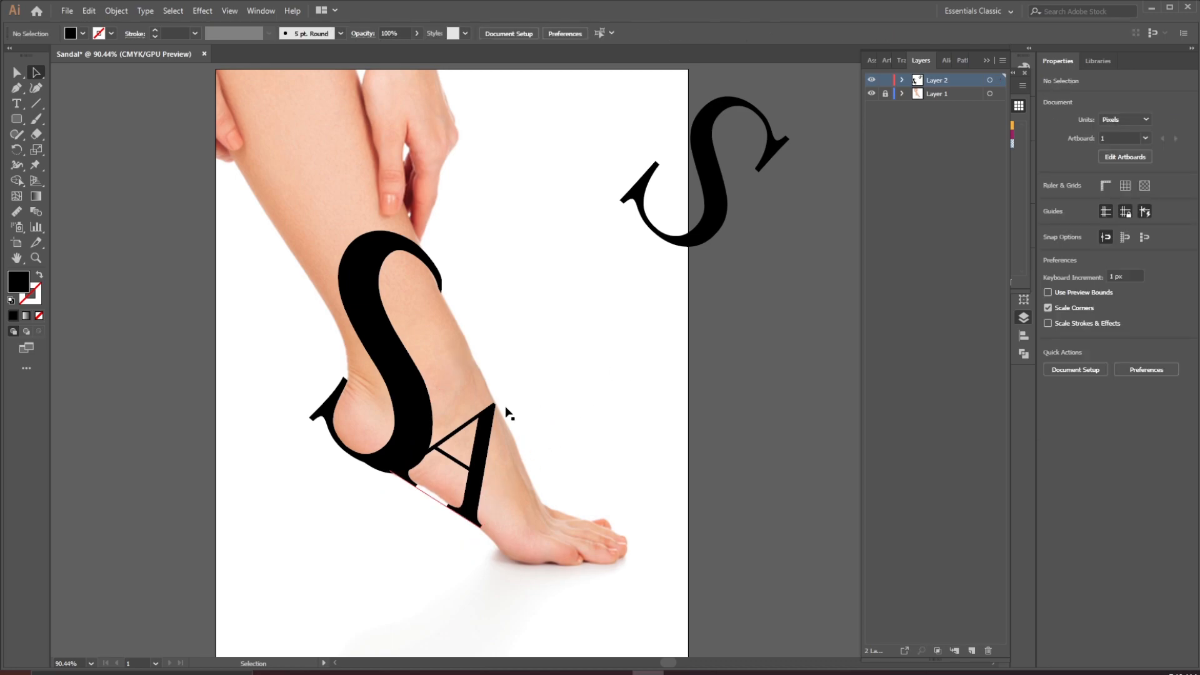
{"action": "left_click", "coordinate": [488, 427]}
{"action": "left_click_drag", "start_coordinate": [503, 382], "coordinate": [509, 380]}
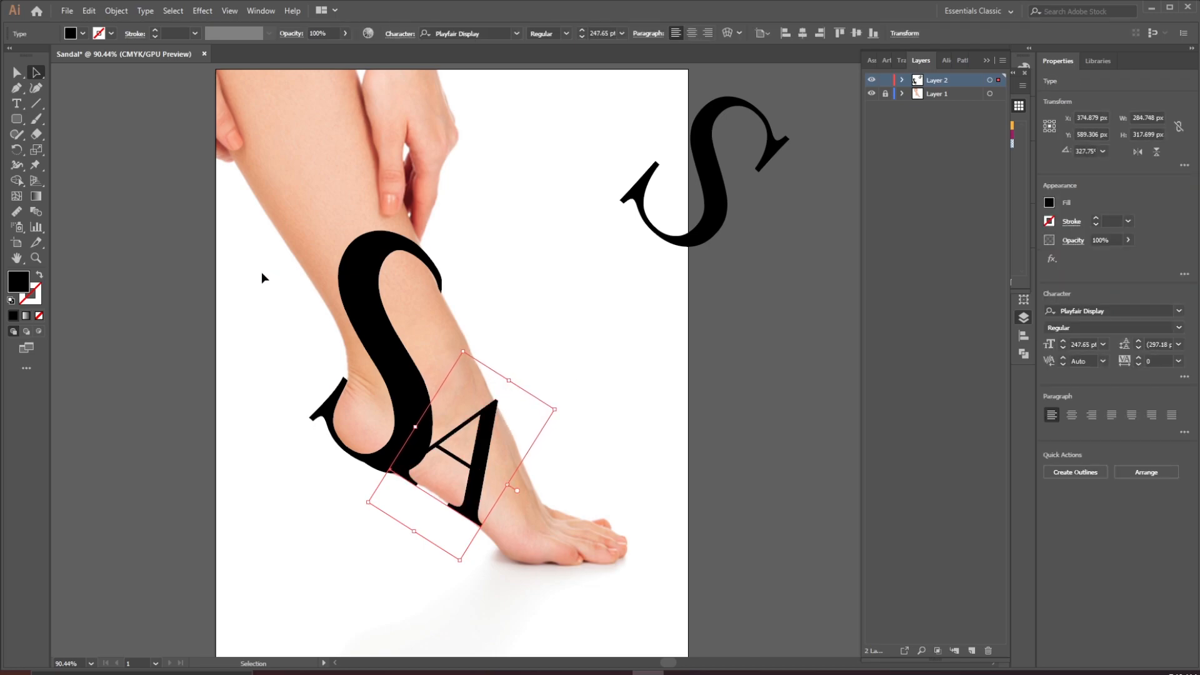
Apply an Envelope Distort mesh with 1 row and 1 column to the A
{"action": "left_click", "coordinate": [118, 11]}
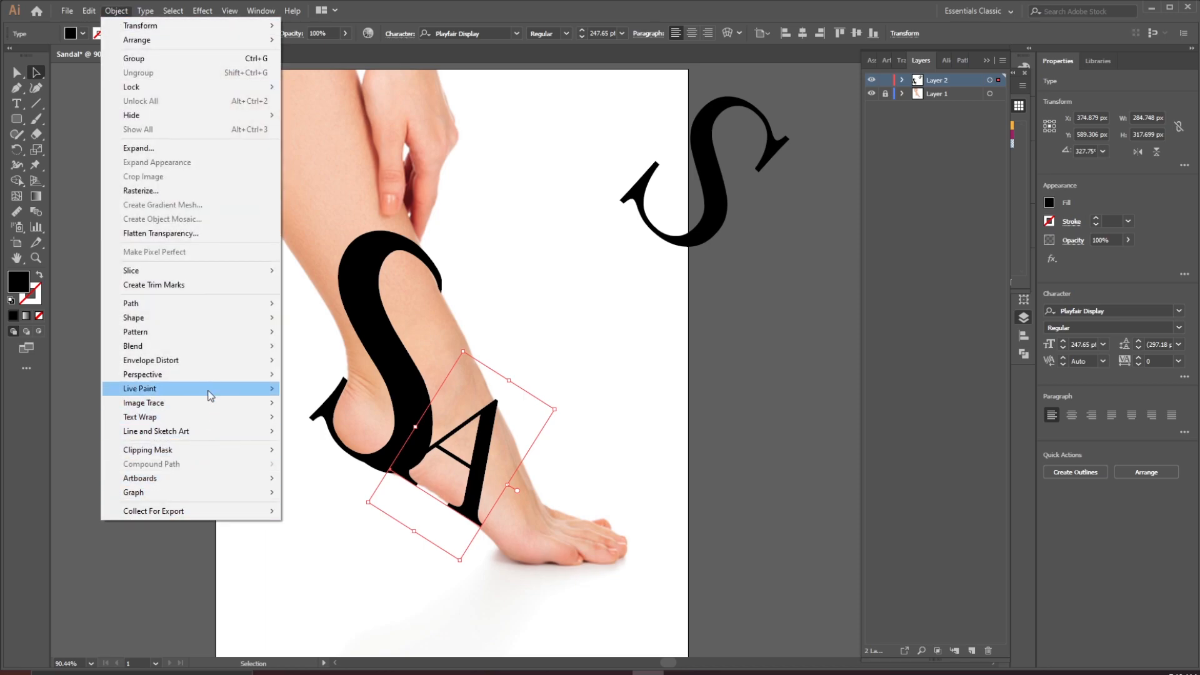
{"action": "mouse_move", "coordinate": [202, 357]}
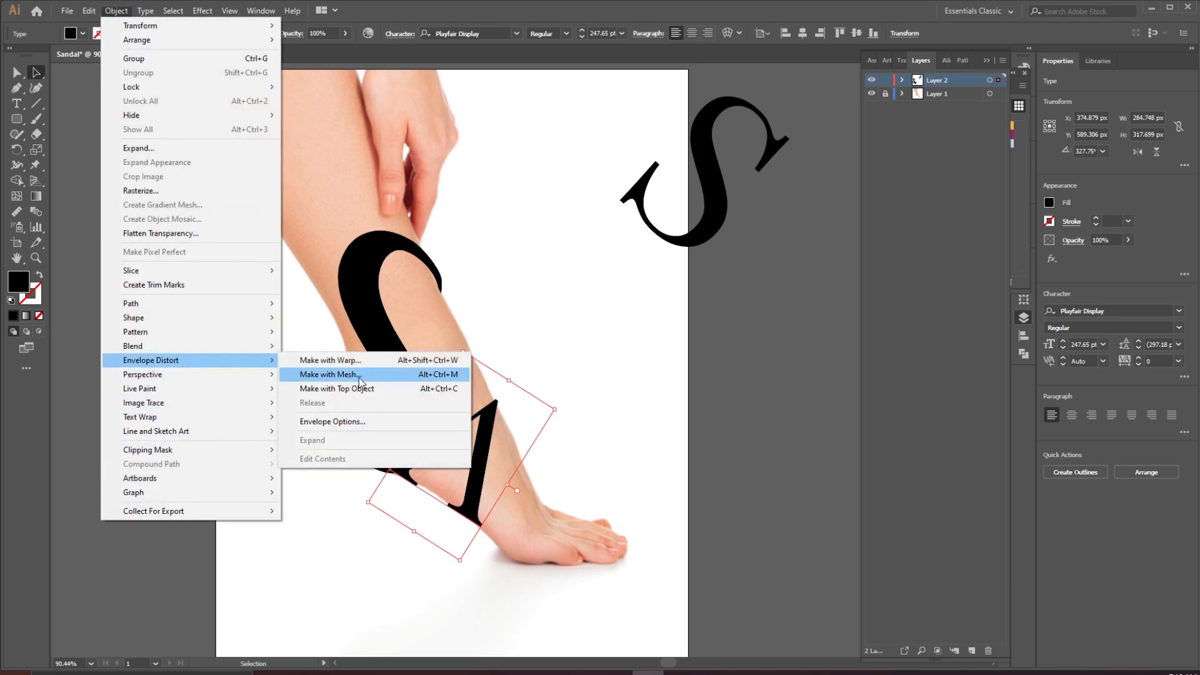
{"action": "left_click", "coordinate": [359, 376]}
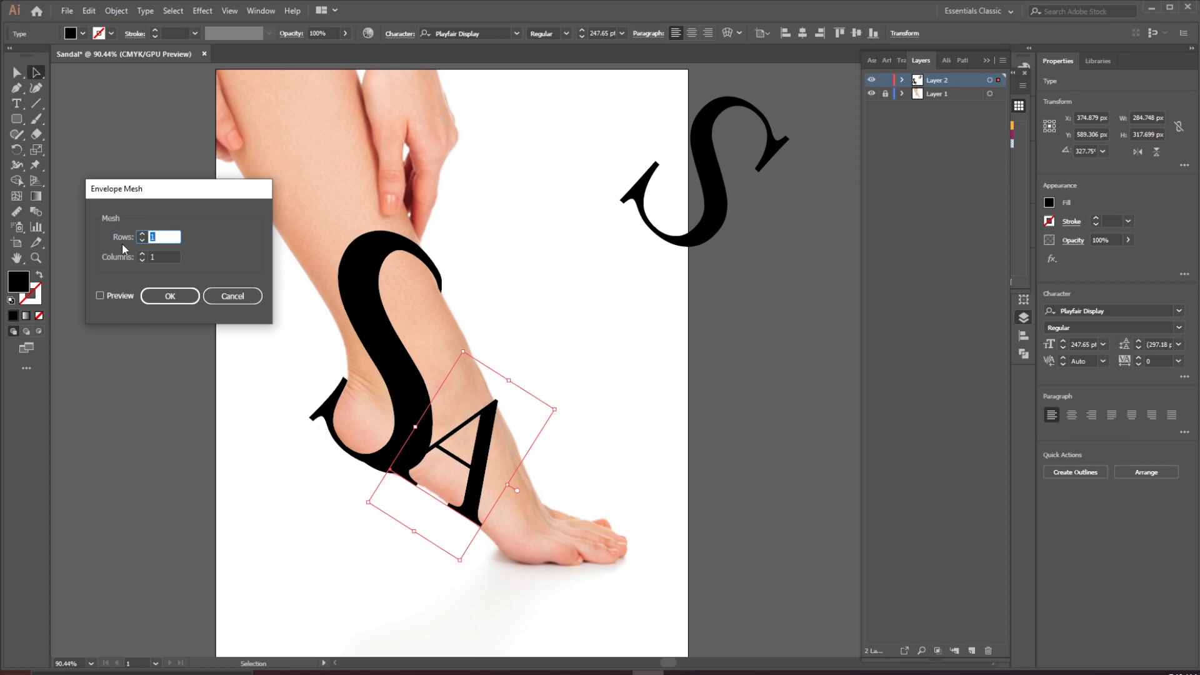
{"action": "left_click", "coordinate": [170, 297]}
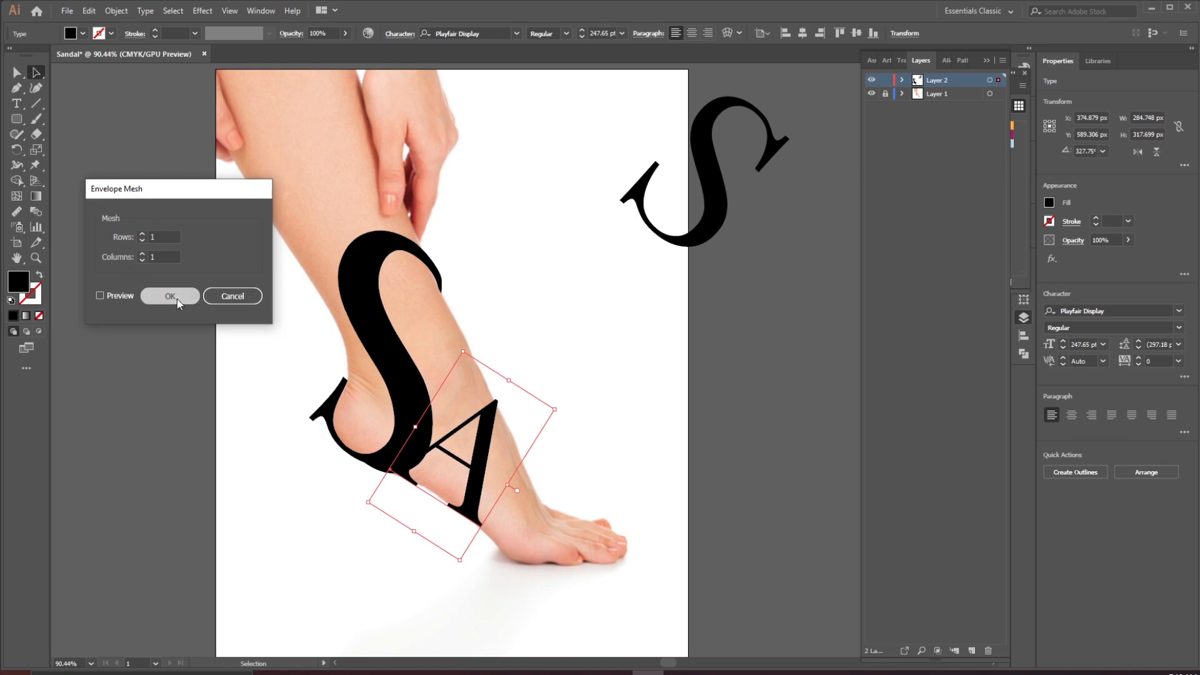
Pull the A's upper-right mesh corner down onto the instep with the Mesh tool and adjust its handles
{"action": "left_click", "coordinate": [16, 197]}
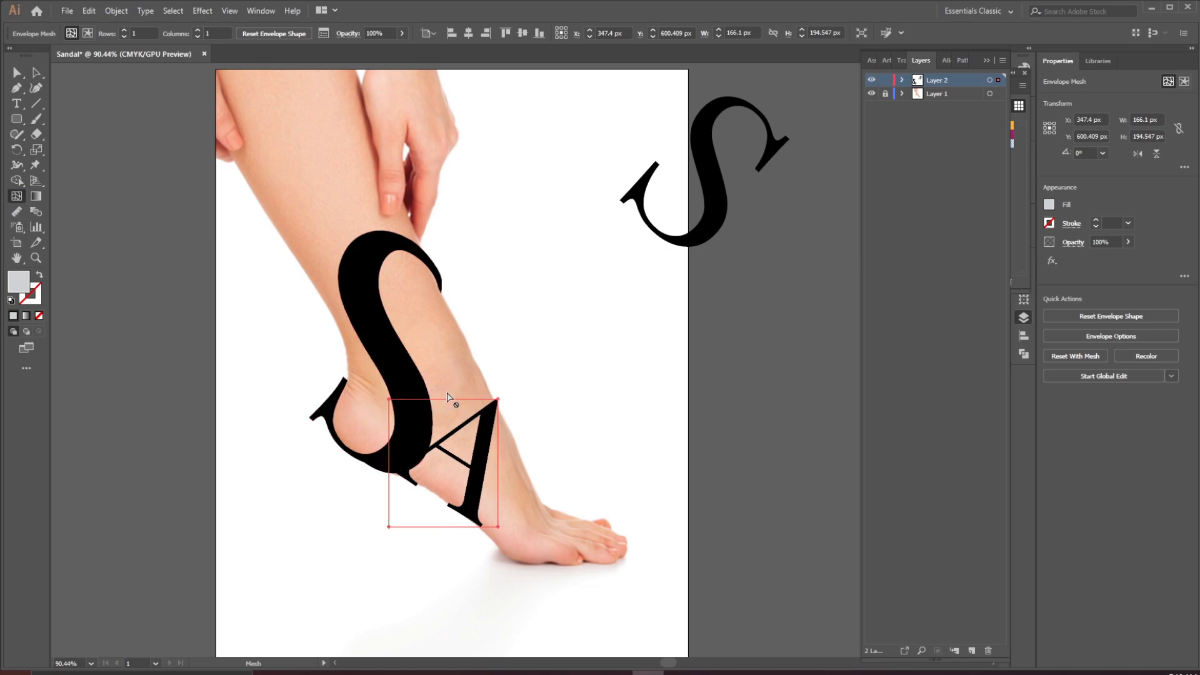
{"action": "left_click_drag", "start_coordinate": [424, 375], "coordinate": [464, 453]}
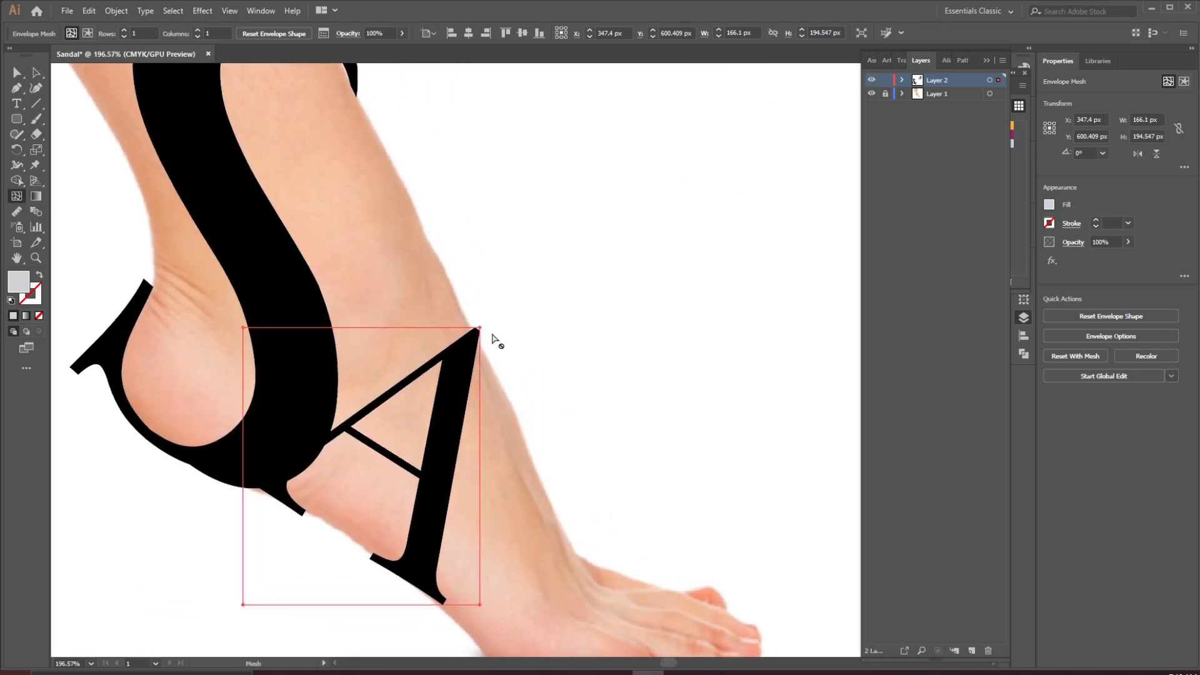
{"action": "left_click", "coordinate": [480, 424]}
{"action": "left_click_drag", "start_coordinate": [482, 329], "coordinate": [494, 367]}
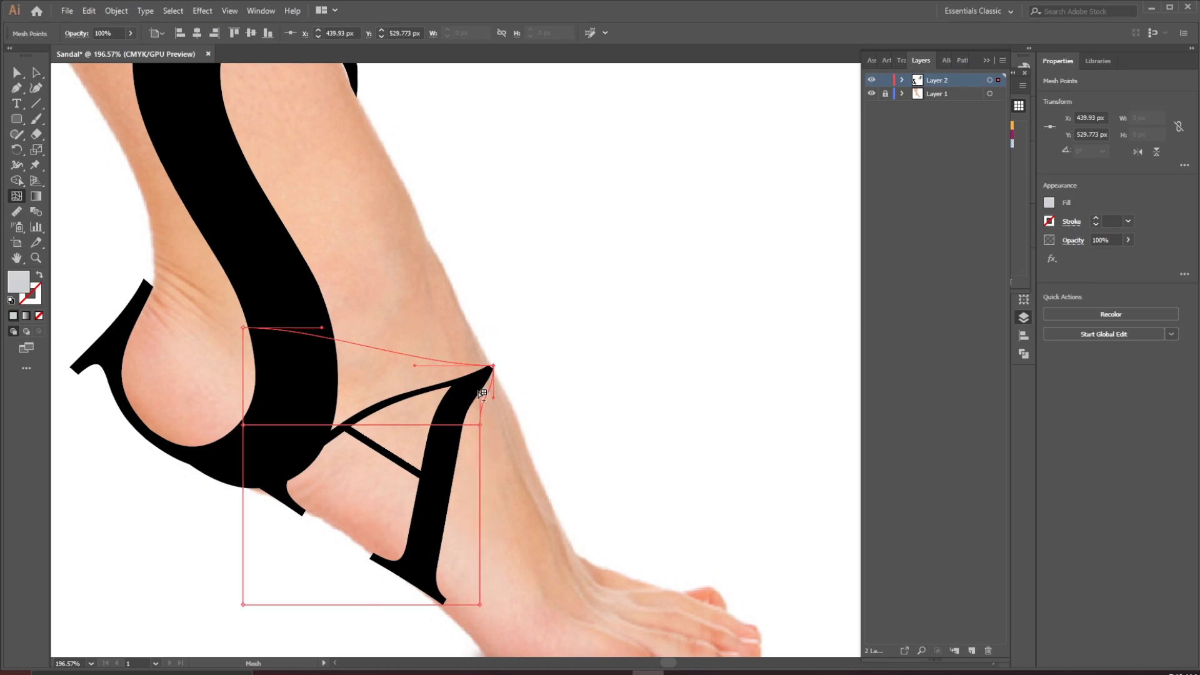
{"action": "left_click_drag", "start_coordinate": [481, 394], "coordinate": [478, 384]}
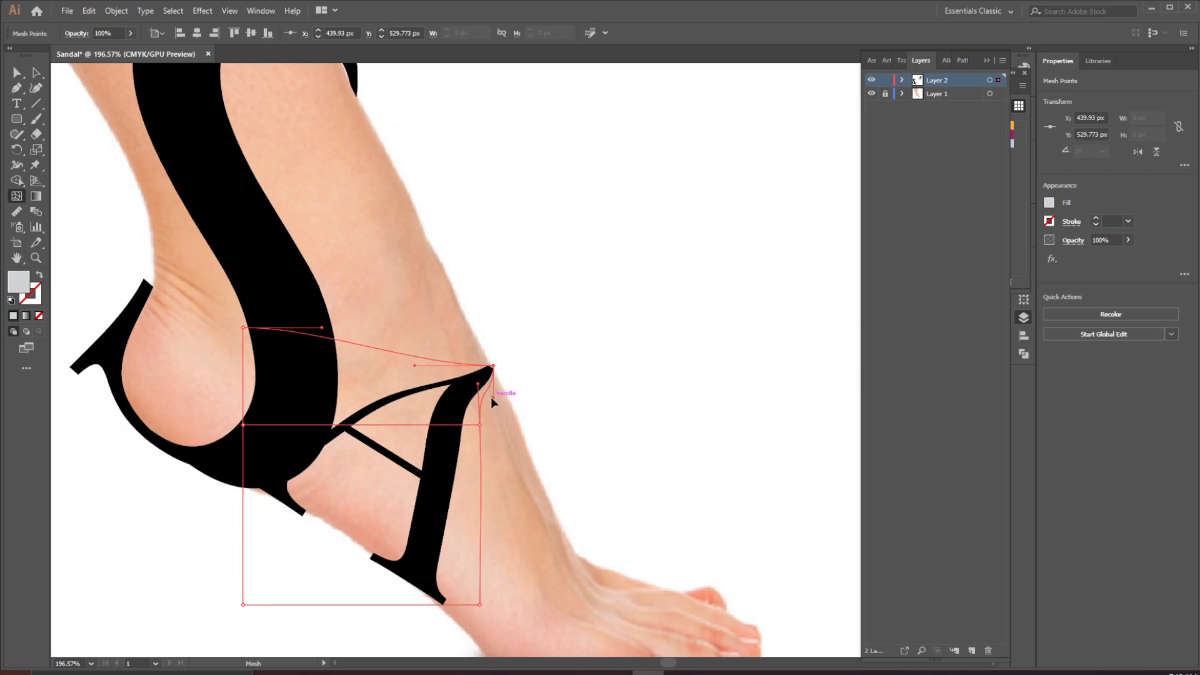
{"action": "left_click_drag", "start_coordinate": [478, 383], "coordinate": [472, 386]}
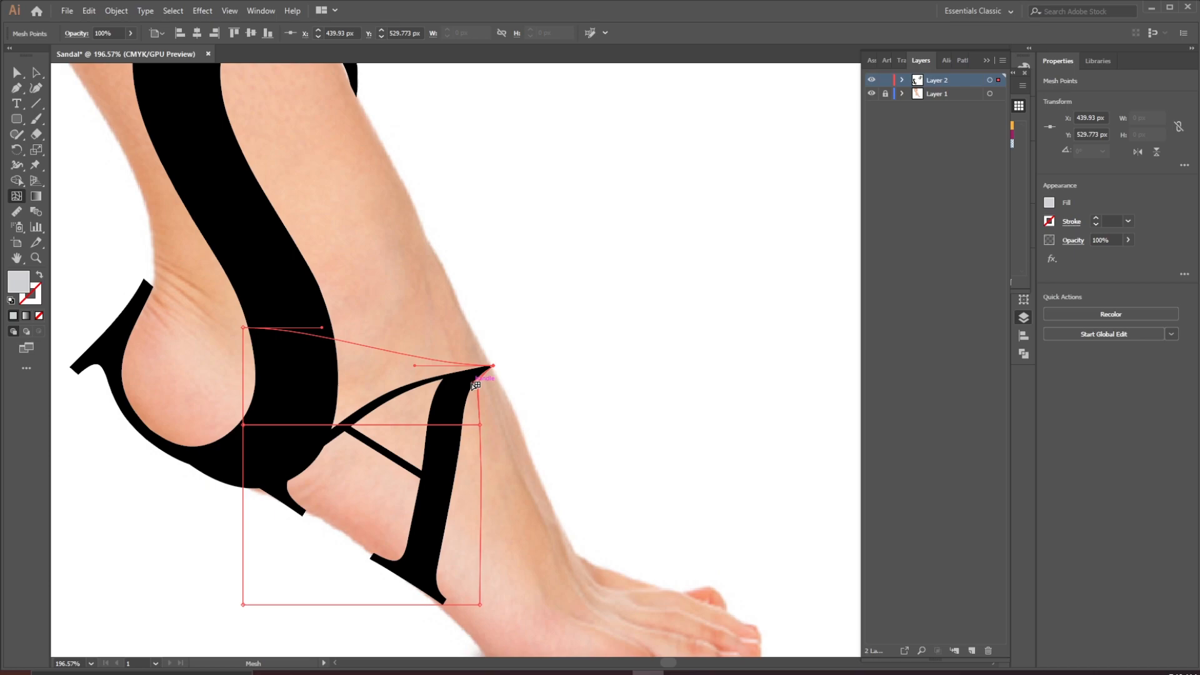
{"action": "left_click_drag", "start_coordinate": [415, 365], "coordinate": [411, 343]}
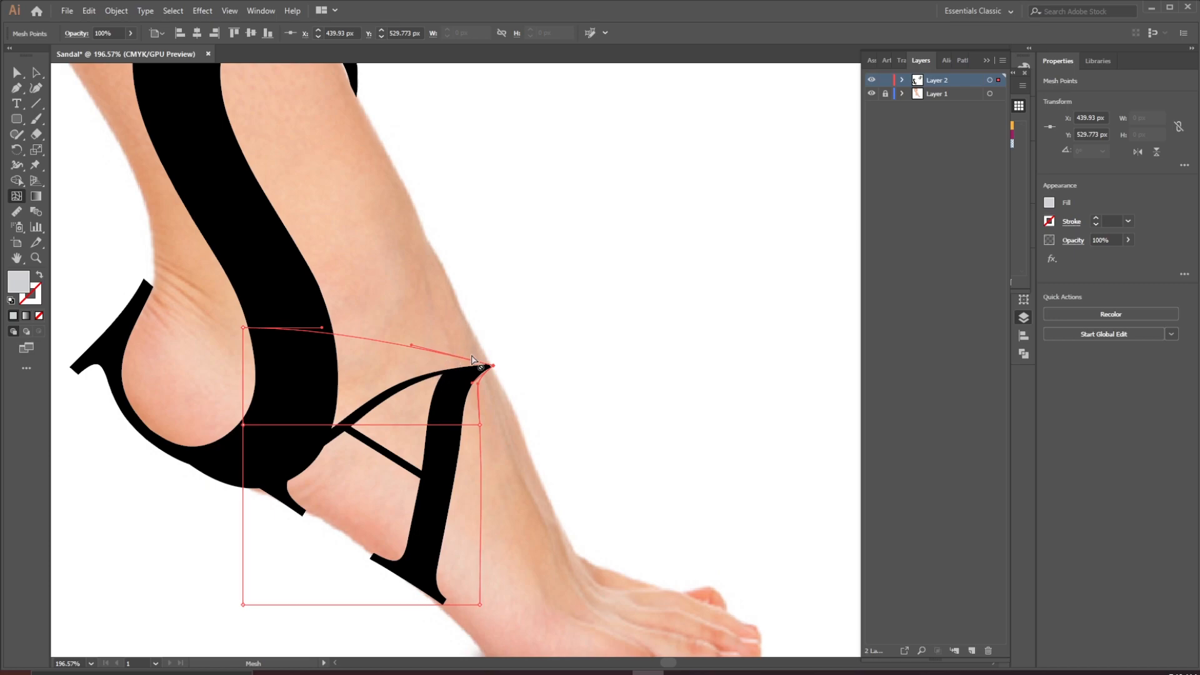
Reshape the A's envelope mesh edges and handles so the letter bends along the ankle and instep
{"action": "left_click_drag", "start_coordinate": [480, 425], "coordinate": [470, 458]}
{"action": "left_click", "coordinate": [470, 458]}
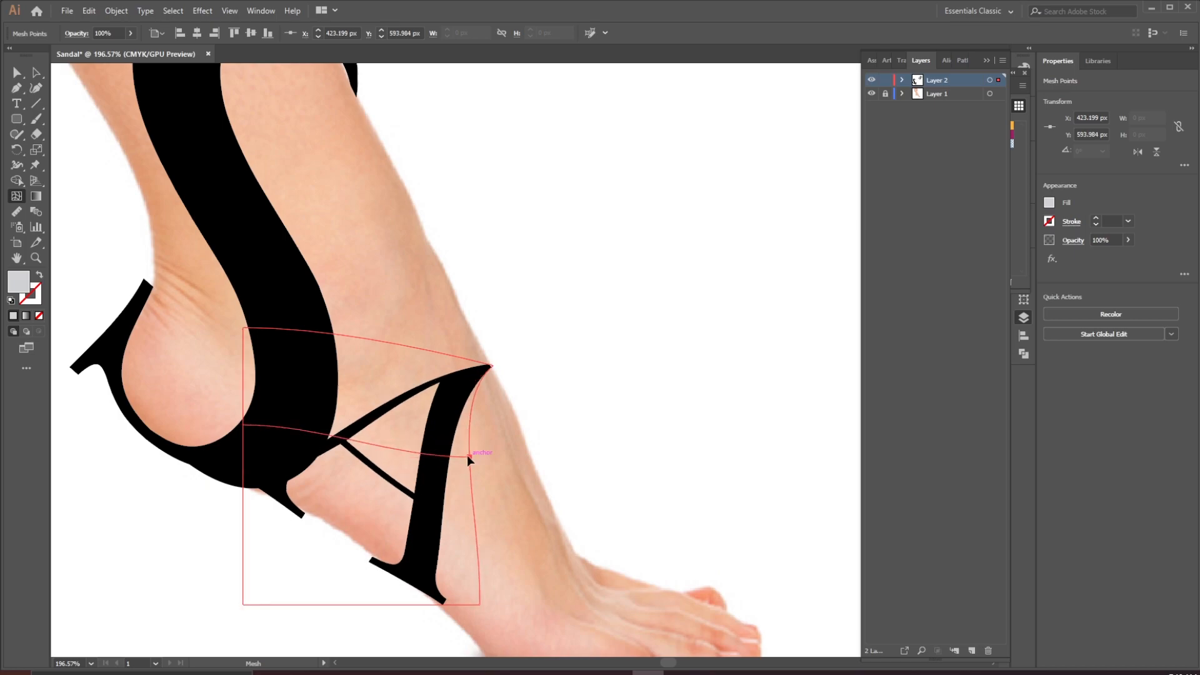
{"action": "left_click_drag", "start_coordinate": [493, 366], "coordinate": [499, 374]}
{"action": "left_click", "coordinate": [438, 348]}
{"action": "left_click_drag", "start_coordinate": [437, 348], "coordinate": [441, 337]}
{"action": "mouse_move", "coordinate": [411, 452]}
{"action": "left_mouse_down"}
{"action": "mouse_move", "coordinate": [422, 457]}
{"action": "mouse_move", "coordinate": [408, 448]}
{"action": "left_mouse_up"}
{"action": "left_click_drag", "start_coordinate": [444, 338], "coordinate": [477, 358]}
{"action": "left_click_drag", "start_coordinate": [478, 609], "coordinate": [414, 605]}
{"action": "left_click_drag", "start_coordinate": [408, 449], "coordinate": [435, 462]}
{"action": "left_click", "coordinate": [413, 448]}
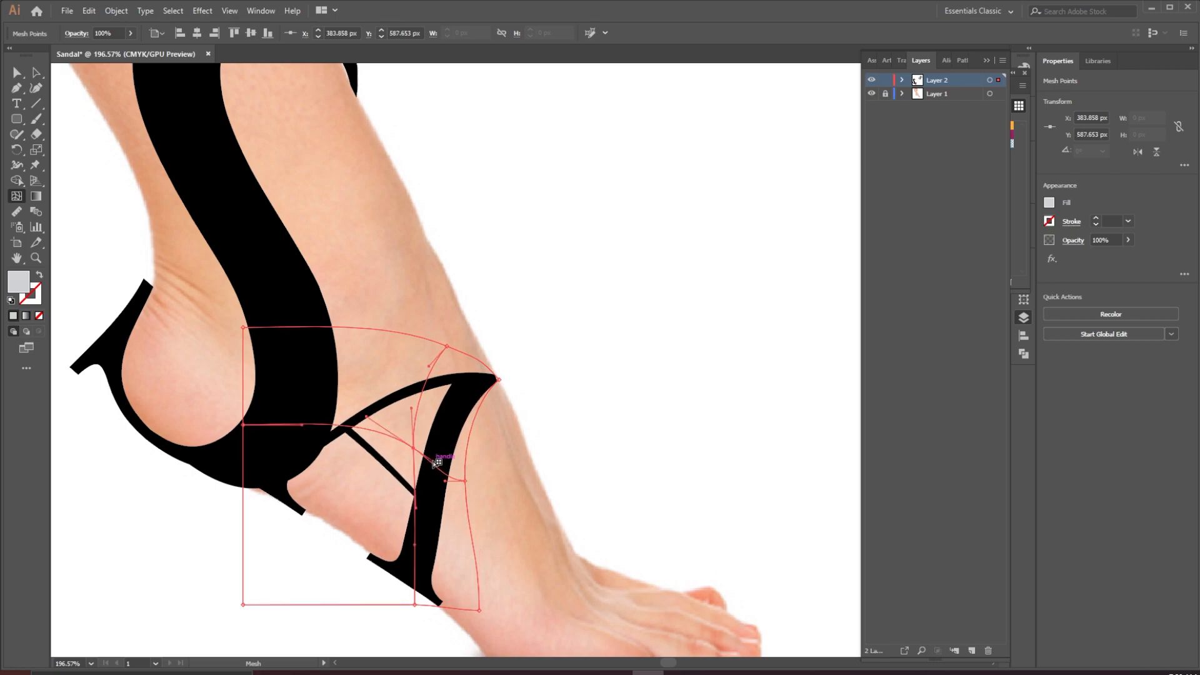
{"action": "left_click_drag", "start_coordinate": [433, 462], "coordinate": [418, 451]}
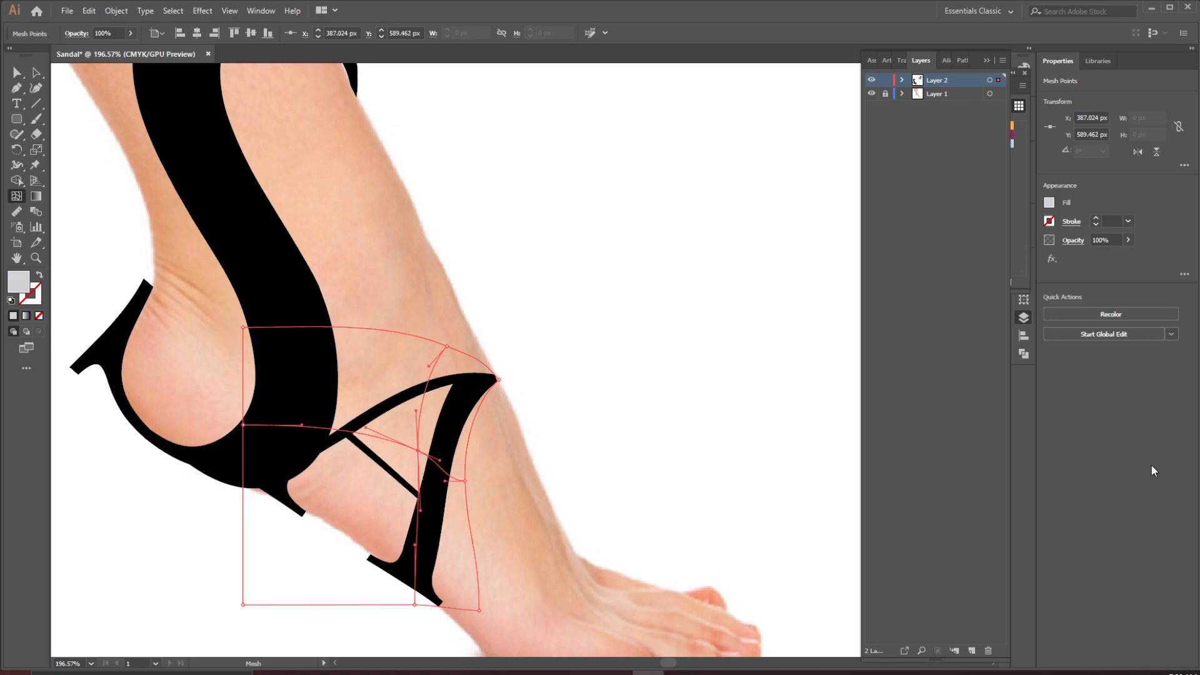
Adjust the A's lower-right mesh points and handles to straighten its right leg along the foot
{"action": "left_click_drag", "start_coordinate": [465, 481], "coordinate": [456, 477]}
{"action": "left_click_drag", "start_coordinate": [469, 609], "coordinate": [463, 606]}
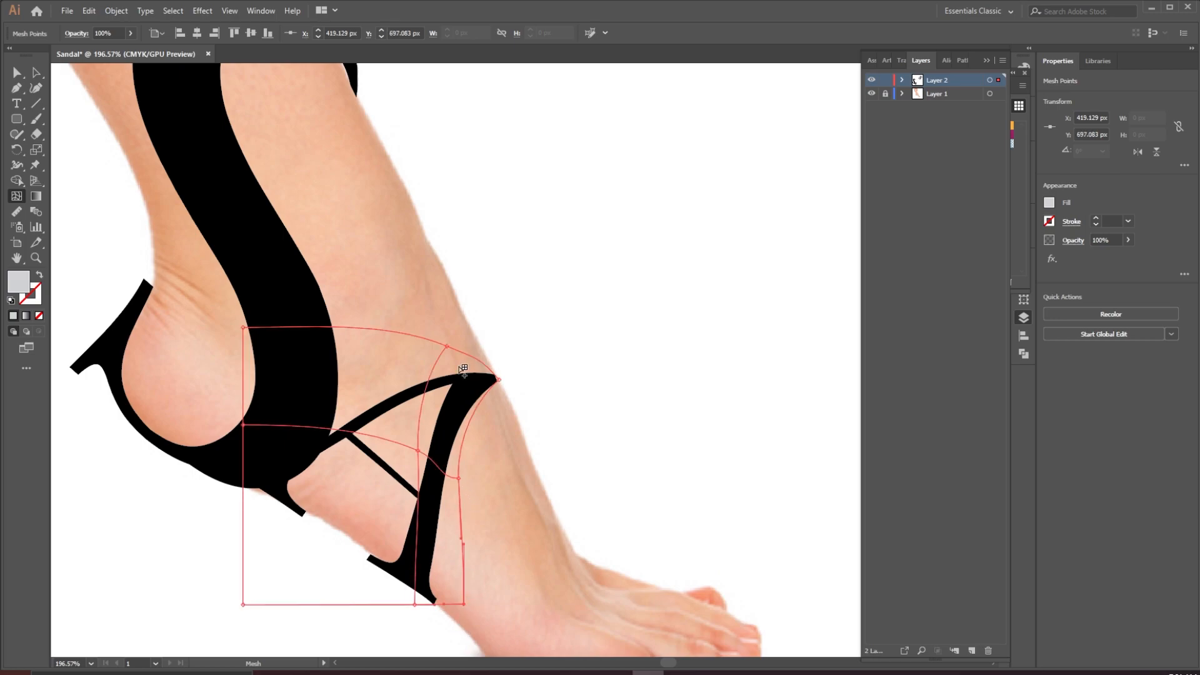
{"action": "left_click", "coordinate": [447, 345]}
{"action": "left_click_drag", "start_coordinate": [459, 479], "coordinate": [466, 438]}
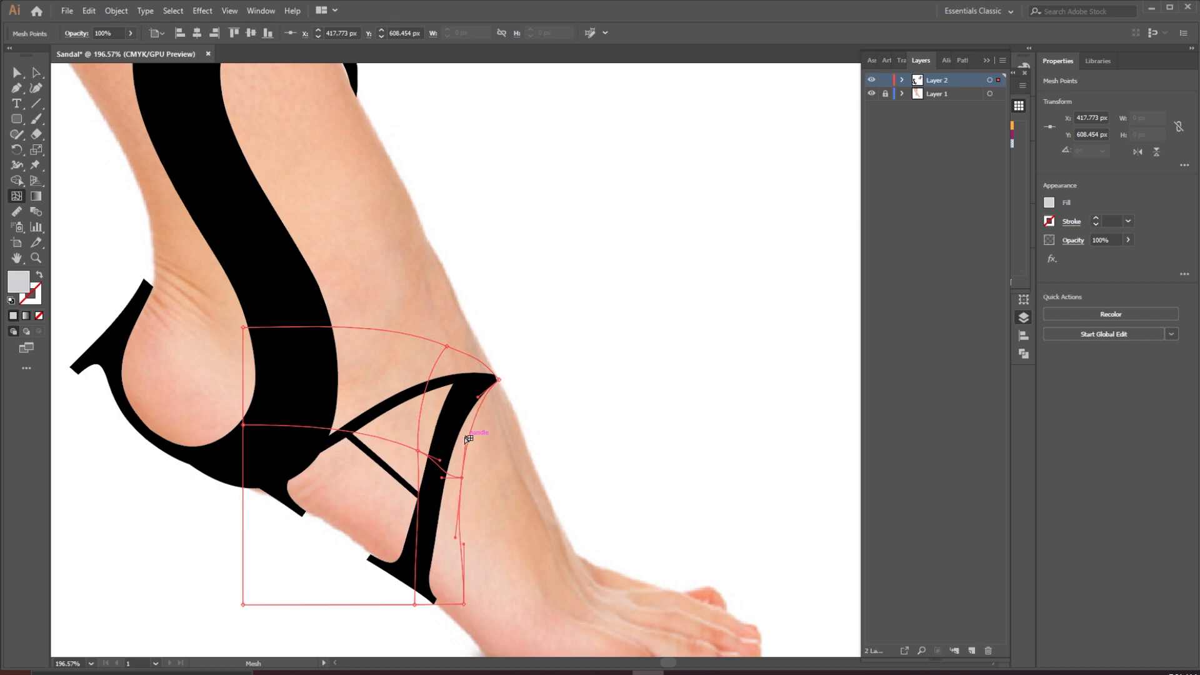
Add a mesh point in the A's lower-left area and adjust the surrounding mesh points
{"action": "left_click", "coordinate": [371, 533]}
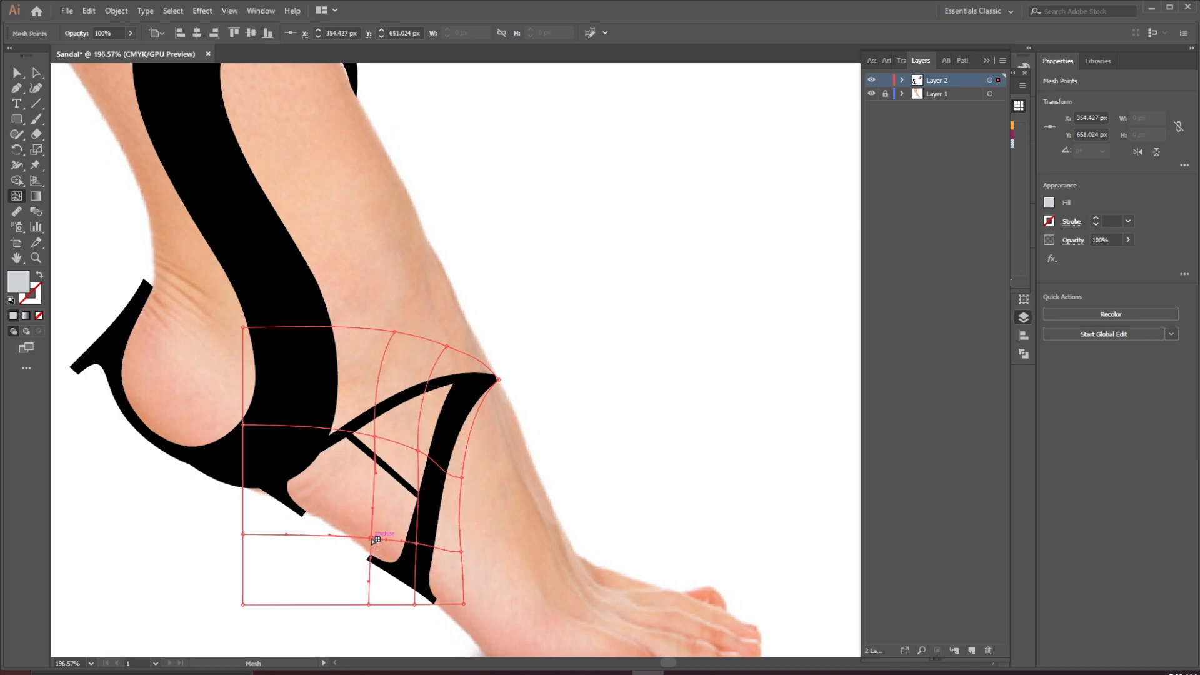
{"action": "left_click_drag", "start_coordinate": [374, 533], "coordinate": [373, 437]}
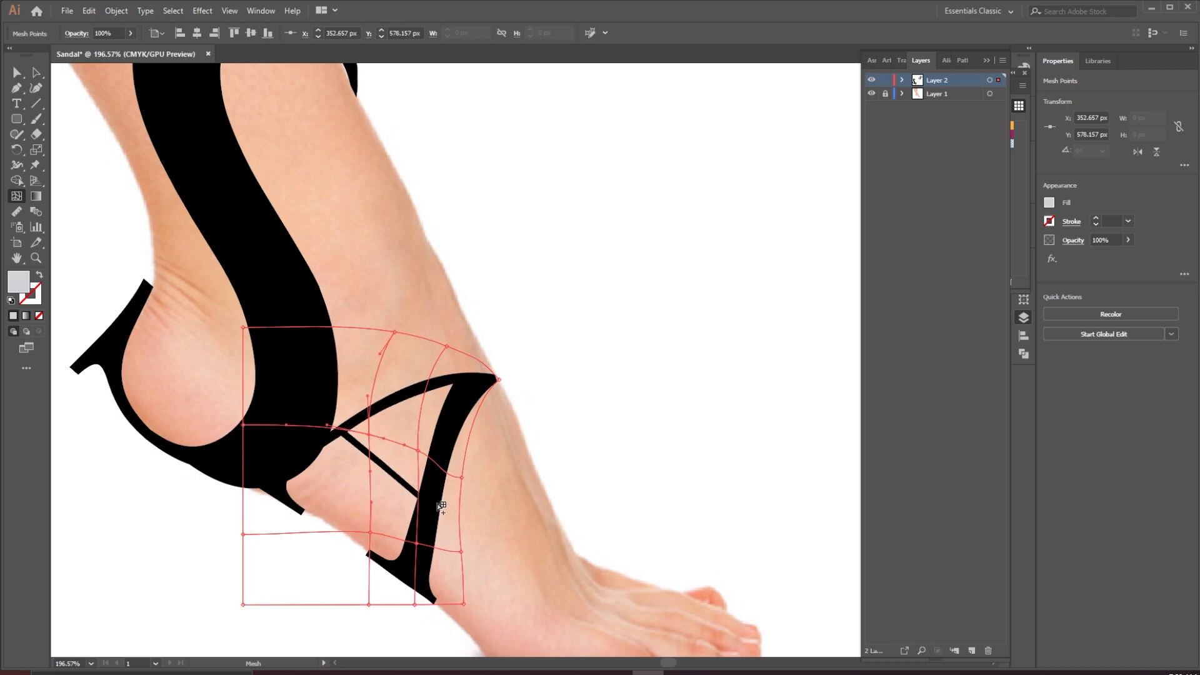
{"action": "left_click", "coordinate": [462, 553]}
{"action": "left_click", "coordinate": [463, 478]}
{"action": "left_click_drag", "start_coordinate": [467, 436], "coordinate": [472, 439]}
{"action": "left_click", "coordinate": [462, 552]}
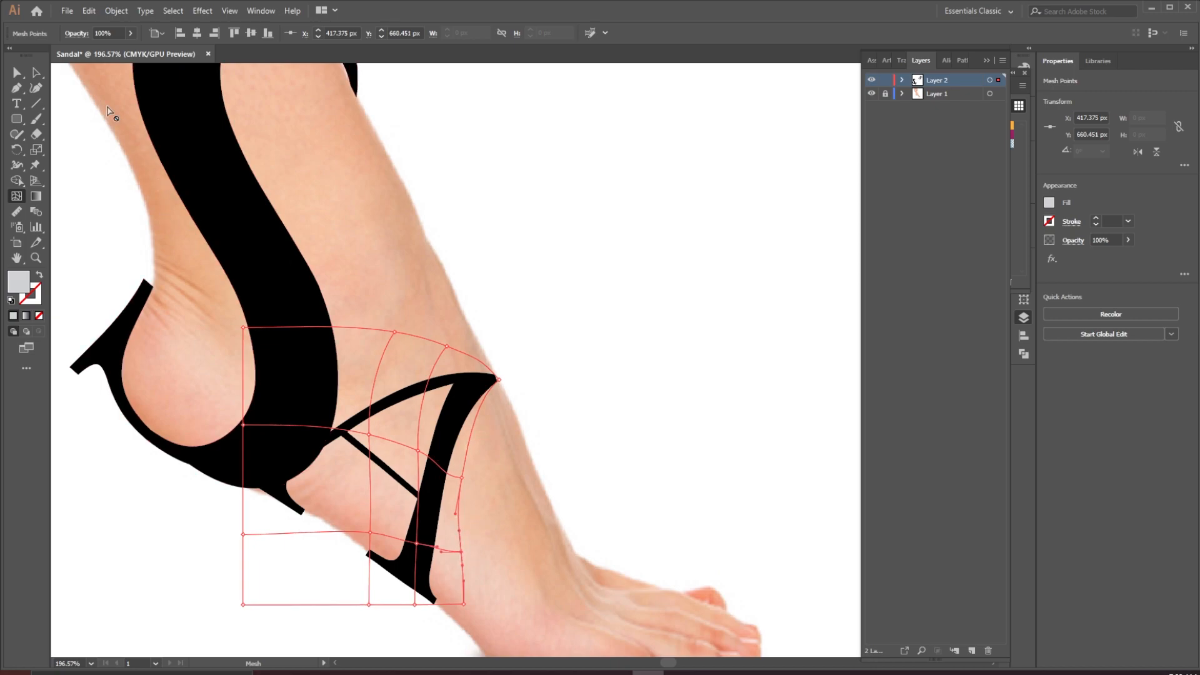
Select the distorted A and expand its envelope into outlines
{"action": "left_click", "coordinate": [37, 74]}
{"action": "left_click", "coordinate": [524, 302]}
{"action": "left_click_drag", "start_coordinate": [528, 376], "coordinate": [507, 409]}
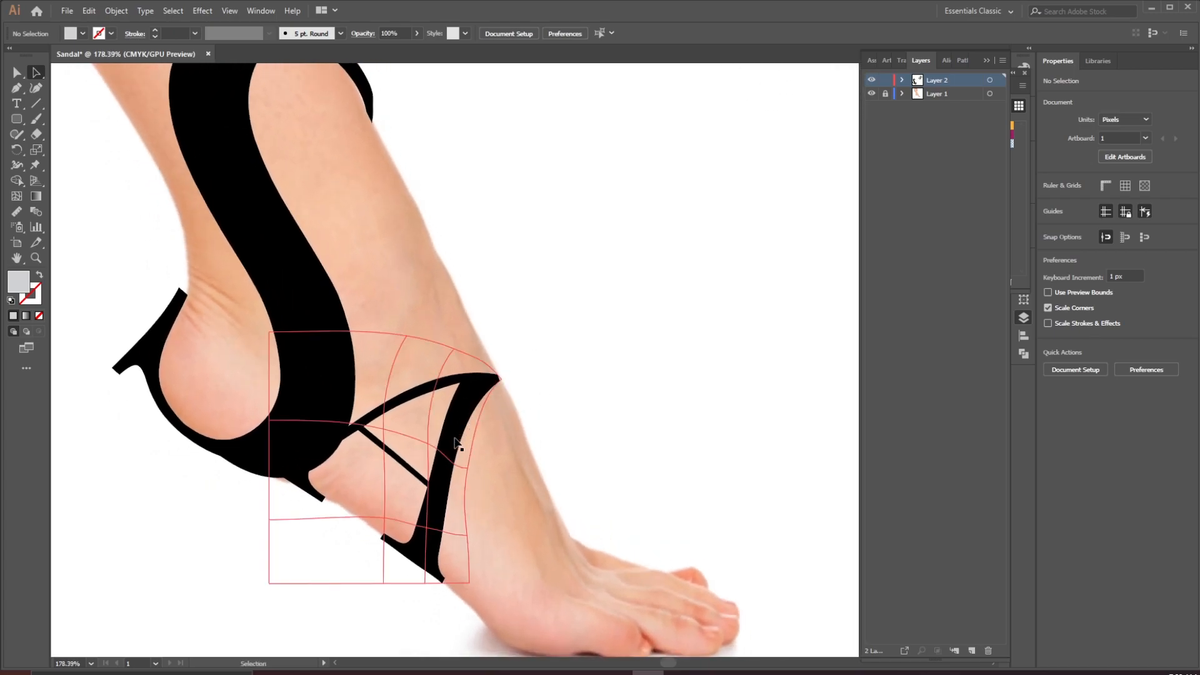
{"action": "left_click_drag", "start_coordinate": [456, 443], "coordinate": [462, 449]}
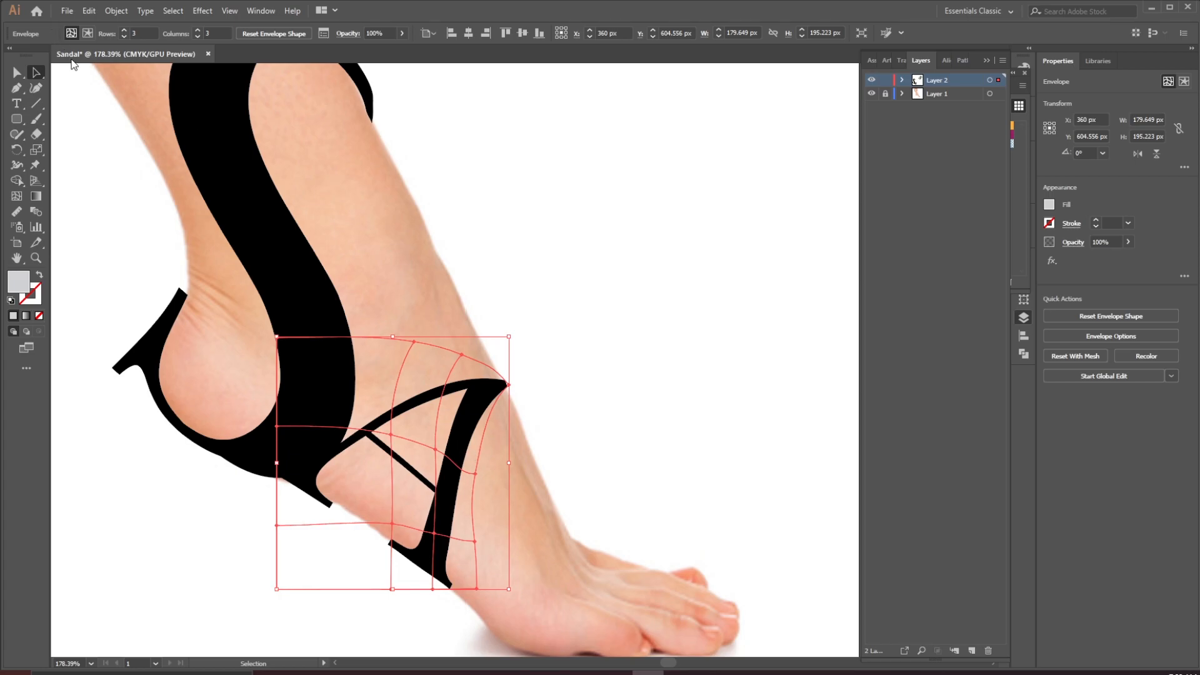
{"action": "left_click", "coordinate": [123, 10]}
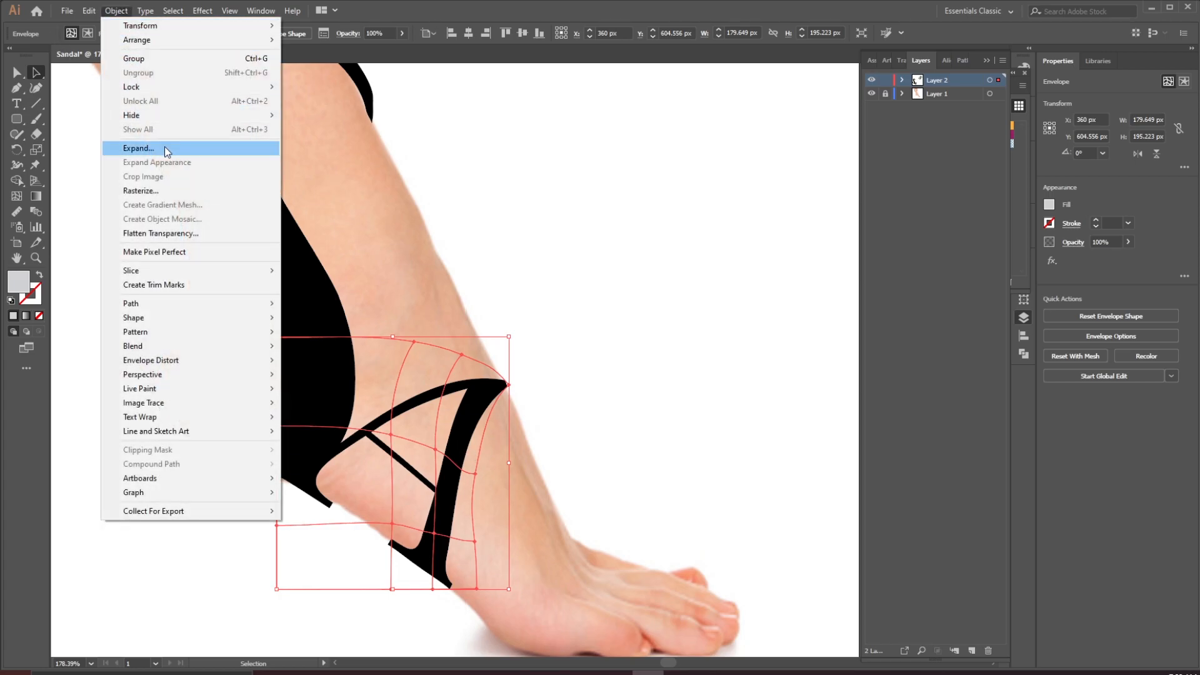
{"action": "left_click", "coordinate": [164, 147]}
{"action": "left_click", "coordinate": [222, 315]}
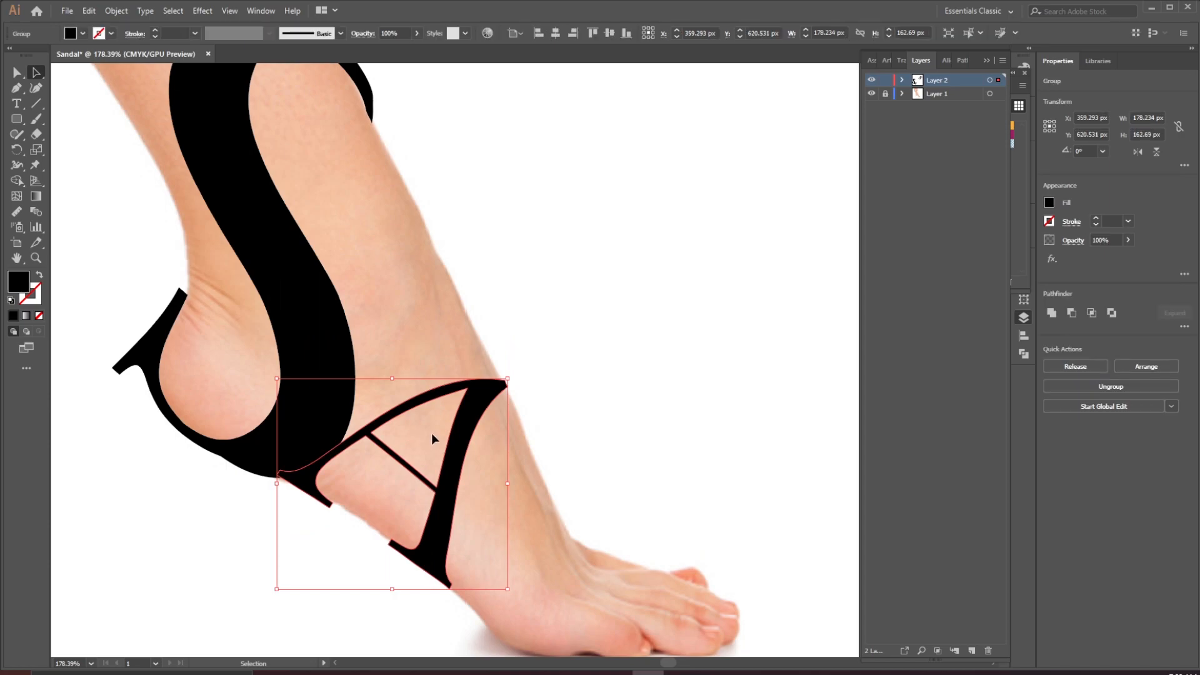
Nudge the expanded A slightly so it sits against the S
{"action": "mouse_move", "coordinate": [463, 432]}
{"action": "left_mouse_down"}
{"action": "mouse_move", "coordinate": [462, 412]}
{"action": "mouse_move", "coordinate": [460, 437]}
{"action": "left_mouse_up"}
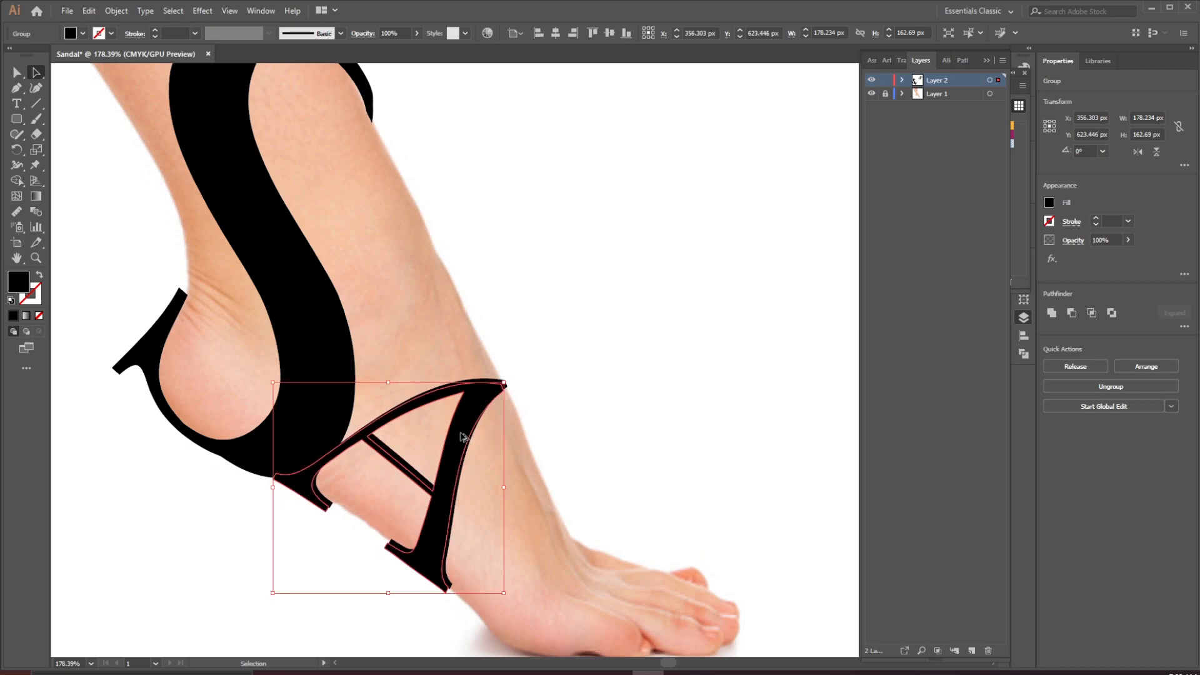
{"action": "left_click", "coordinate": [580, 414]}
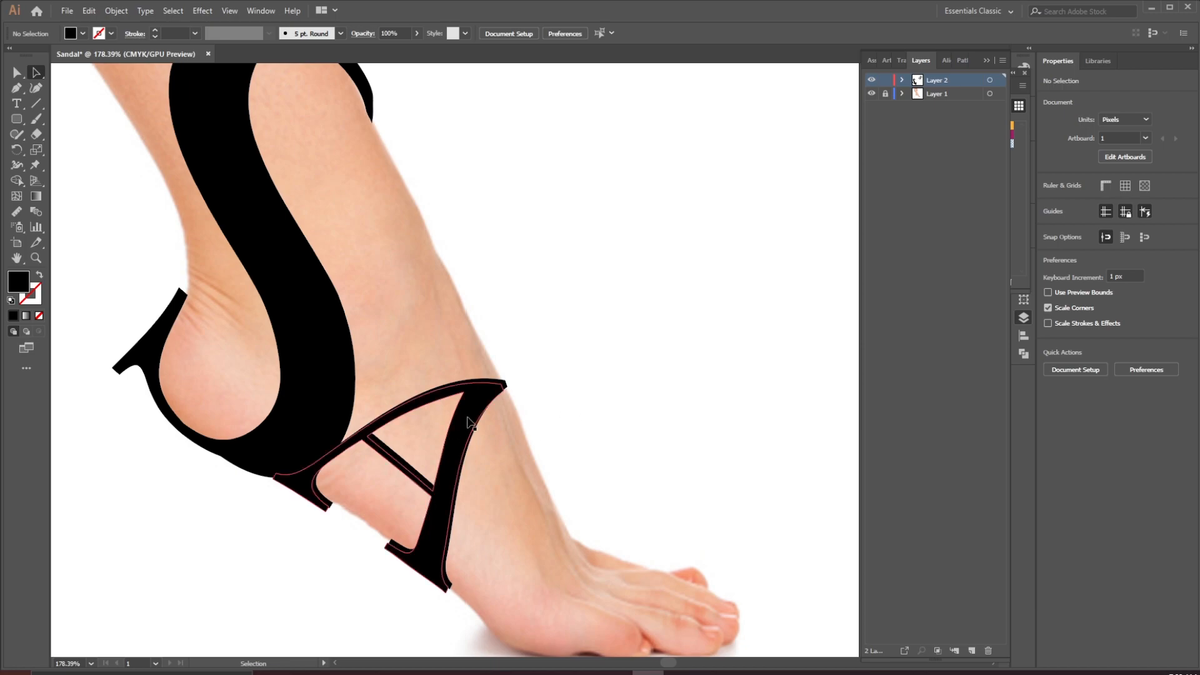
{"action": "left_click_drag", "start_coordinate": [468, 423], "coordinate": [464, 425]}
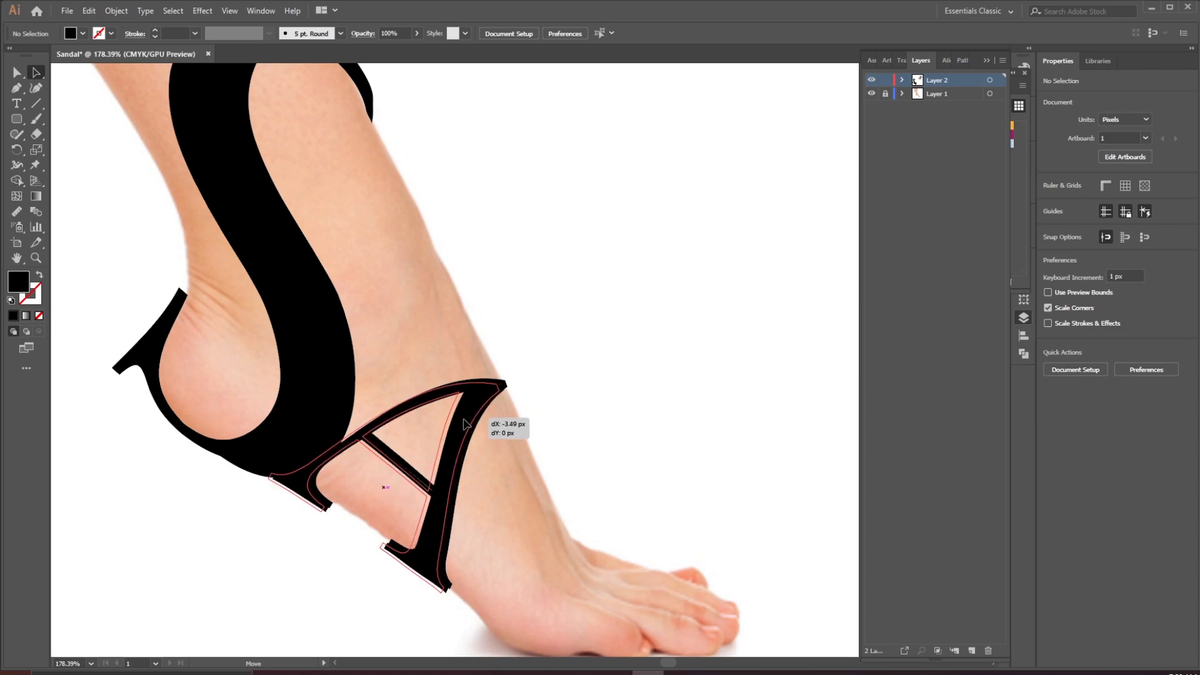
{"action": "left_click", "coordinate": [465, 424]}
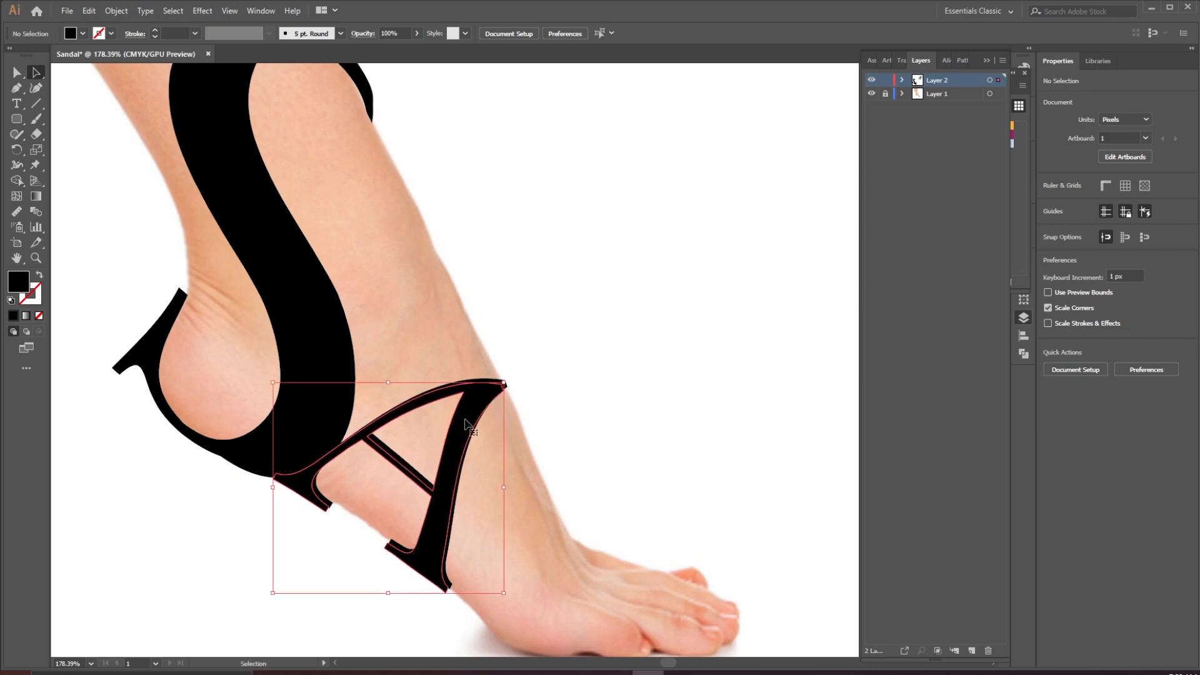
{"action": "key", "text": "Left"}
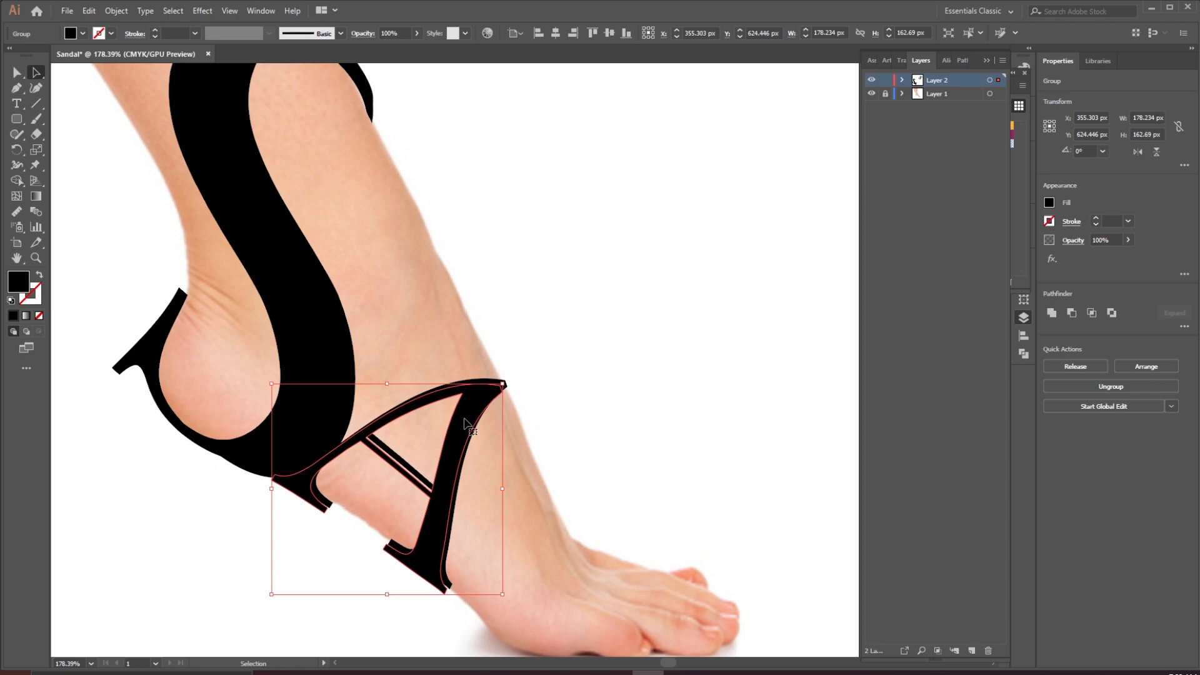
{"action": "key", "text": "Right"}
{"action": "key", "text": "Up"}
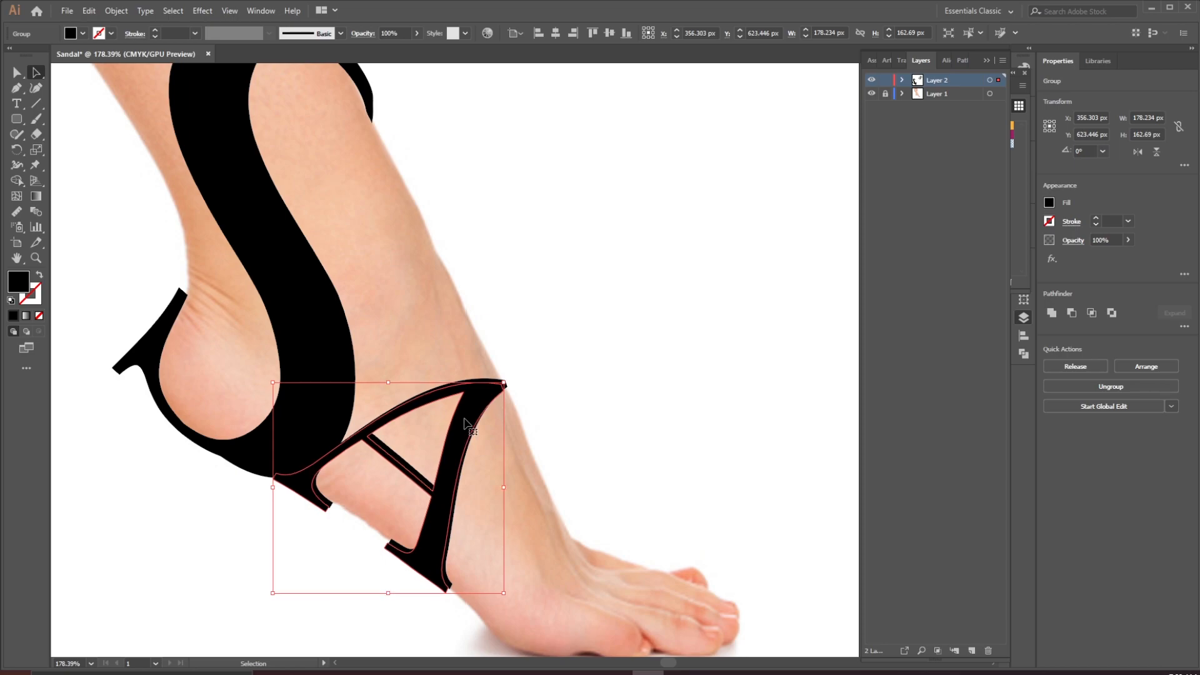
{"action": "key", "text": "Right"}
{"action": "key", "text": "Right"}
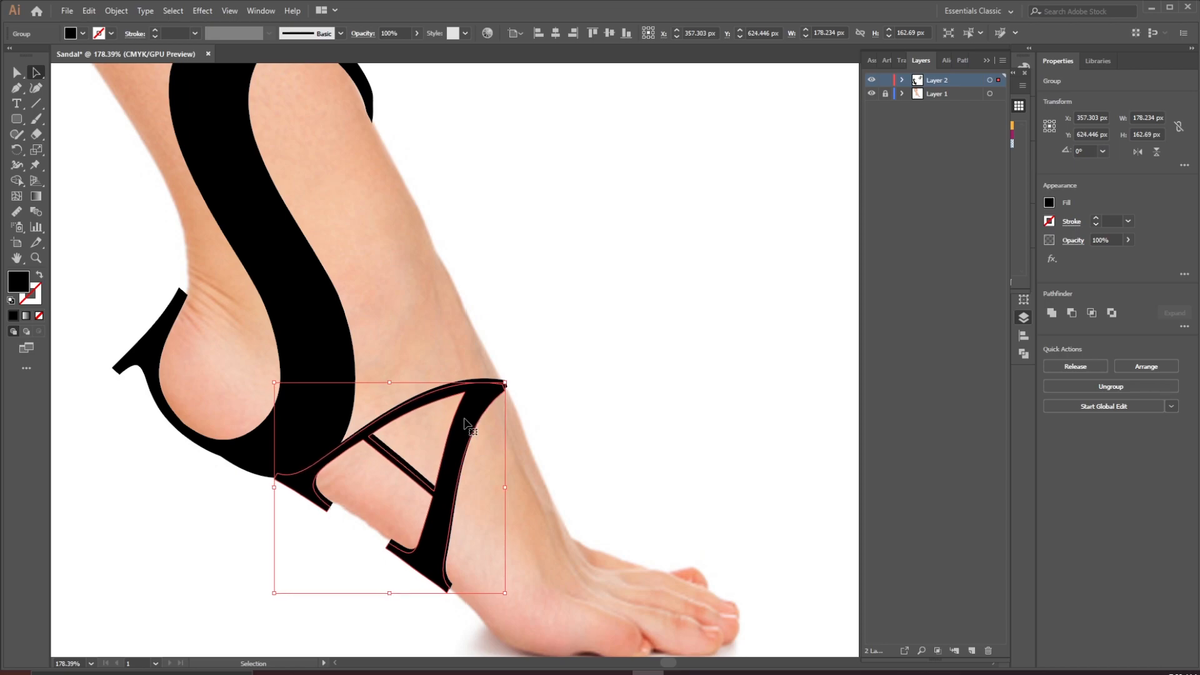
{"action": "key", "text": "Up"}
{"action": "key", "text": "Down"}
{"action": "key", "text": "Left"}
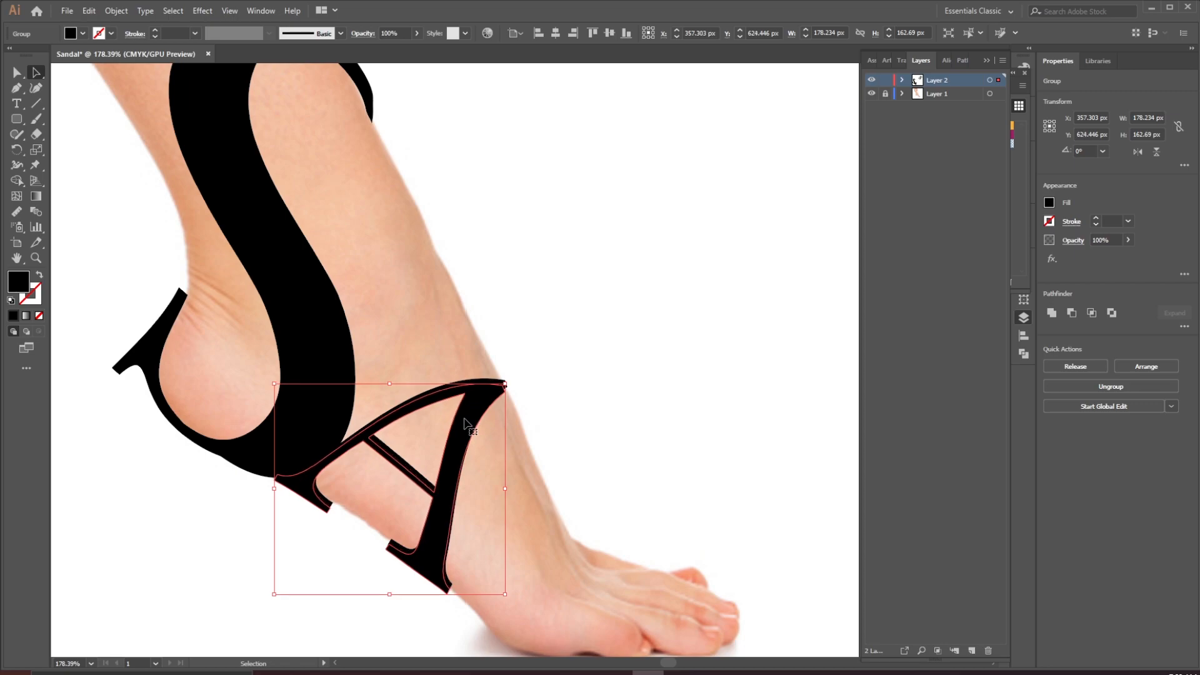
{"action": "key", "text": "Down"}
{"action": "key", "text": "Up"}
{"action": "key", "text": "Up"}
Select the A and merge its overlapping pieces along the top and right leg with the Shape Builder
{"action": "left_click_drag", "start_coordinate": [553, 347], "coordinate": [339, 560]}
{"action": "left_click_drag", "start_coordinate": [400, 585], "coordinate": [404, 585]}
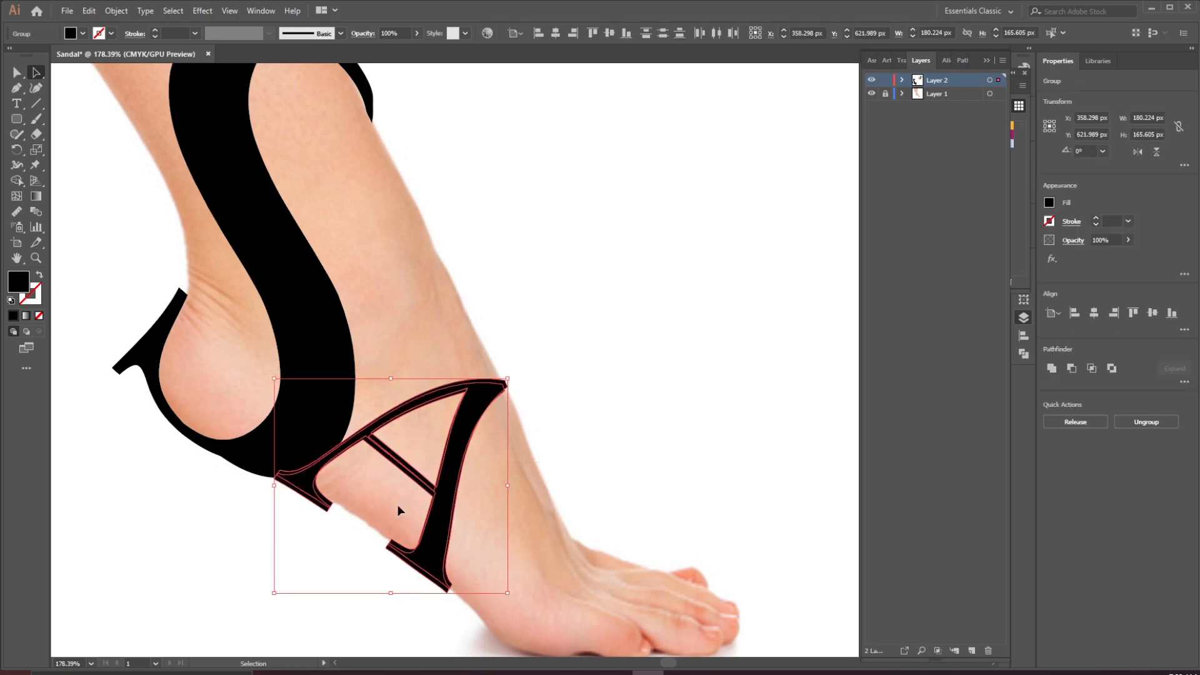
{"action": "left_click", "coordinate": [17, 181]}
{"action": "scroll", "coordinate": [385, 493], "scroll_direction": "up", "scroll_amount": 3}
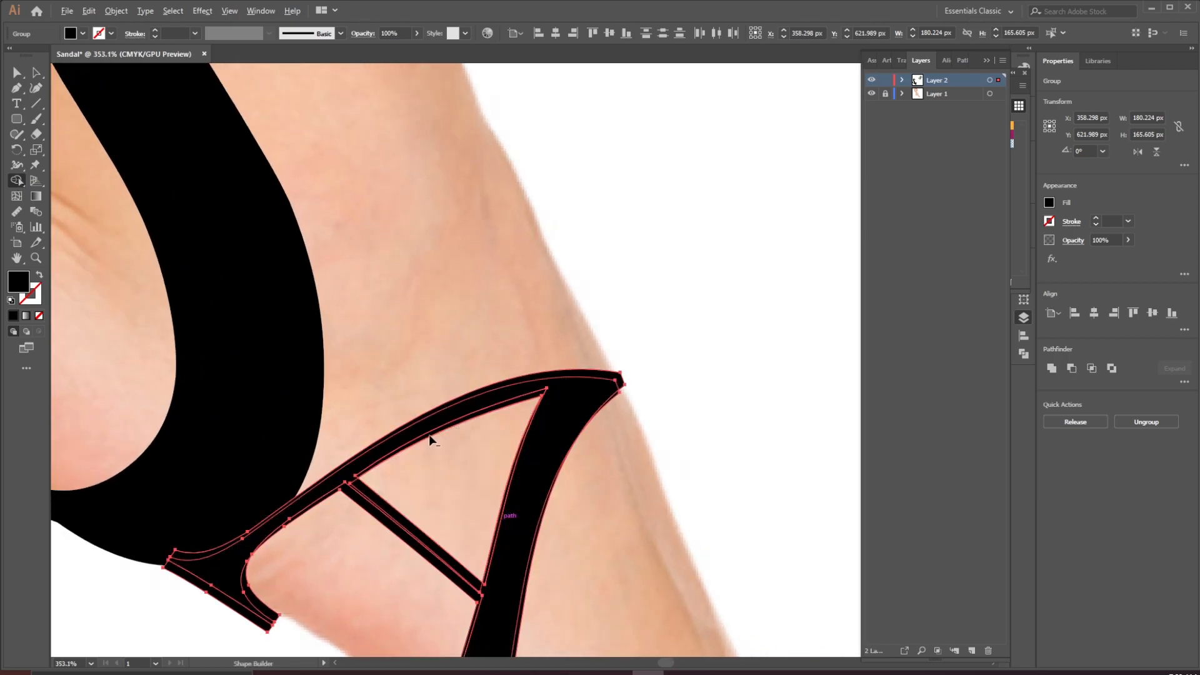
{"action": "left_click", "coordinate": [619, 379]}
{"action": "left_click_drag", "start_coordinate": [578, 397], "coordinate": [568, 354]}
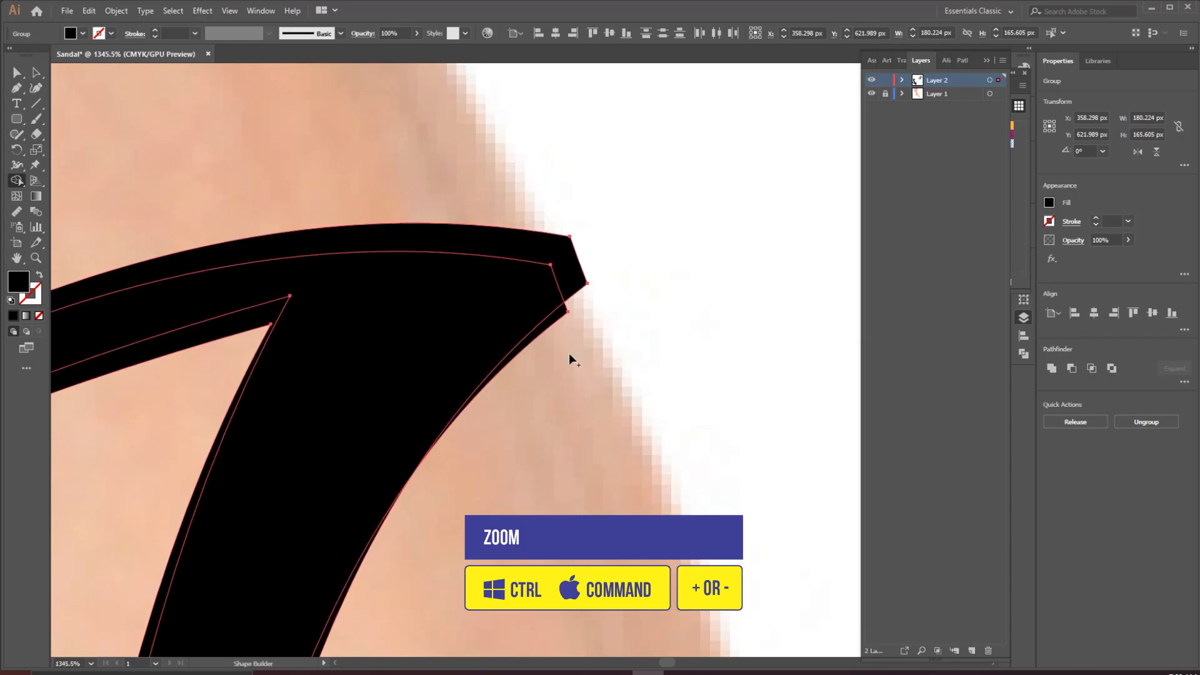
{"action": "left_click", "coordinate": [551, 320], "text": "alt"}
{"action": "left_click_drag", "start_coordinate": [632, 315], "coordinate": [490, 434]}
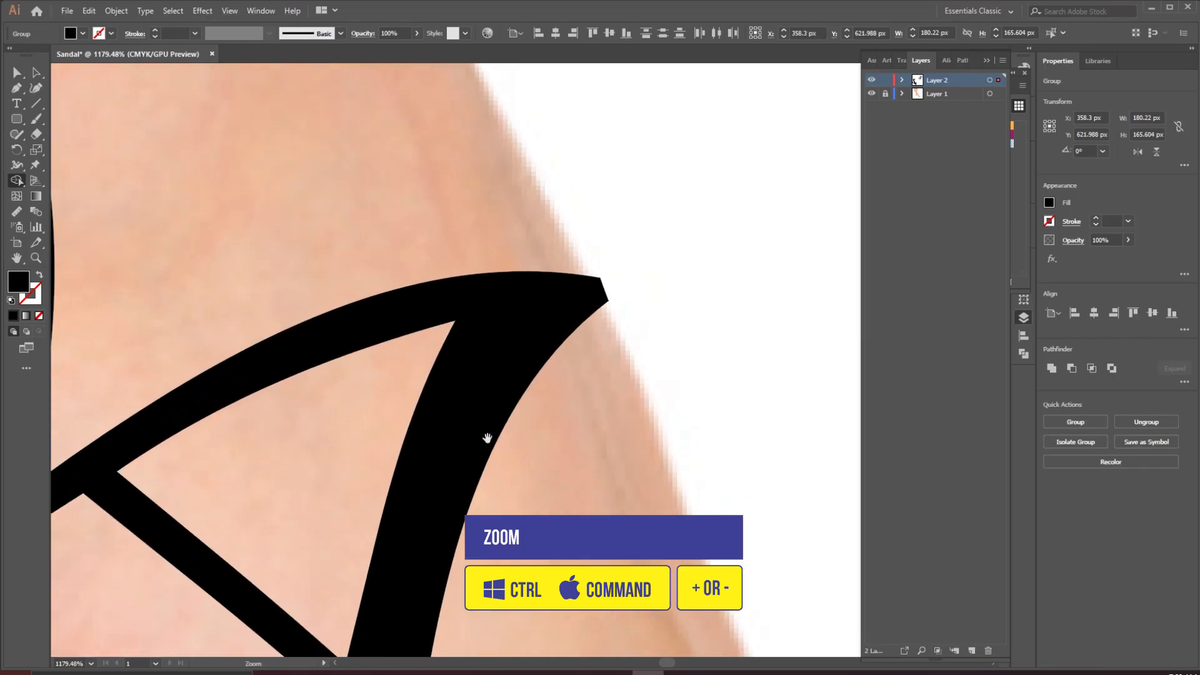
{"action": "left_click_drag", "start_coordinate": [486, 515], "coordinate": [482, 233]}
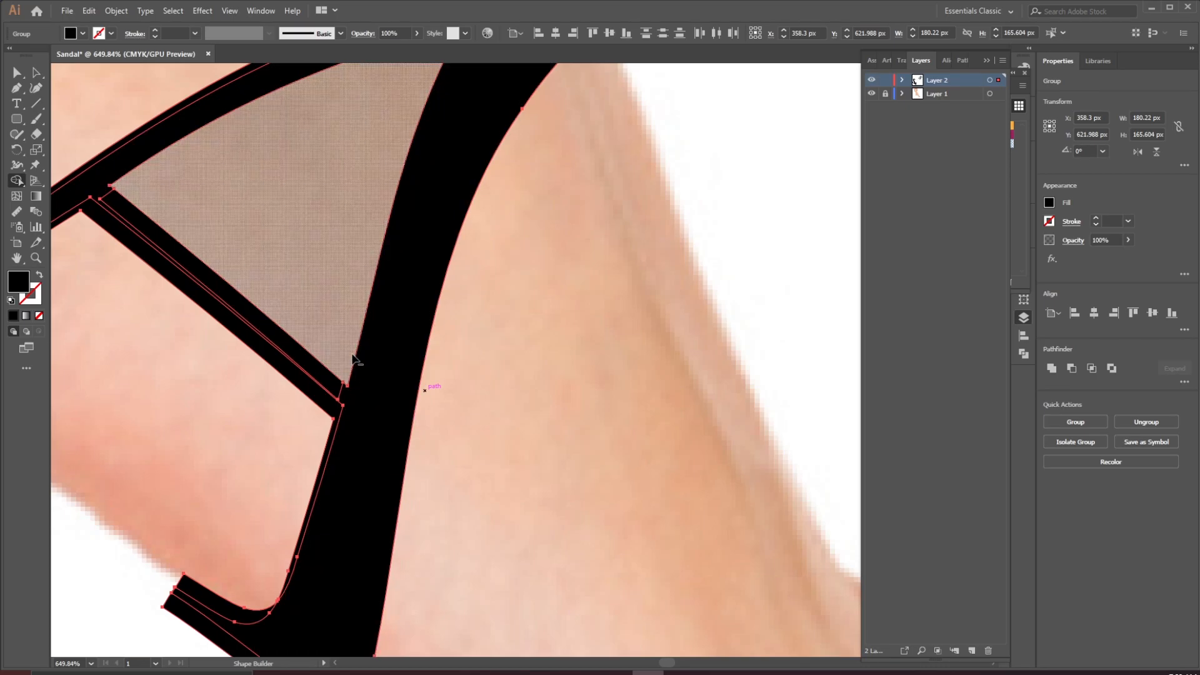
{"action": "left_click_drag", "start_coordinate": [460, 190], "coordinate": [443, 402]}
{"action": "left_click_drag", "start_coordinate": [371, 624], "coordinate": [462, 315]}
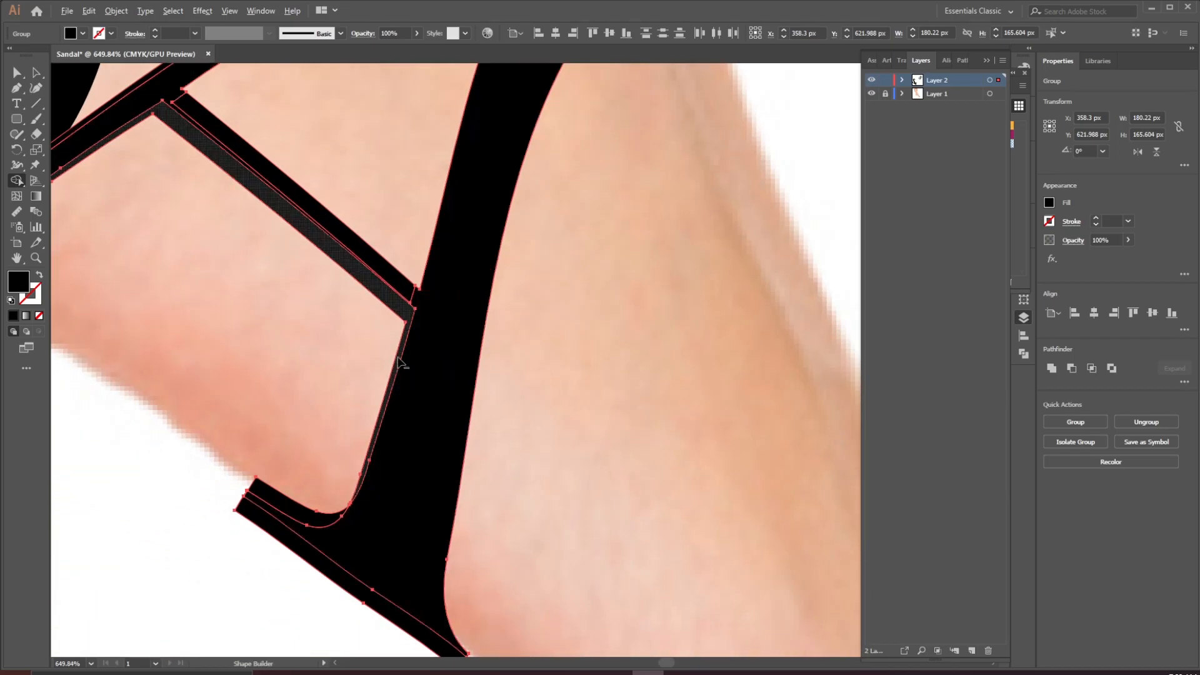
Merge the overlapping pieces at the A's feet and crossbar with the Shape Builder
{"action": "scroll", "coordinate": [472, 542], "scroll_direction": "down", "scroll_amount": 3}
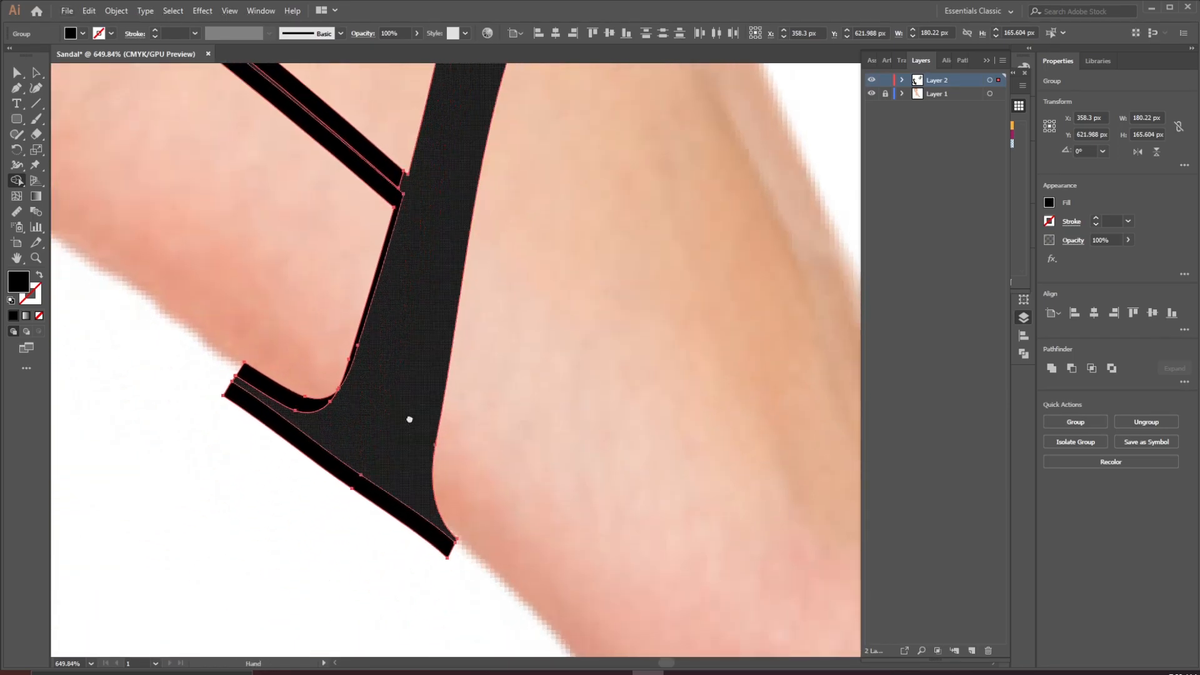
{"action": "left_click", "coordinate": [299, 405], "text": "alt"}
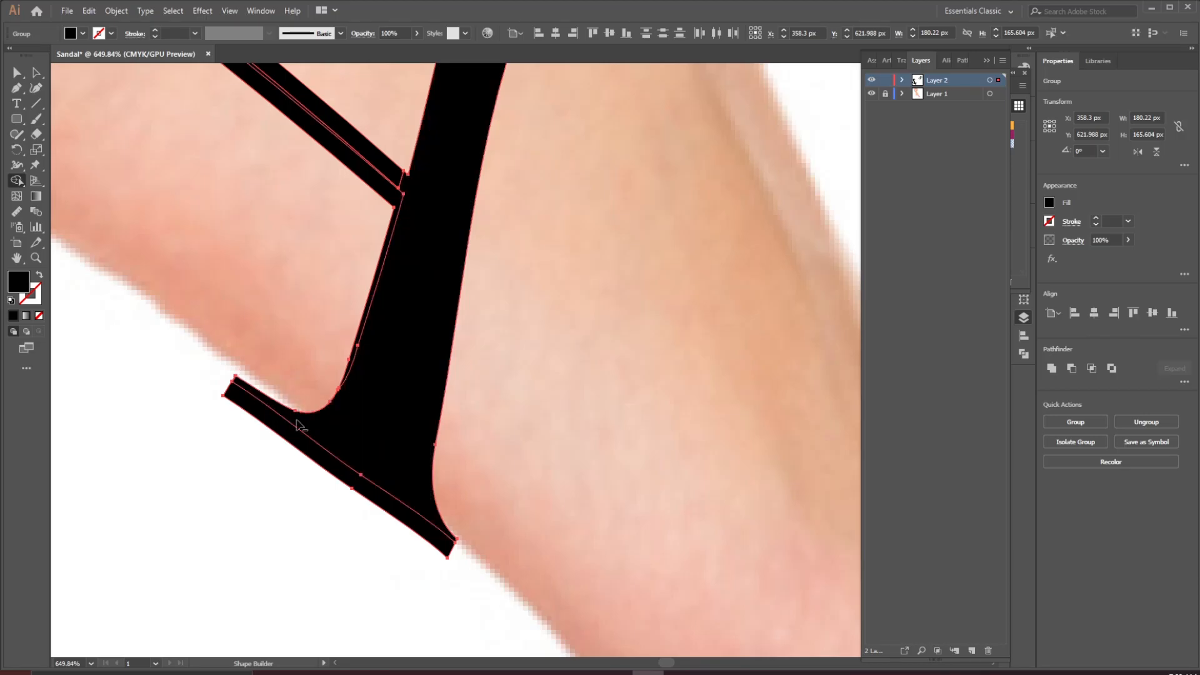
{"action": "left_click", "coordinate": [301, 457], "text": "alt"}
{"action": "left_click_drag", "start_coordinate": [156, 296], "coordinate": [370, 454]}
{"action": "left_click_drag", "start_coordinate": [305, 372], "coordinate": [450, 475]}
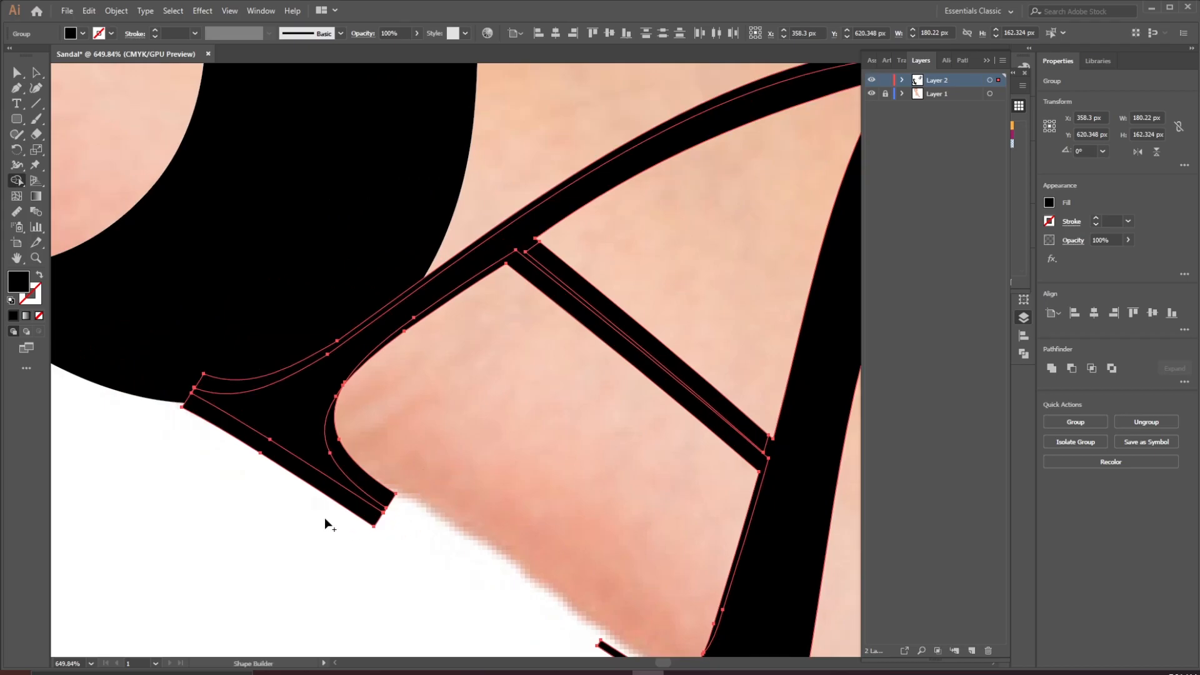
{"action": "left_click_drag", "start_coordinate": [566, 501], "coordinate": [513, 389]}
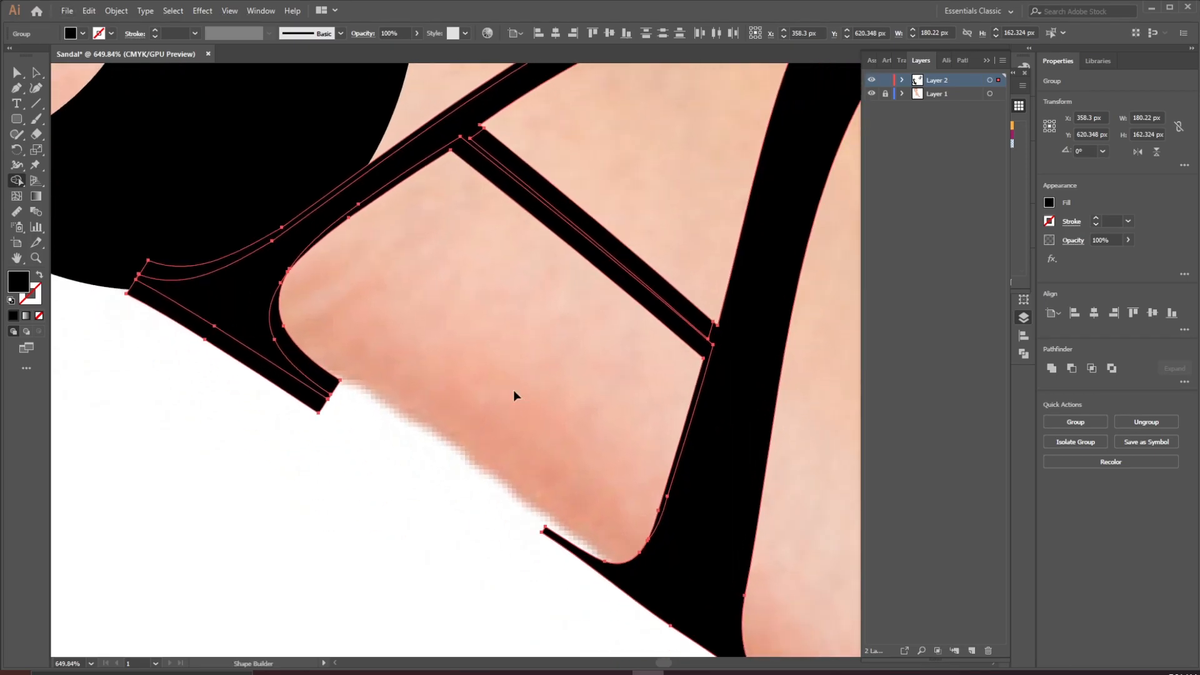
{"action": "left_click_drag", "start_coordinate": [650, 575], "coordinate": [543, 427]}
{"action": "left_click_drag", "start_coordinate": [304, 354], "coordinate": [432, 569]}
{"action": "left_click", "coordinate": [303, 484], "text": "alt"}
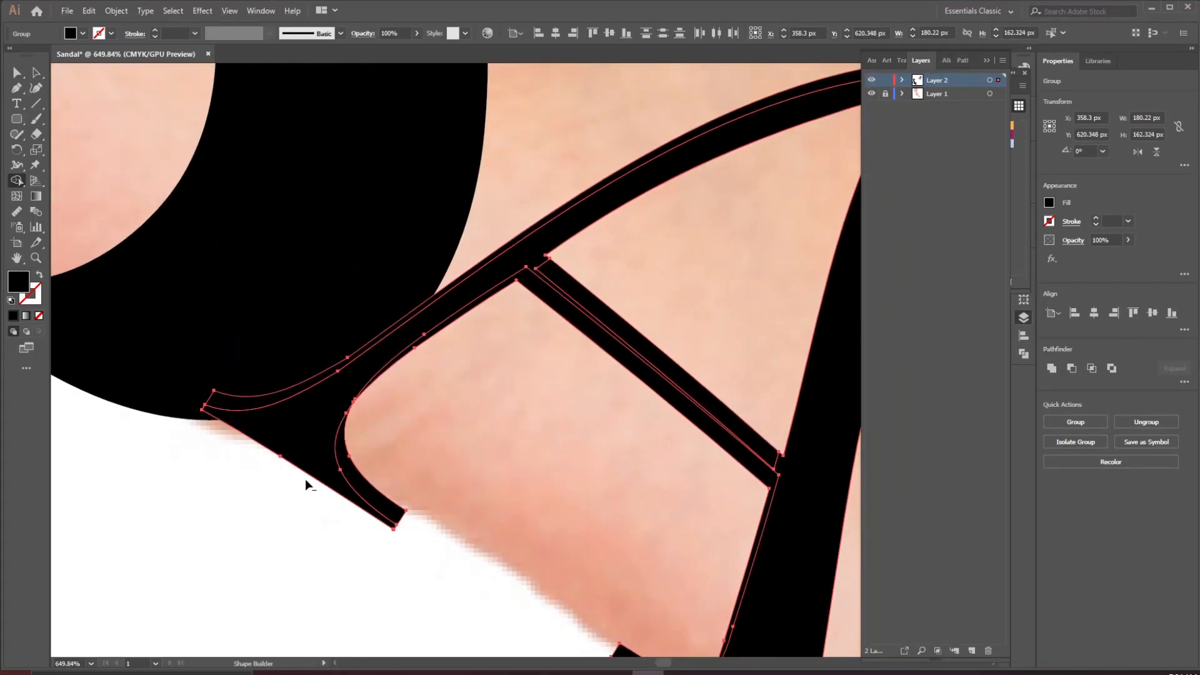
Select the whole A and unite its parts into one shape
{"action": "left_click_drag", "start_coordinate": [598, 388], "coordinate": [415, 498]}
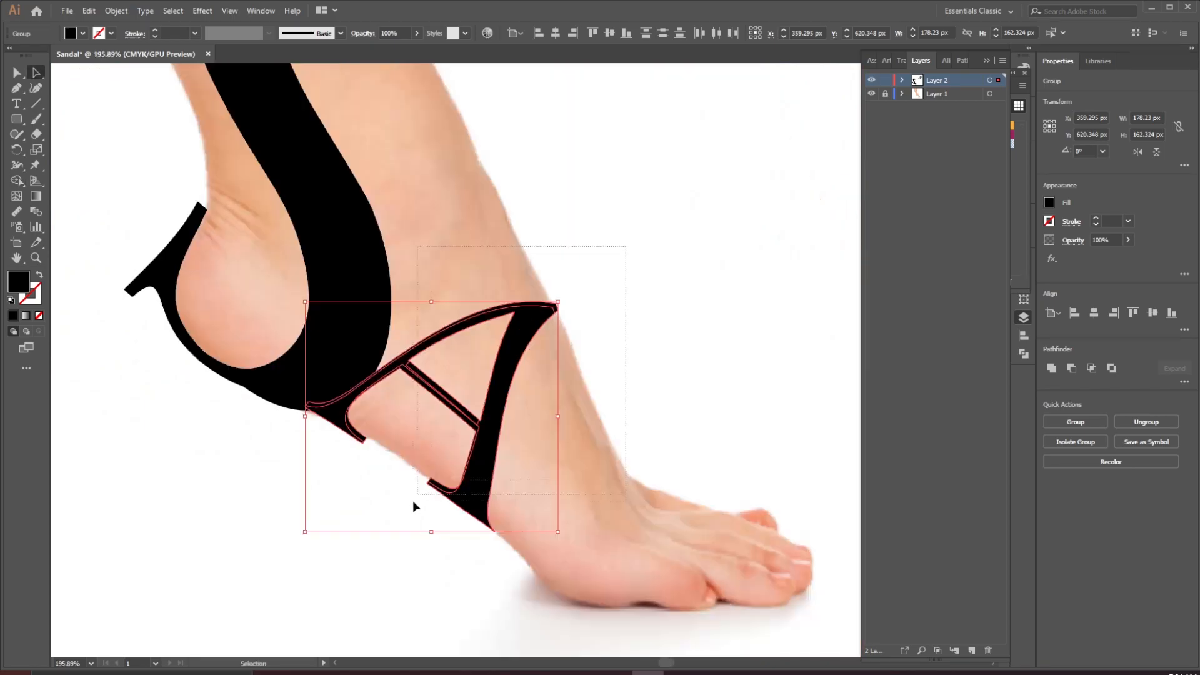
{"action": "left_click_drag", "start_coordinate": [411, 588], "coordinate": [402, 588]}
{"action": "left_click", "coordinate": [1055, 366]}
{"action": "left_click", "coordinate": [646, 341]}
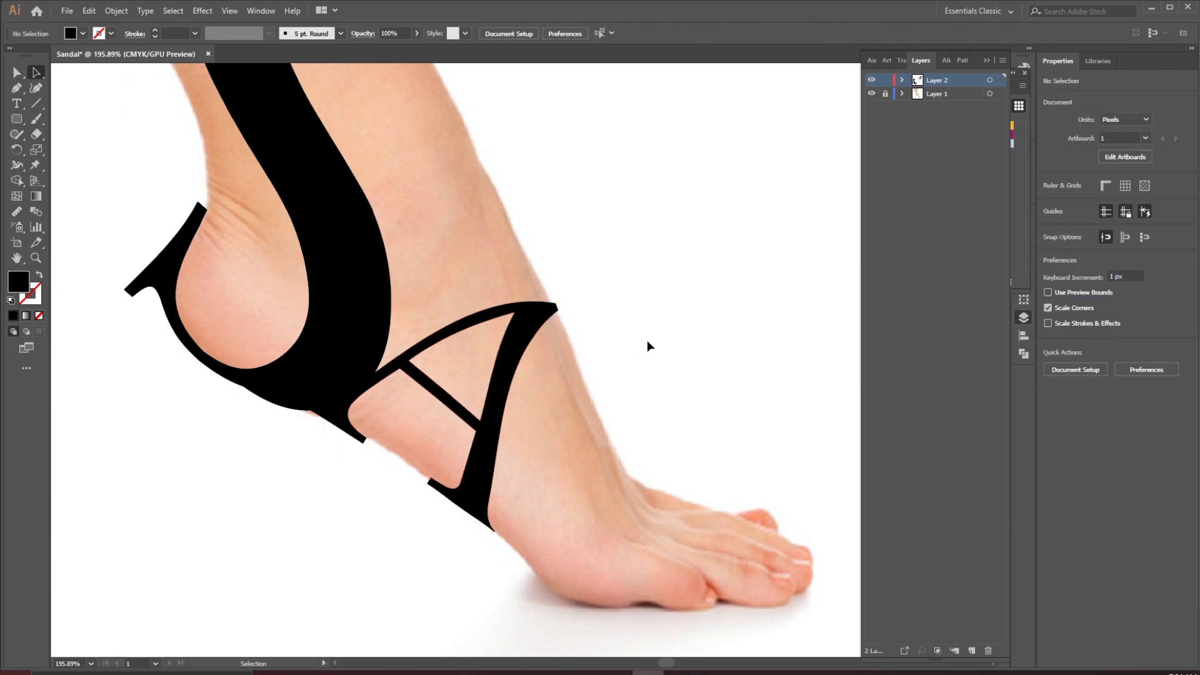
{"action": "left_click_drag", "start_coordinate": [526, 328], "coordinate": [577, 342]}
{"action": "key", "text": "ctrl+z"}
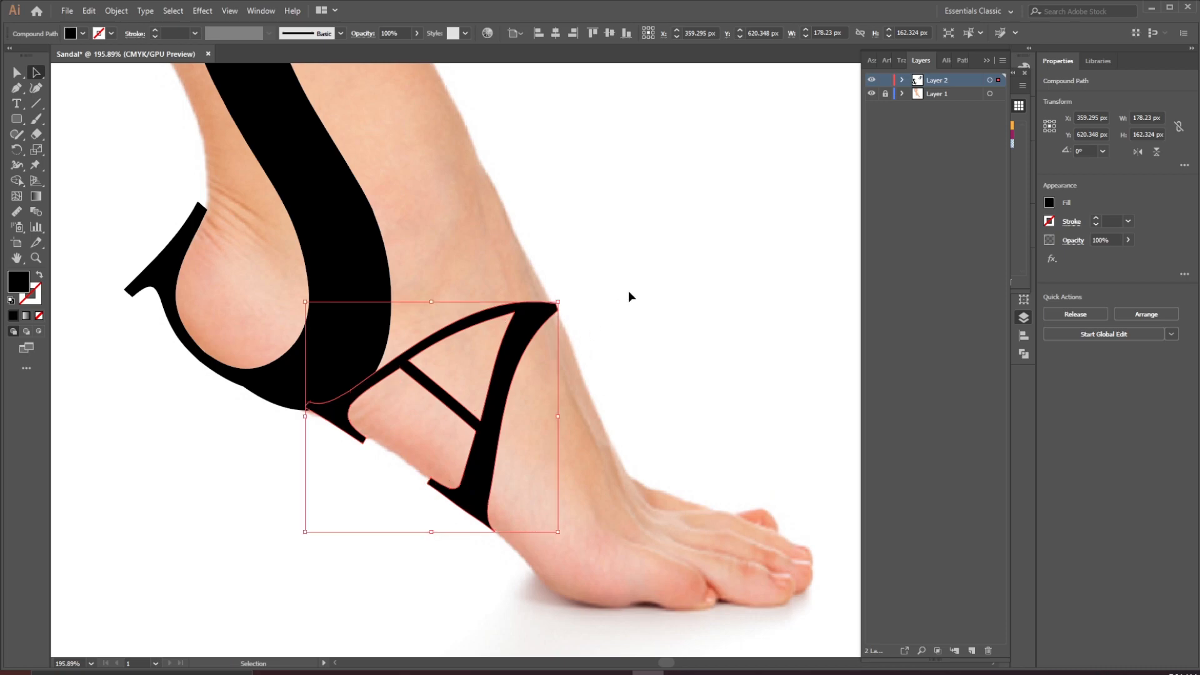
{"action": "left_click", "coordinate": [628, 295]}
Bring the rotated letter text frame down onto the instep and retype its character as L
{"action": "key", "text": "ctrl+minus"}
{"action": "left_click_drag", "start_coordinate": [489, 364], "coordinate": [452, 367]}
{"action": "left_click_drag", "start_coordinate": [509, 322], "coordinate": [460, 427]}
{"action": "left_click_drag", "start_coordinate": [670, 138], "coordinate": [465, 512]}
{"action": "double_click", "coordinate": [466, 512]}
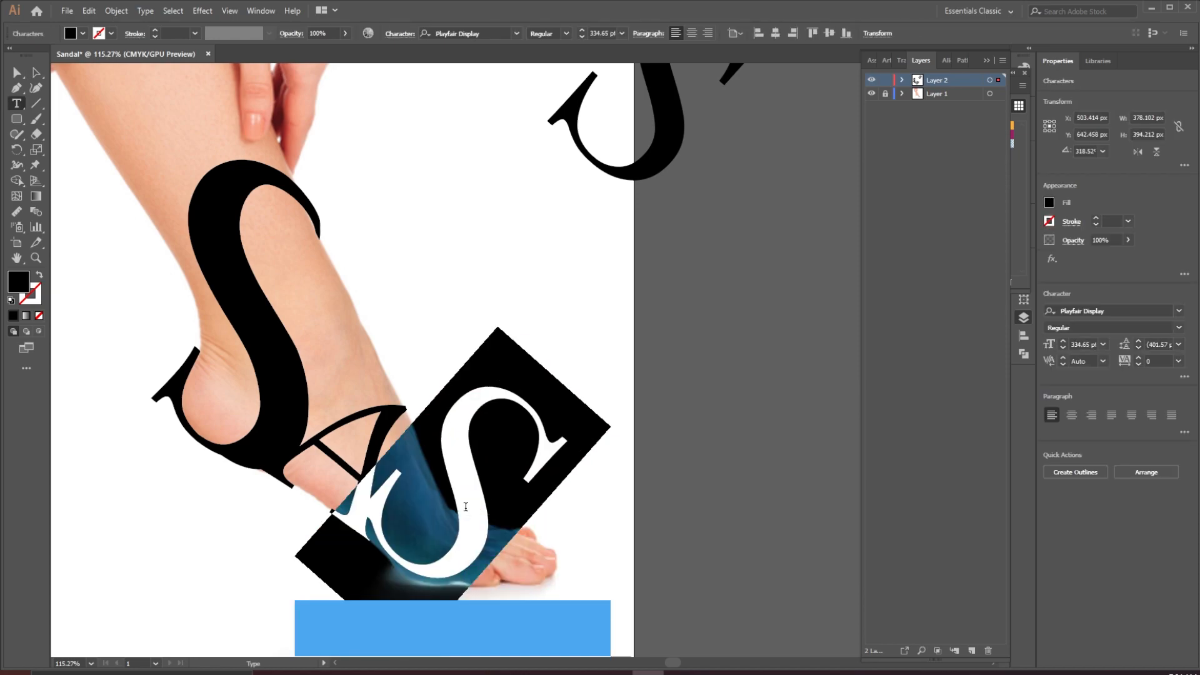
{"action": "type", "text": "L"}
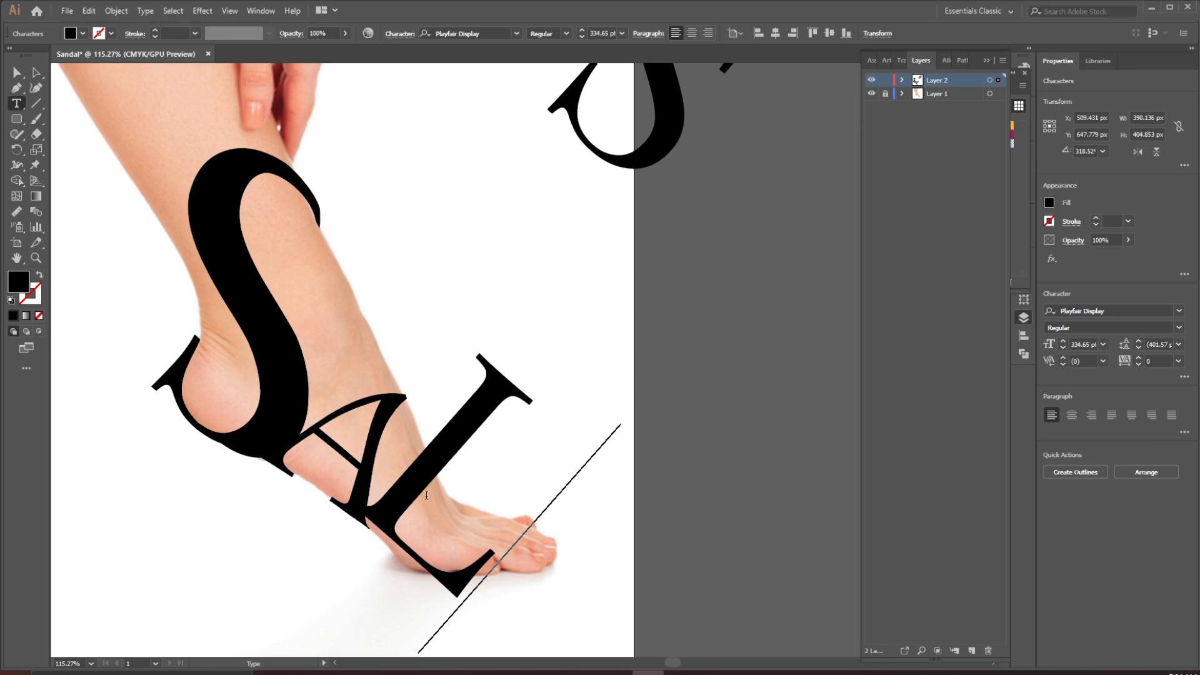
Scale the L down to about 149 pt and place it against the A's right leg on the instep
{"action": "left_click", "coordinate": [37, 73]}
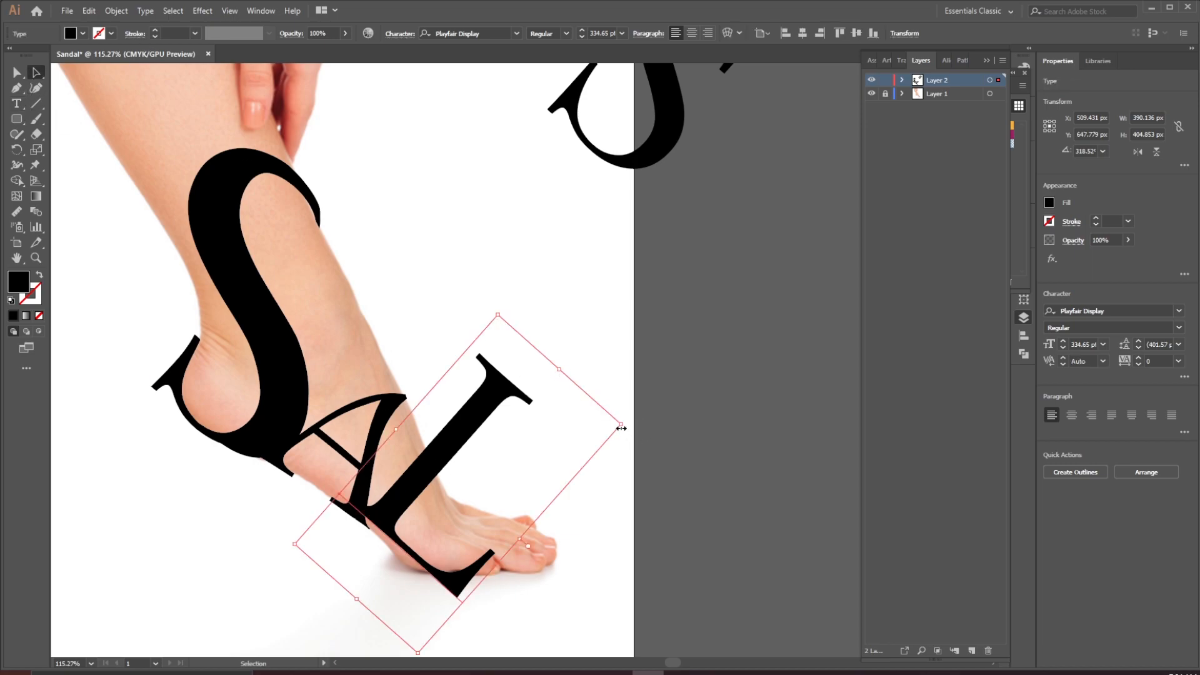
{"action": "left_click_drag", "start_coordinate": [622, 427], "coordinate": [408, 480]}
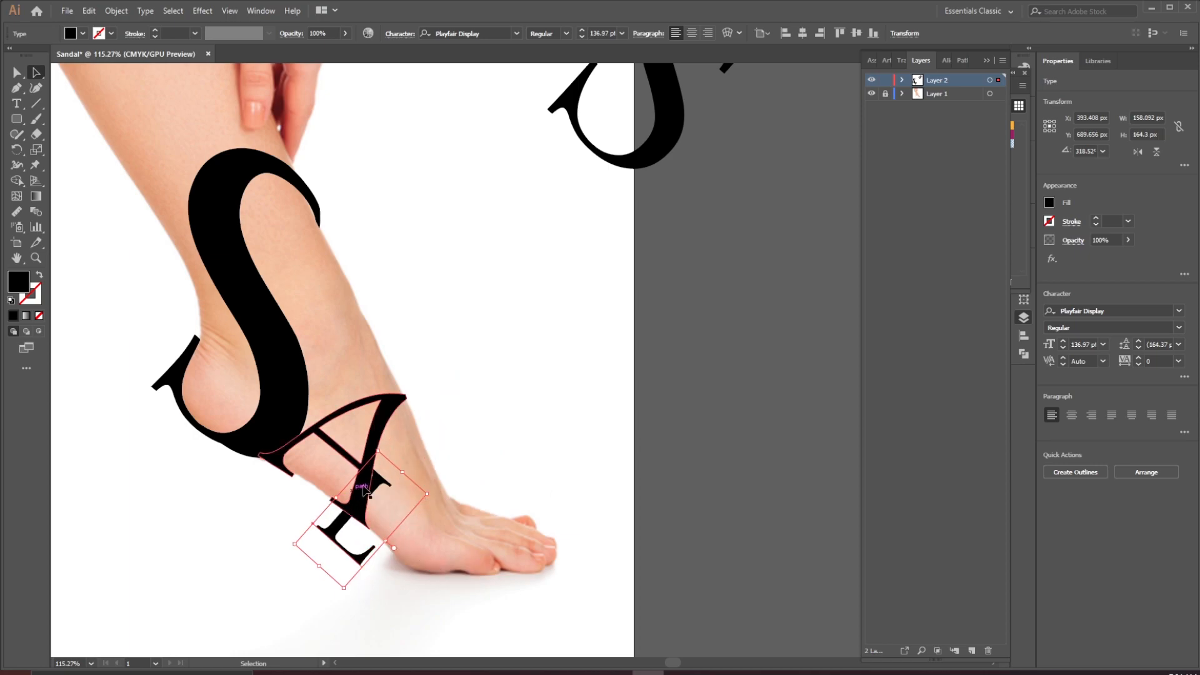
{"action": "left_click_drag", "start_coordinate": [338, 535], "coordinate": [382, 532]}
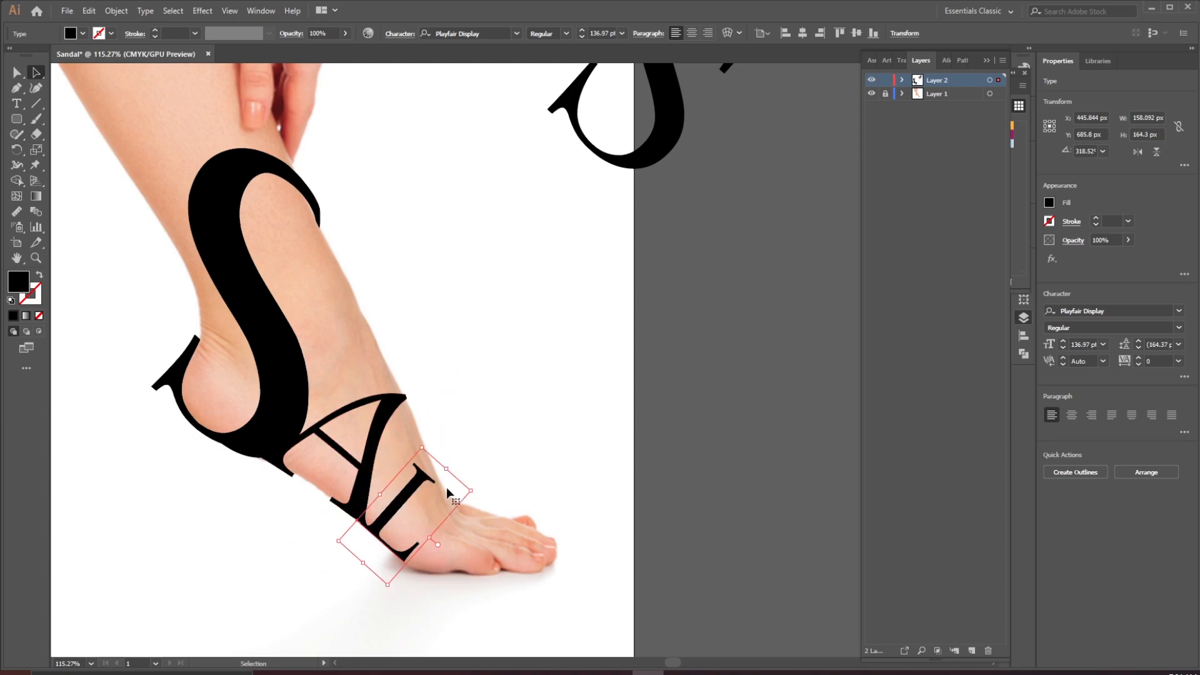
{"action": "left_click_drag", "start_coordinate": [447, 470], "coordinate": [485, 487]}
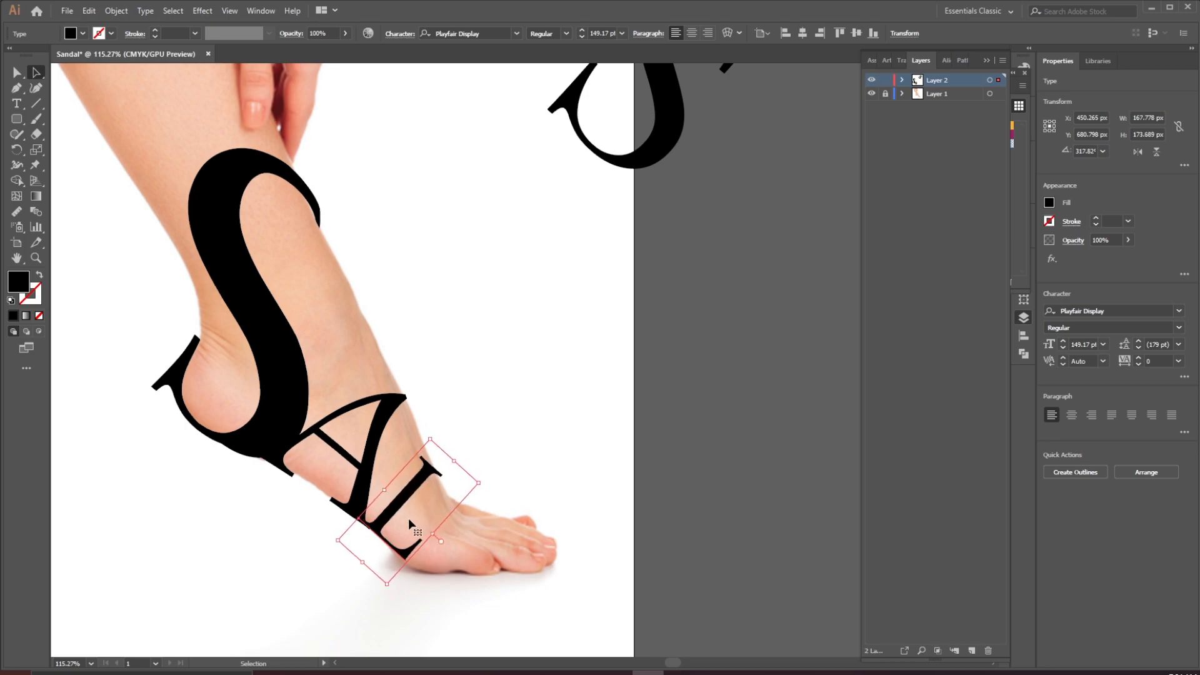
Fine-tune the L's position and rotation so it overlaps the A's leg
{"action": "scroll", "coordinate": [416, 522], "scroll_direction": "up", "scroll_amount": 5}
{"action": "left_click_drag", "start_coordinate": [425, 535], "coordinate": [421, 535]}
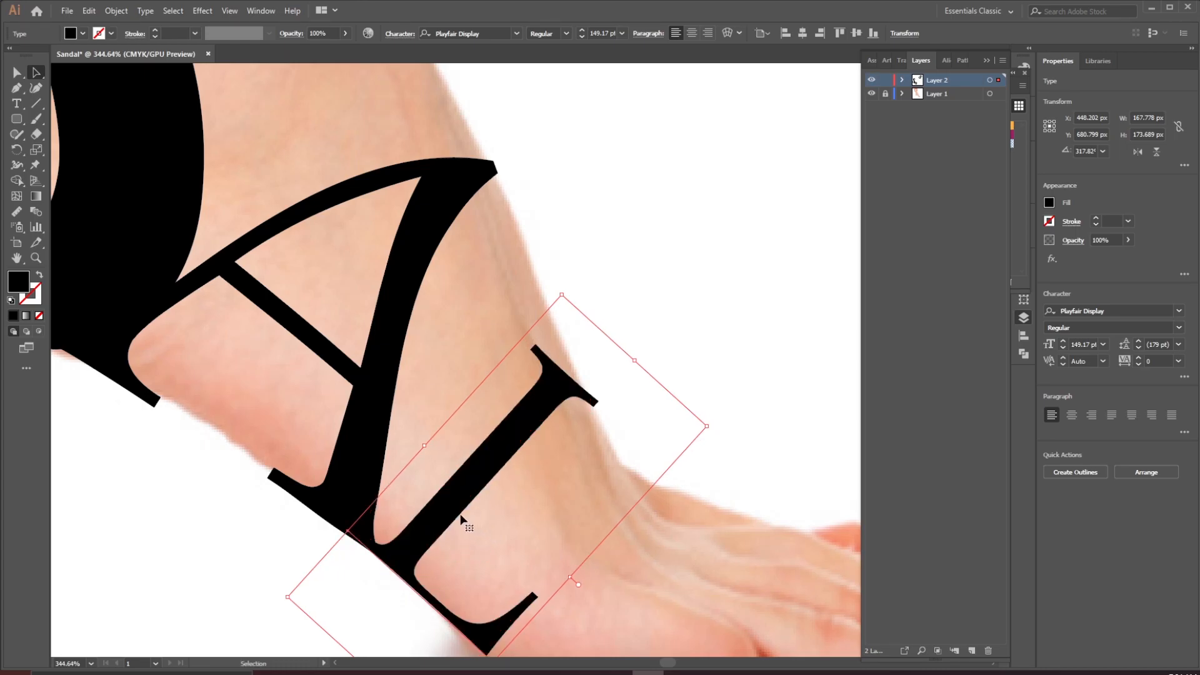
{"action": "left_click_drag", "start_coordinate": [710, 429], "coordinate": [714, 432]}
{"action": "left_click_drag", "start_coordinate": [640, 364], "coordinate": [454, 465]}
{"action": "key", "text": "ctrl+0"}
{"action": "left_click_drag", "start_coordinate": [369, 472], "coordinate": [420, 507]}
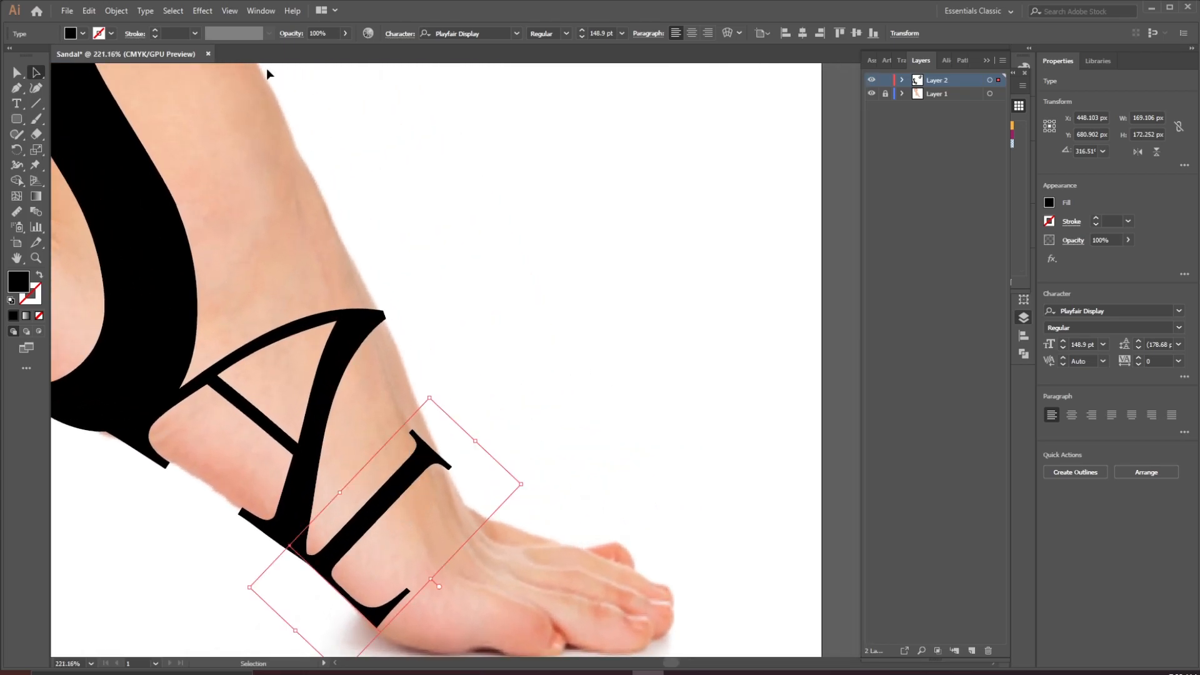
Apply an envelope mesh with 1 row and 1 column to the L
{"action": "left_click", "coordinate": [117, 11]}
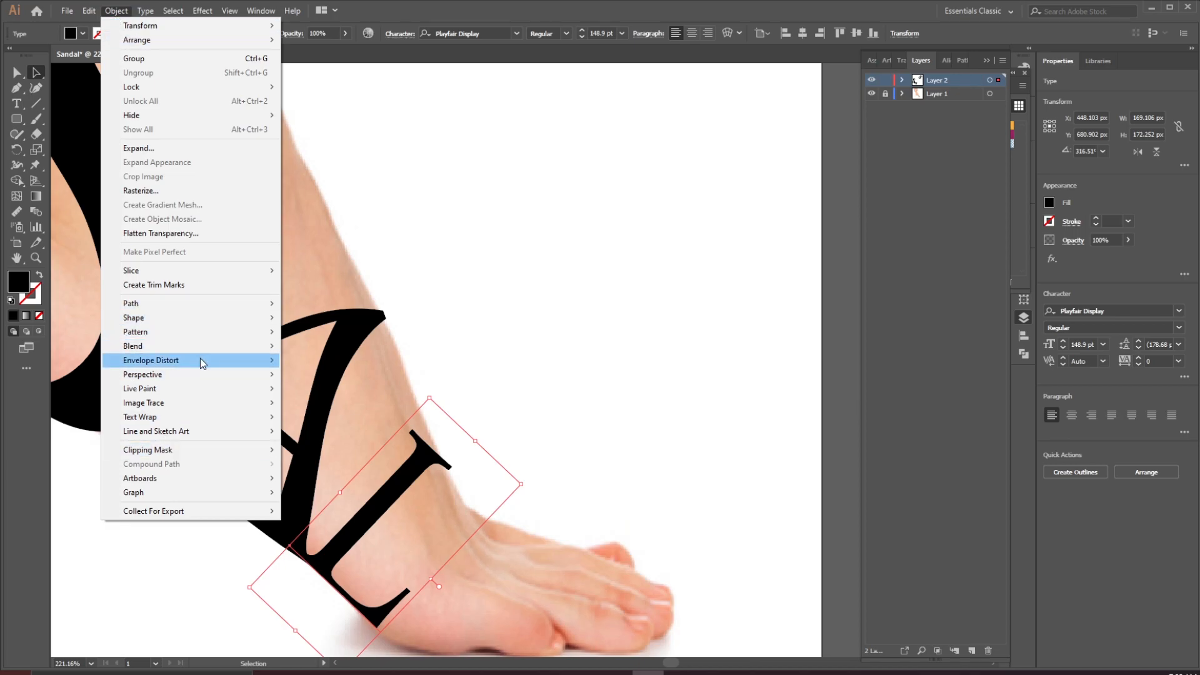
{"action": "mouse_move", "coordinate": [200, 361]}
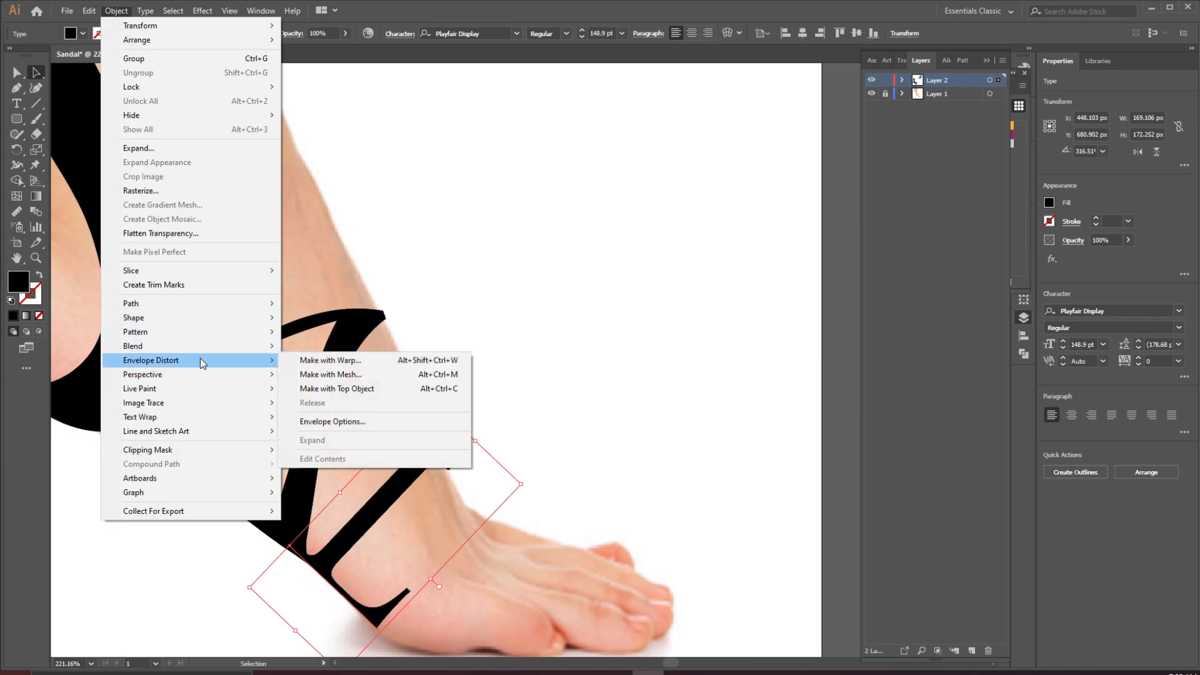
{"action": "left_click", "coordinate": [395, 372]}
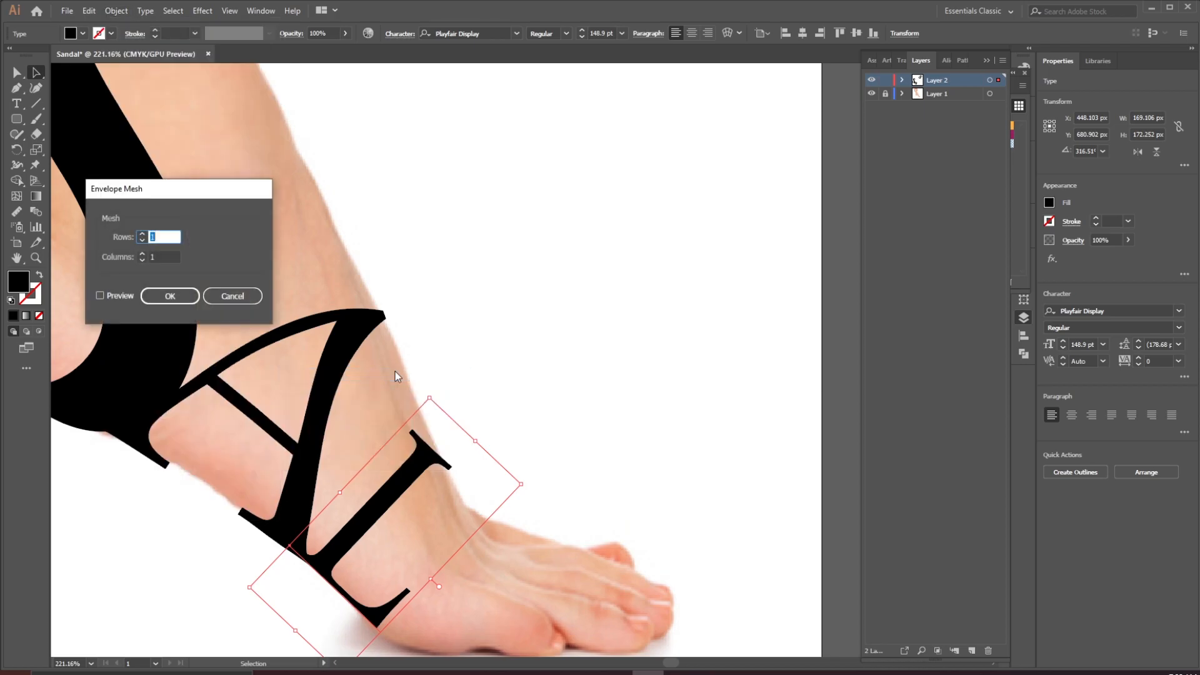
{"action": "left_click", "coordinate": [159, 298]}
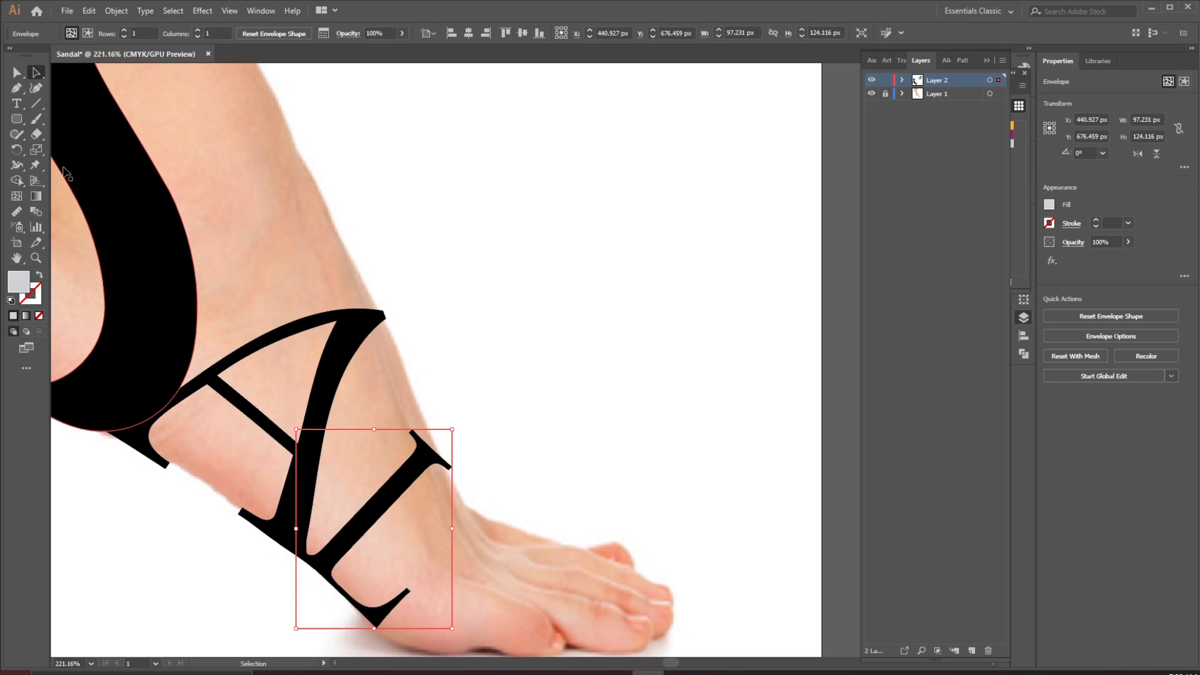
Add mesh lines to the L's envelope and pull its top point up over the instep
{"action": "left_click", "coordinate": [16, 196]}
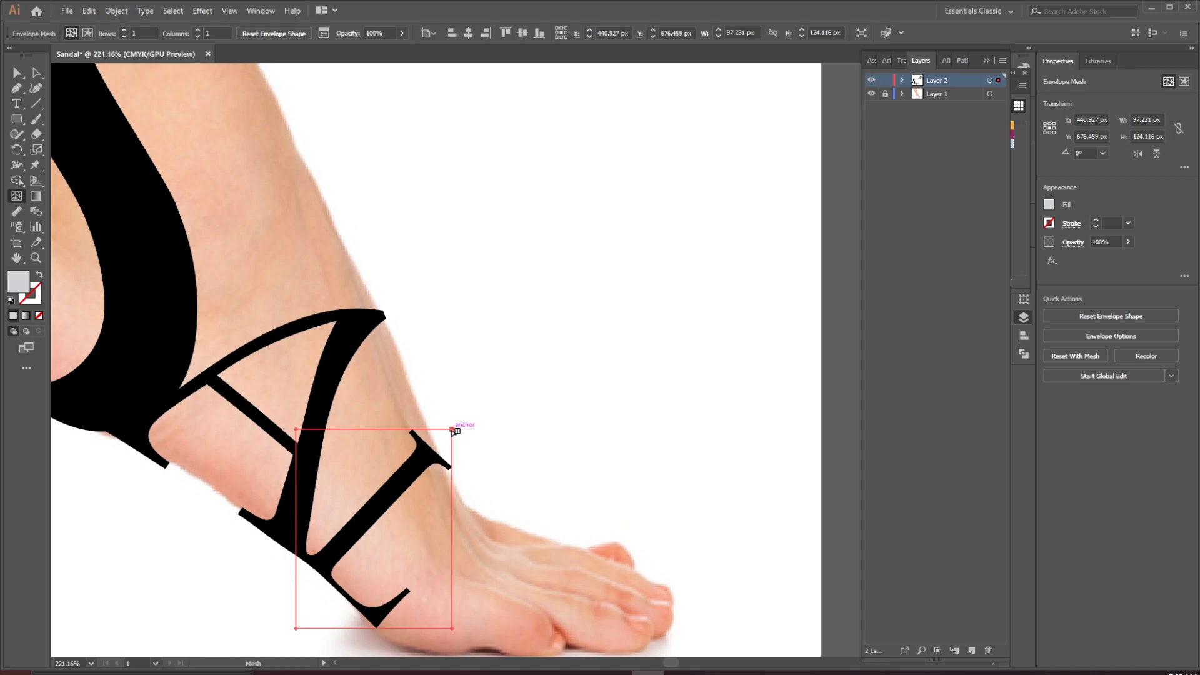
{"action": "left_click_drag", "start_coordinate": [452, 430], "coordinate": [453, 435]}
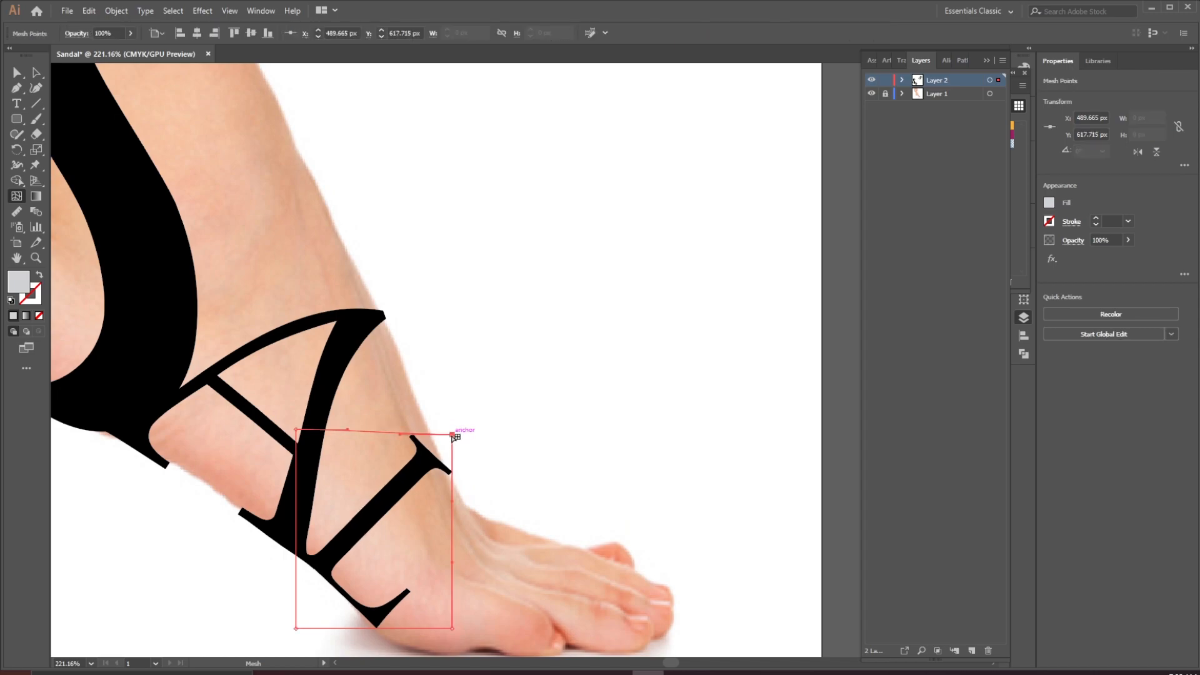
{"action": "left_click", "coordinate": [453, 503]}
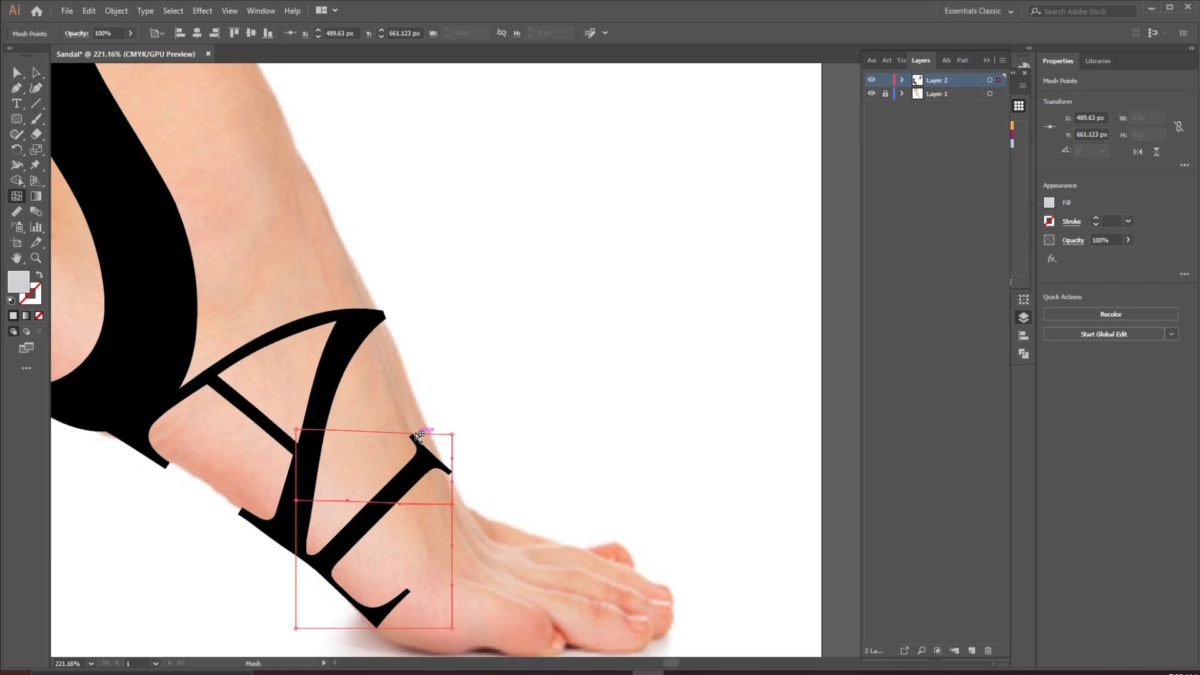
{"action": "left_click", "coordinate": [412, 433]}
{"action": "left_click_drag", "start_coordinate": [412, 433], "coordinate": [416, 408]}
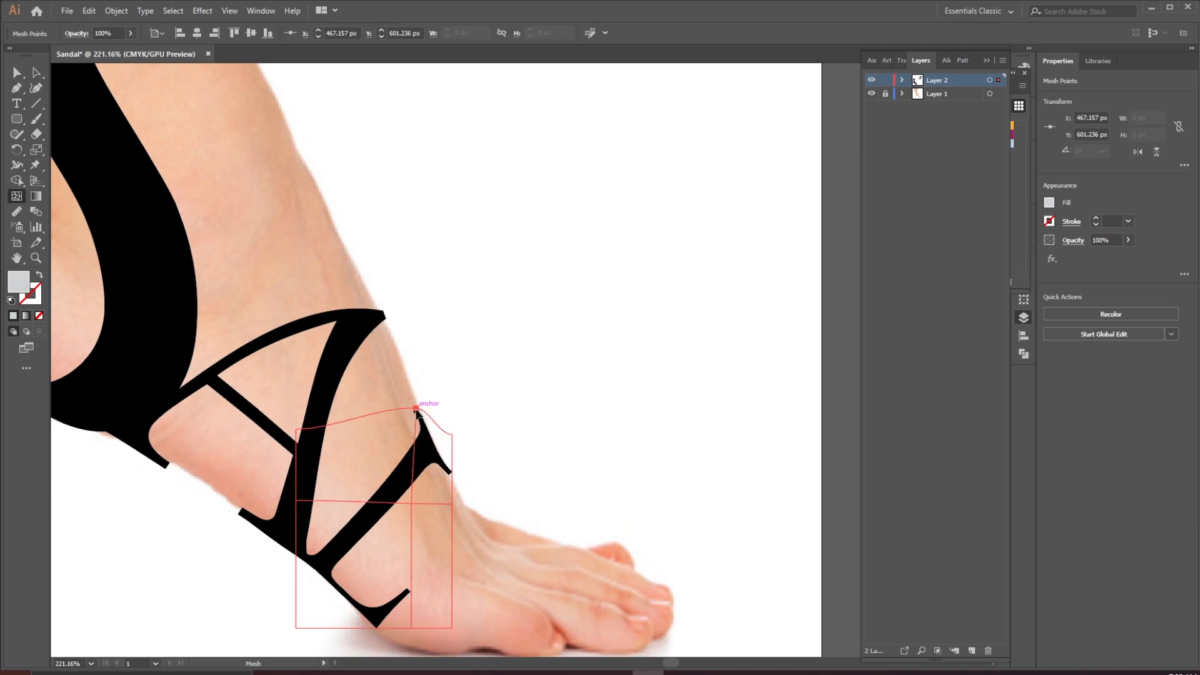
{"action": "left_click_drag", "start_coordinate": [452, 434], "coordinate": [453, 440]}
Adjust the envelope's mesh points and handles so the L's serif hugs the top of the foot
{"action": "scroll", "coordinate": [440, 575], "scroll_direction": "down", "scroll_amount": 3}
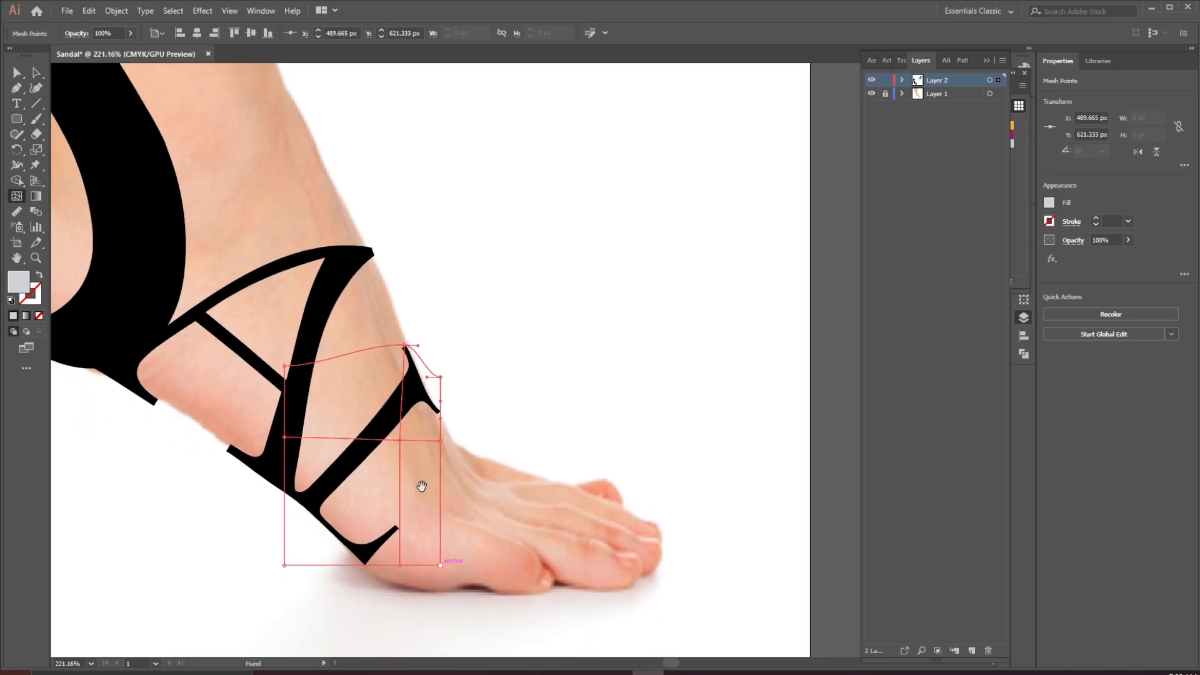
{"action": "left_click_drag", "start_coordinate": [403, 441], "coordinate": [392, 434]}
{"action": "key", "text": "ctrl"}
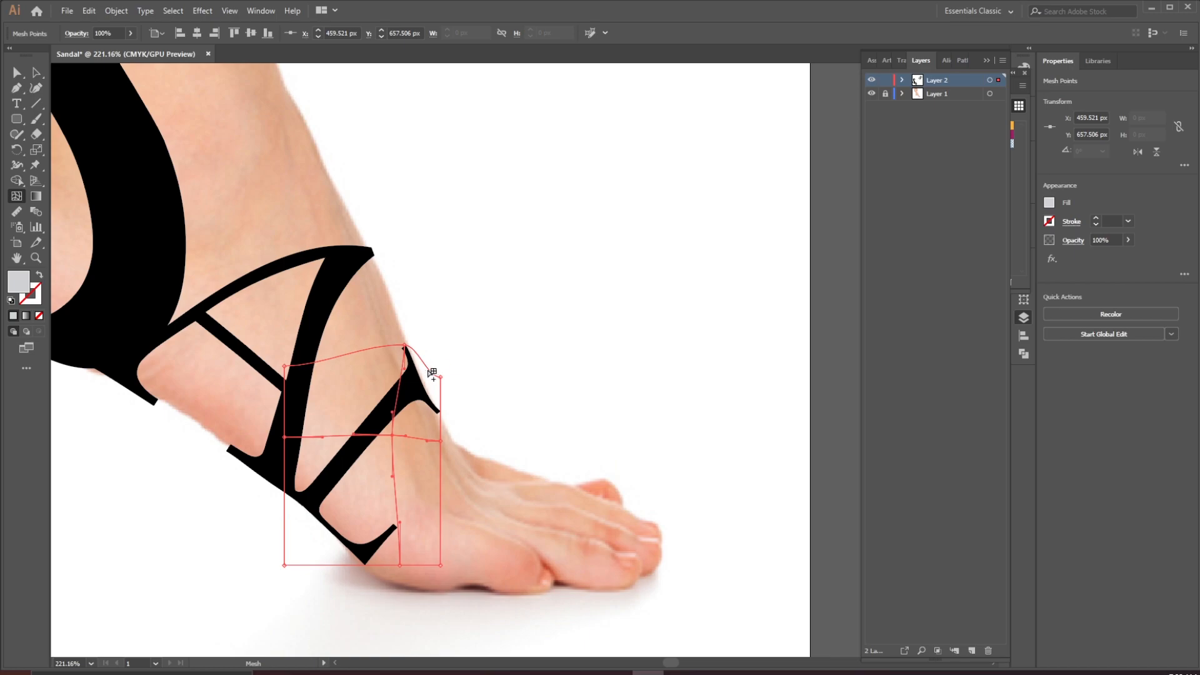
{"action": "left_click", "coordinate": [445, 373], "text": "ctrl"}
{"action": "left_click", "coordinate": [444, 373]}
{"action": "left_click_drag", "start_coordinate": [444, 372], "coordinate": [595, 619]}
{"action": "key", "text": "ctrl+space"}
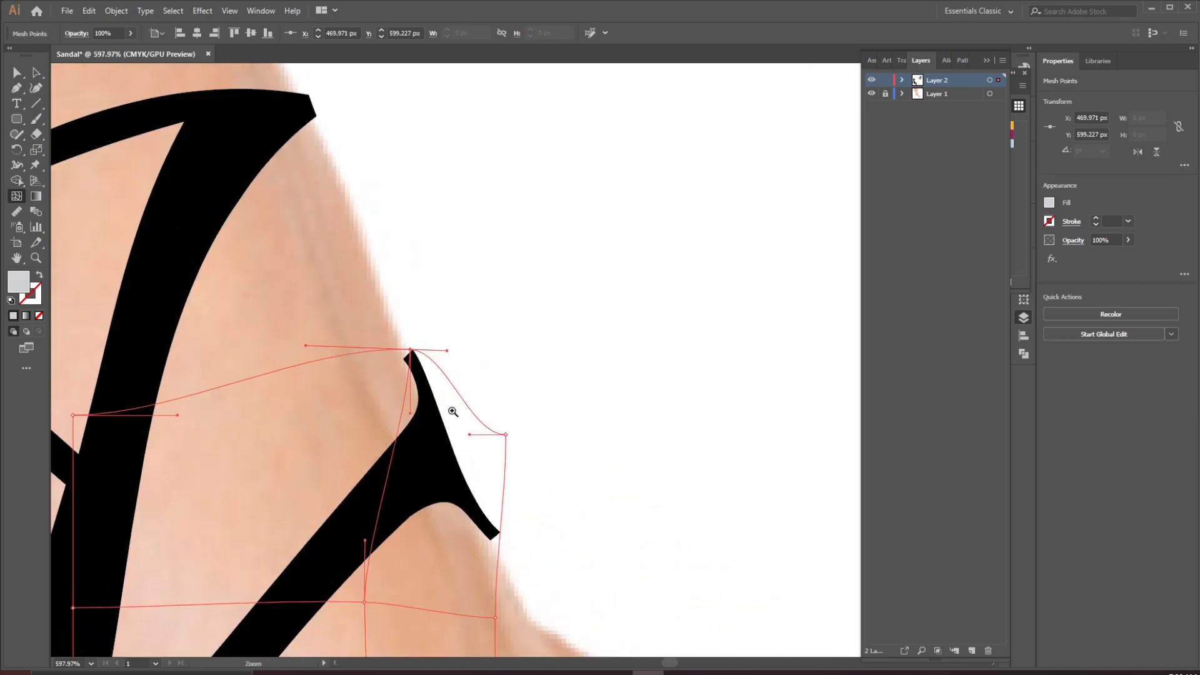
{"action": "left_click", "coordinate": [449, 402]}
{"action": "left_click_drag", "start_coordinate": [398, 328], "coordinate": [394, 329]}
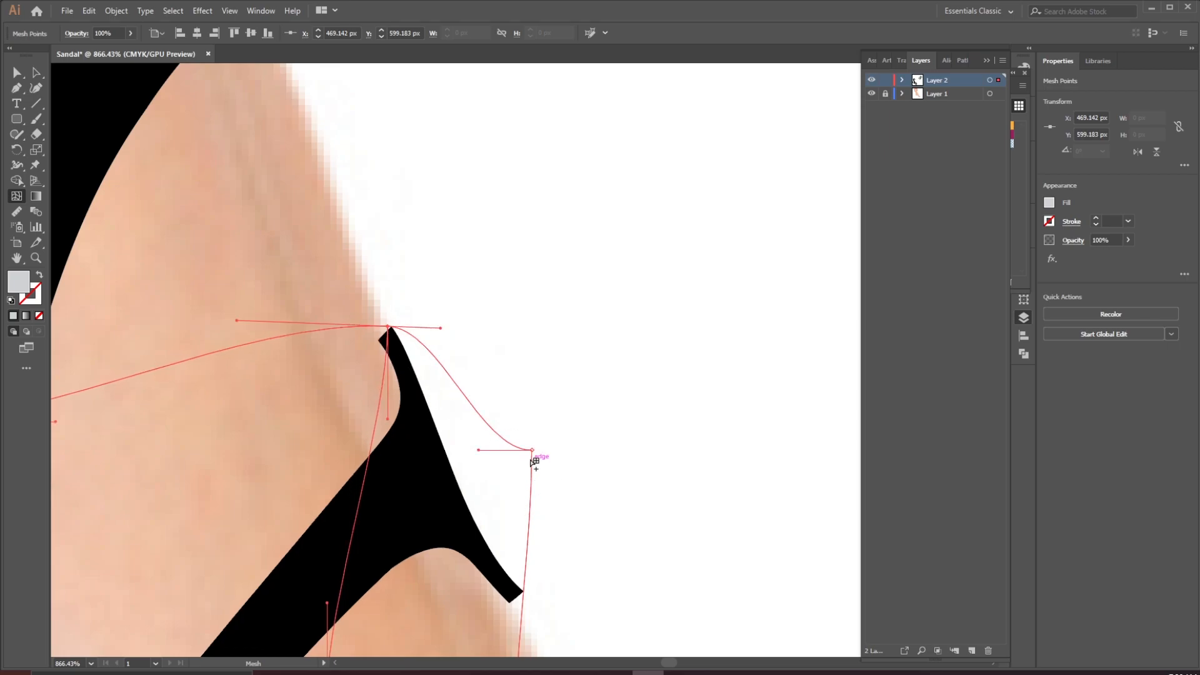
{"action": "left_click_drag", "start_coordinate": [531, 451], "coordinate": [530, 456]}
{"action": "left_click_drag", "start_coordinate": [568, 417], "coordinate": [341, 497]}
{"action": "left_click_drag", "start_coordinate": [602, 499], "coordinate": [552, 513]}
{"action": "left_click_drag", "start_coordinate": [596, 576], "coordinate": [495, 392]}
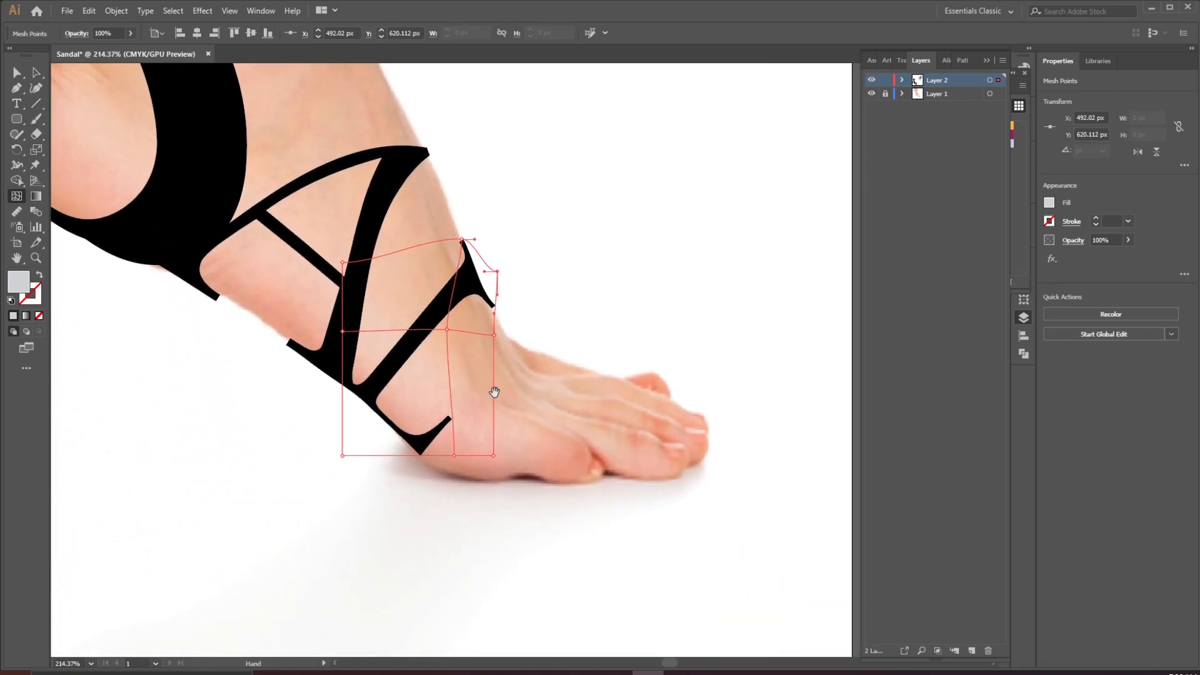
{"action": "left_click_drag", "start_coordinate": [413, 445], "coordinate": [509, 529]}
{"action": "left_click_drag", "start_coordinate": [460, 474], "coordinate": [480, 501]}
{"action": "left_click", "coordinate": [35, 72]}
{"action": "left_click", "coordinate": [76, 291]}
{"action": "left_click", "coordinate": [400, 249]}
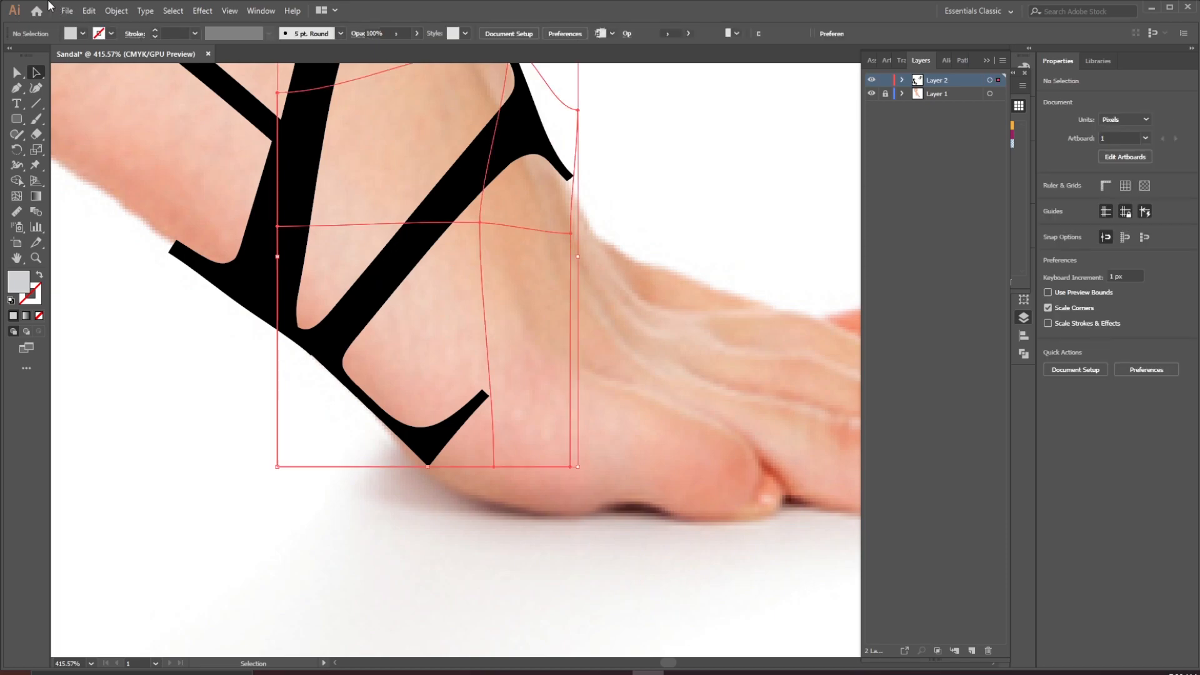
Expand the L's envelope into regular shapes
{"action": "left_click", "coordinate": [117, 11]}
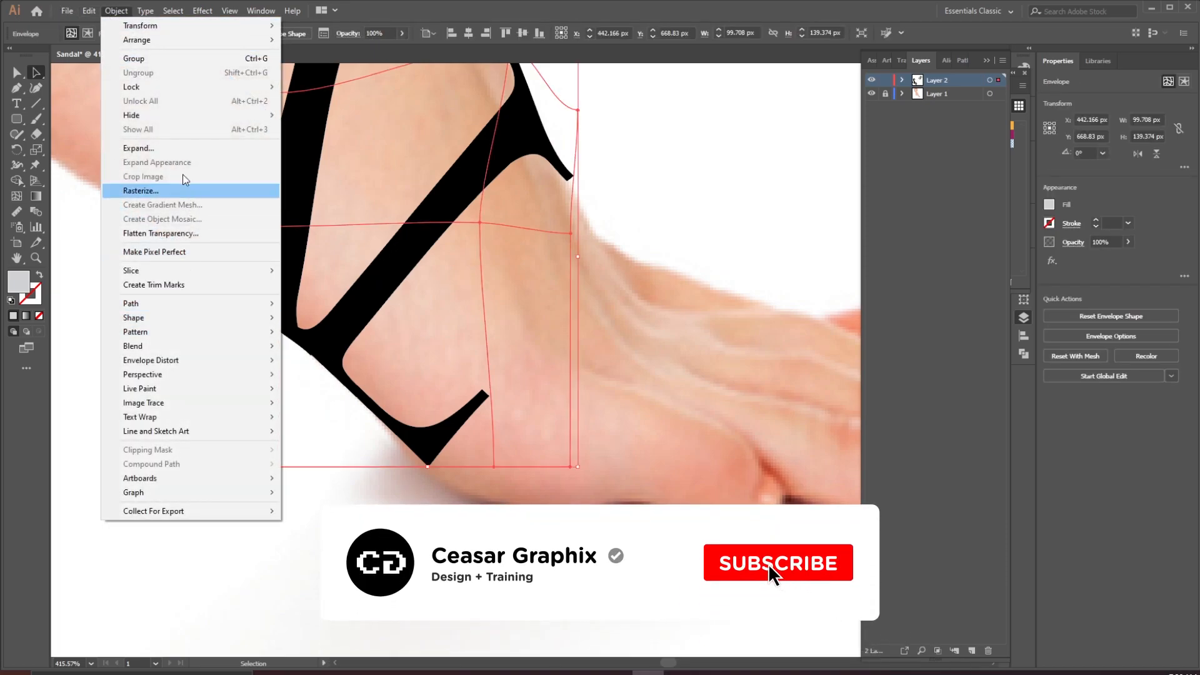
{"action": "left_click", "coordinate": [179, 147]}
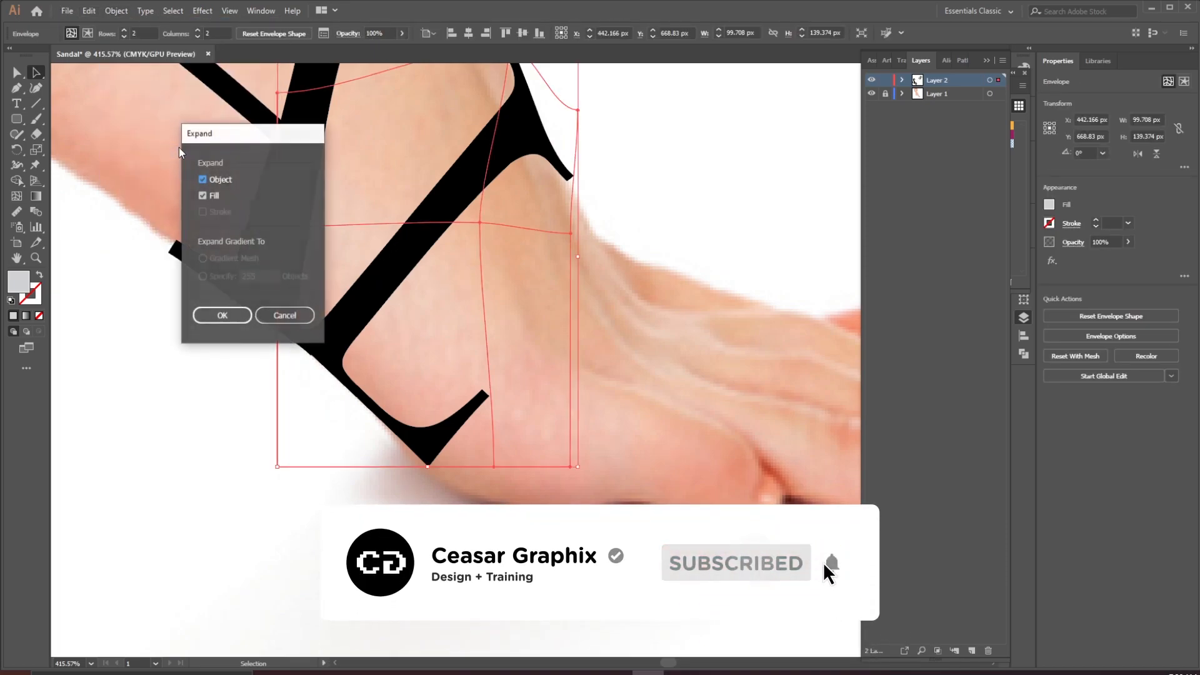
{"action": "left_click", "coordinate": [224, 315]}
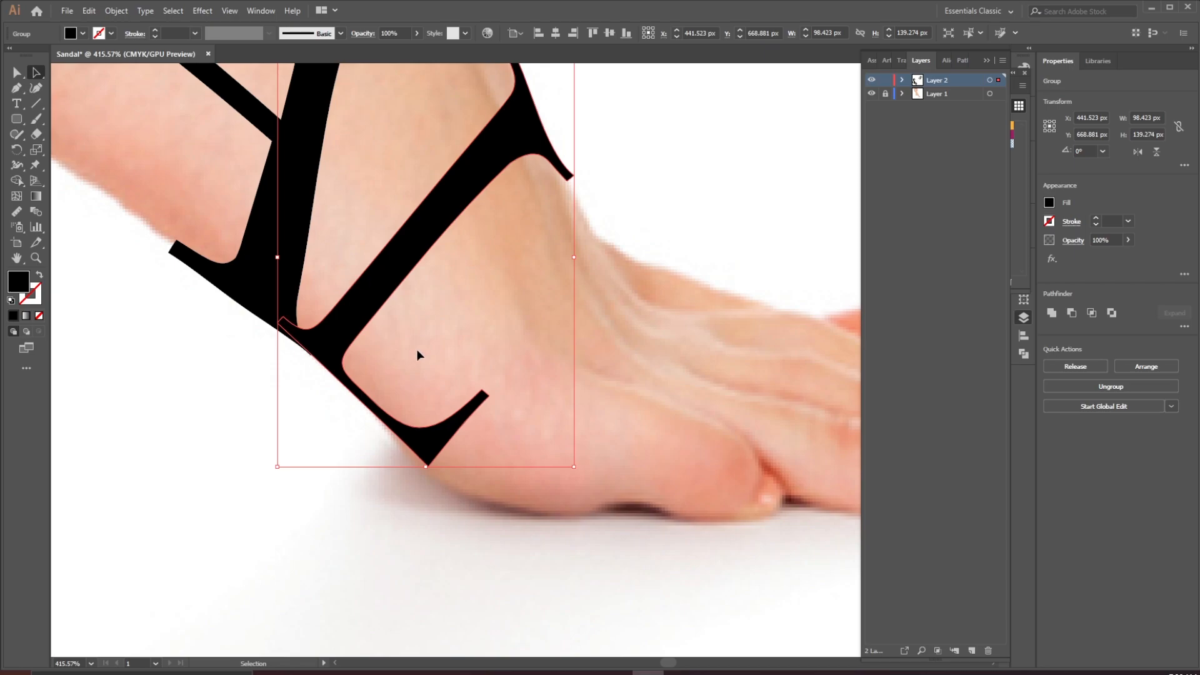
Nudge the expanded L slightly so it sits against the A
{"action": "left_click_drag", "start_coordinate": [451, 229], "coordinate": [422, 352]}
{"action": "left_click_drag", "start_coordinate": [358, 525], "coordinate": [413, 531]}
{"action": "left_click_drag", "start_coordinate": [367, 570], "coordinate": [375, 567]}
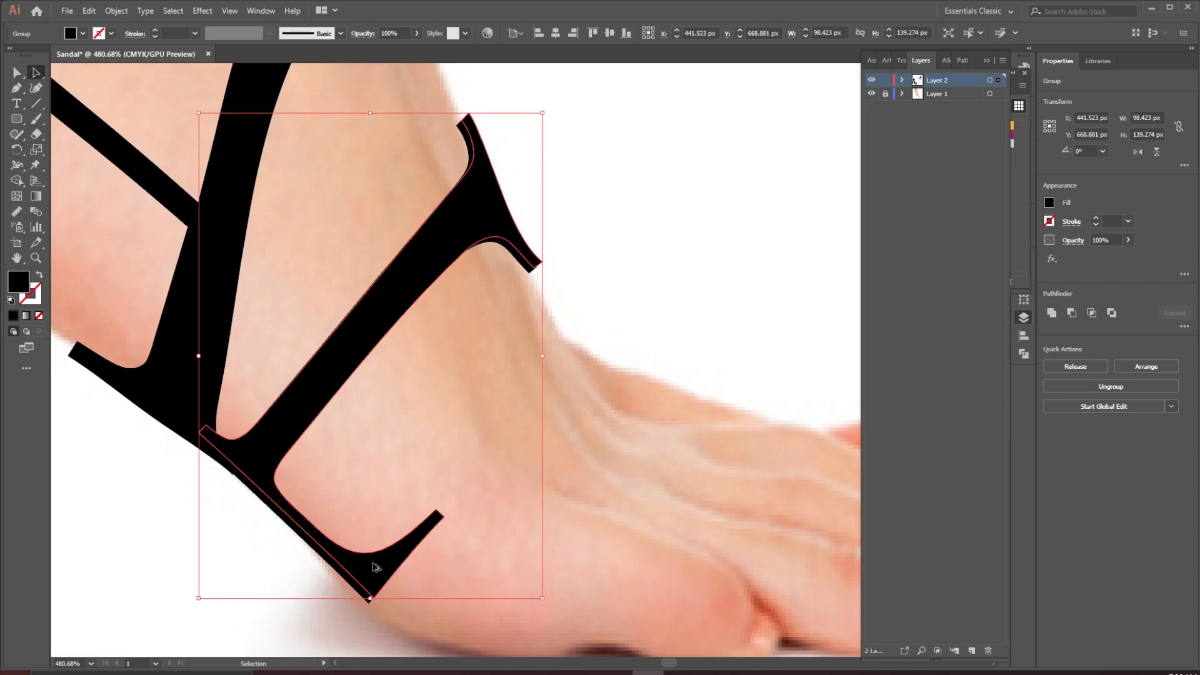
{"action": "left_click_drag", "start_coordinate": [513, 454], "coordinate": [447, 419]}
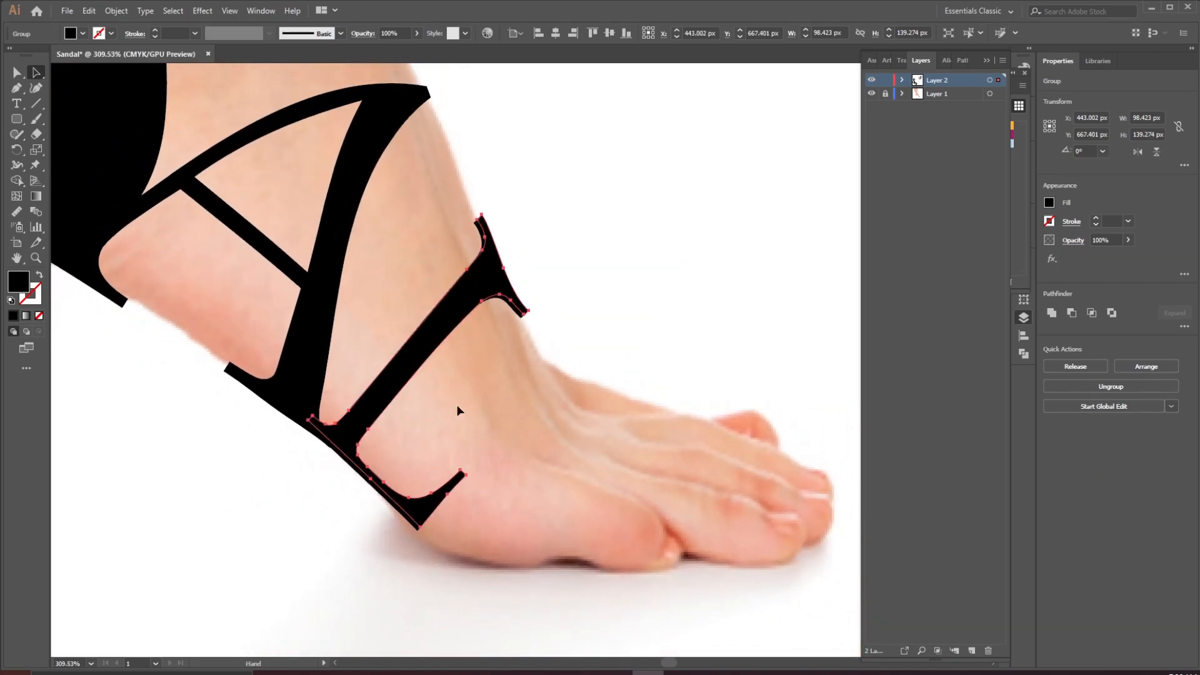
{"action": "left_click_drag", "start_coordinate": [569, 231], "coordinate": [424, 495]}
{"action": "left_click_drag", "start_coordinate": [353, 554], "coordinate": [359, 557]}
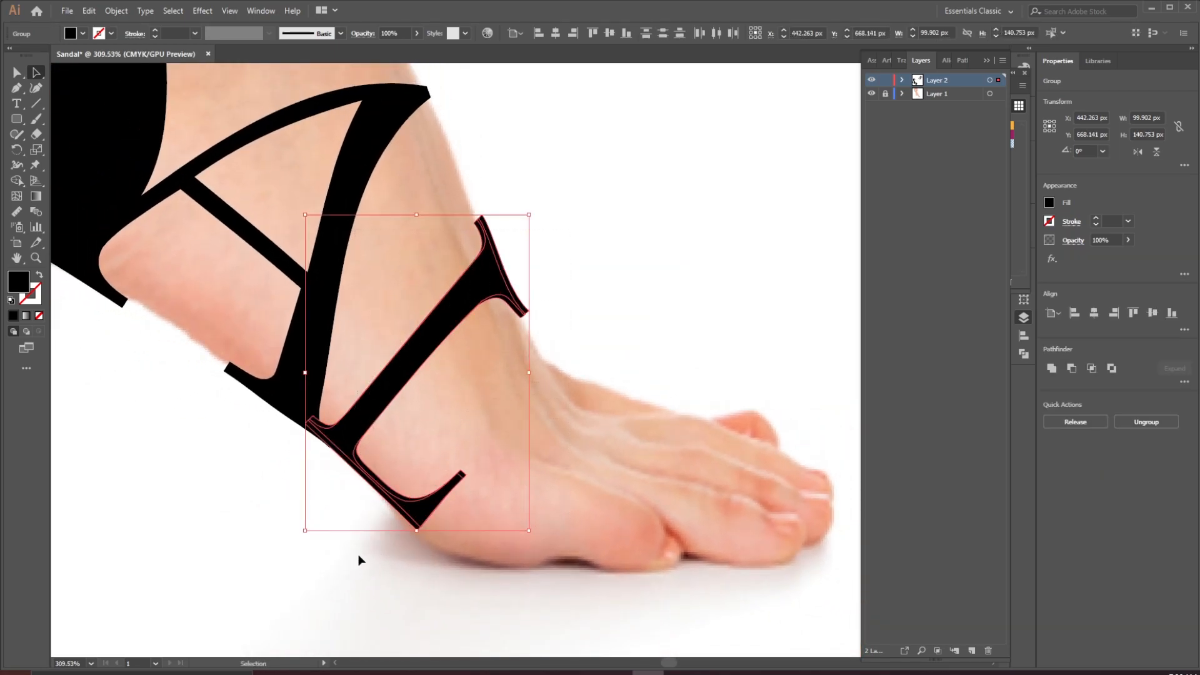
Merge the overlapping pieces along the L's top and stem with the Shape Builder
{"action": "left_click", "coordinate": [16, 180]}
{"action": "key", "text": "ctrl+space"}
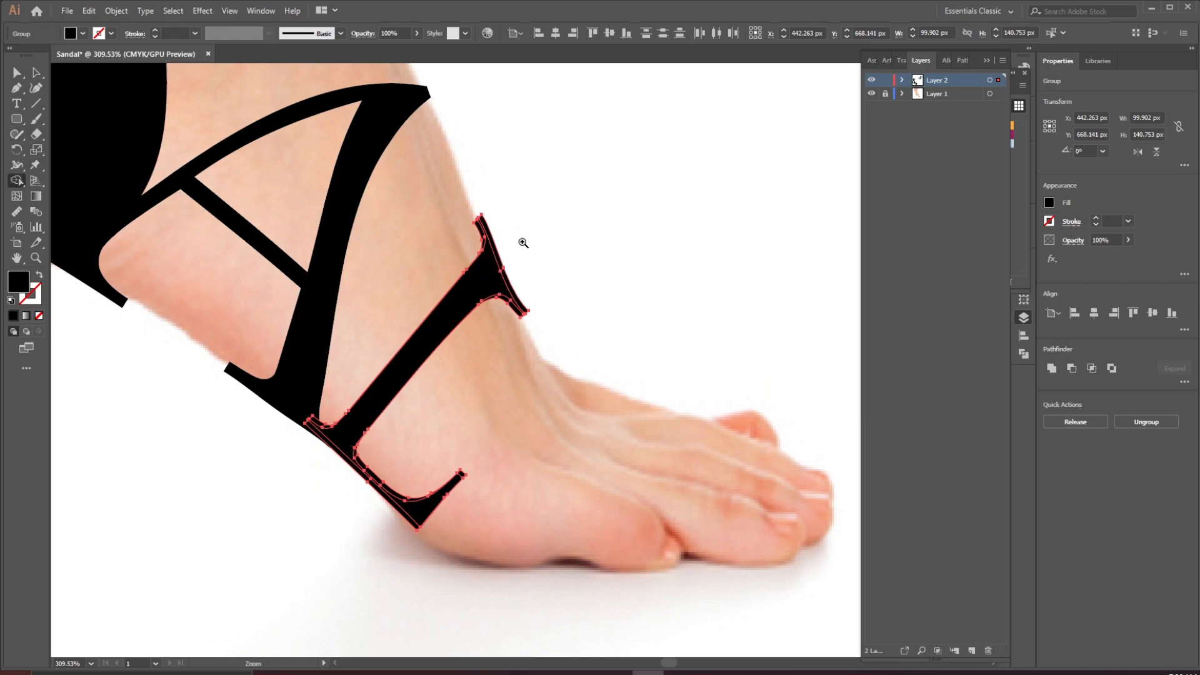
{"action": "left_click", "coordinate": [523, 243]}
{"action": "left_click_drag", "start_coordinate": [500, 242], "coordinate": [490, 252]}
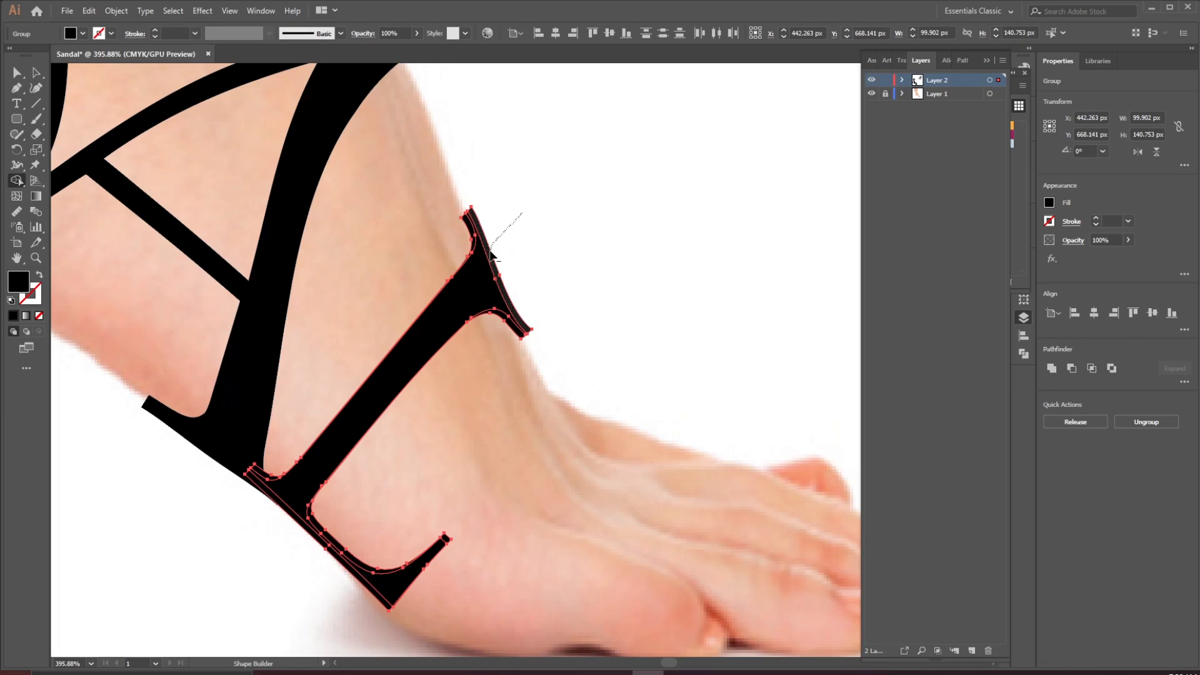
{"action": "left_click_drag", "start_coordinate": [393, 463], "coordinate": [371, 251]}
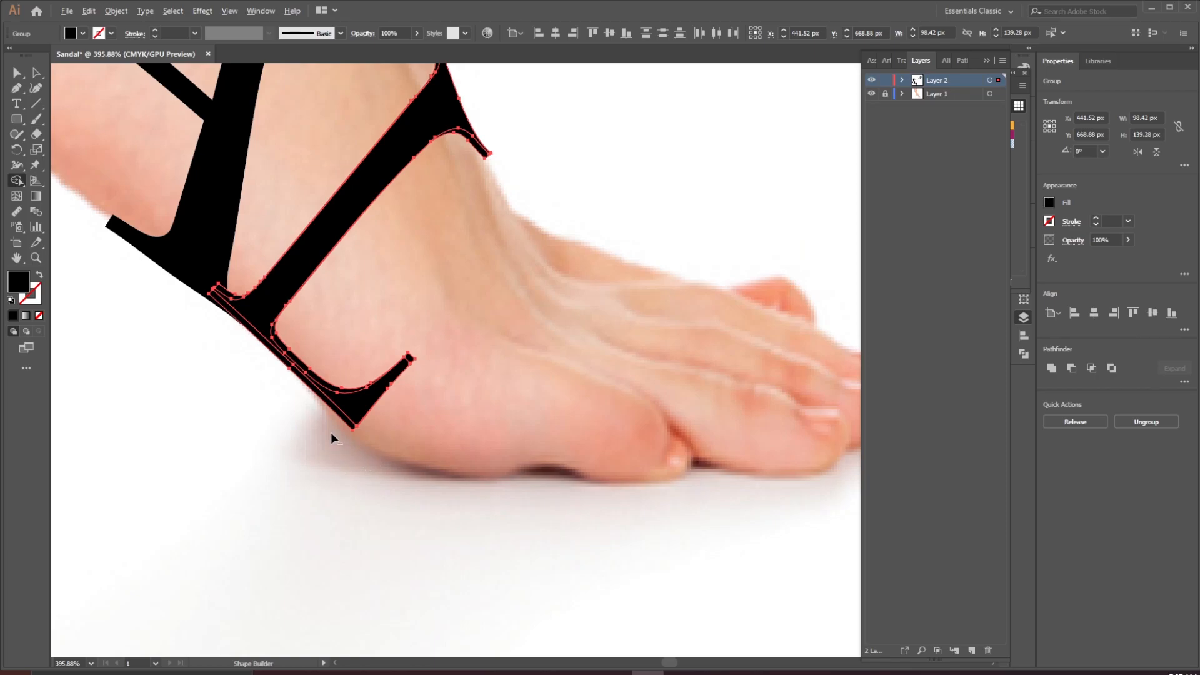
{"action": "scroll", "coordinate": [404, 429], "scroll_direction": "down", "scroll_amount": 4}
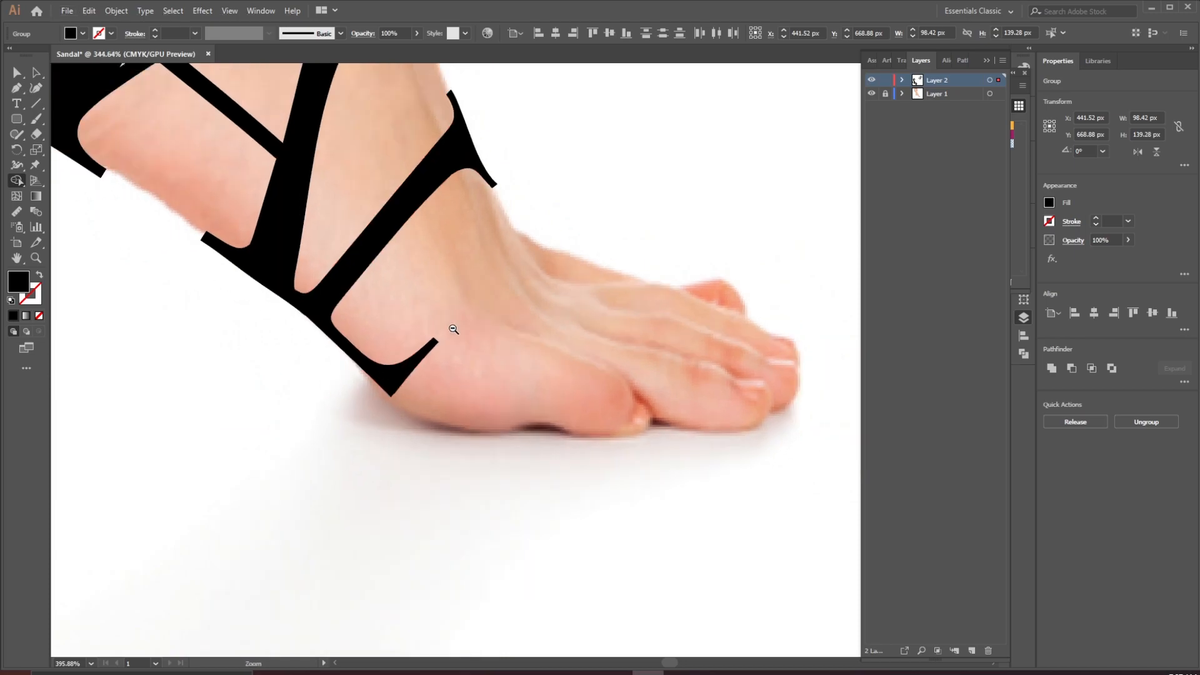
Select the whole L and unite its parts into one shape
{"action": "key", "text": "v"}
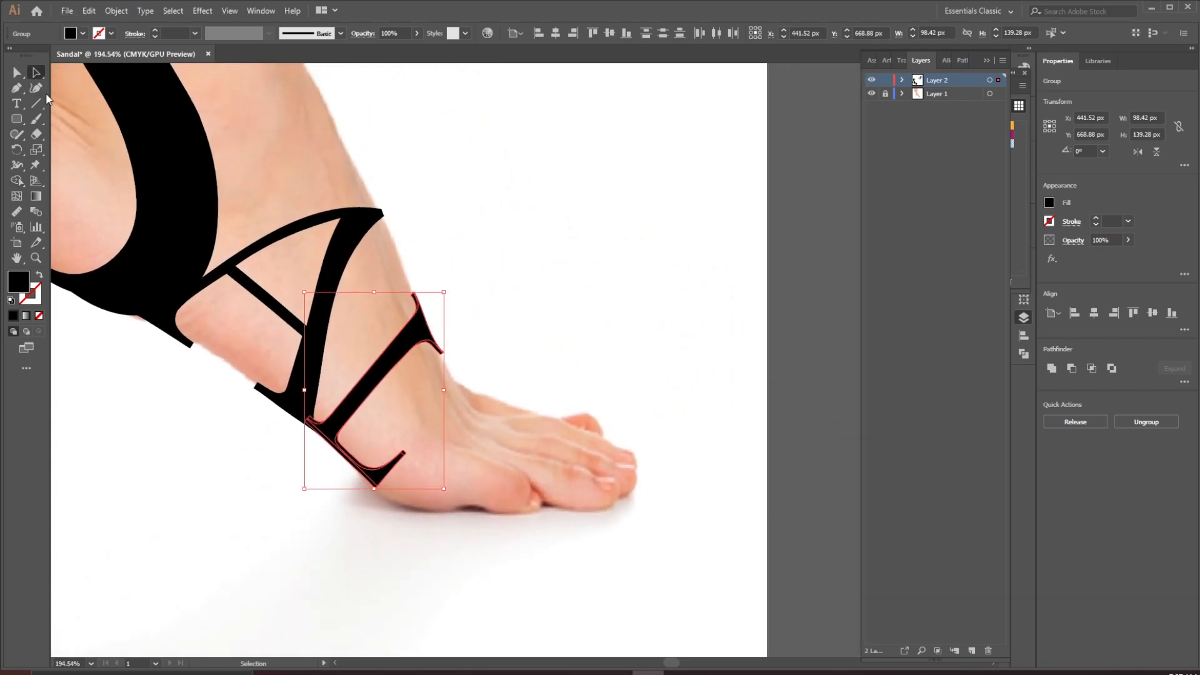
{"action": "left_click", "coordinate": [1052, 368]}
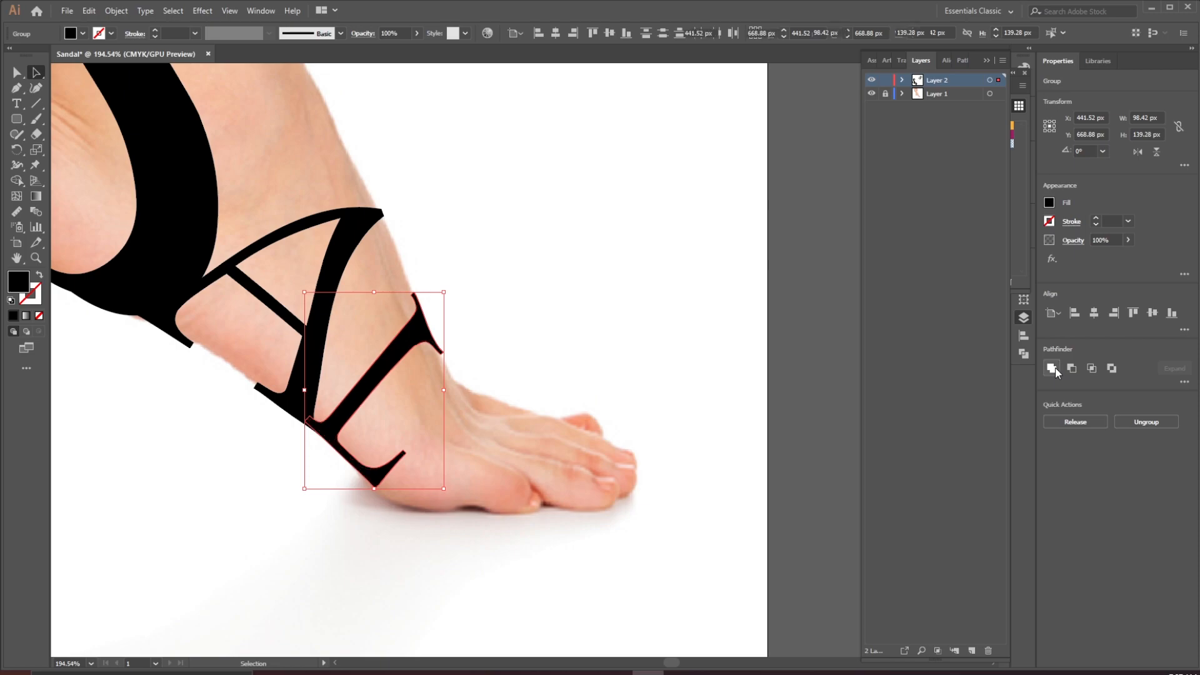
{"action": "left_click", "coordinate": [493, 298]}
Move another rotated S text frame onto the front of the foot
{"action": "key", "text": "z"}
{"action": "left_click_drag", "start_coordinate": [542, 308], "coordinate": [451, 357]}
{"action": "key", "text": "space"}
{"action": "left_click_drag", "start_coordinate": [450, 240], "coordinate": [360, 357]}
{"action": "left_click_drag", "start_coordinate": [597, 129], "coordinate": [479, 475]}
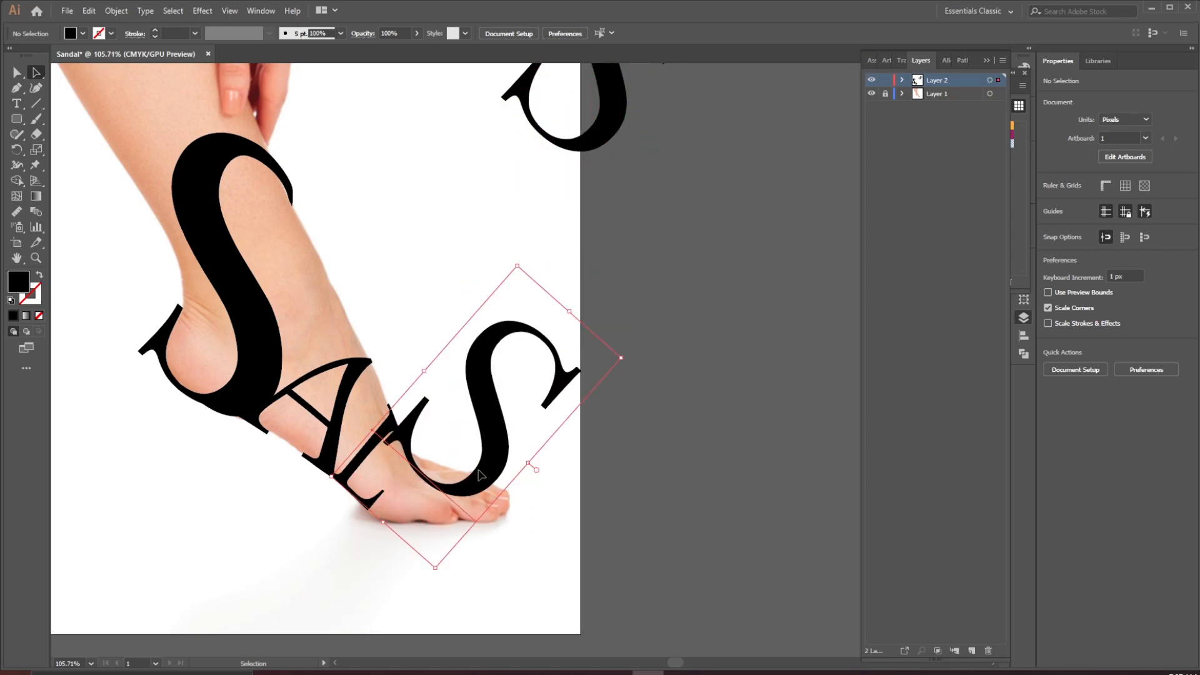
Edit the copied S text on the foot so it reads a capital F instead
{"action": "key", "text": "t"}
{"action": "double_click", "coordinate": [484, 445]}
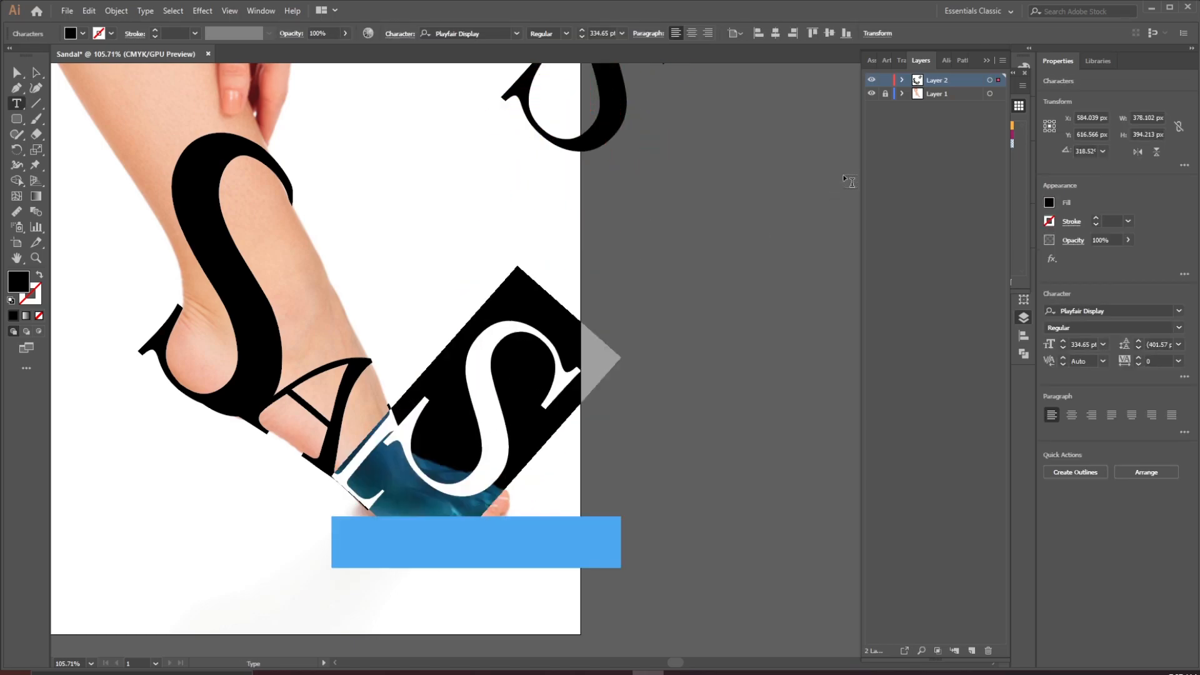
{"action": "type", "text": "f"}
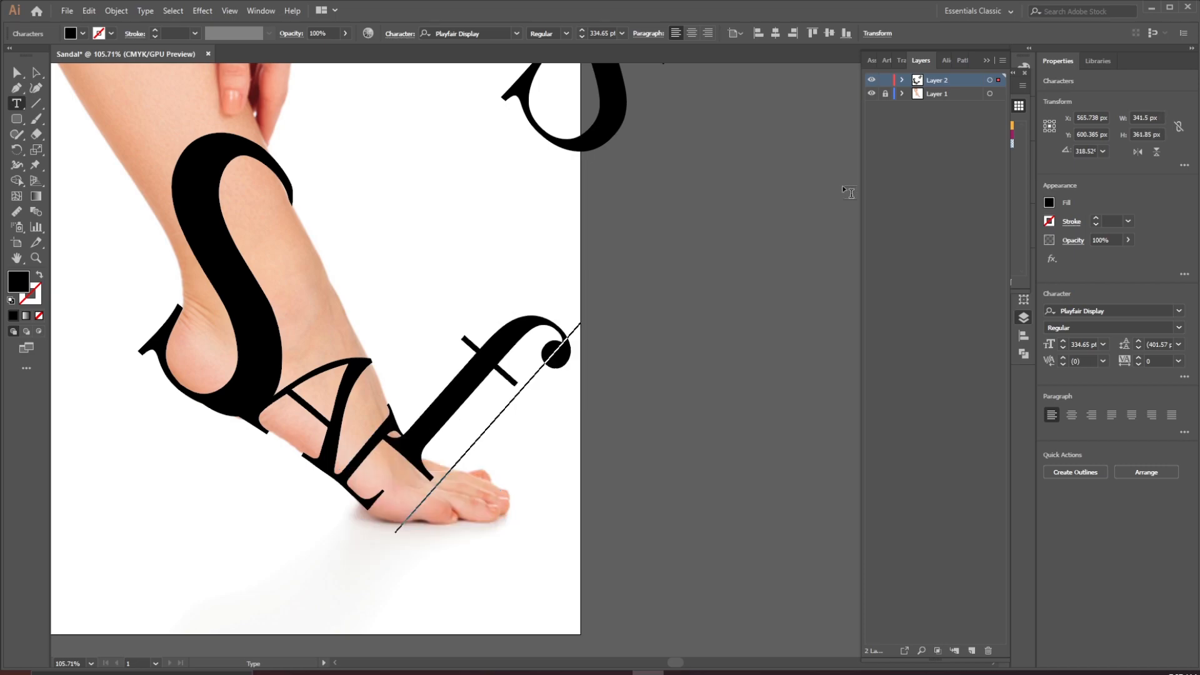
{"action": "key", "text": "BackSpace"}
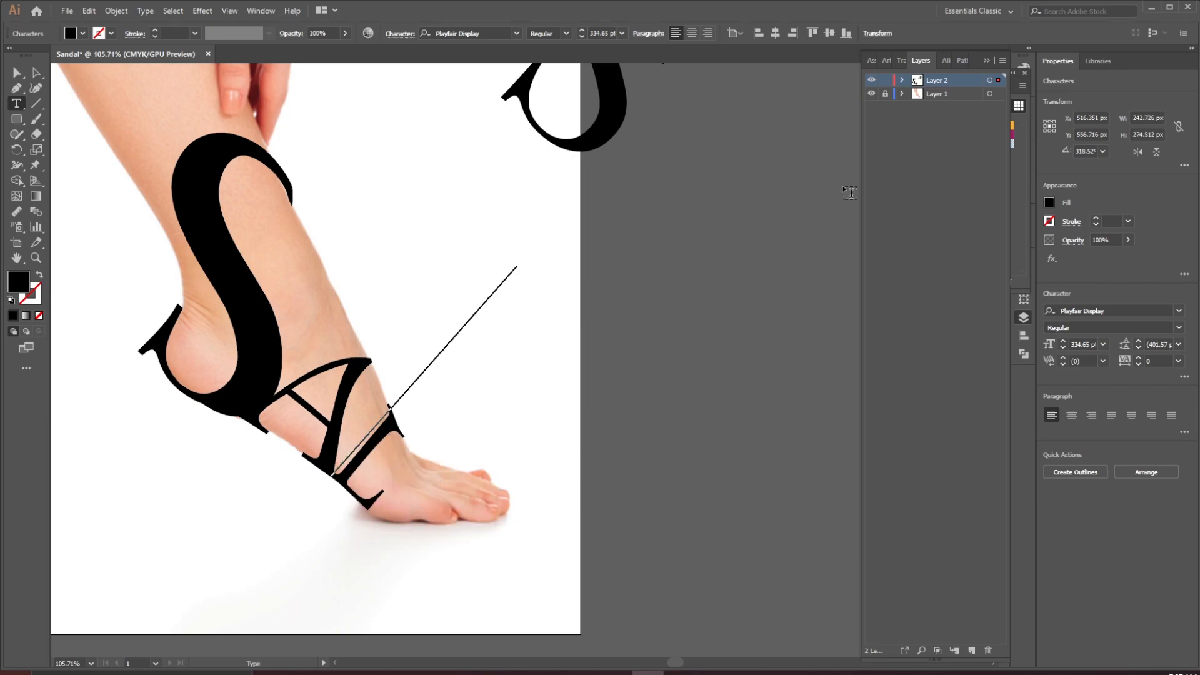
{"action": "type", "text": "f"}
{"action": "key", "text": "BackSpace"}
{"action": "type", "text": "F"}
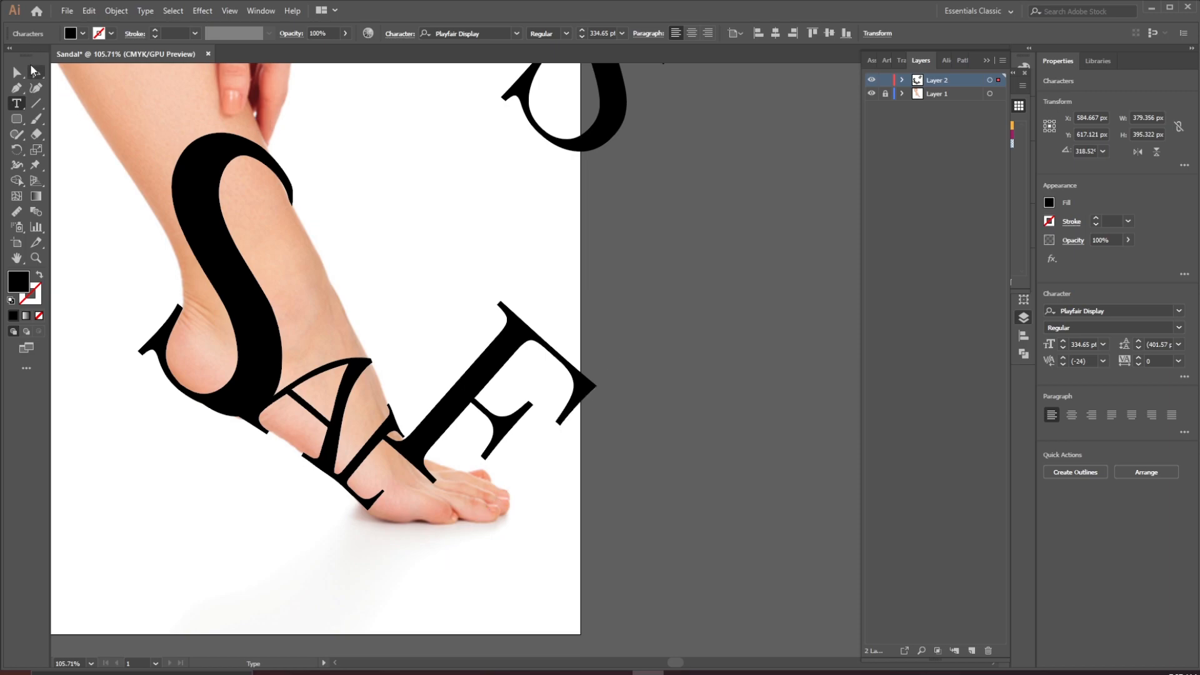
{"action": "key", "text": "Escape"}
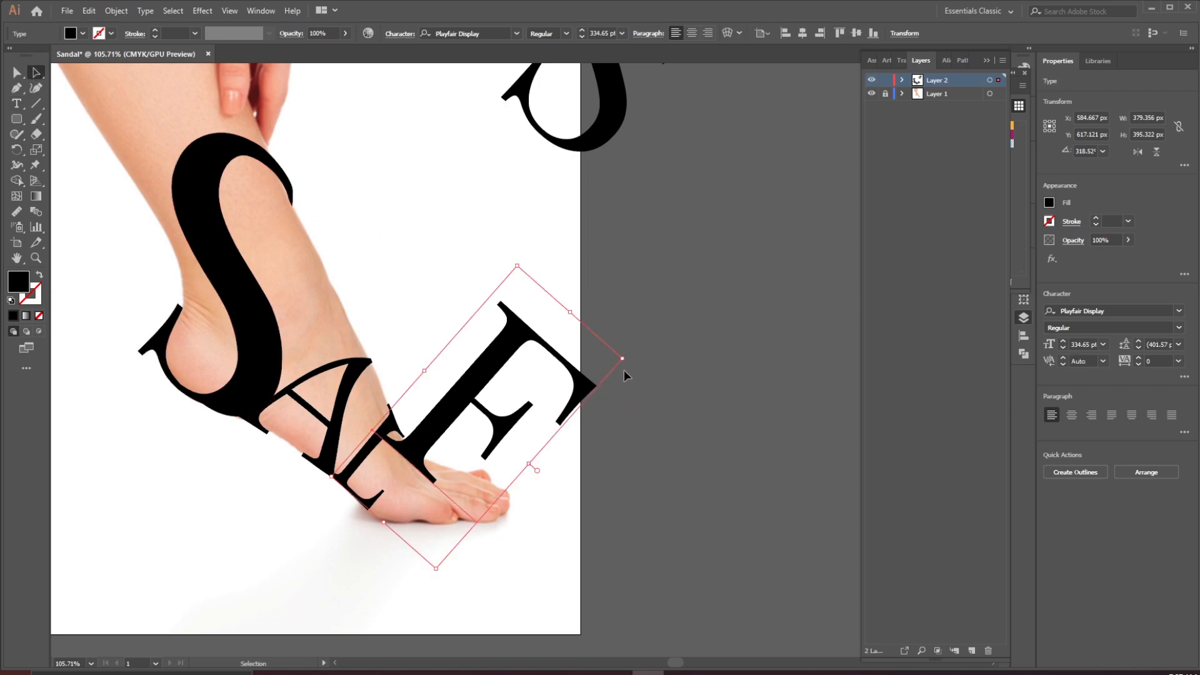
Scale down, rotate and reposition the F frame so it sits across the front of the foot
{"action": "left_click_drag", "start_coordinate": [624, 358], "coordinate": [505, 391]}
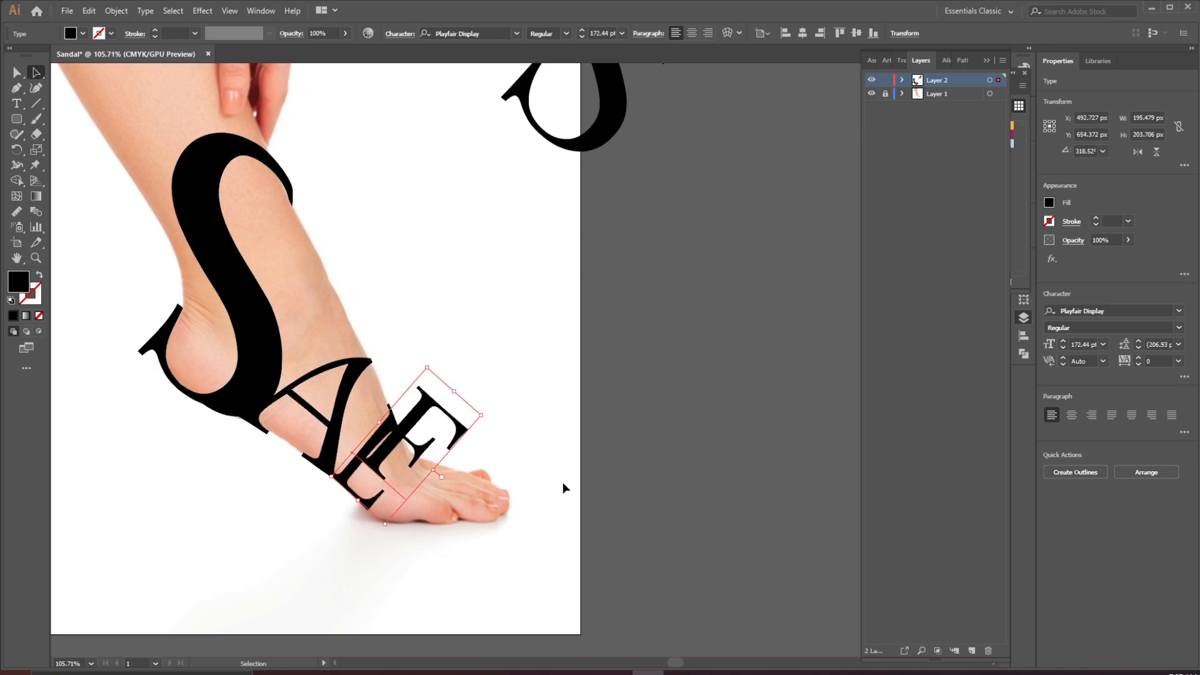
{"action": "left_click_drag", "start_coordinate": [351, 404], "coordinate": [425, 472]}
{"action": "left_click_drag", "start_coordinate": [381, 323], "coordinate": [432, 423]}
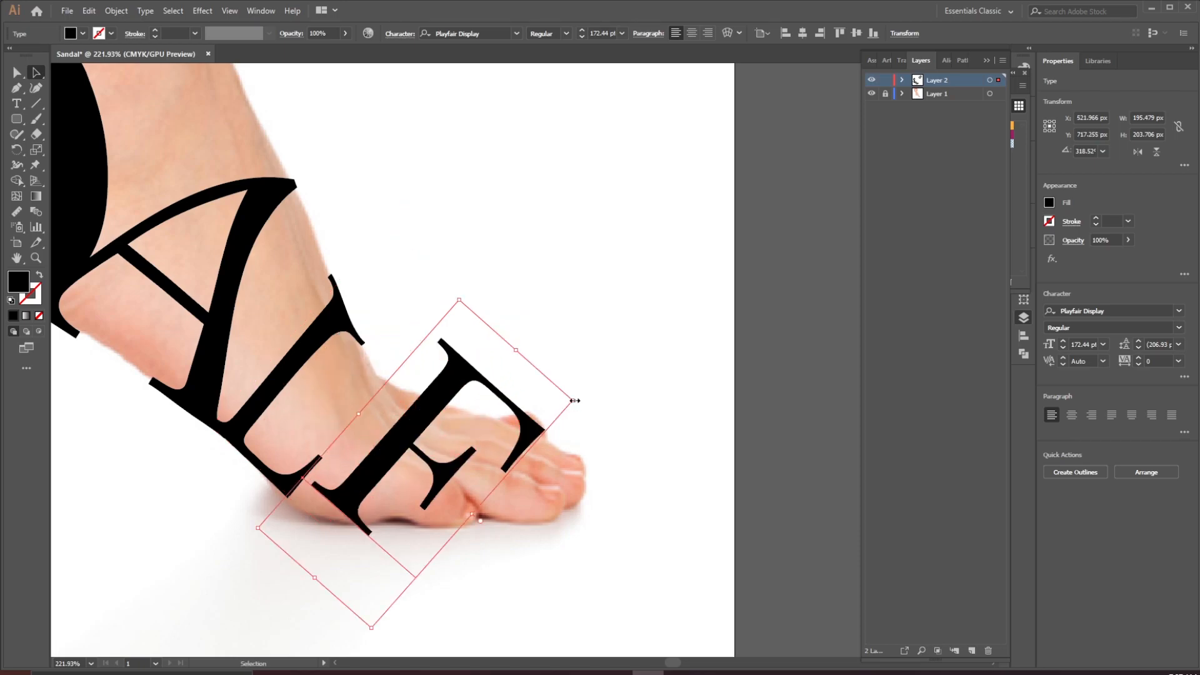
{"action": "left_click_drag", "start_coordinate": [574, 401], "coordinate": [464, 381]}
{"action": "left_click_drag", "start_coordinate": [388, 420], "coordinate": [492, 379]}
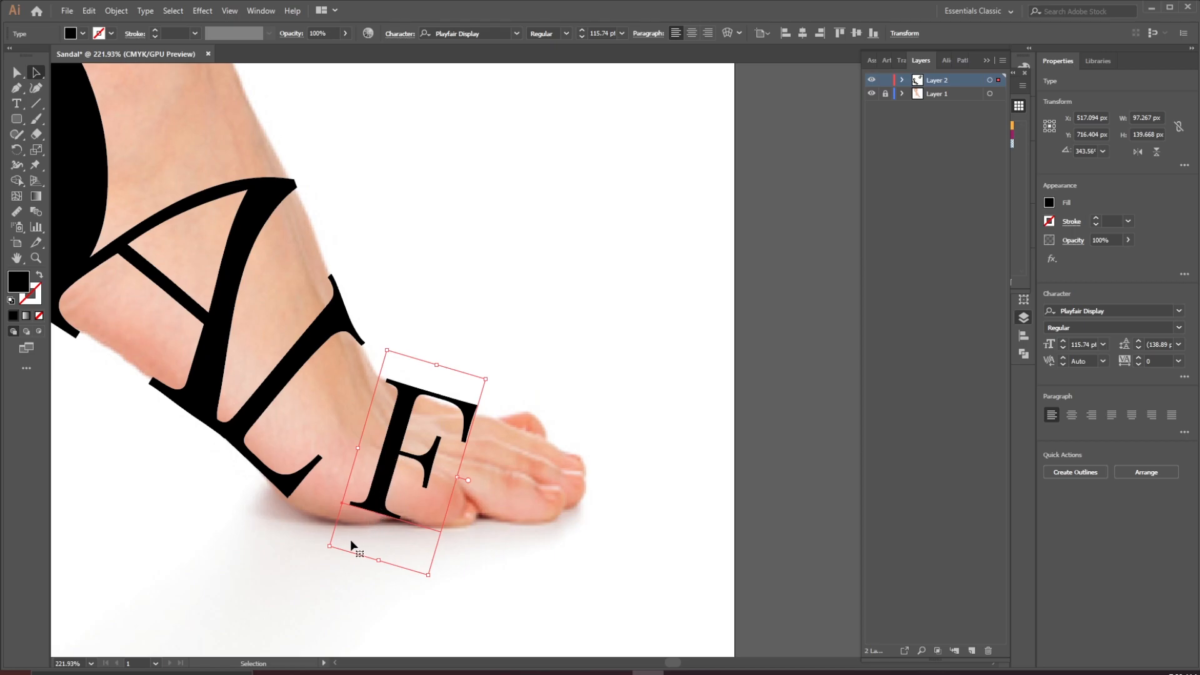
{"action": "left_click_drag", "start_coordinate": [380, 560], "coordinate": [375, 572]}
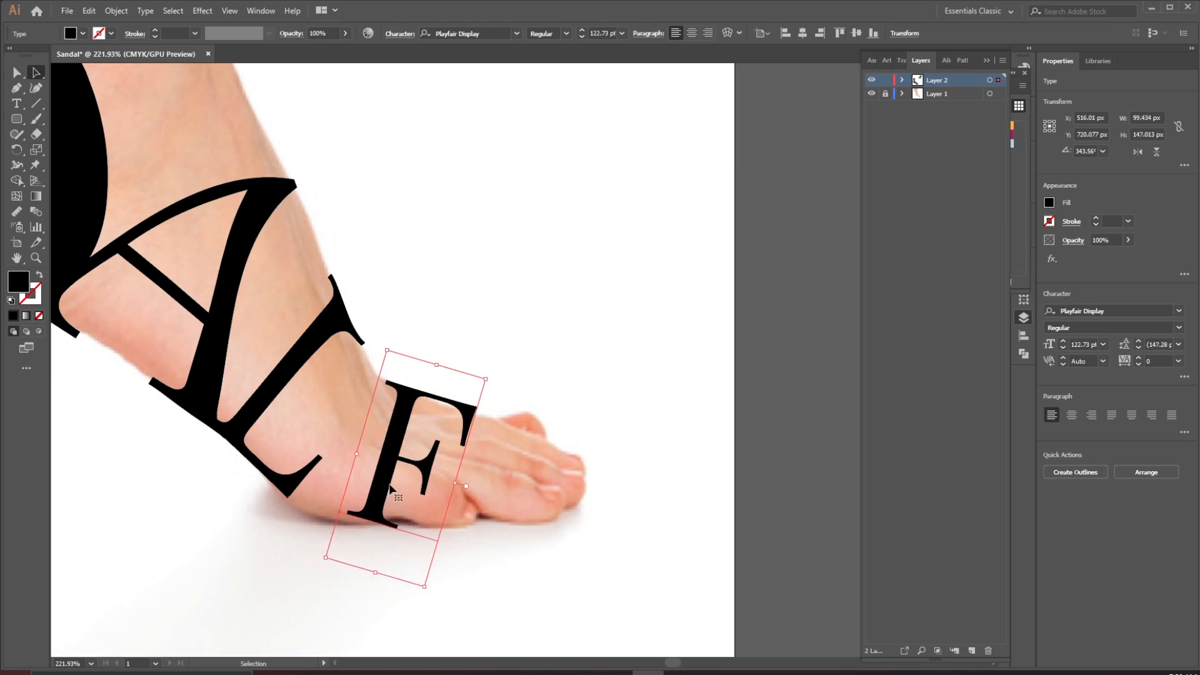
Apply Envelope Distort Make with Mesh to the F with one row and one column, and switch to the Mesh tool
{"action": "left_click", "coordinate": [117, 13]}
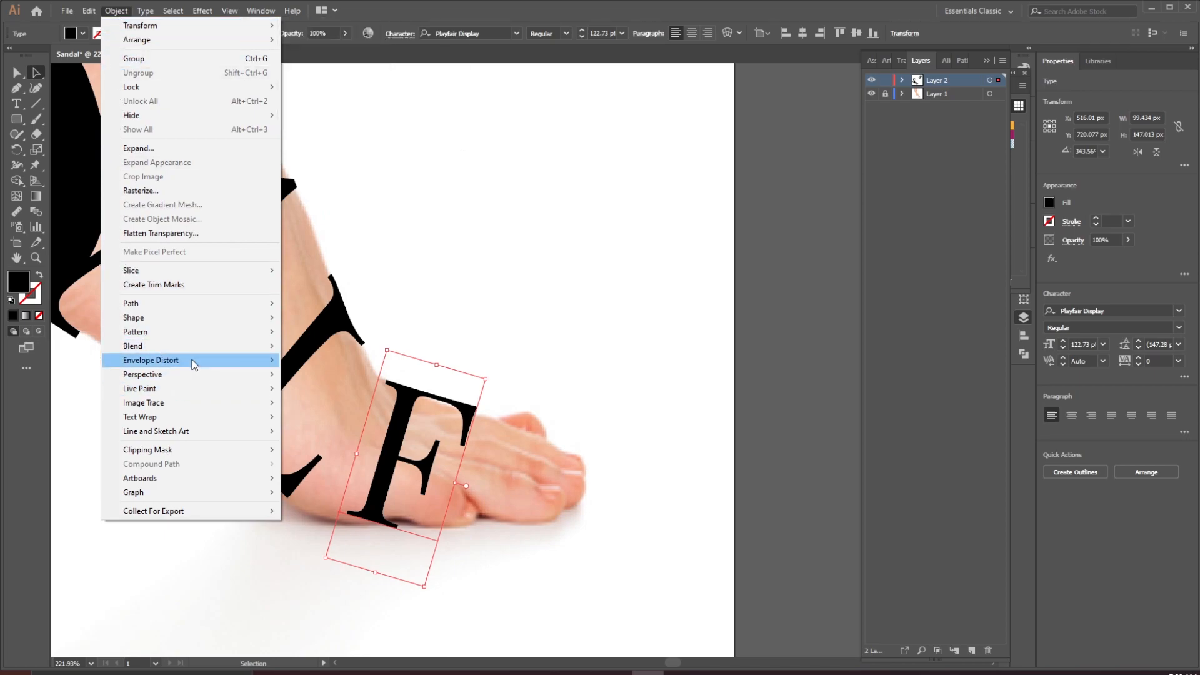
{"action": "mouse_move", "coordinate": [195, 361]}
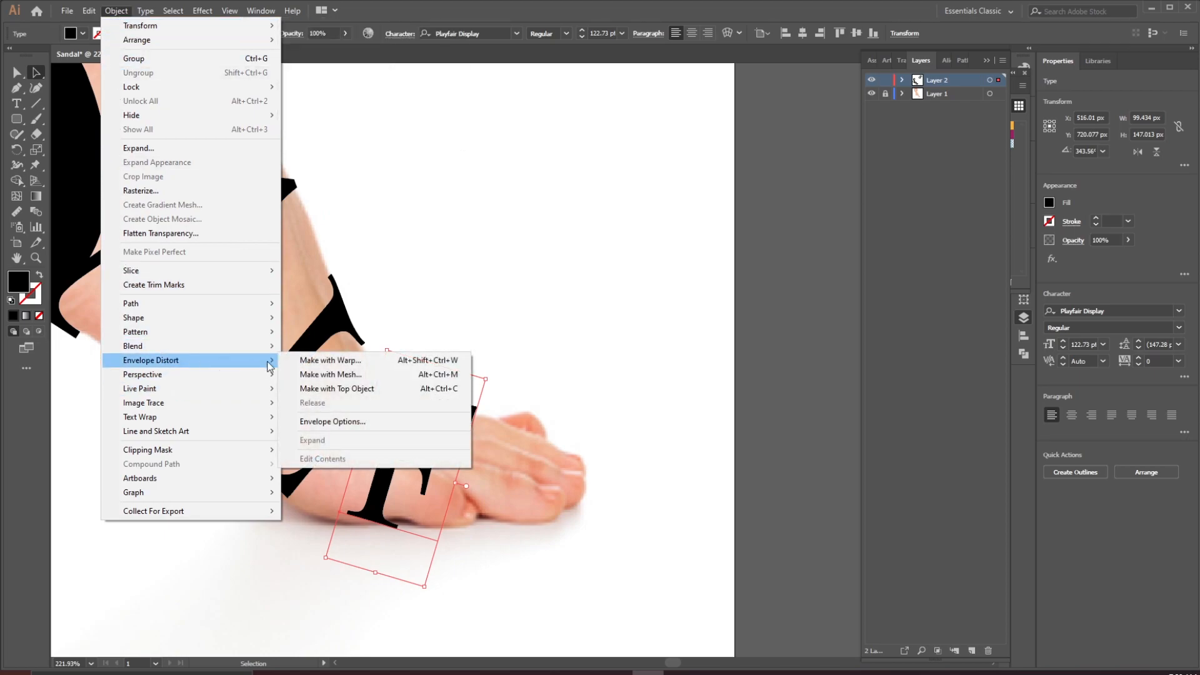
{"action": "left_click", "coordinate": [362, 376]}
{"action": "left_click", "coordinate": [168, 296]}
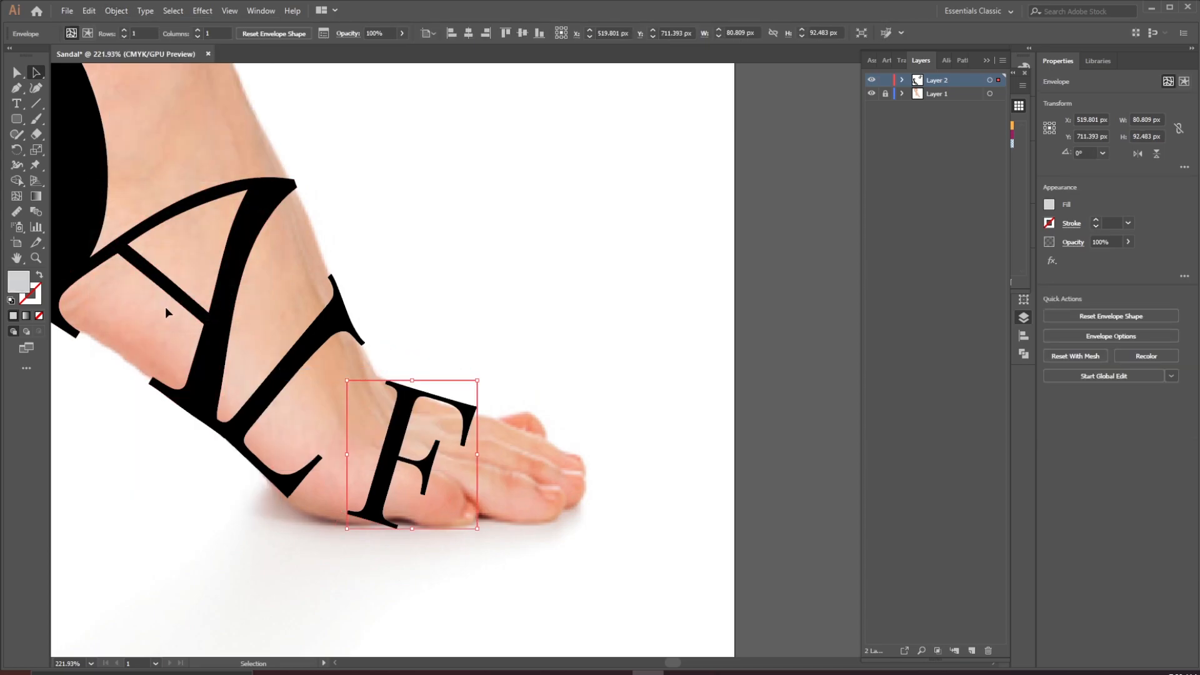
{"action": "left_click", "coordinate": [20, 197]}
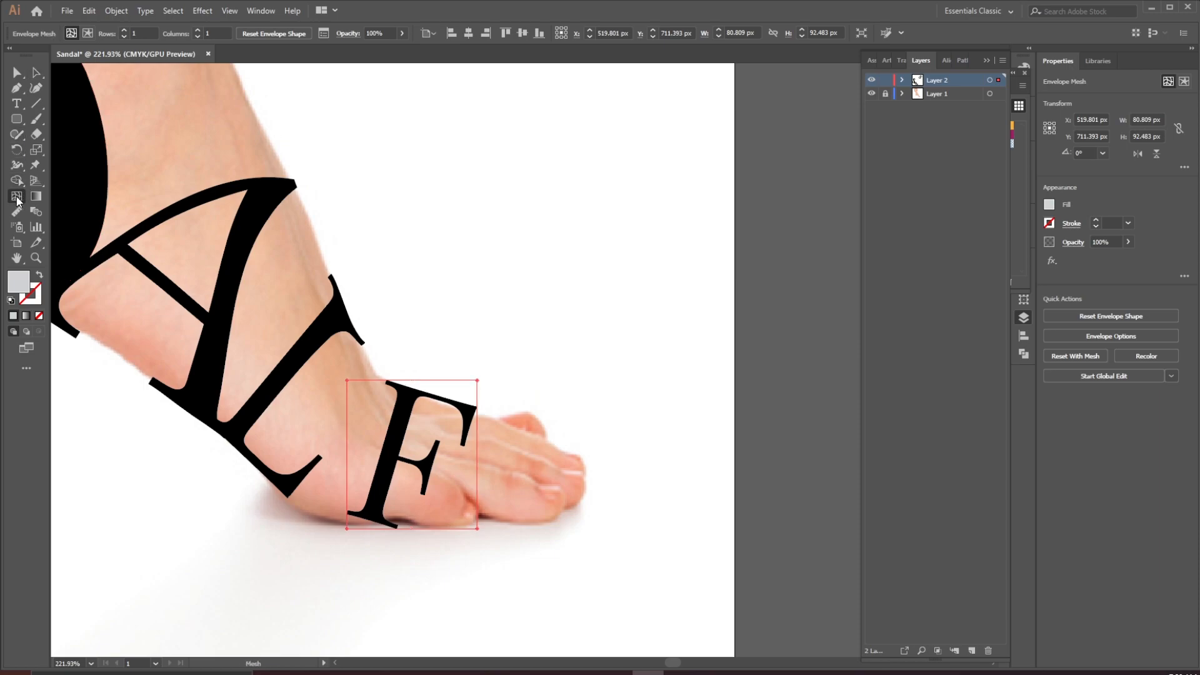
Stretch the envelope's upper-right corner outward and add mesh lines along the F's top edge
{"action": "left_click", "coordinate": [459, 408], "text": "ctrl"}
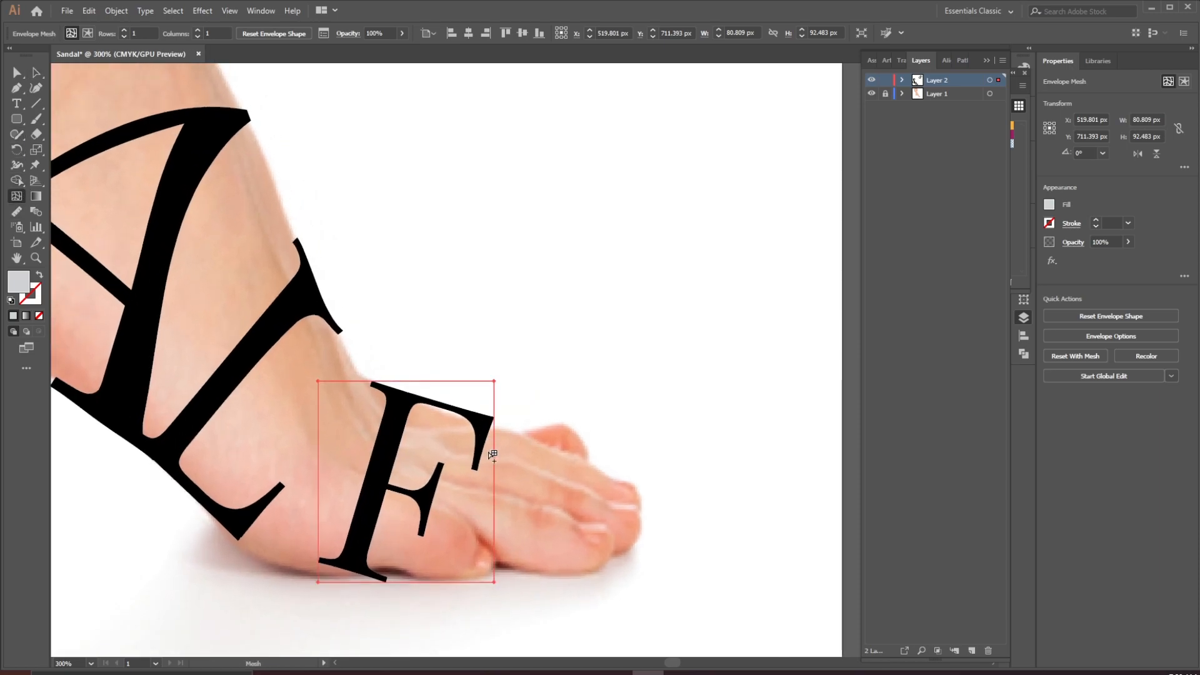
{"action": "left_click_drag", "start_coordinate": [496, 383], "coordinate": [548, 402]}
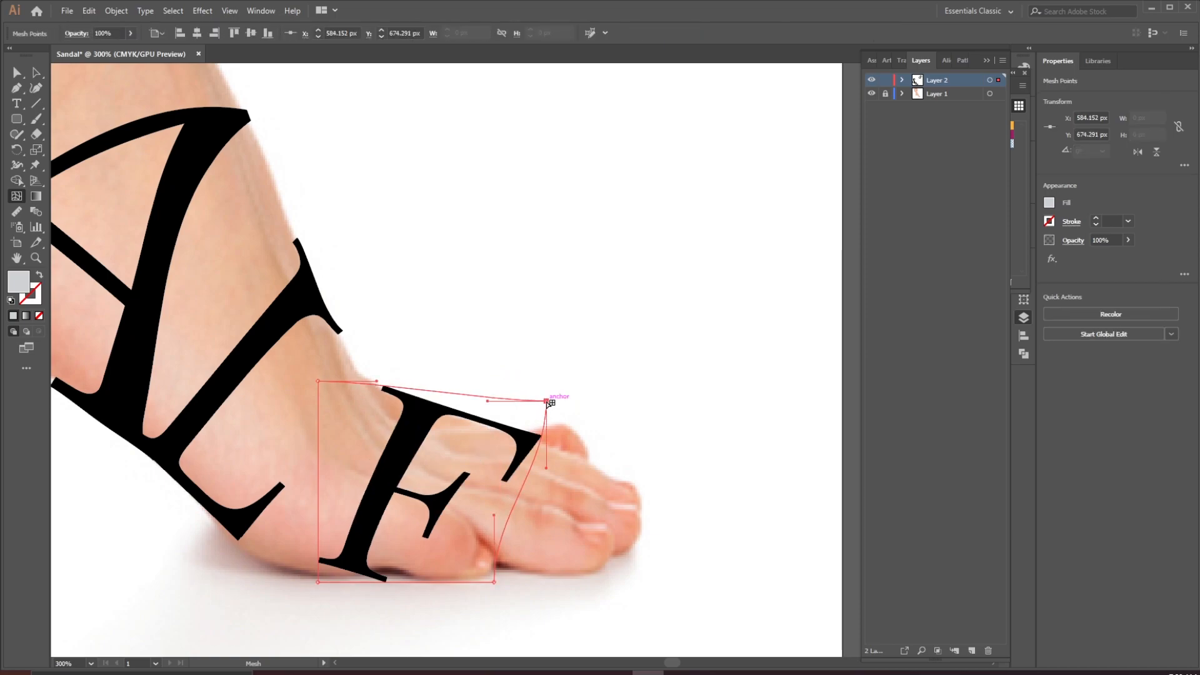
{"action": "left_click", "coordinate": [473, 396]}
{"action": "left_click_drag", "start_coordinate": [474, 396], "coordinate": [467, 401]}
{"action": "left_click", "coordinate": [382, 389]}
{"action": "left_click_drag", "start_coordinate": [382, 388], "coordinate": [382, 381]}
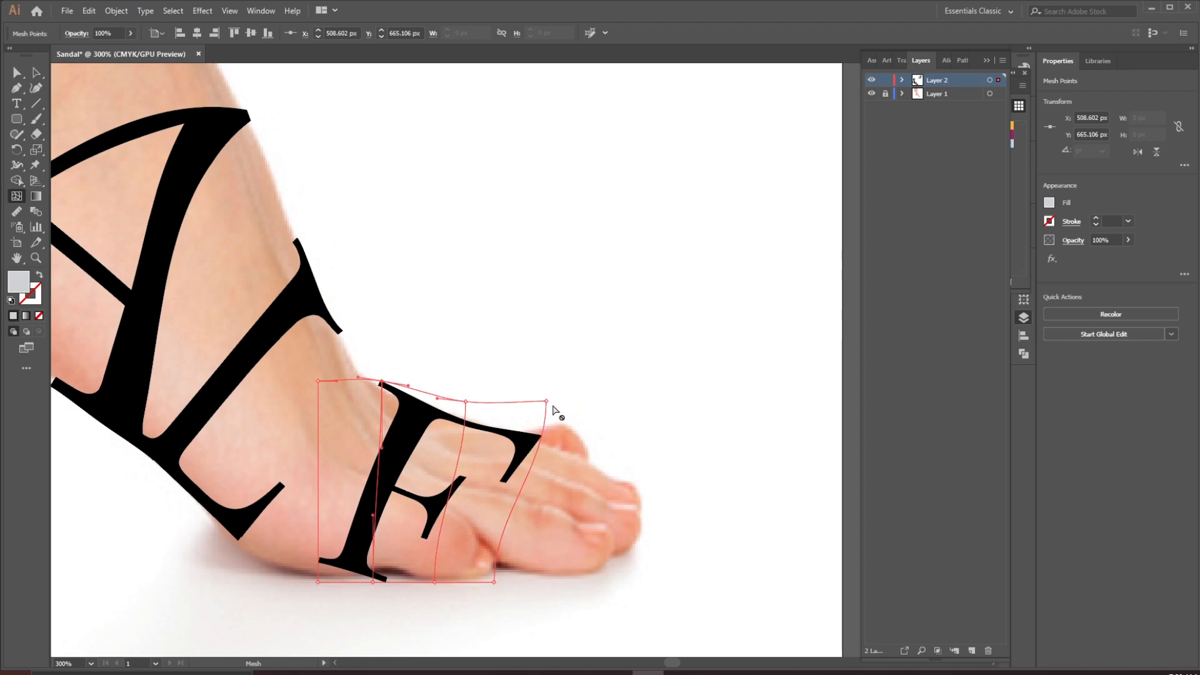
{"action": "left_click_drag", "start_coordinate": [549, 401], "coordinate": [548, 392]}
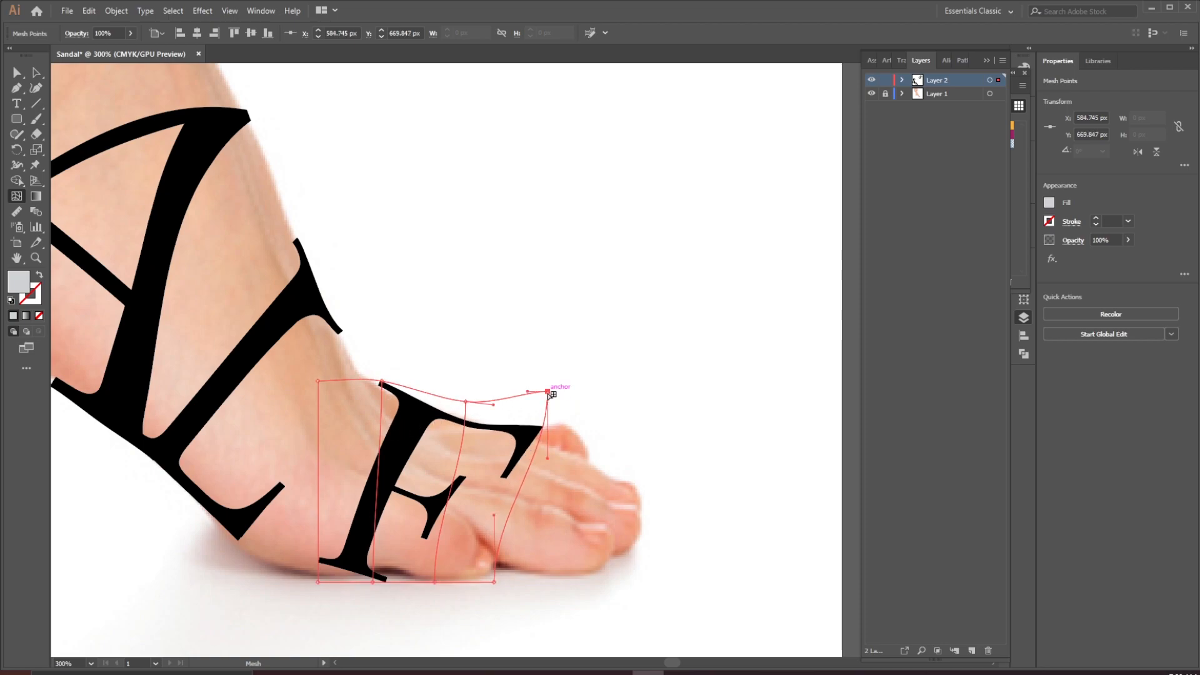
Add horizontal mesh lines and pull the right side points so the F's top arm follows the toes
{"action": "left_click", "coordinate": [541, 451]}
{"action": "left_click_drag", "start_coordinate": [542, 450], "coordinate": [566, 450]}
{"action": "left_click_drag", "start_coordinate": [565, 450], "coordinate": [559, 450]}
{"action": "left_click_drag", "start_coordinate": [559, 451], "coordinate": [554, 449]}
{"action": "left_click_drag", "start_coordinate": [549, 393], "coordinate": [531, 392]}
{"action": "left_click", "coordinate": [541, 470]}
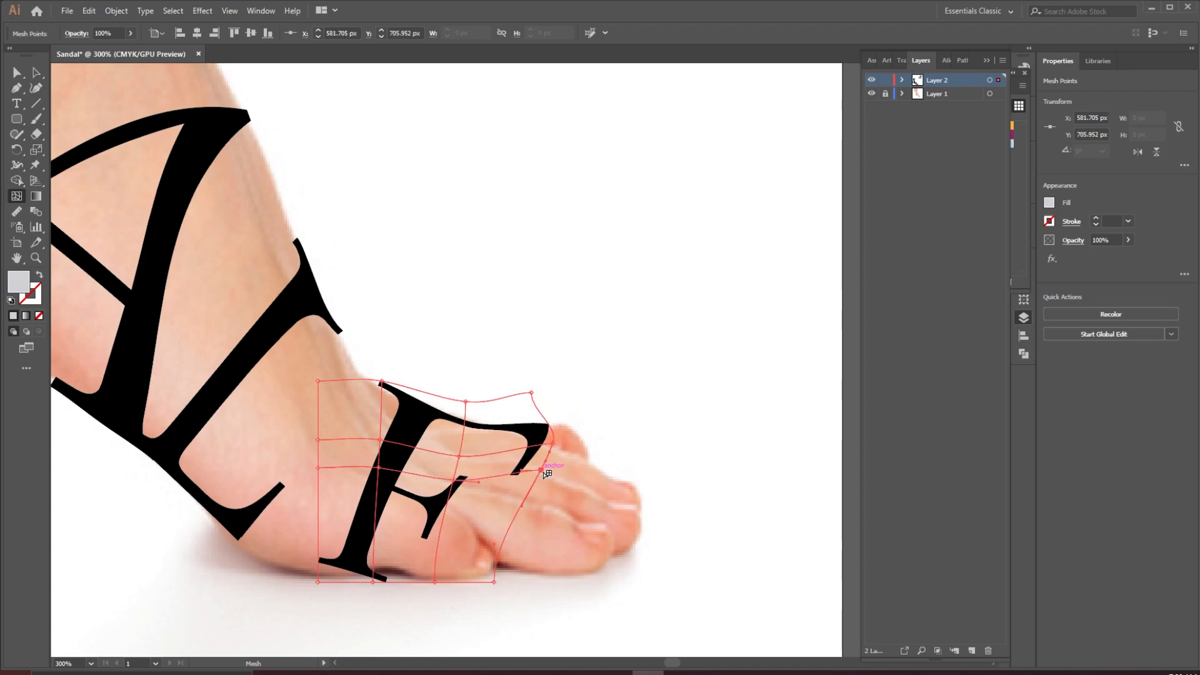
{"action": "left_click_drag", "start_coordinate": [542, 473], "coordinate": [578, 465]}
{"action": "left_click_drag", "start_coordinate": [531, 393], "coordinate": [492, 393]}
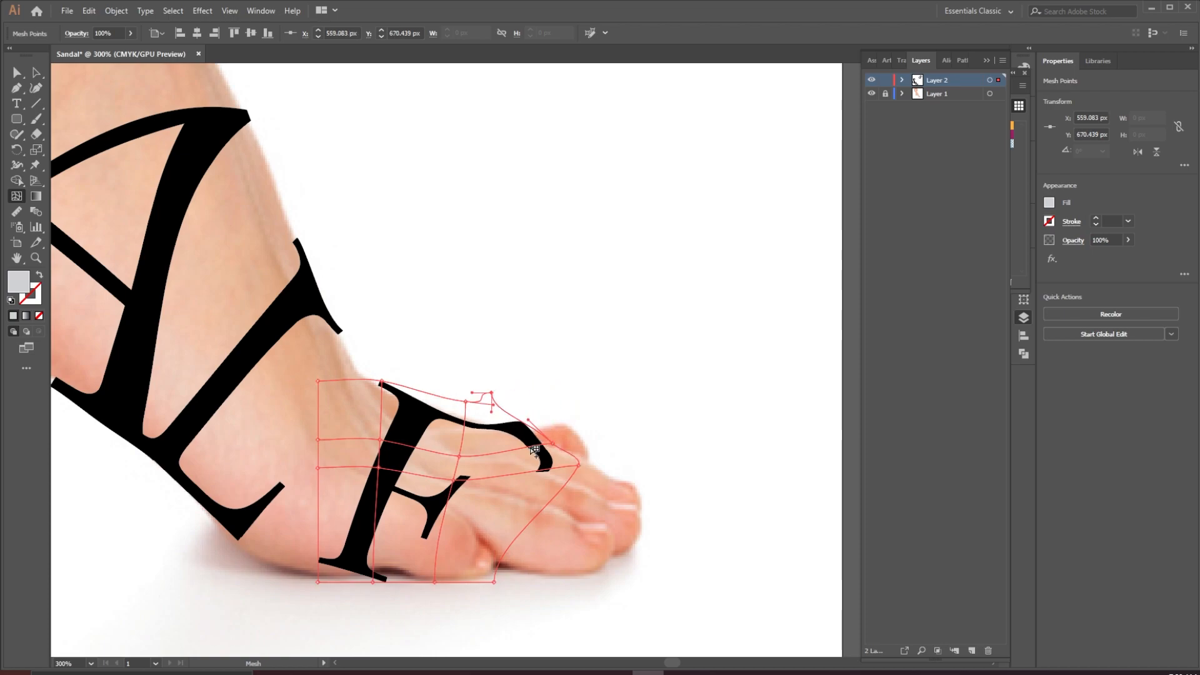
Bend the mesh points around the F's top arm so it curves down over the foot
{"action": "left_click_drag", "start_coordinate": [579, 466], "coordinate": [538, 434]}
{"action": "left_click_drag", "start_coordinate": [492, 394], "coordinate": [520, 422]}
{"action": "left_click_drag", "start_coordinate": [580, 453], "coordinate": [549, 438]}
{"action": "left_click", "coordinate": [538, 435]}
{"action": "left_click_drag", "start_coordinate": [459, 456], "coordinate": [480, 413]}
{"action": "left_click", "coordinate": [577, 444]}
{"action": "left_click", "coordinate": [503, 409]}
{"action": "left_click", "coordinate": [467, 401]}
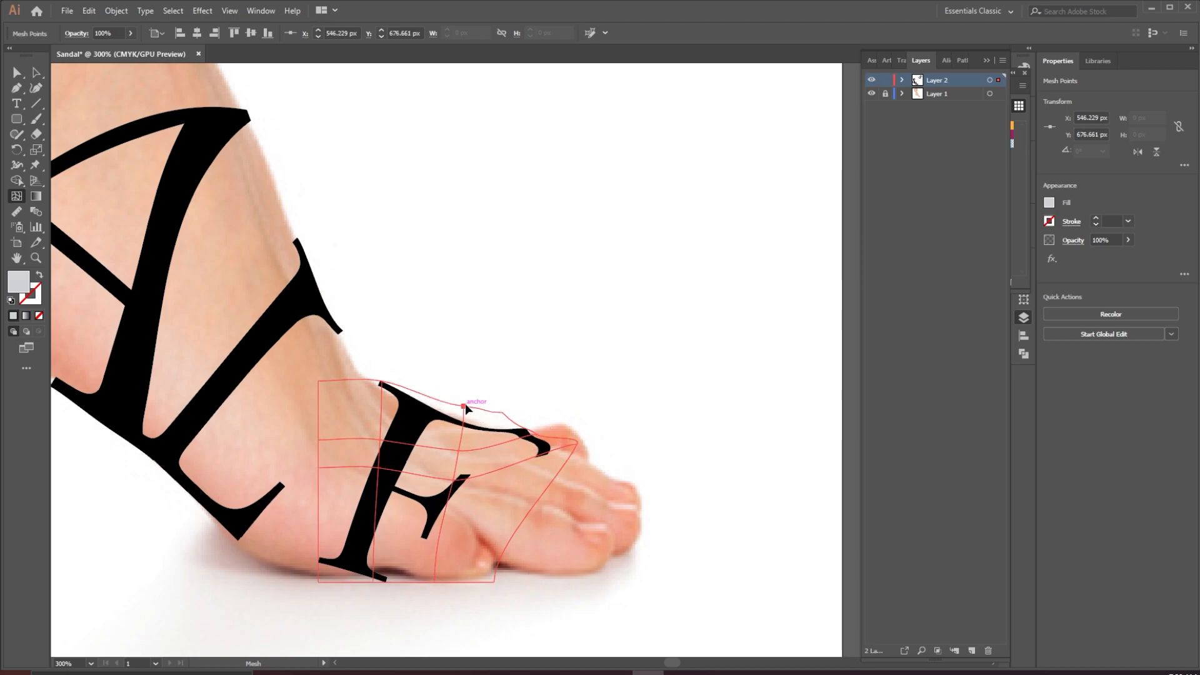
{"action": "left_click_drag", "start_coordinate": [453, 481], "coordinate": [461, 442]}
{"action": "left_click", "coordinate": [460, 442]}
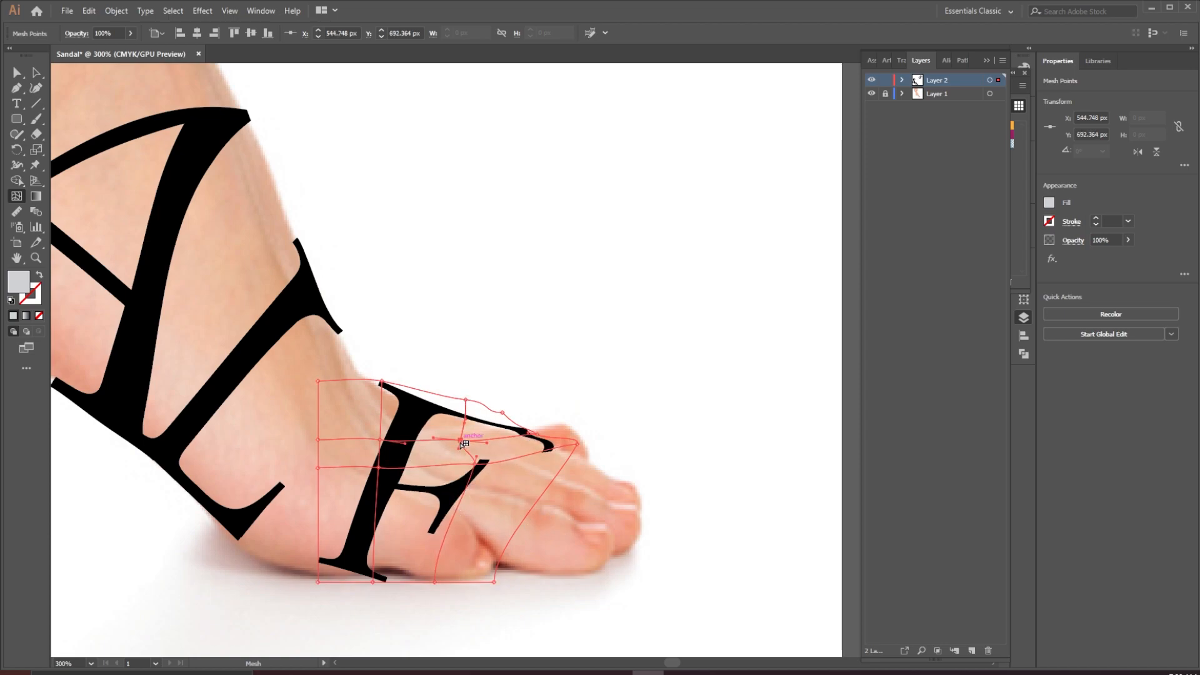
{"action": "left_click_drag", "start_coordinate": [467, 400], "coordinate": [468, 399]}
{"action": "left_click", "coordinate": [459, 441]}
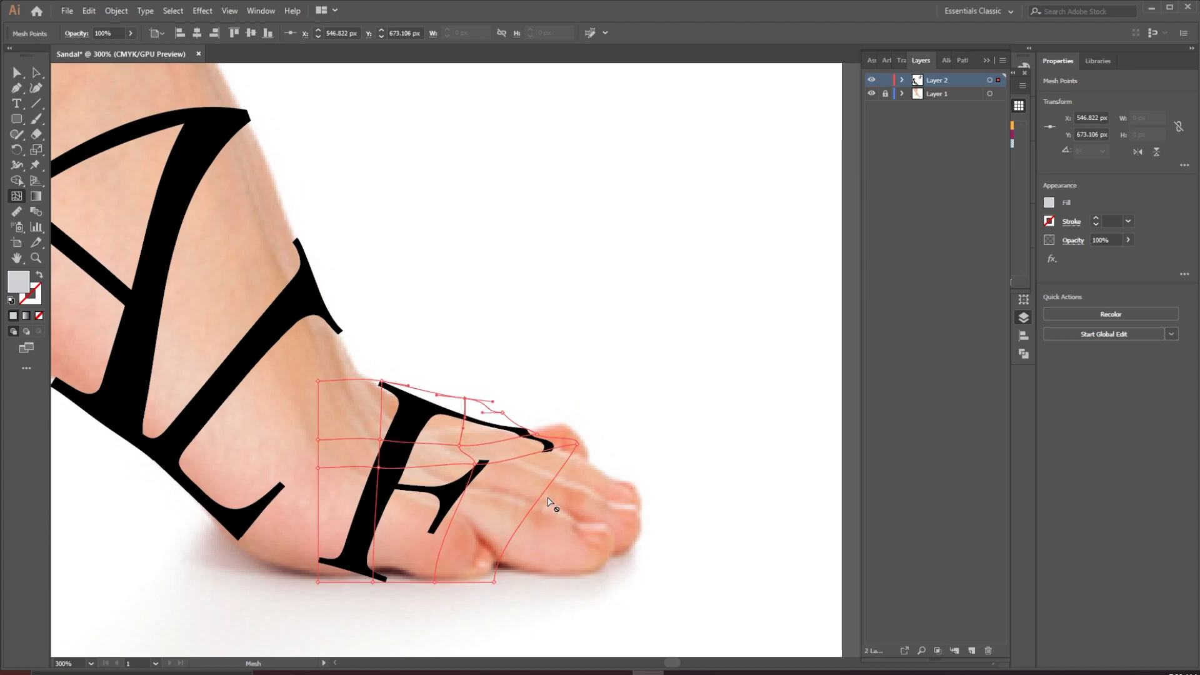
Add more mesh lines in the lower half and bend the F's middle arm along the foot, undoing one stray drag
{"action": "left_click", "coordinate": [514, 535]}
{"action": "left_click", "coordinate": [532, 507]}
{"action": "left_click_drag", "start_coordinate": [454, 514], "coordinate": [431, 466]}
{"action": "left_click", "coordinate": [431, 392]}
{"action": "mouse_move", "coordinate": [444, 540]}
{"action": "left_mouse_down"}
{"action": "mouse_move", "coordinate": [474, 543]}
{"action": "mouse_move", "coordinate": [436, 540]}
{"action": "left_mouse_up"}
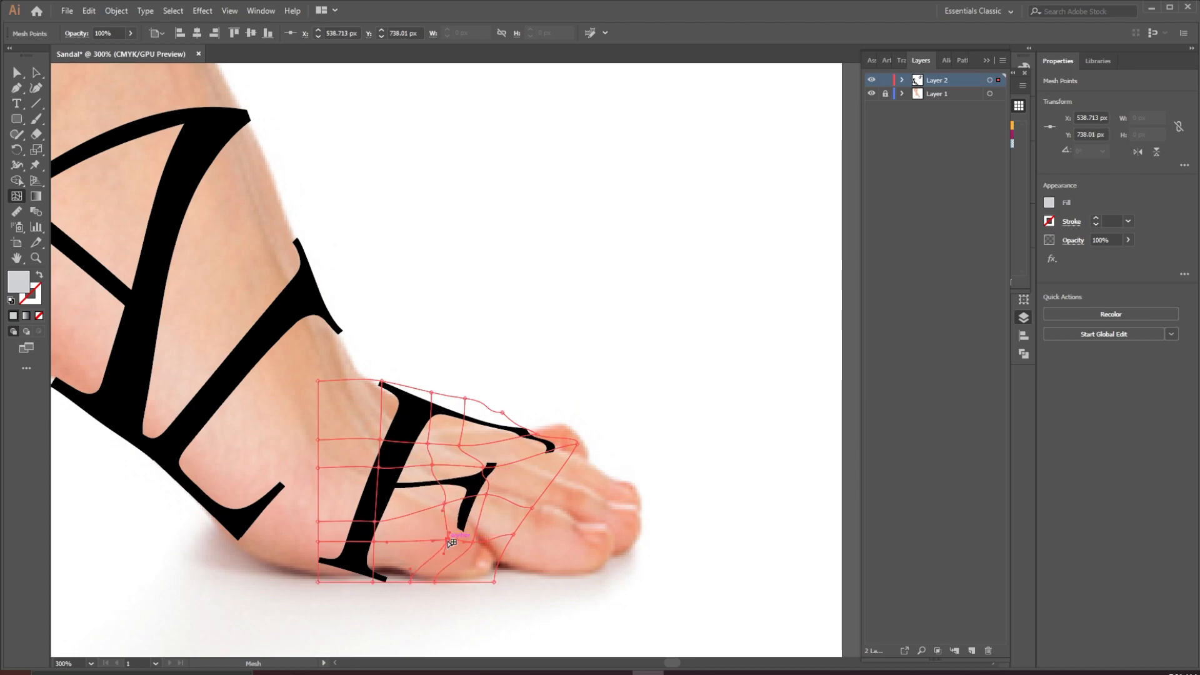
{"action": "left_click_drag", "start_coordinate": [504, 499], "coordinate": [507, 472]}
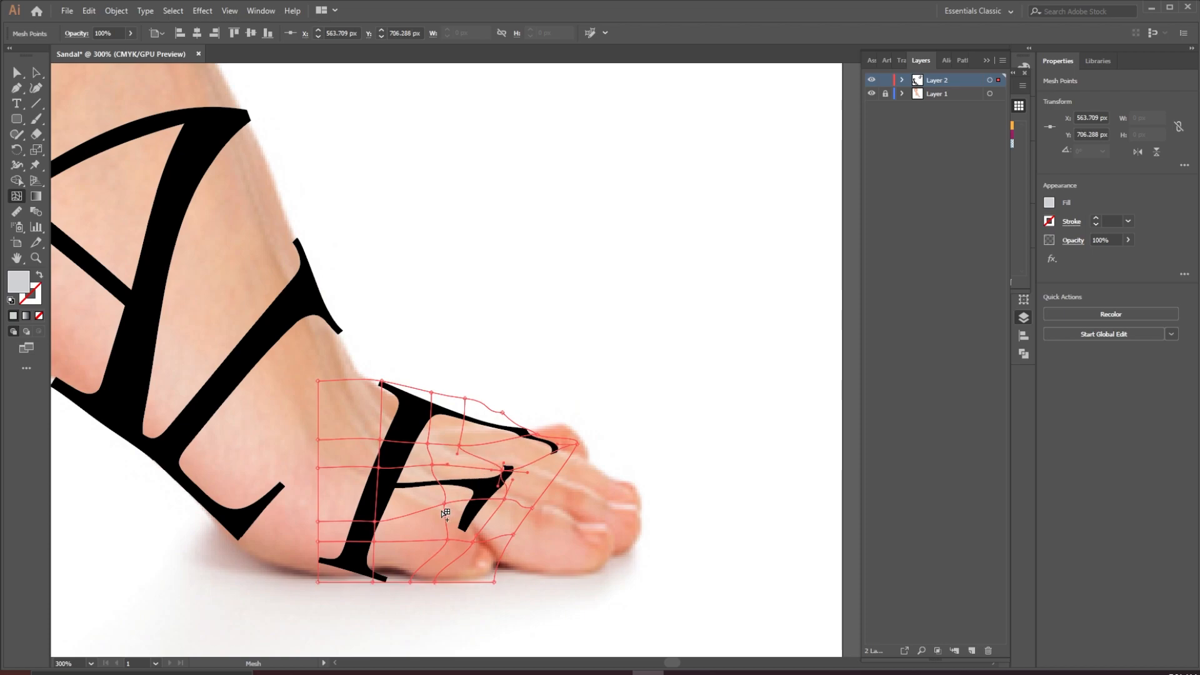
{"action": "left_click_drag", "start_coordinate": [445, 505], "coordinate": [461, 511]}
{"action": "left_click_drag", "start_coordinate": [432, 465], "coordinate": [512, 499]}
{"action": "key", "text": "ctrl+z"}
{"action": "left_click_drag", "start_coordinate": [474, 541], "coordinate": [480, 537]}
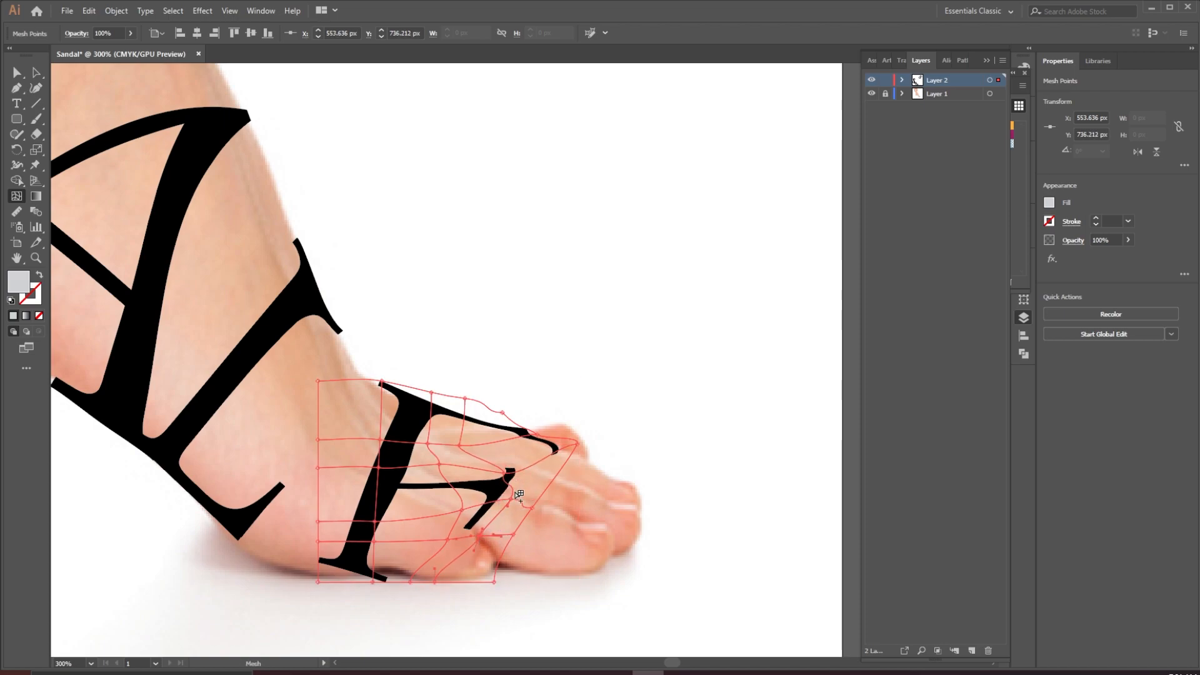
Adjust the mesh points at the middle arm's tip so it curls downward
{"action": "left_click_drag", "start_coordinate": [503, 474], "coordinate": [509, 476]}
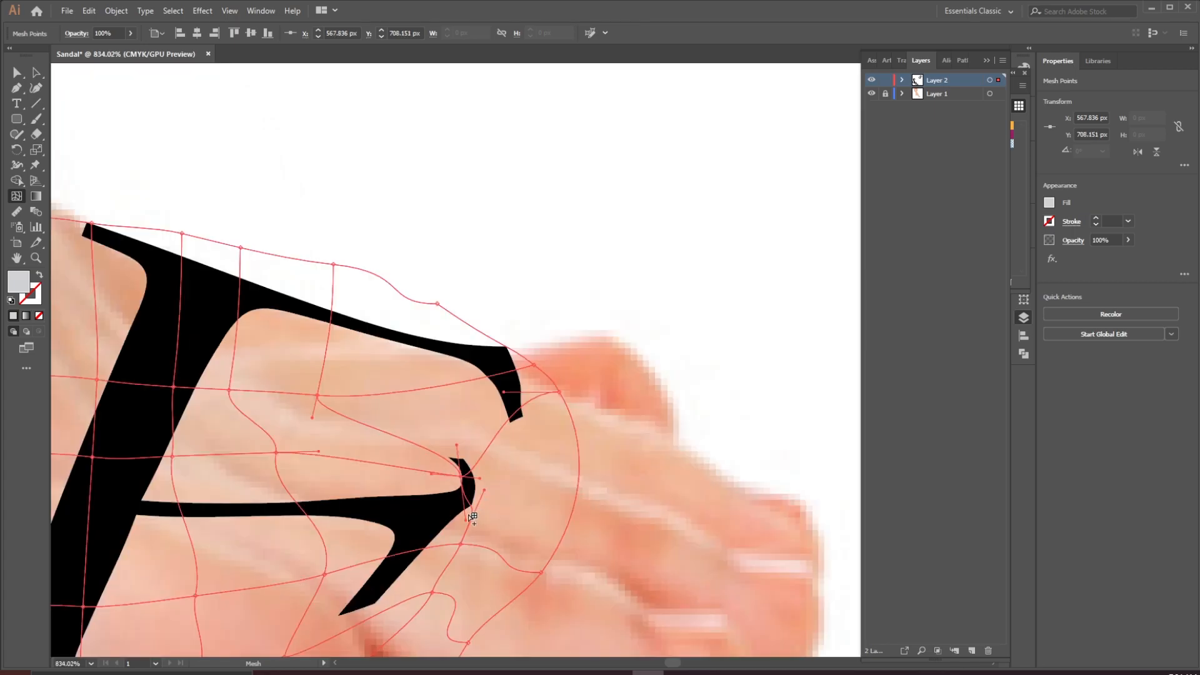
{"action": "mouse_move", "coordinate": [466, 520]}
{"action": "left_mouse_down"}
{"action": "mouse_move", "coordinate": [455, 531]}
{"action": "mouse_move", "coordinate": [465, 495]}
{"action": "mouse_move", "coordinate": [466, 518]}
{"action": "left_mouse_up"}
{"action": "left_click", "coordinate": [461, 543]}
{"action": "left_click_drag", "start_coordinate": [462, 546], "coordinate": [466, 567]}
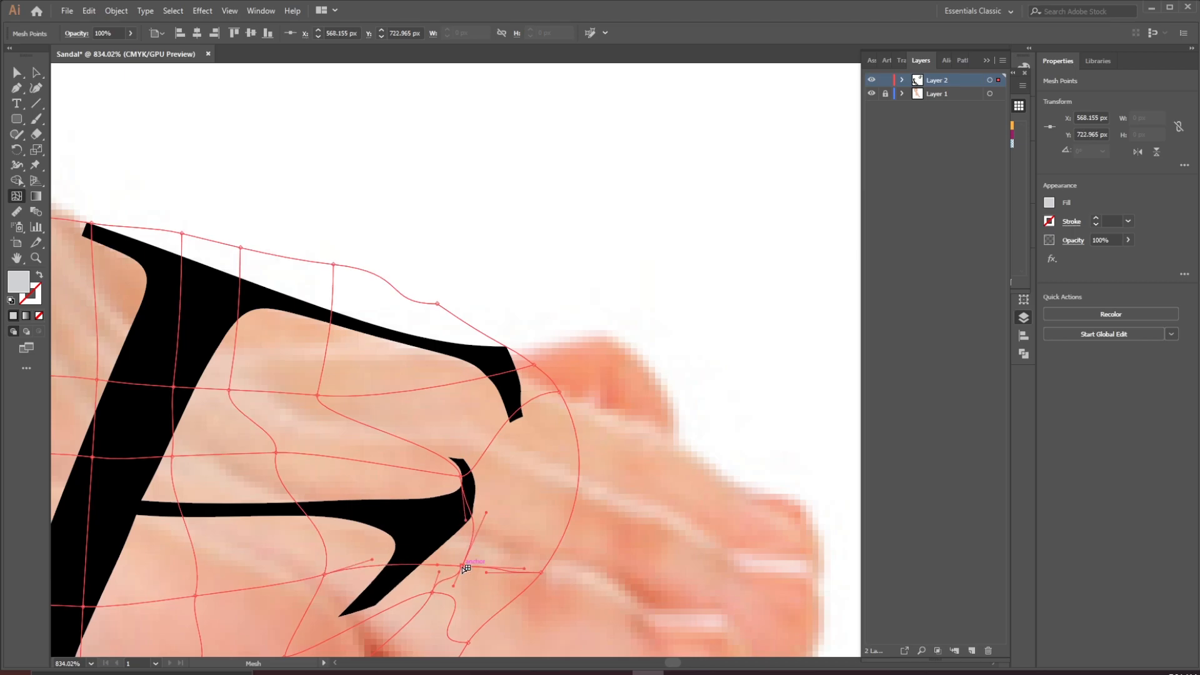
Deselect to inspect the warped F up close and nudge the middle arm's tip point slightly left
{"action": "left_click", "coordinate": [463, 477]}
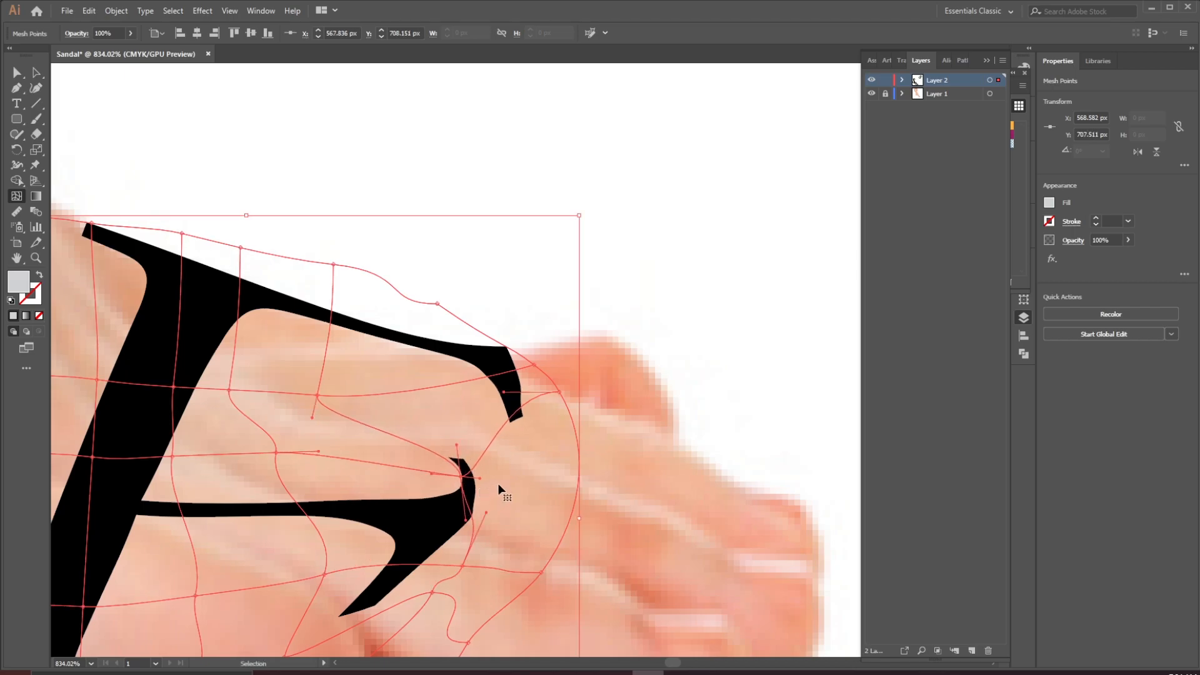
{"action": "left_click", "coordinate": [16, 73]}
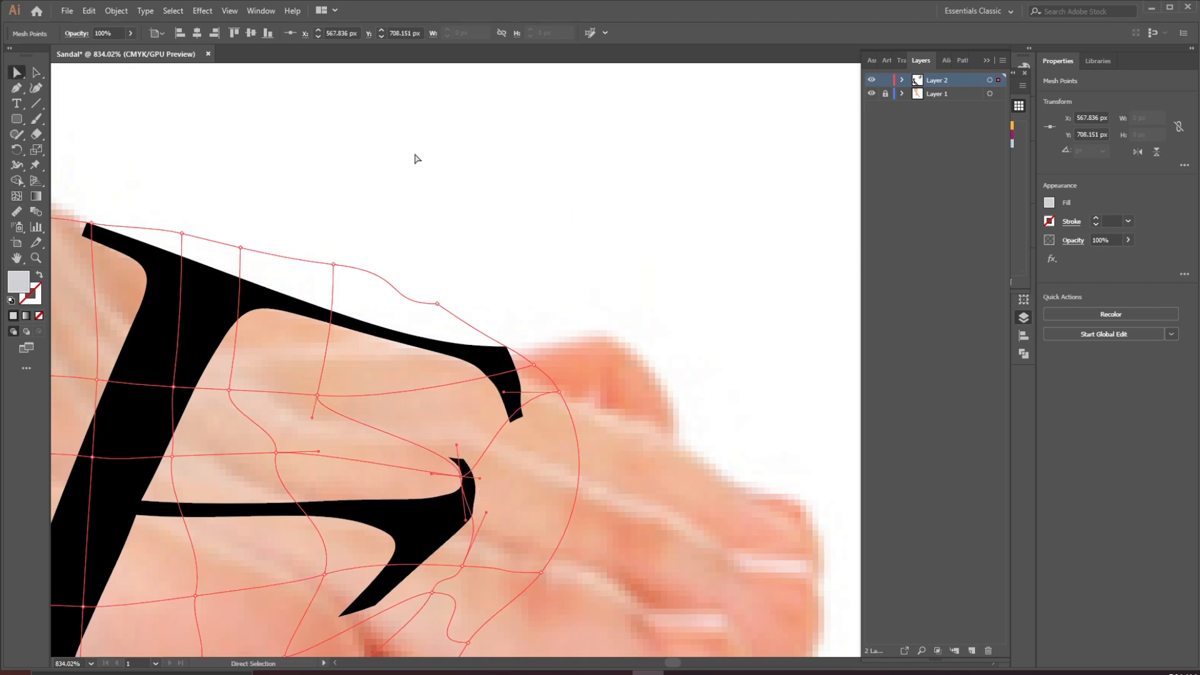
{"action": "left_click", "coordinate": [417, 159]}
{"action": "left_click_drag", "start_coordinate": [585, 208], "coordinate": [458, 348]}
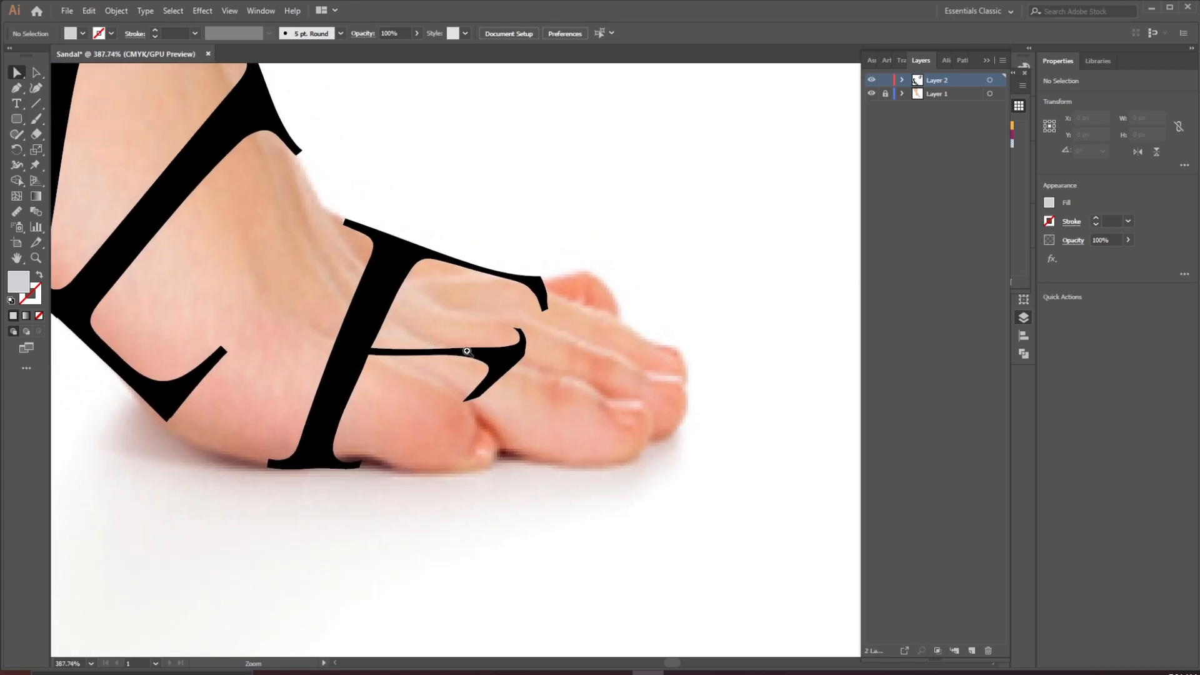
{"action": "left_click", "coordinate": [519, 352]}
{"action": "left_click_drag", "start_coordinate": [538, 367], "coordinate": [601, 398]}
{"action": "left_click_drag", "start_coordinate": [506, 292], "coordinate": [464, 292]}
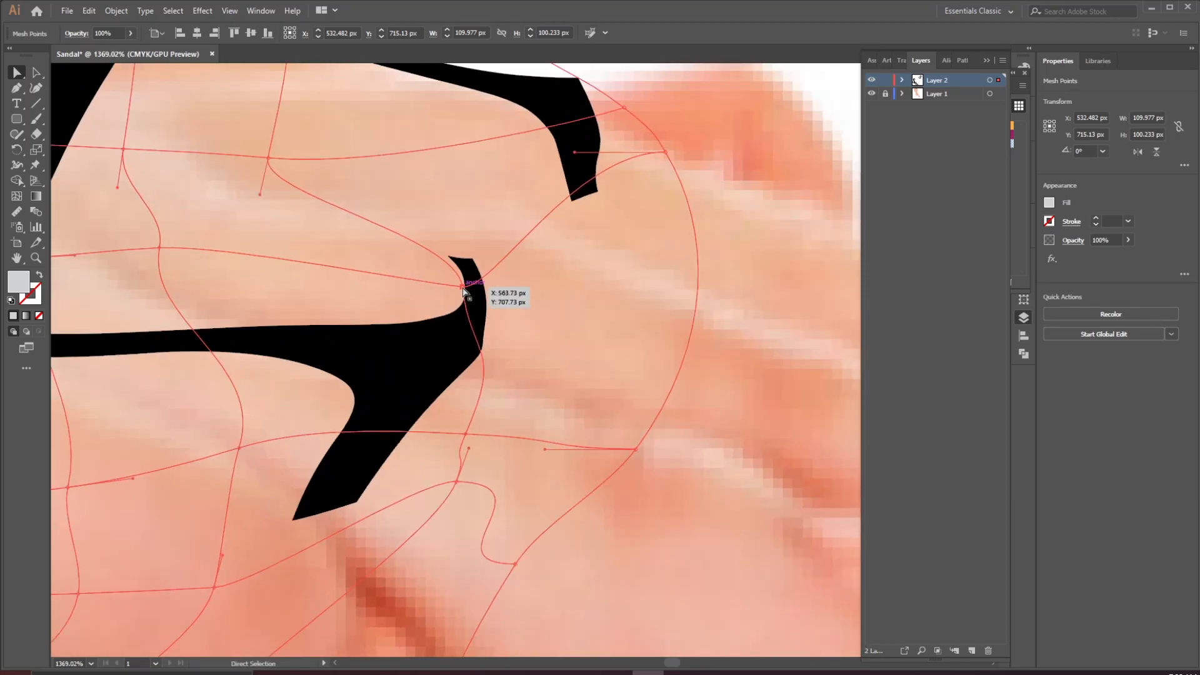
Reshape the mesh handles around the middle arm so its tip and lower stroke curve down along the foot
{"action": "left_click", "coordinate": [507, 437]}
{"action": "left_click", "coordinate": [16, 196]}
{"action": "left_click", "coordinate": [517, 245]}
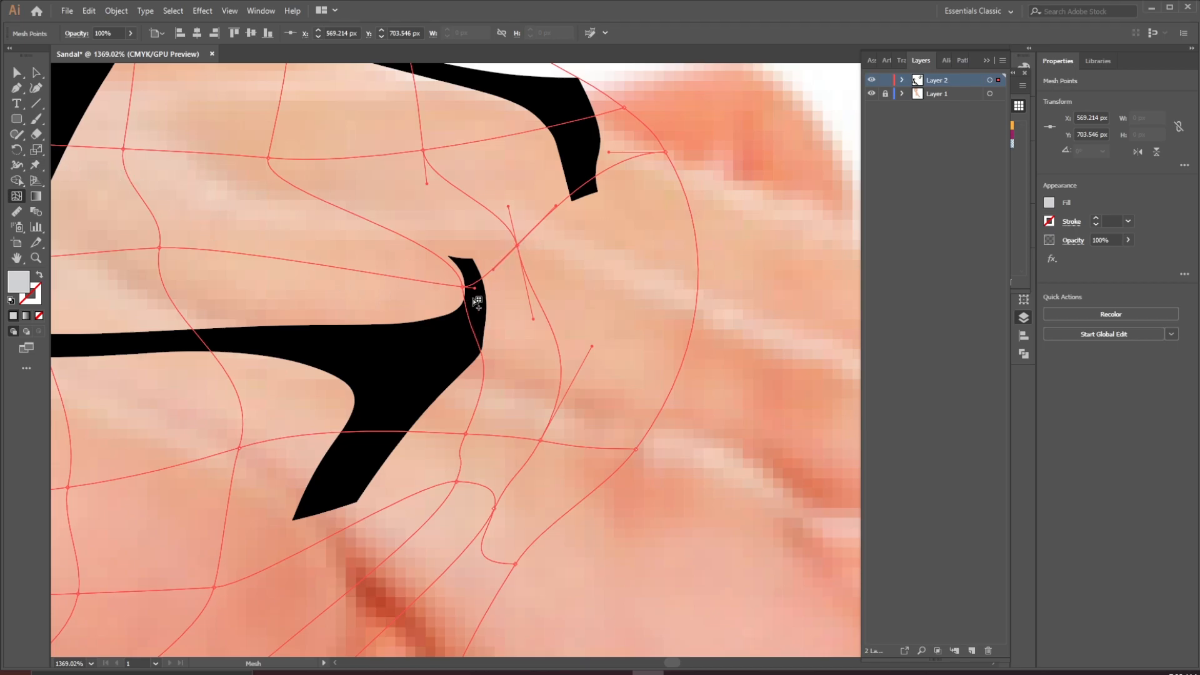
{"action": "left_click_drag", "start_coordinate": [464, 289], "coordinate": [448, 285]}
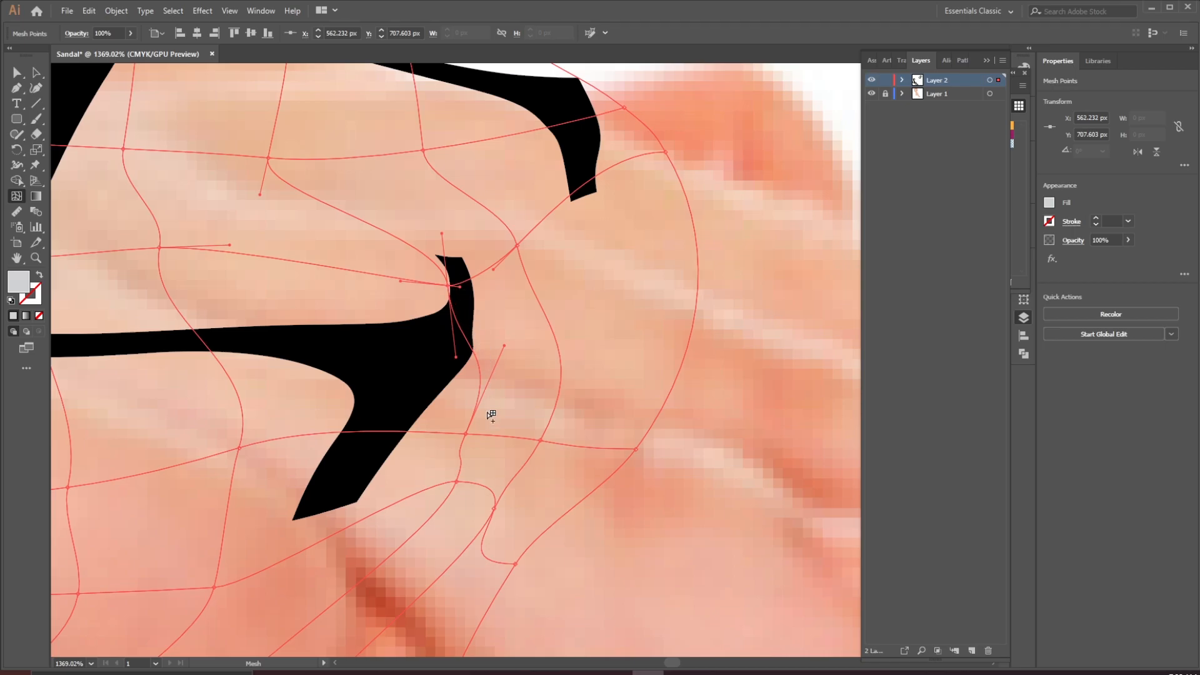
{"action": "left_click_drag", "start_coordinate": [466, 435], "coordinate": [417, 434]}
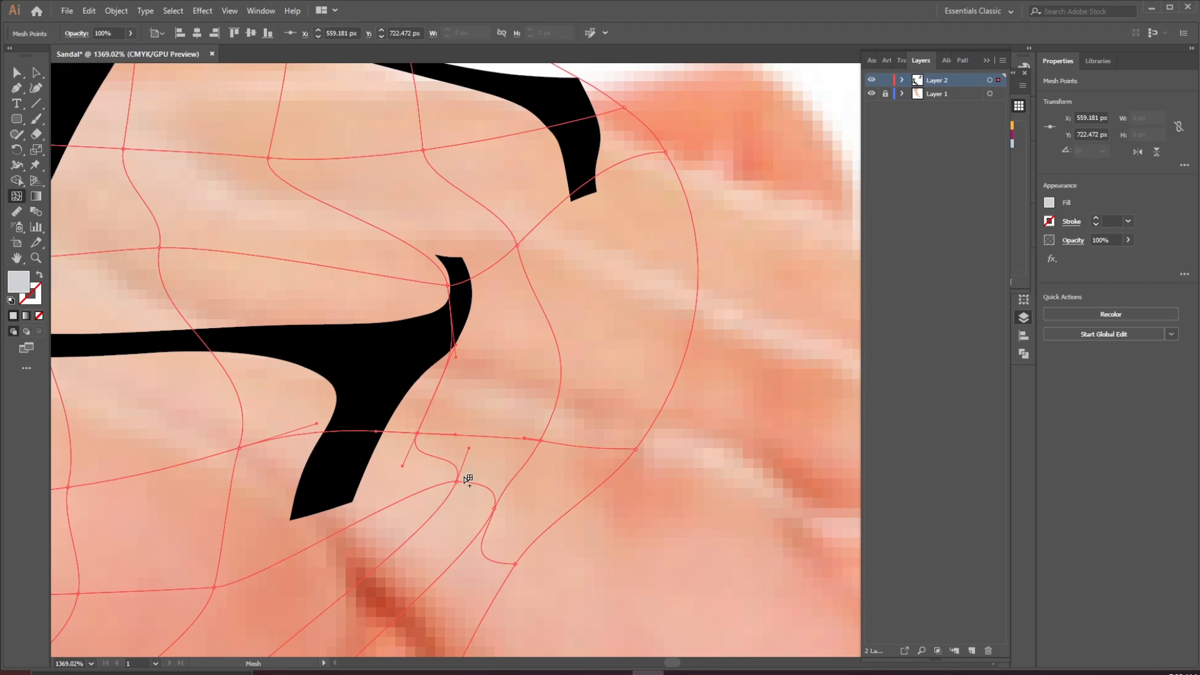
{"action": "left_click_drag", "start_coordinate": [459, 483], "coordinate": [363, 549]}
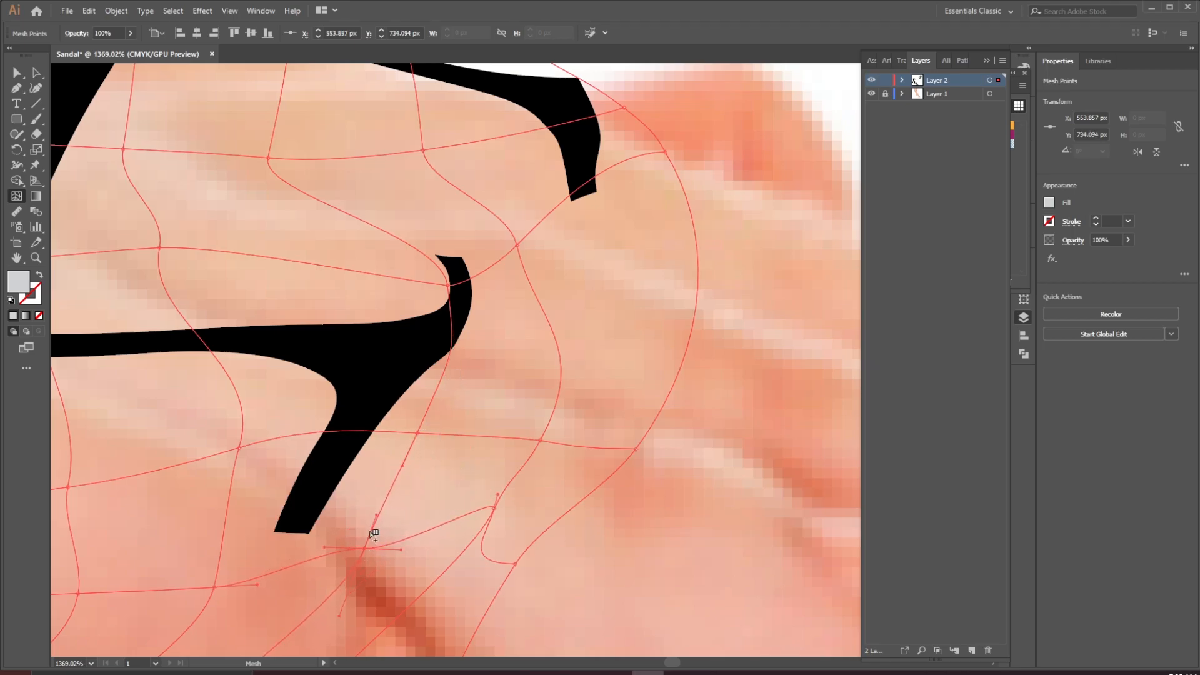
Fine-tune the mesh points at the middle arm's tip and just below it to straighten the arm's lower edge, undoing one stray click
{"action": "left_click", "coordinate": [450, 285]}
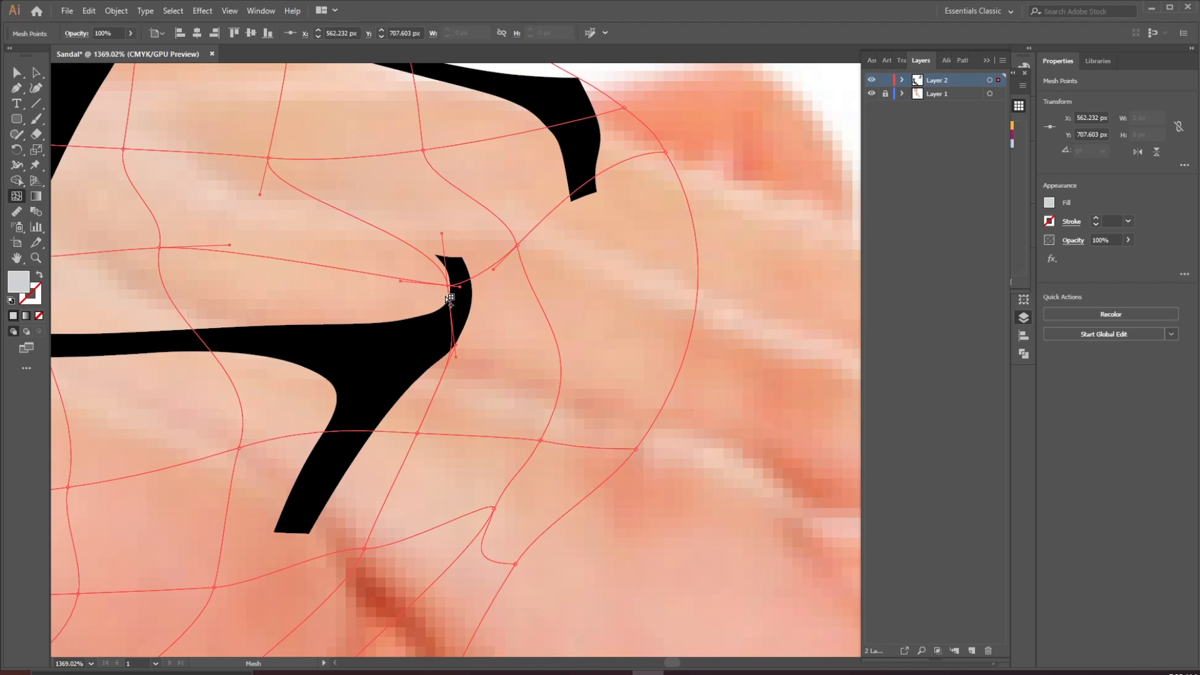
{"action": "left_click", "coordinate": [404, 249]}
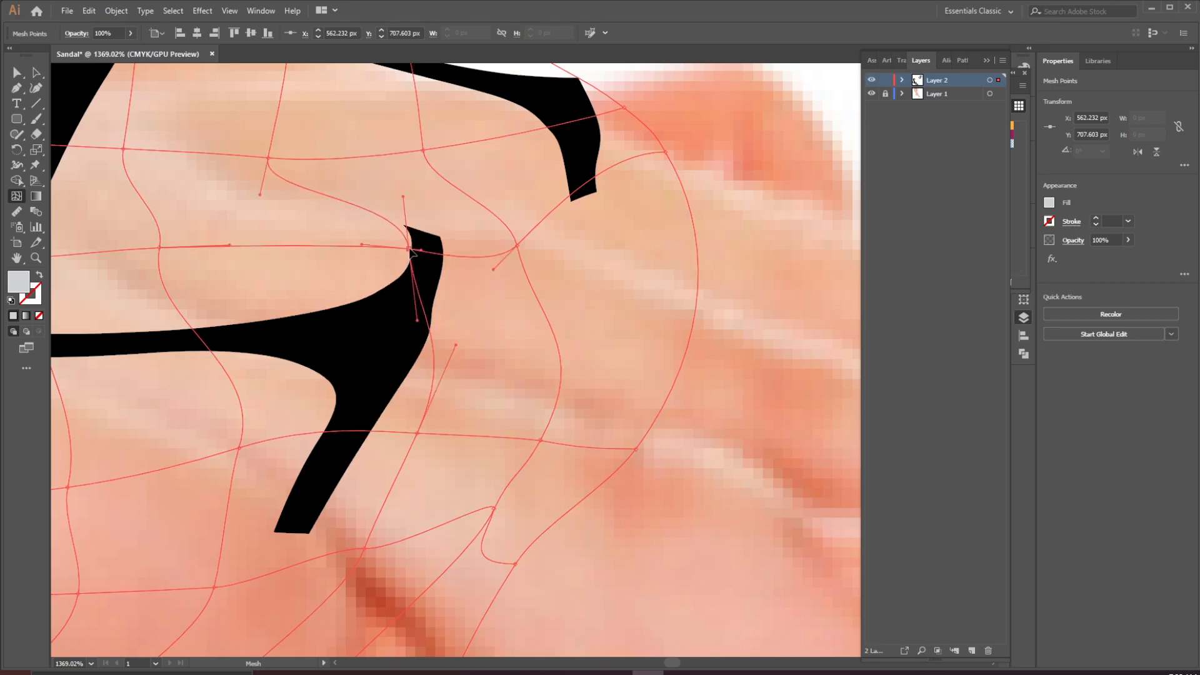
{"action": "left_click_drag", "start_coordinate": [410, 249], "coordinate": [402, 247]}
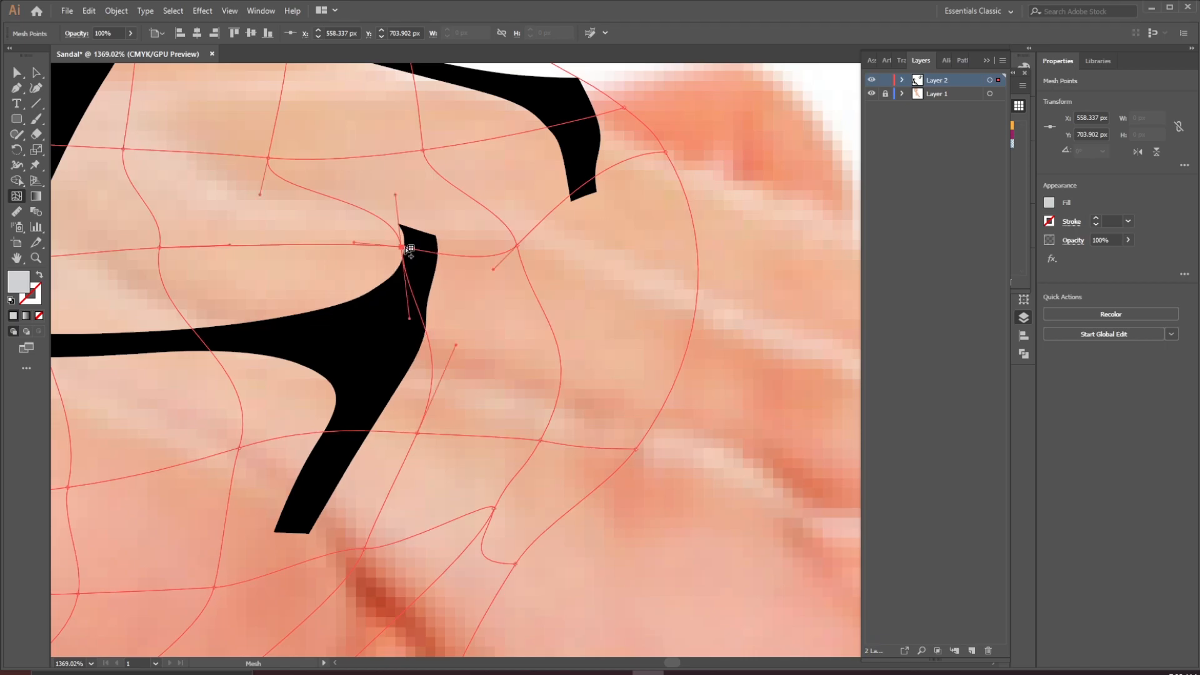
{"action": "left_click", "coordinate": [459, 345]}
{"action": "key", "text": "ctrl+z"}
{"action": "left_click_drag", "start_coordinate": [460, 346], "coordinate": [417, 311]}
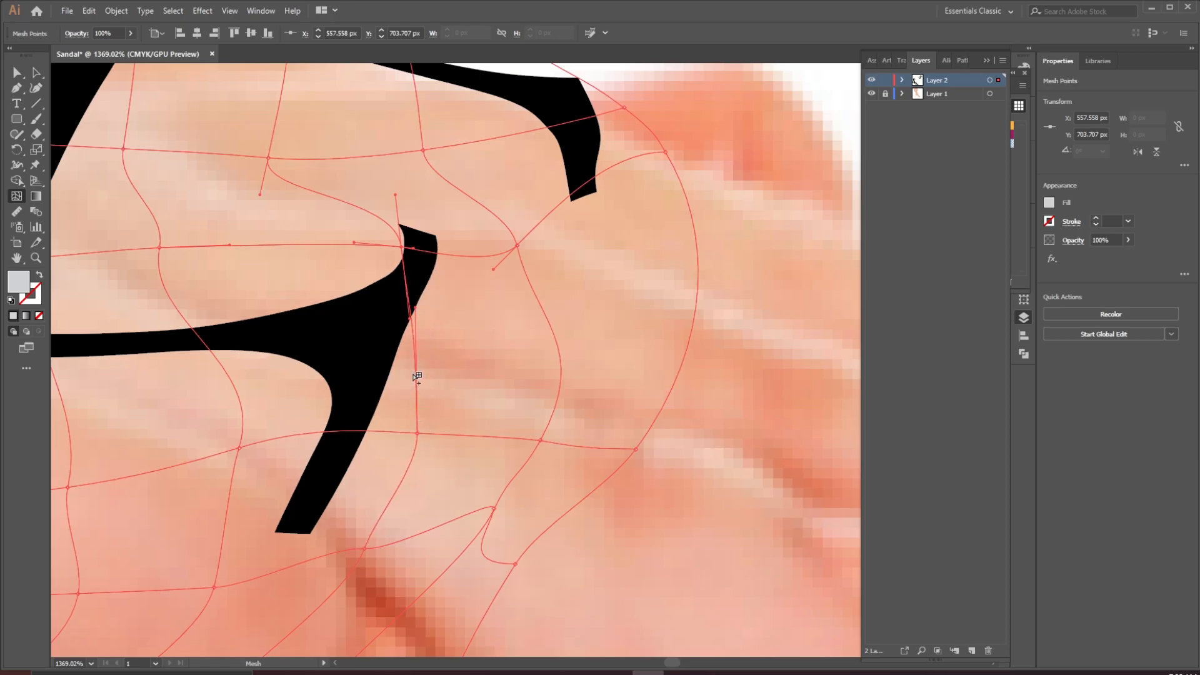
{"action": "left_click_drag", "start_coordinate": [418, 432], "coordinate": [403, 430]}
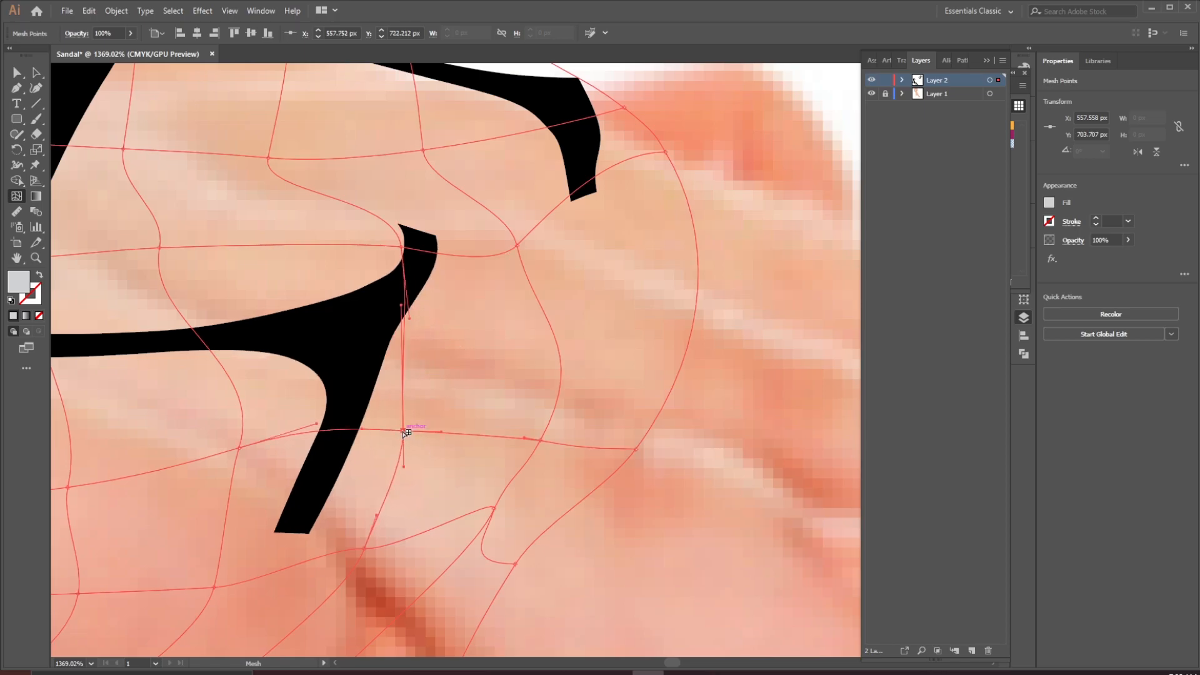
{"action": "left_click_drag", "start_coordinate": [412, 307], "coordinate": [421, 313]}
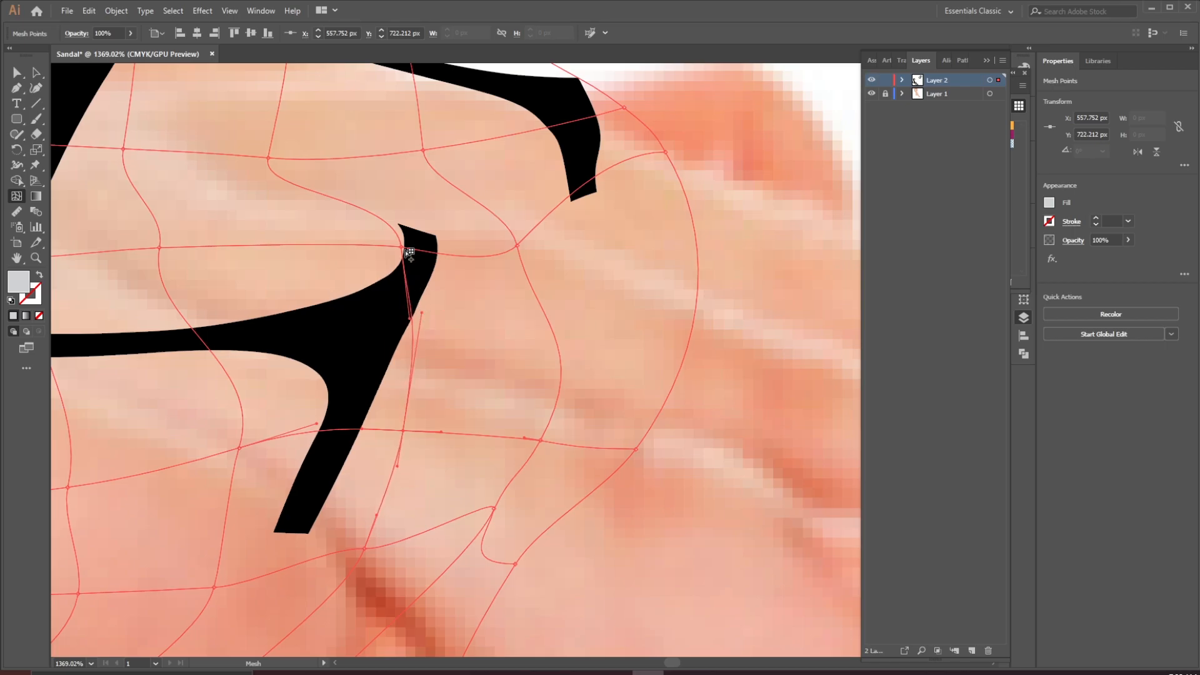
Pull the mesh points beneath the middle arm so the F's lower stroke follows the toes
{"action": "left_click_drag", "start_coordinate": [622, 174], "coordinate": [549, 263]}
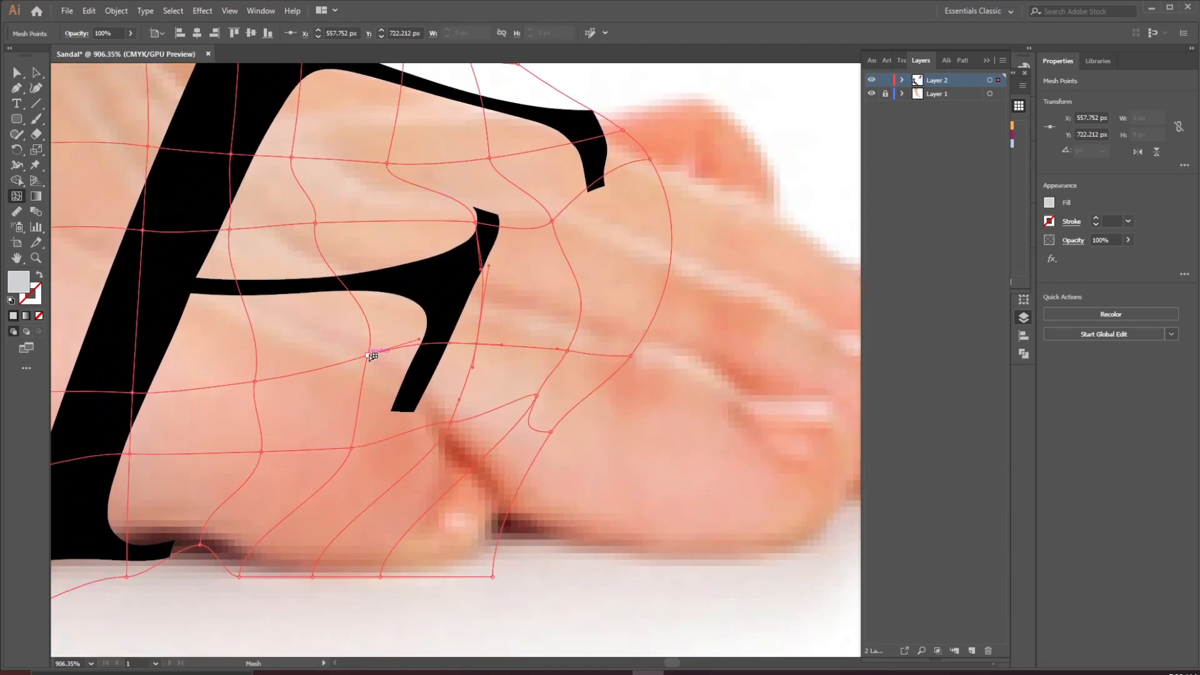
{"action": "left_click_drag", "start_coordinate": [454, 427], "coordinate": [468, 380]}
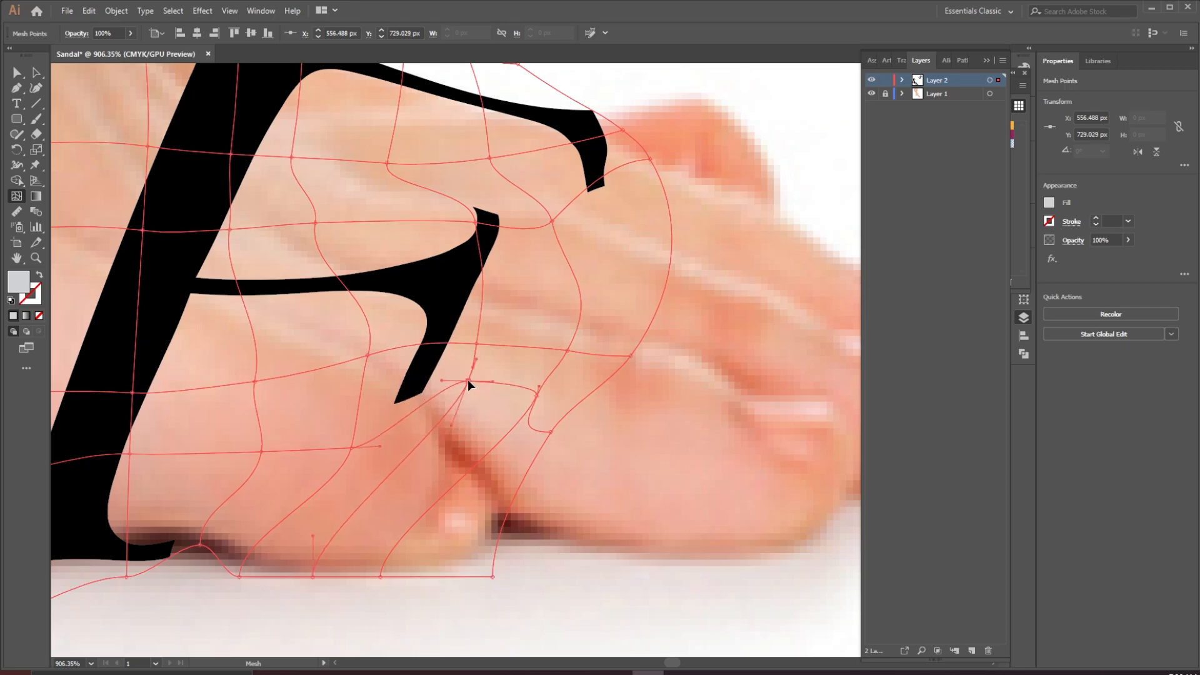
{"action": "left_click", "coordinate": [361, 399]}
{"action": "left_click_drag", "start_coordinate": [361, 401], "coordinate": [362, 374]}
{"action": "key", "text": "ctrl+space"}
{"action": "left_click_drag", "start_coordinate": [568, 243], "coordinate": [331, 333]}
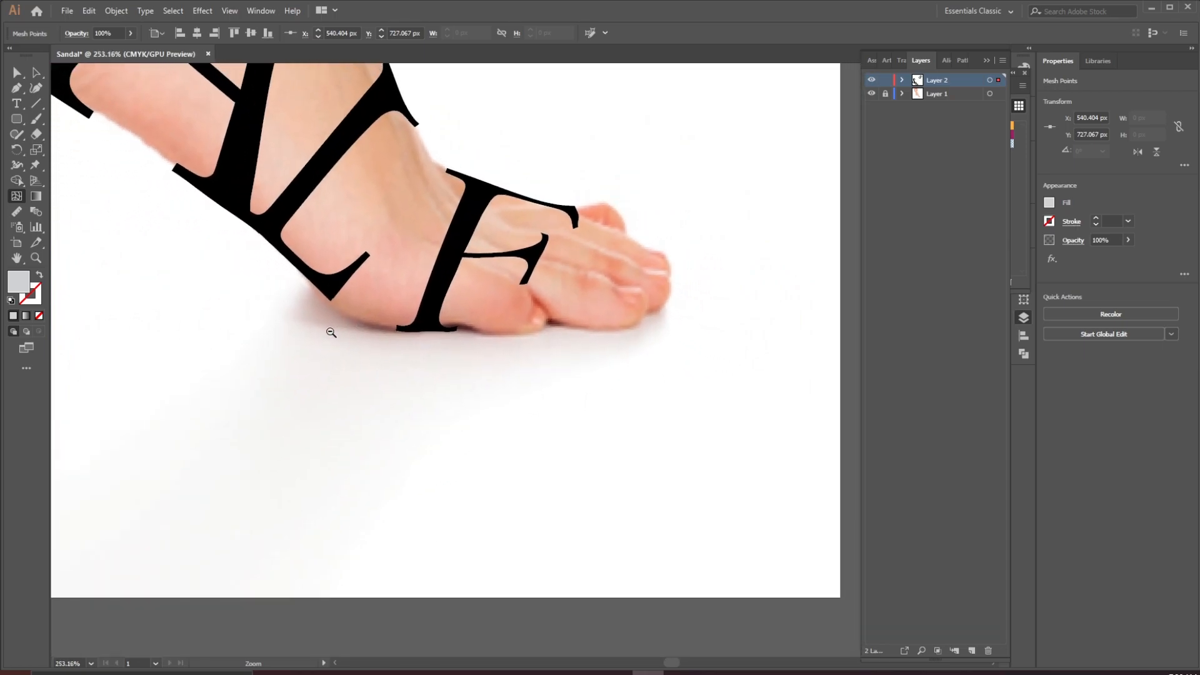
Select the warped F and expand its envelope distortion into regular shapes, keeping object and fill
{"action": "key", "text": "a"}
{"action": "left_click", "coordinate": [444, 360]}
{"action": "left_click", "coordinate": [484, 197], "text": "ctrl"}
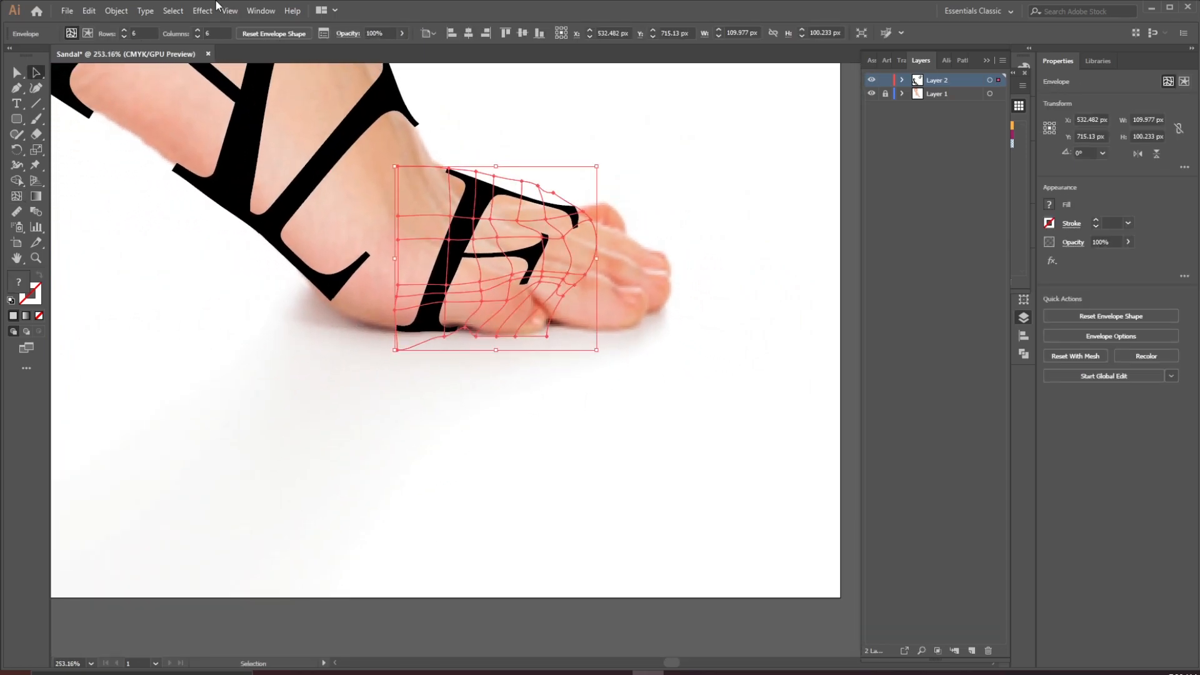
{"action": "left_click", "coordinate": [113, 12]}
{"action": "left_click", "coordinate": [162, 147]}
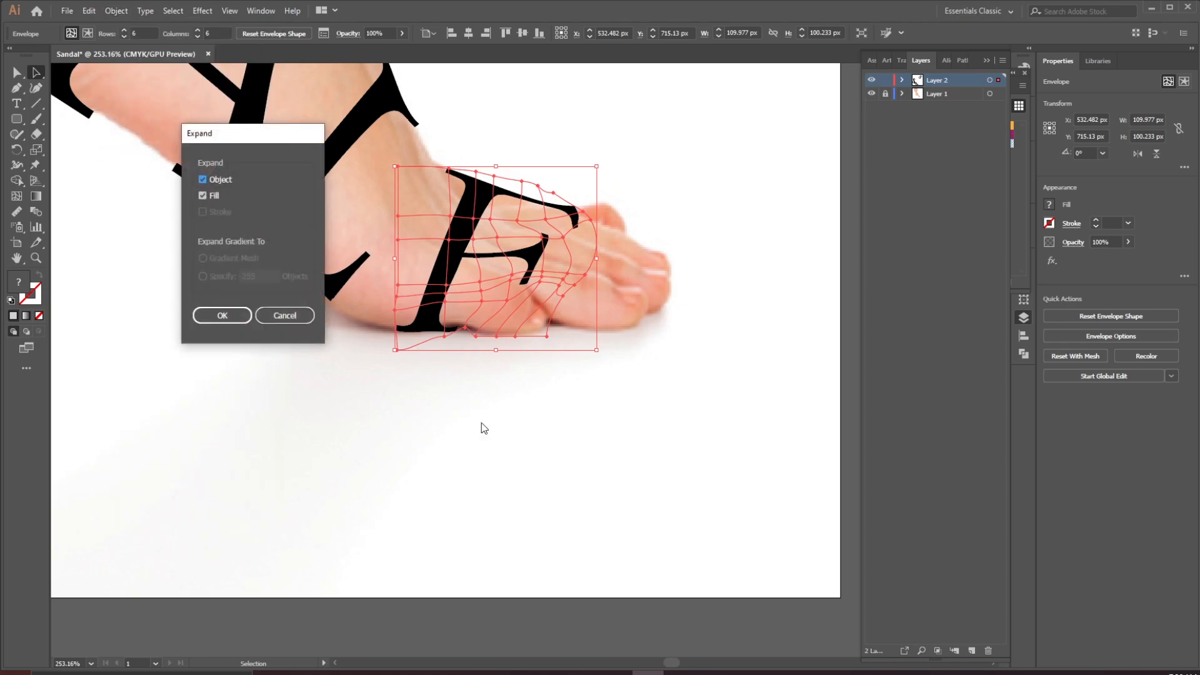
{"action": "left_click", "coordinate": [222, 317]}
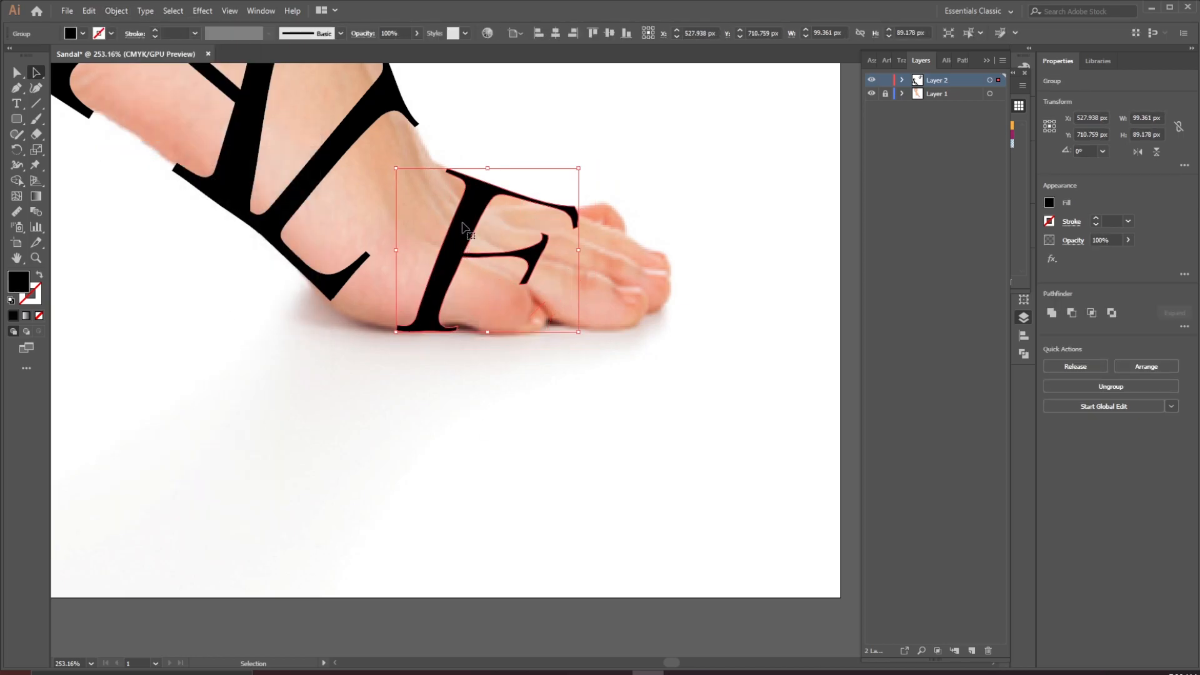
Reselect all the expanded F's pieces and merge them with the Shape Builder tool
{"action": "left_click_drag", "start_coordinate": [463, 227], "coordinate": [464, 230]}
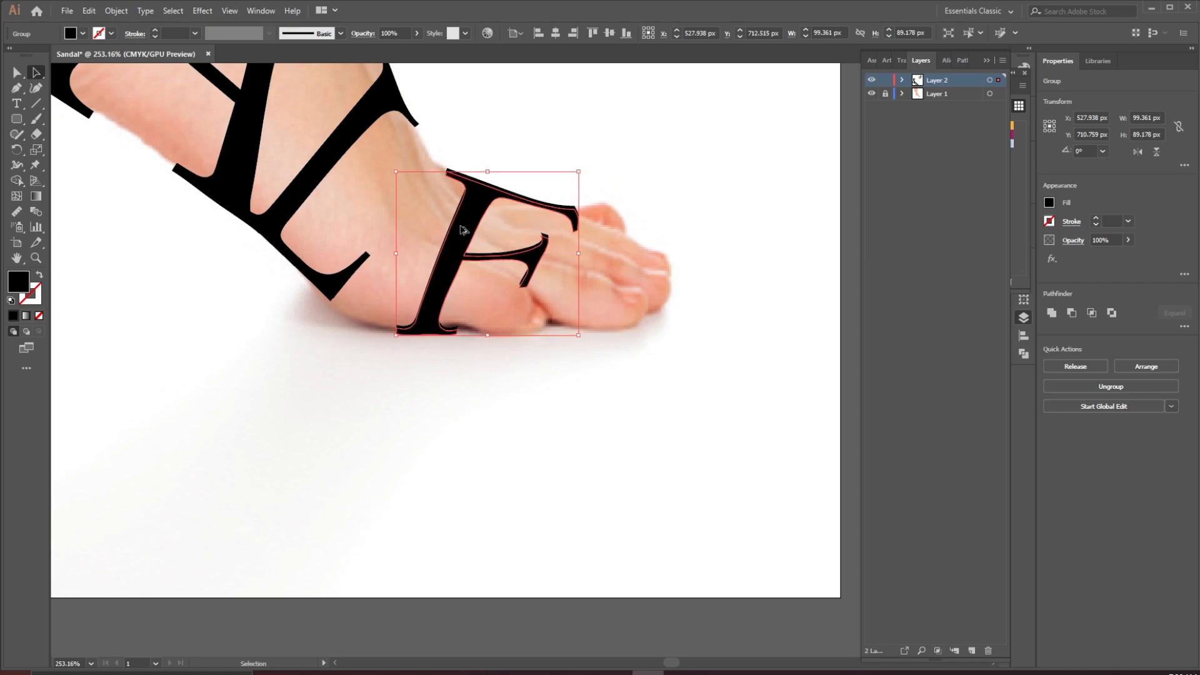
{"action": "left_click", "coordinate": [503, 396]}
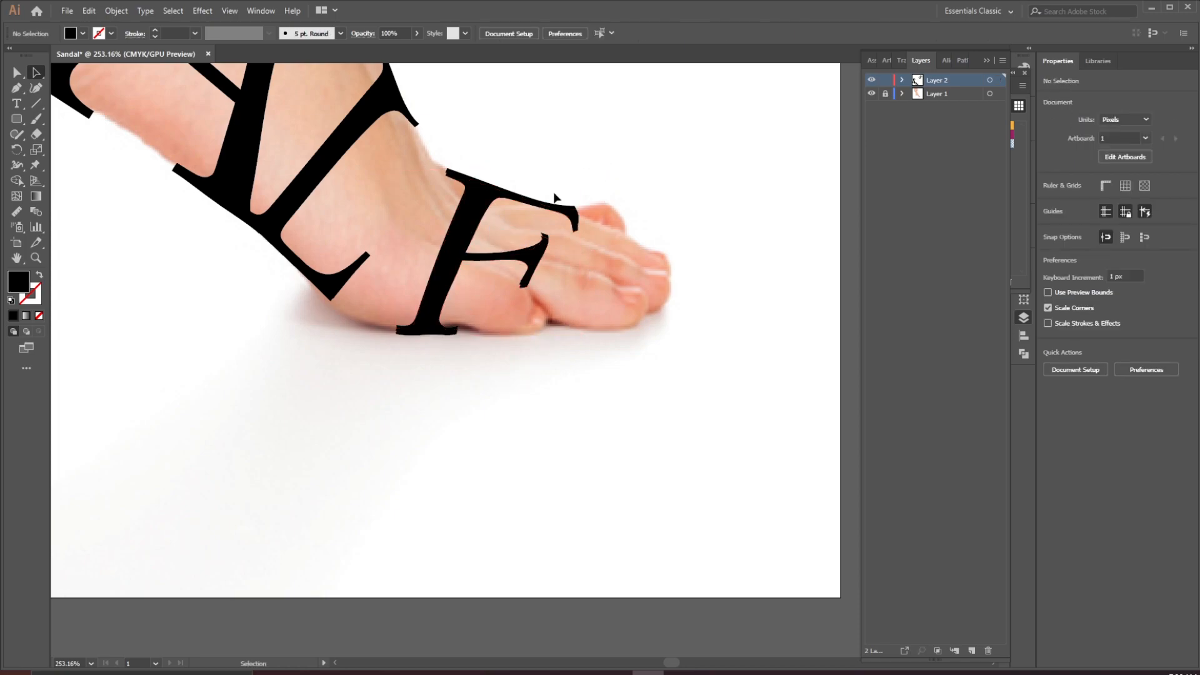
{"action": "left_click_drag", "start_coordinate": [458, 143], "coordinate": [599, 427]}
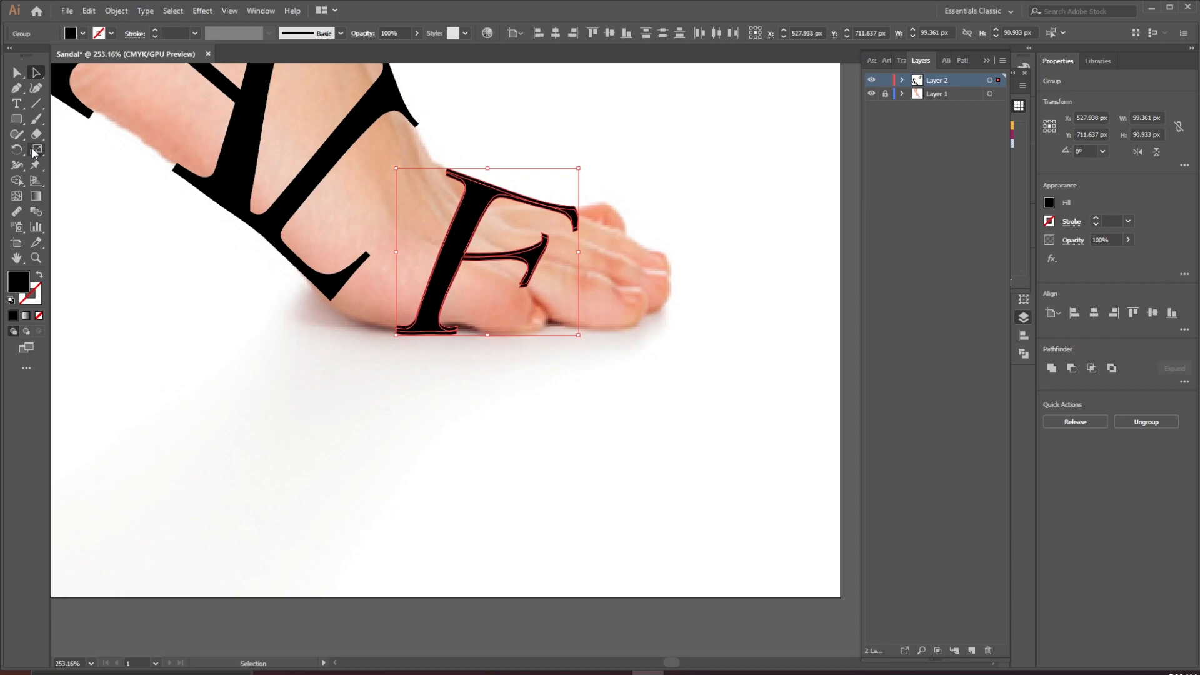
{"action": "left_click", "coordinate": [18, 181]}
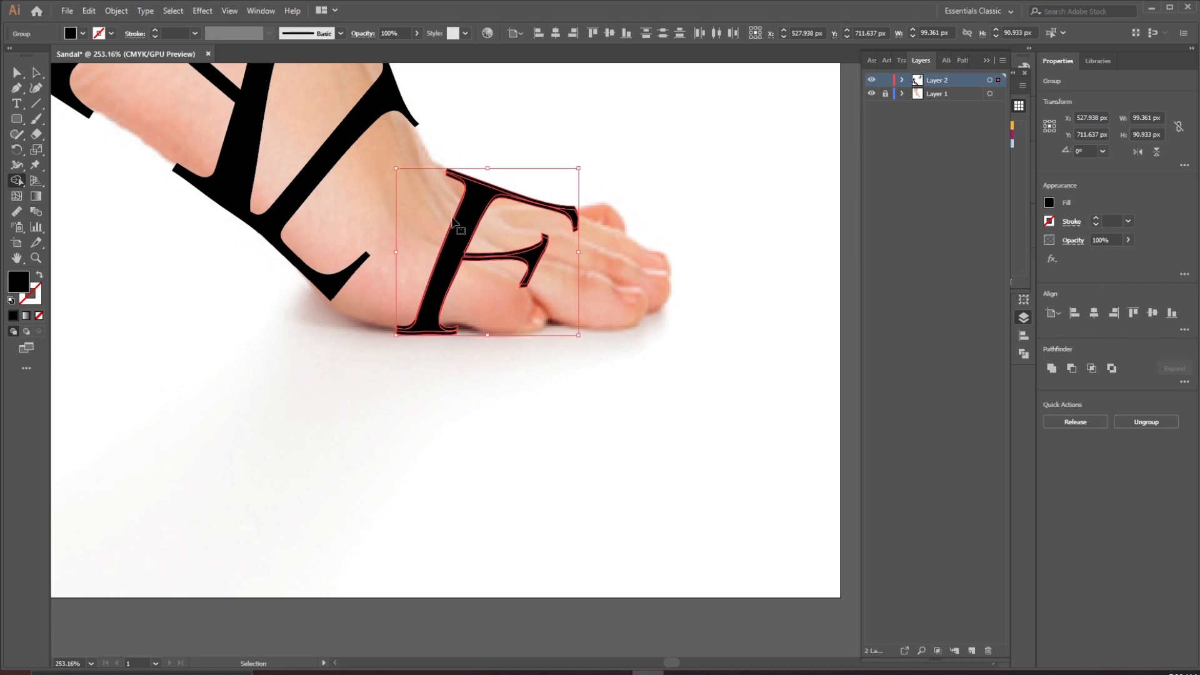
{"action": "left_click_drag", "start_coordinate": [461, 236], "coordinate": [576, 319]}
Unite the remaining F pieces into a single shape
{"action": "left_click_drag", "start_coordinate": [689, 331], "coordinate": [531, 294]}
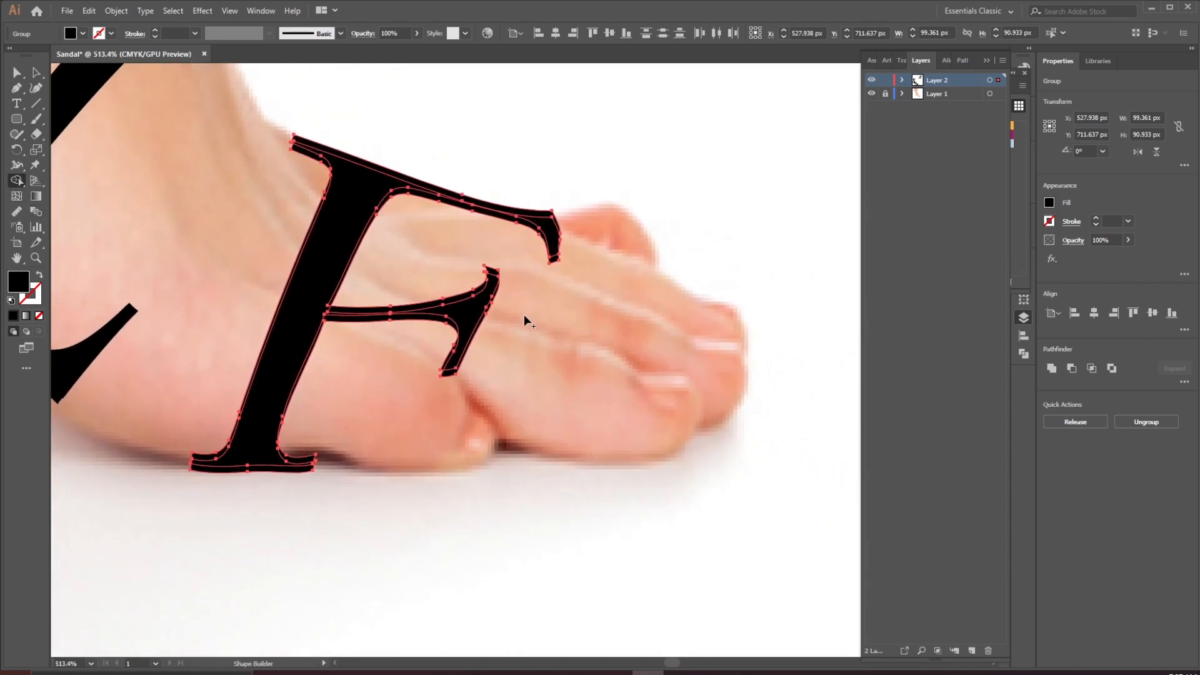
{"action": "left_click", "coordinate": [494, 294], "text": "alt"}
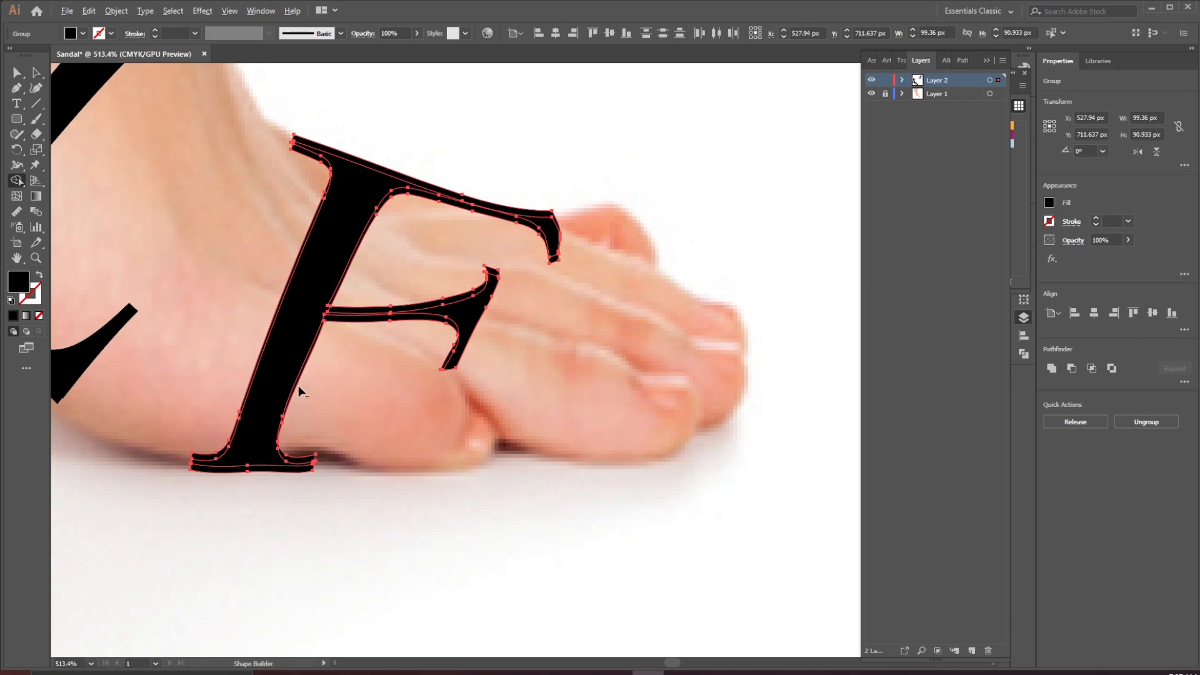
{"action": "left_click", "coordinate": [310, 466]}
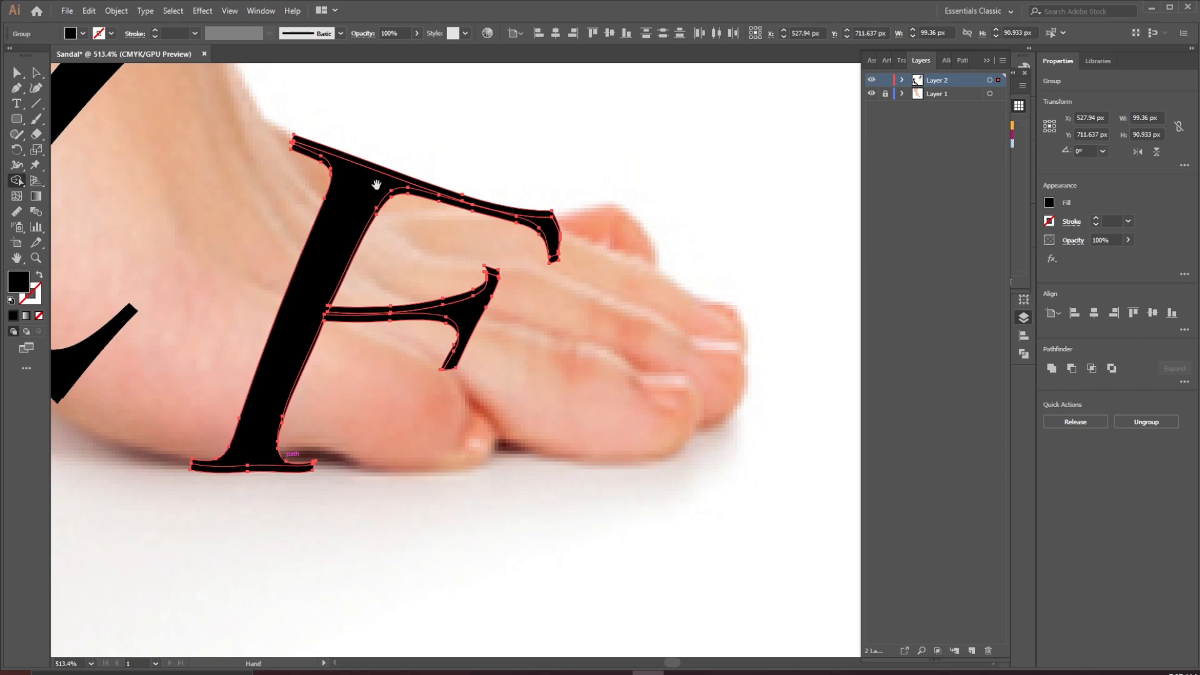
{"action": "left_click_drag", "start_coordinate": [369, 197], "coordinate": [332, 303]}
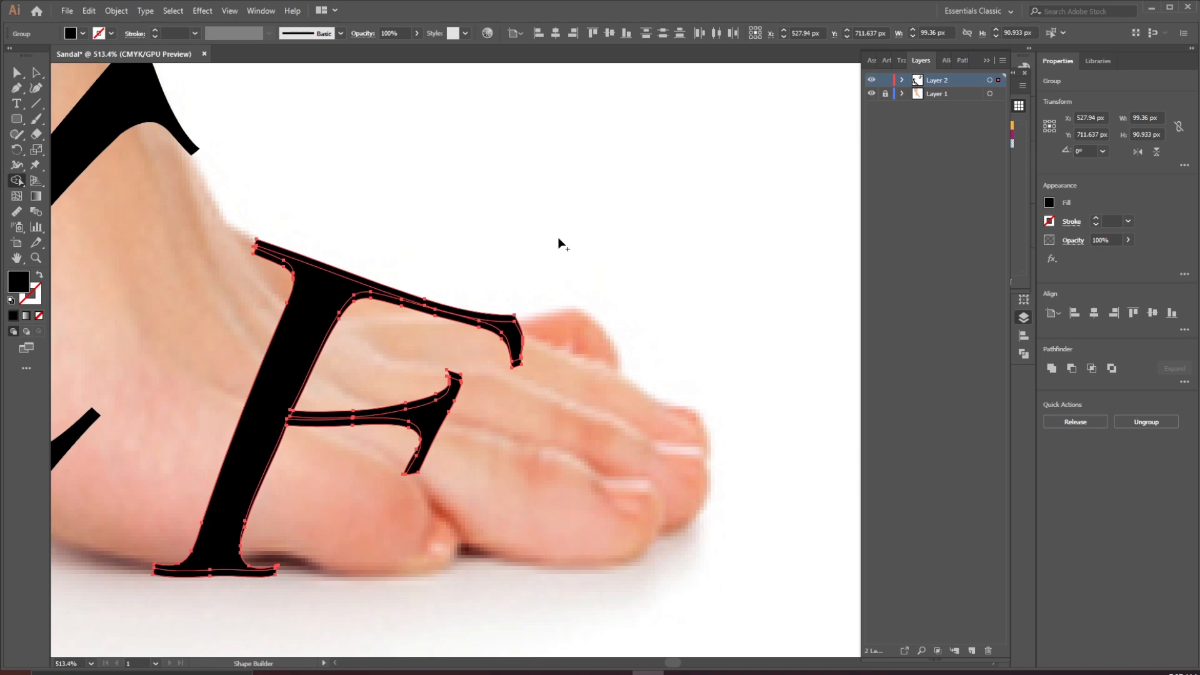
{"action": "left_click", "coordinate": [1056, 369]}
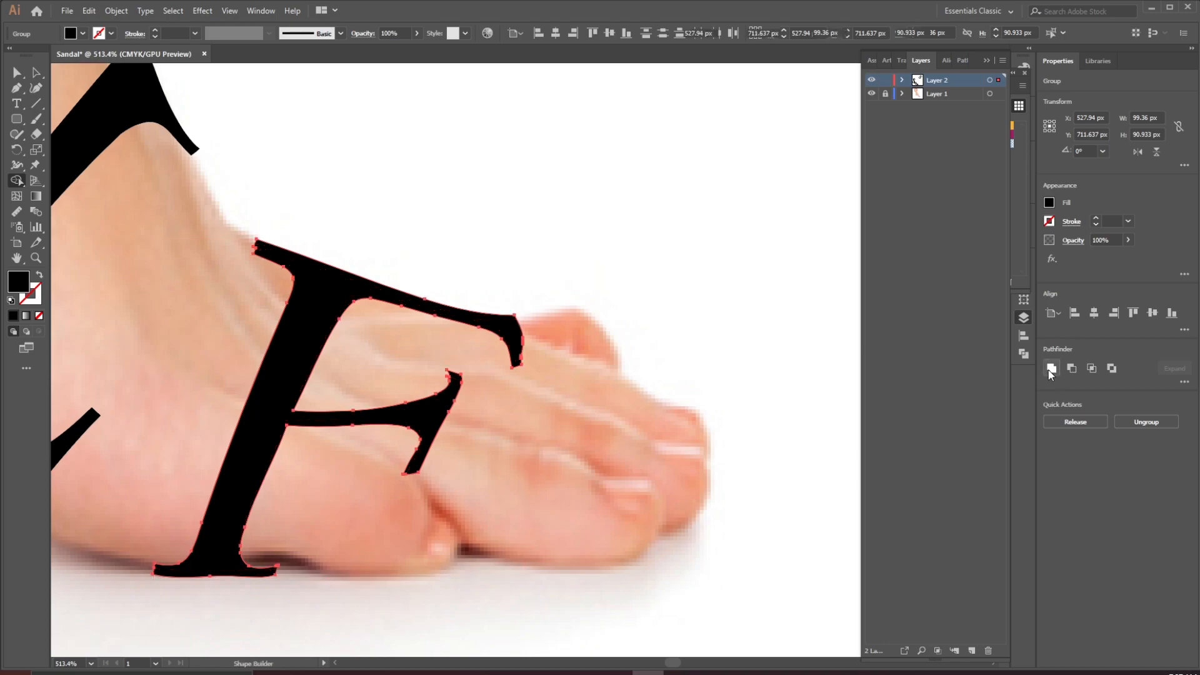
Clean up the notched corner at the F's top-left serif by deleting its stray anchor points with the Pen tool
{"action": "key", "text": "v"}
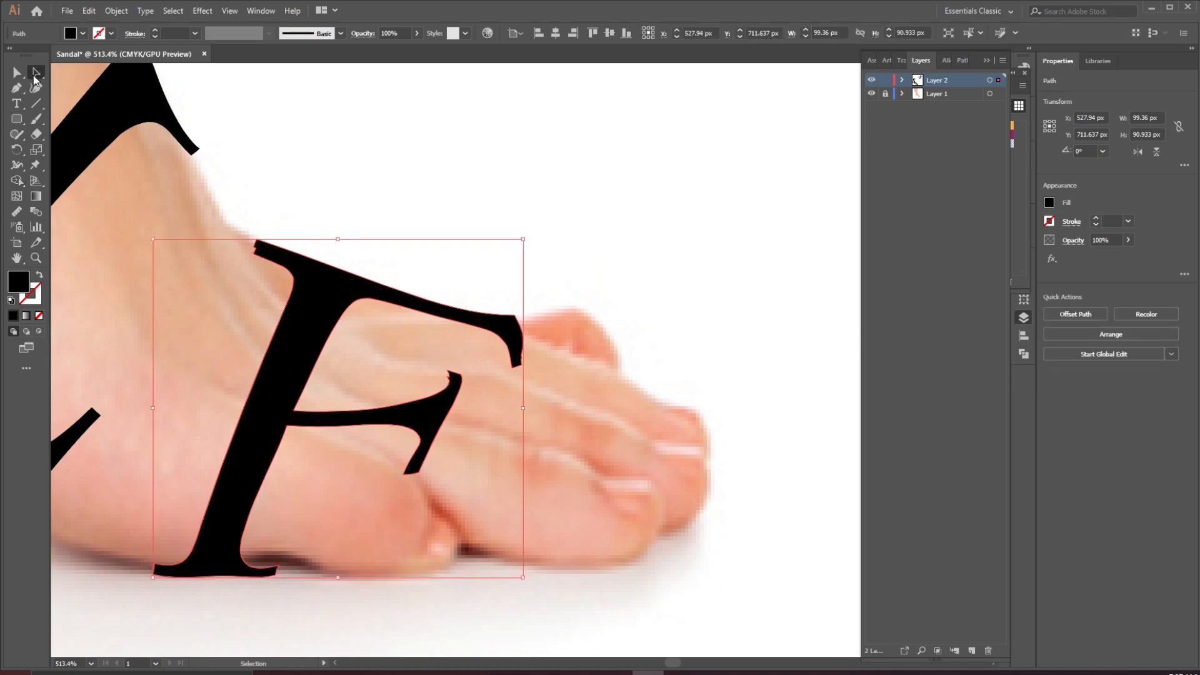
{"action": "left_click", "coordinate": [522, 195], "text": "ctrl"}
{"action": "left_click_drag", "start_coordinate": [525, 155], "coordinate": [501, 296]}
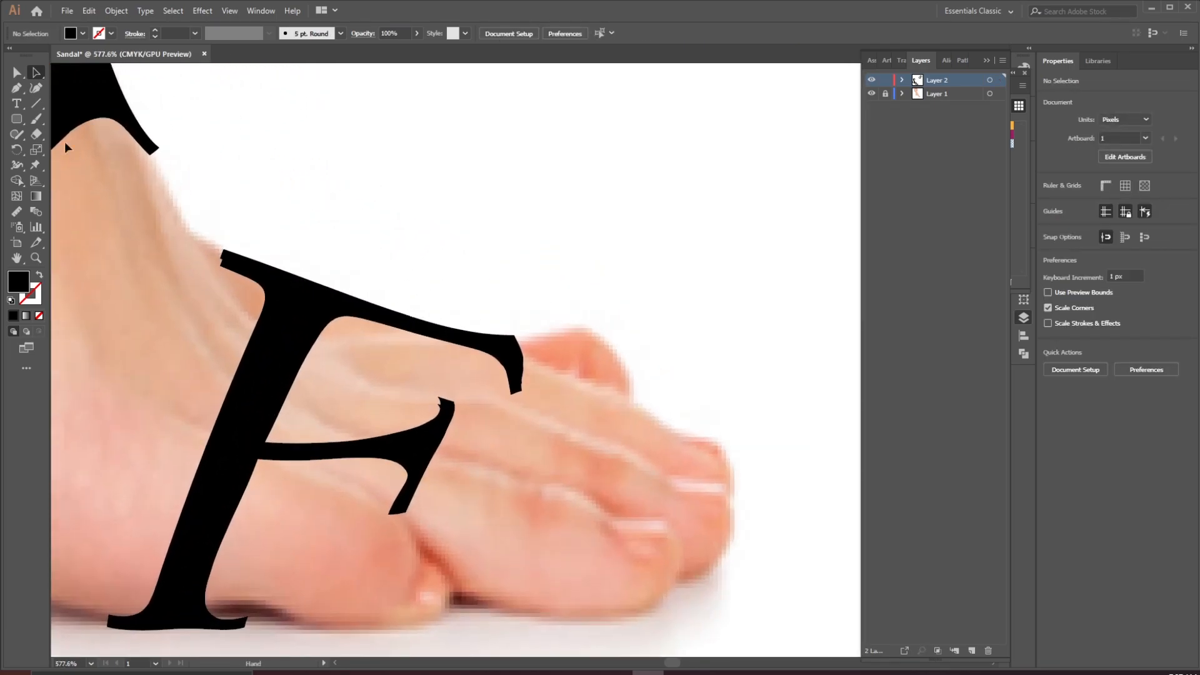
{"action": "left_click", "coordinate": [18, 88]}
{"action": "left_click_drag", "start_coordinate": [163, 214], "coordinate": [347, 373]}
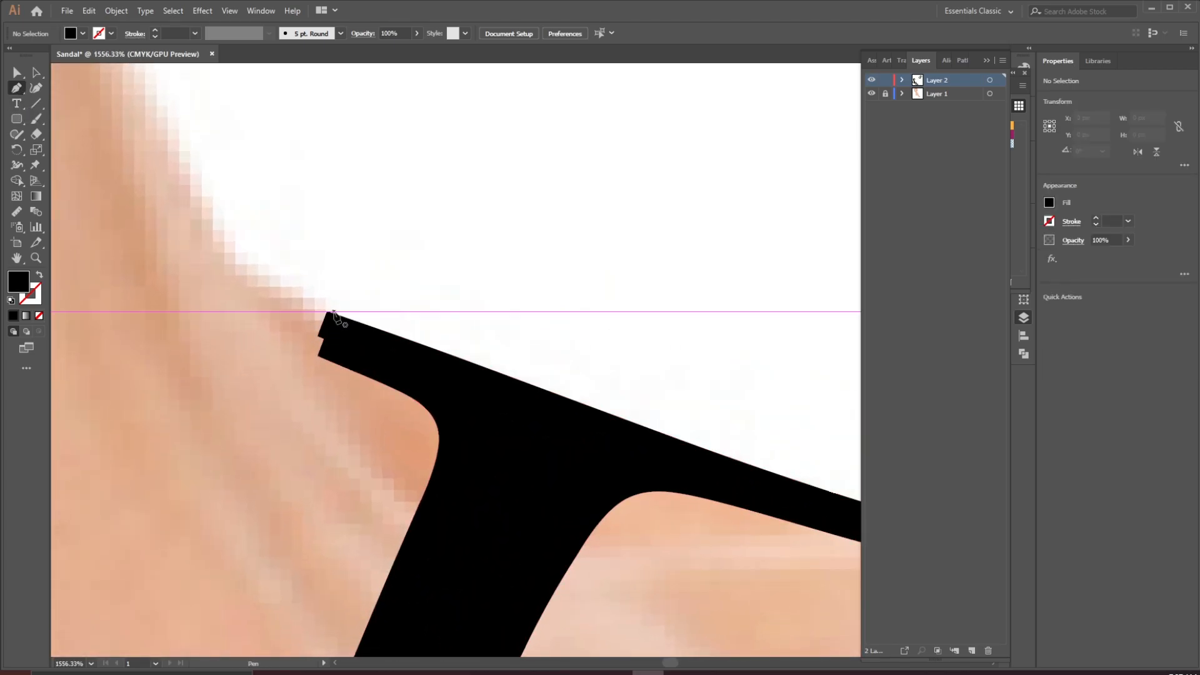
{"action": "left_click", "coordinate": [327, 313]}
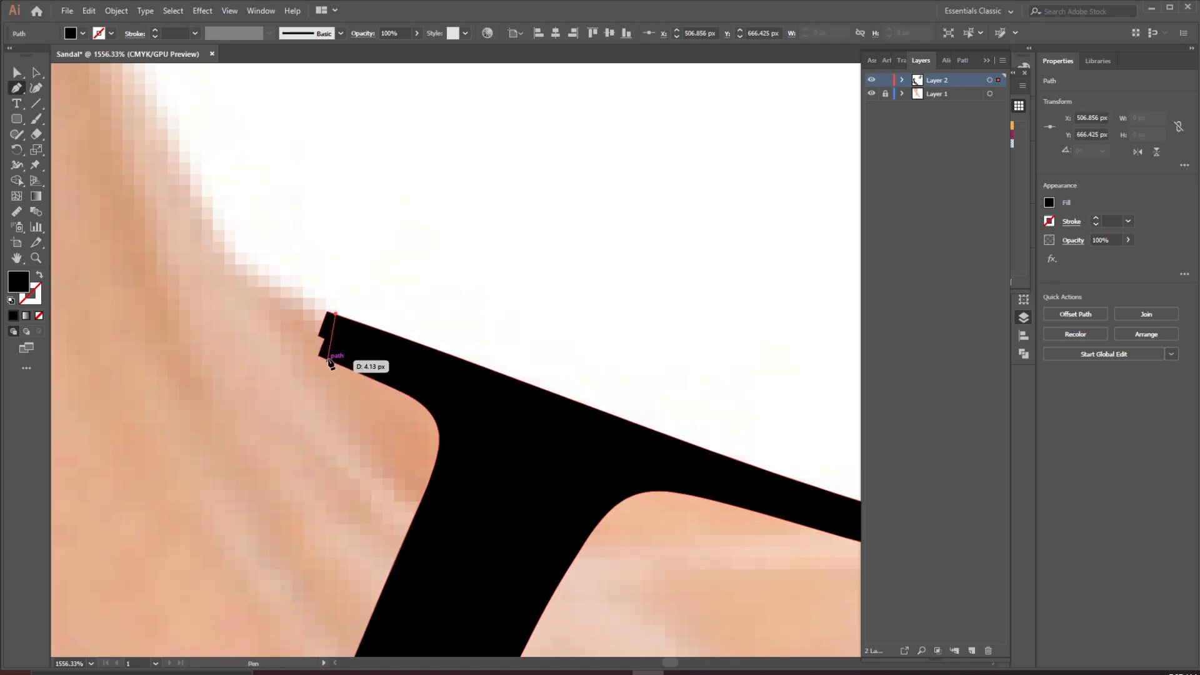
{"action": "key", "text": "ctrl+a"}
{"action": "left_click", "coordinate": [318, 338], "text": "ctrl"}
{"action": "left_click", "coordinate": [35, 74]}
{"action": "left_click", "coordinate": [392, 358]}
{"action": "left_click", "coordinate": [16, 90]}
{"action": "left_click", "coordinate": [355, 320]}
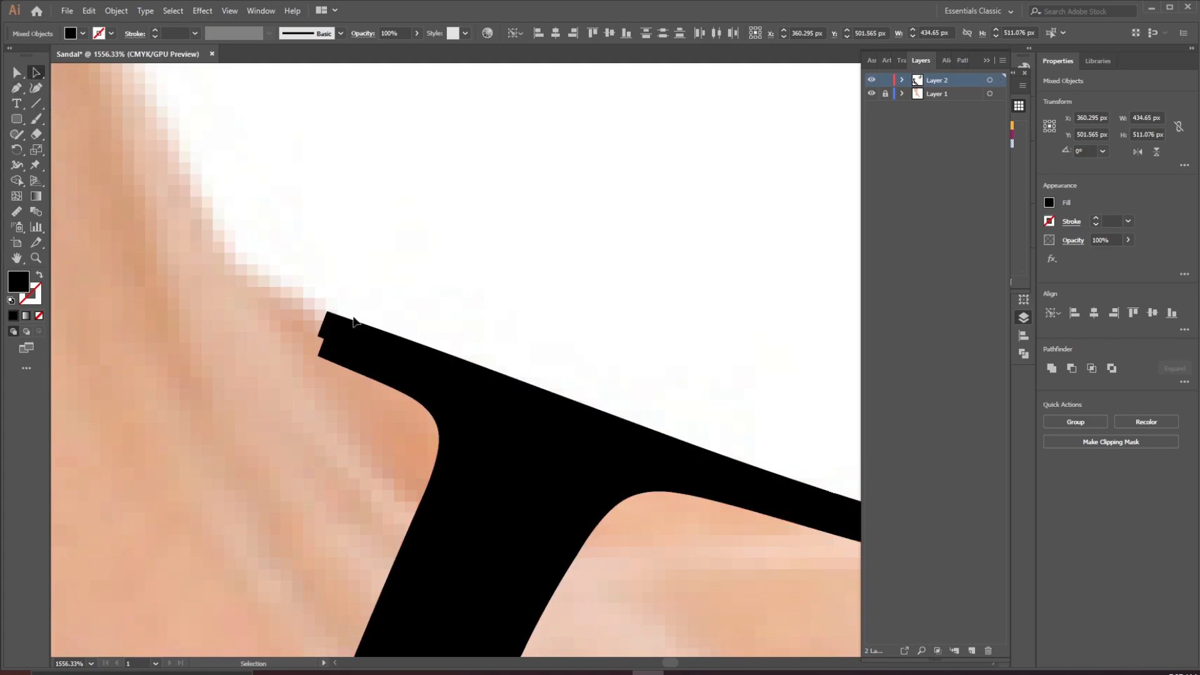
{"action": "left_click", "coordinate": [17, 88]}
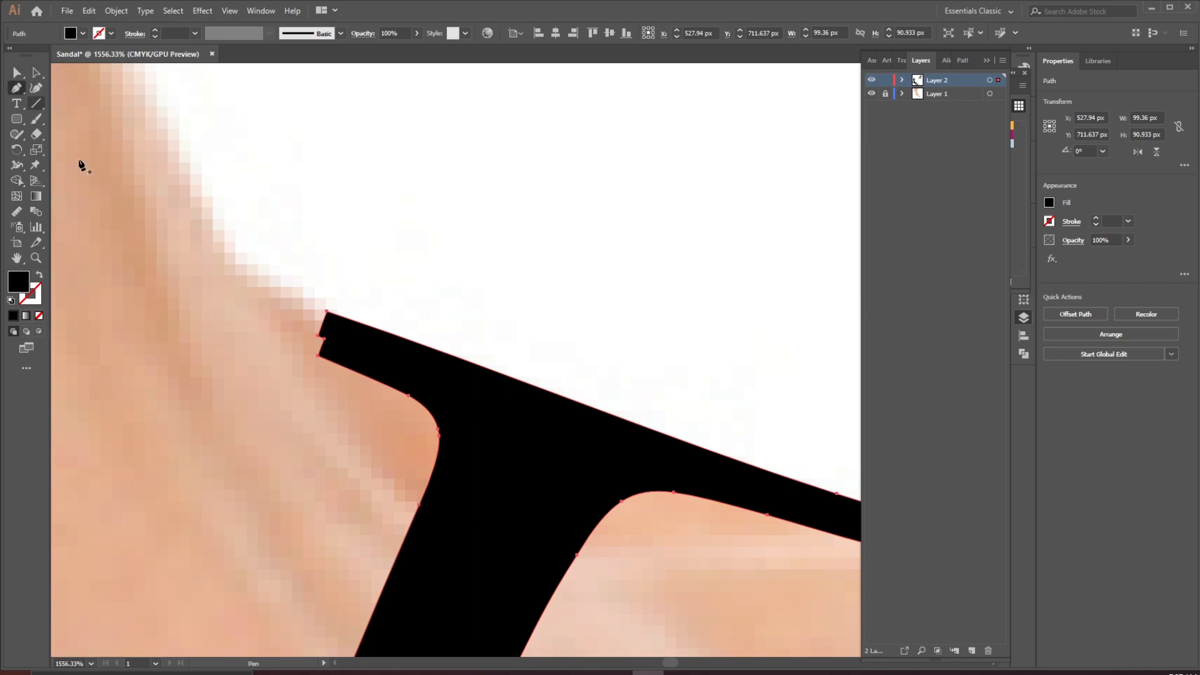
{"action": "scroll", "coordinate": [356, 380], "scroll_direction": "up", "scroll_amount": 4}
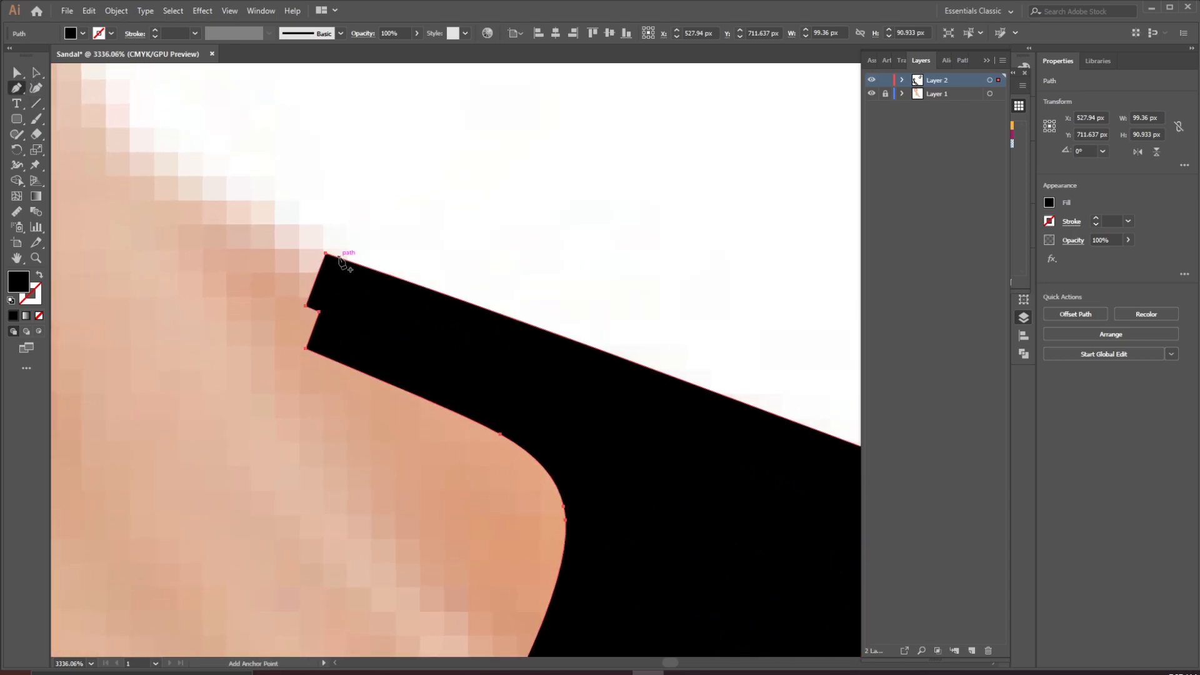
{"action": "left_click", "coordinate": [328, 255]}
{"action": "left_click", "coordinate": [326, 254]}
{"action": "left_click", "coordinate": [306, 307]}
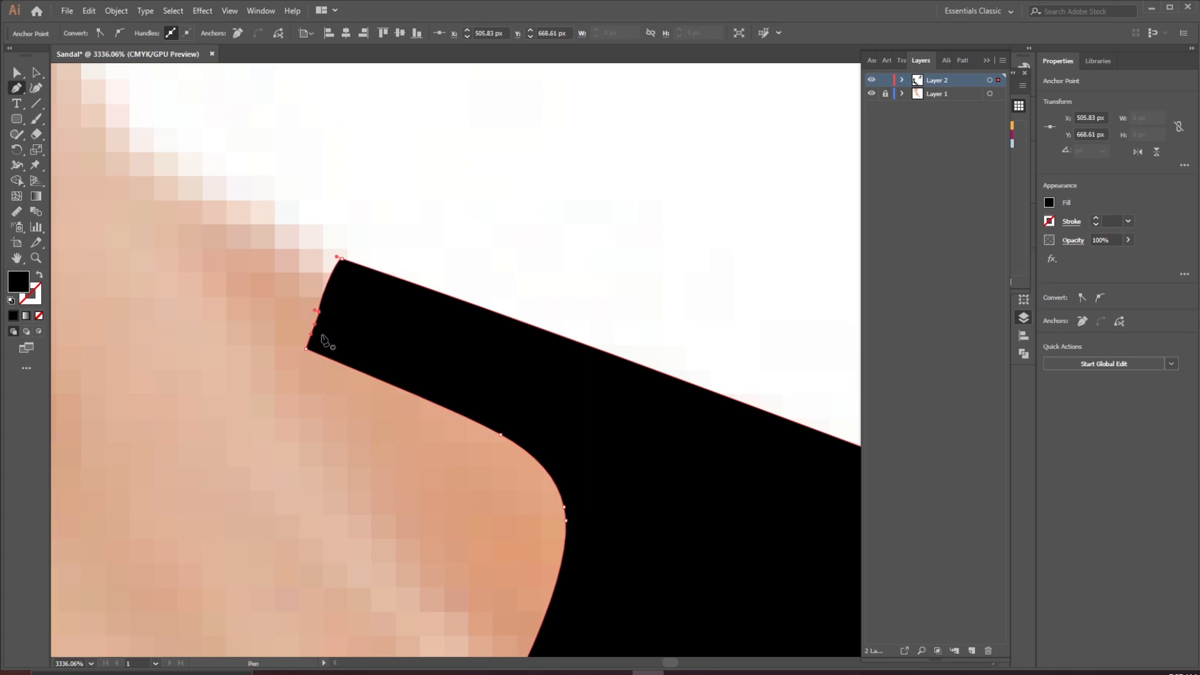
{"action": "left_click", "coordinate": [319, 312]}
Smooth the top arm's tip by deleting extra anchor points on its edge and moving the corner point upward
{"action": "left_click_drag", "start_coordinate": [524, 263], "coordinate": [285, 436]}
{"action": "left_click_drag", "start_coordinate": [656, 443], "coordinate": [409, 411]}
{"action": "left_click_drag", "start_coordinate": [683, 427], "coordinate": [810, 472]}
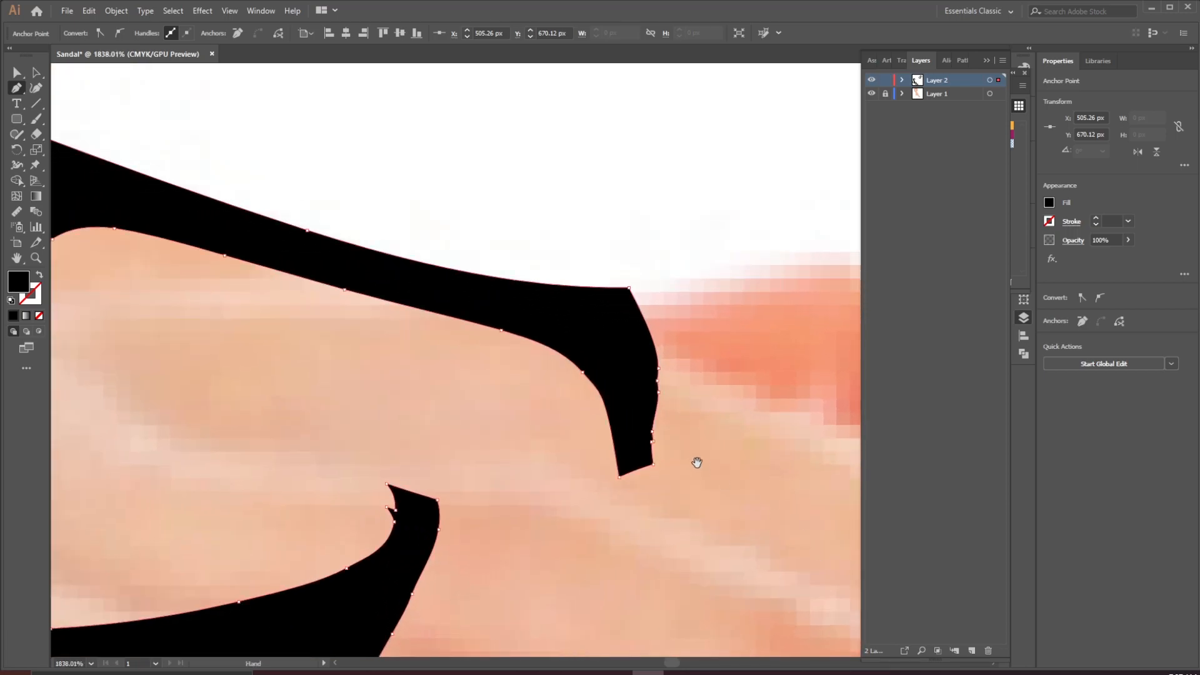
{"action": "left_click_drag", "start_coordinate": [702, 467], "coordinate": [582, 429]}
{"action": "left_click_drag", "start_coordinate": [535, 364], "coordinate": [640, 483]}
{"action": "left_click", "coordinate": [535, 431]}
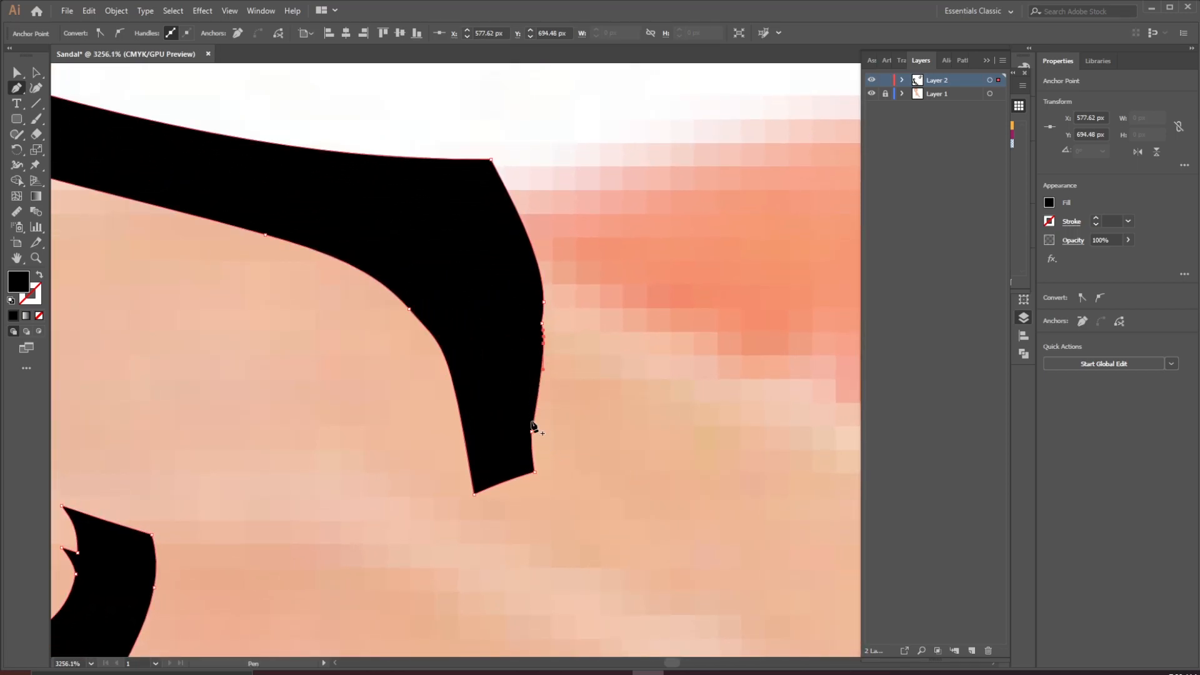
{"action": "left_click", "coordinate": [533, 413]}
{"action": "left_click", "coordinate": [544, 322]}
{"action": "left_click", "coordinate": [544, 302]}
{"action": "key", "text": "ctrl+z"}
{"action": "left_click", "coordinate": [544, 343]}
{"action": "left_click", "coordinate": [544, 343]}
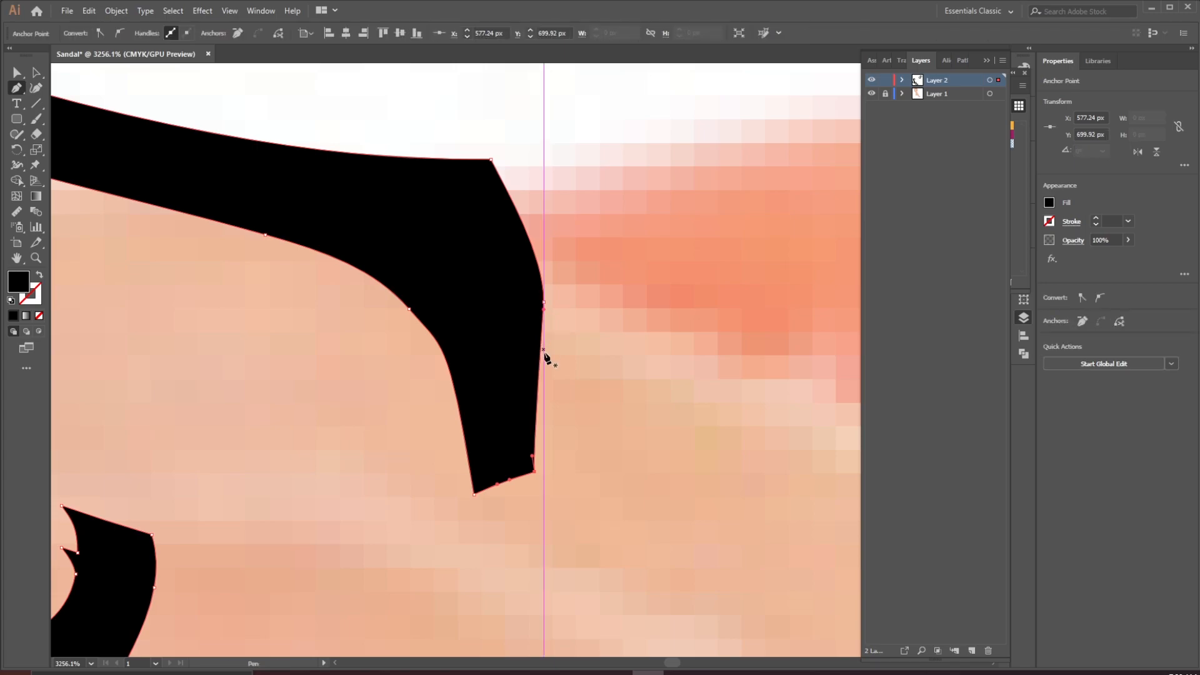
{"action": "left_click", "coordinate": [16, 73]}
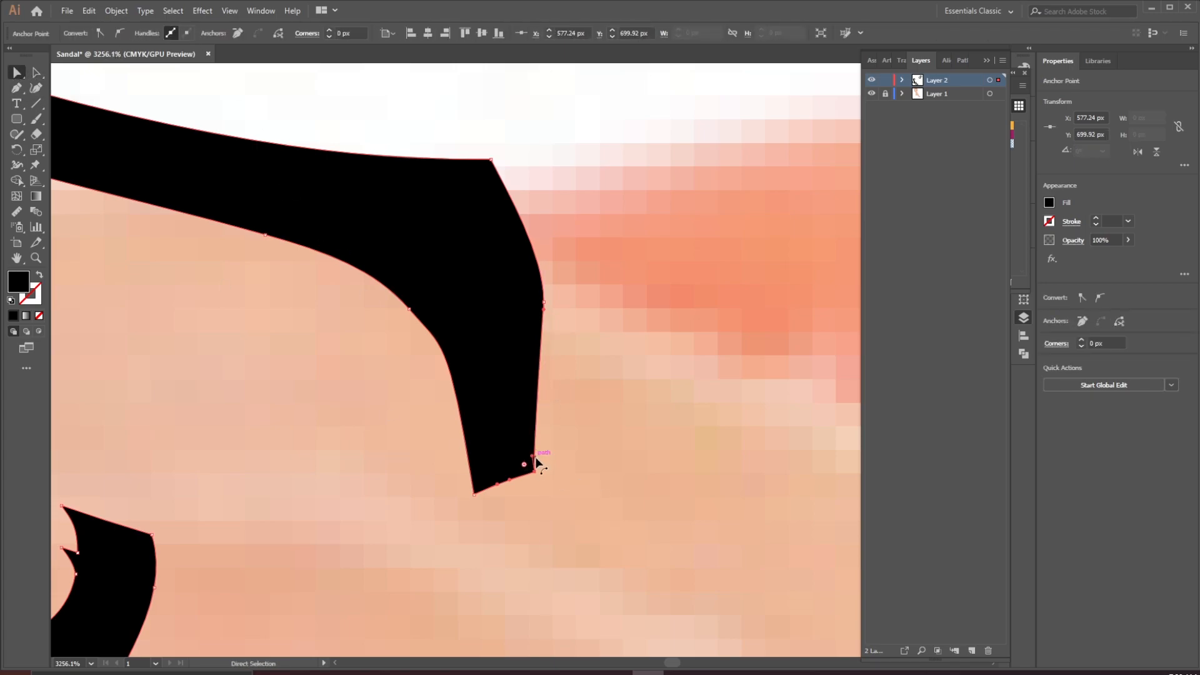
{"action": "left_click_drag", "start_coordinate": [534, 460], "coordinate": [546, 425]}
{"action": "left_click", "coordinate": [585, 403]}
Zoom out to examine the complete lettered sandal on the foot
{"action": "left_click_drag", "start_coordinate": [703, 207], "coordinate": [404, 418]}
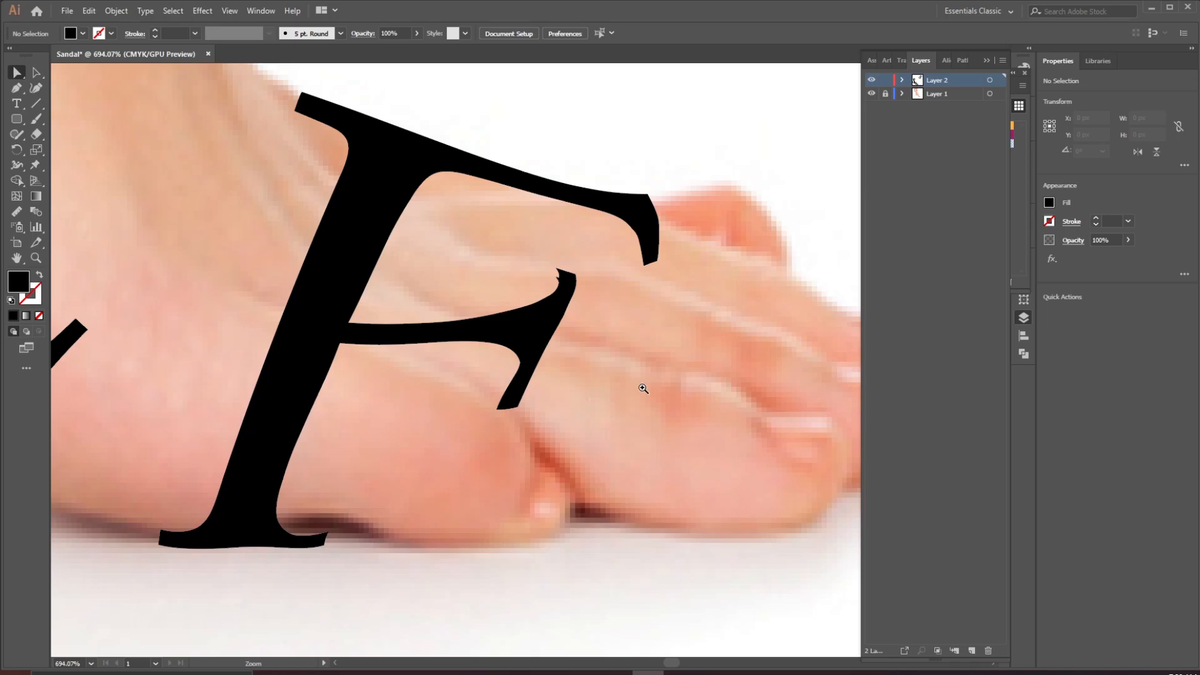
{"action": "left_click_drag", "start_coordinate": [708, 257], "coordinate": [429, 305]}
{"action": "left_click_drag", "start_coordinate": [625, 257], "coordinate": [622, 351]}
{"action": "left_click_drag", "start_coordinate": [648, 399], "coordinate": [533, 396]}
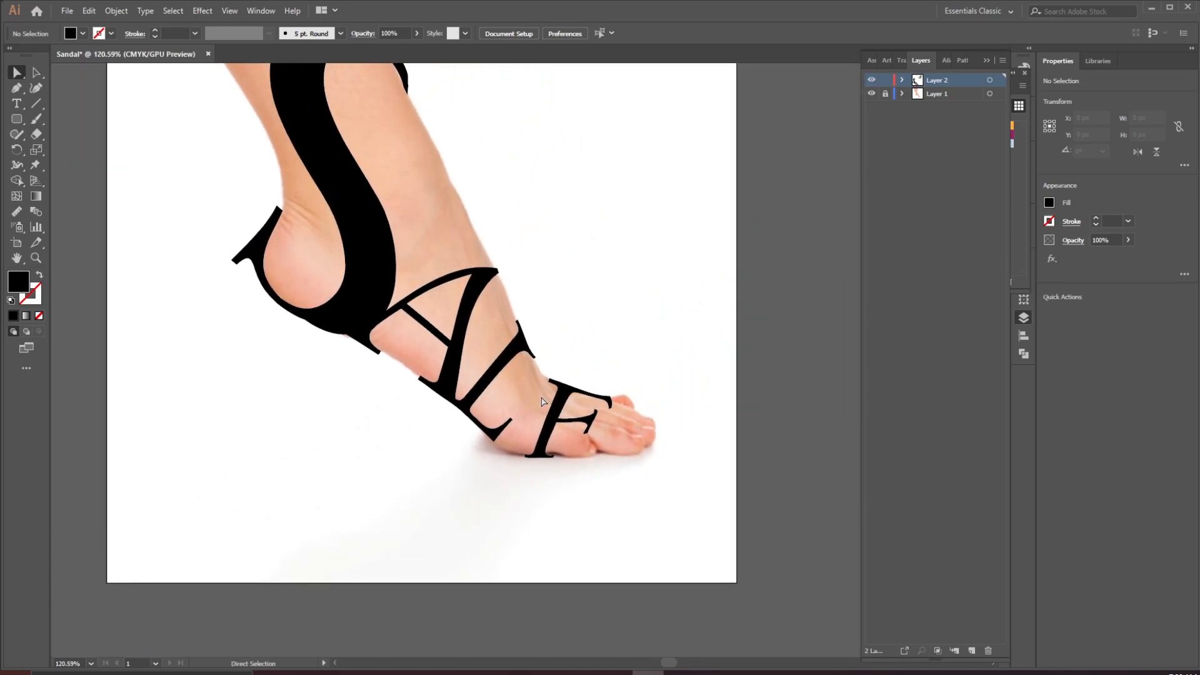
{"action": "left_click_drag", "start_coordinate": [576, 351], "coordinate": [500, 376]}
{"action": "left_click_drag", "start_coordinate": [480, 300], "coordinate": [380, 427]}
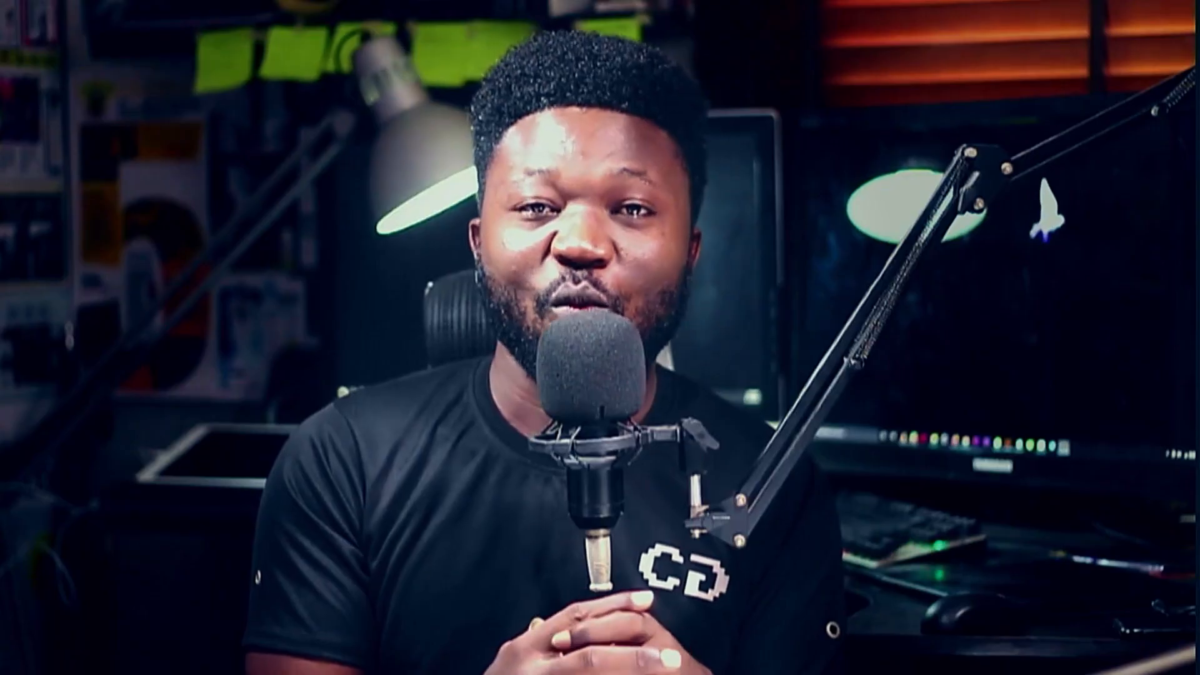